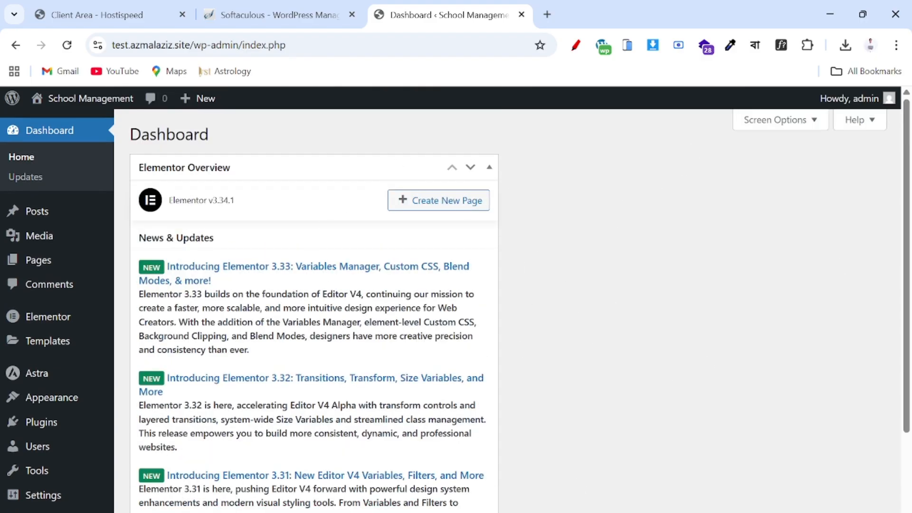
# - Open the Installed Plugins page from the admin sidebar
pyautogui.scroll(-2, 571, 329)
pyautogui.scroll(2, 570, 328)
pyautogui.click(49, 429)
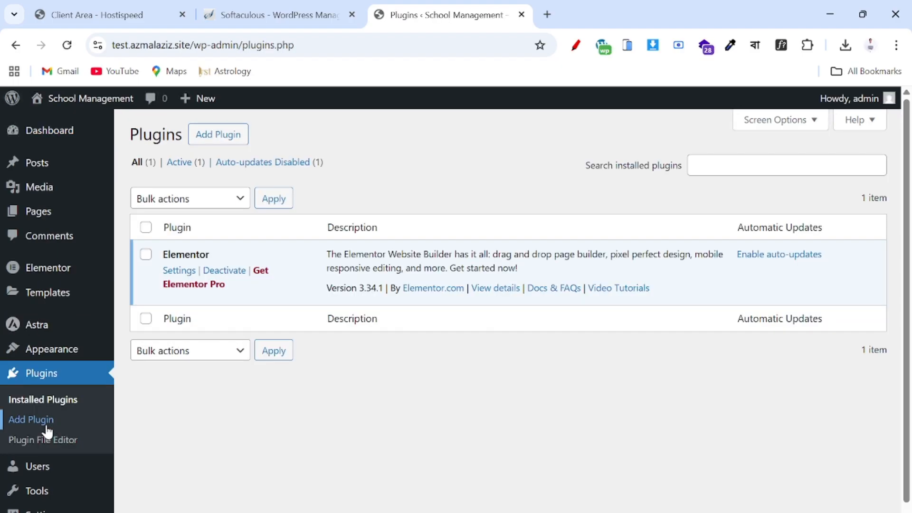
# - Search 'wpschoolpress', then install and activate School Management System – WPSchoolPress
pyautogui.click(215, 136)
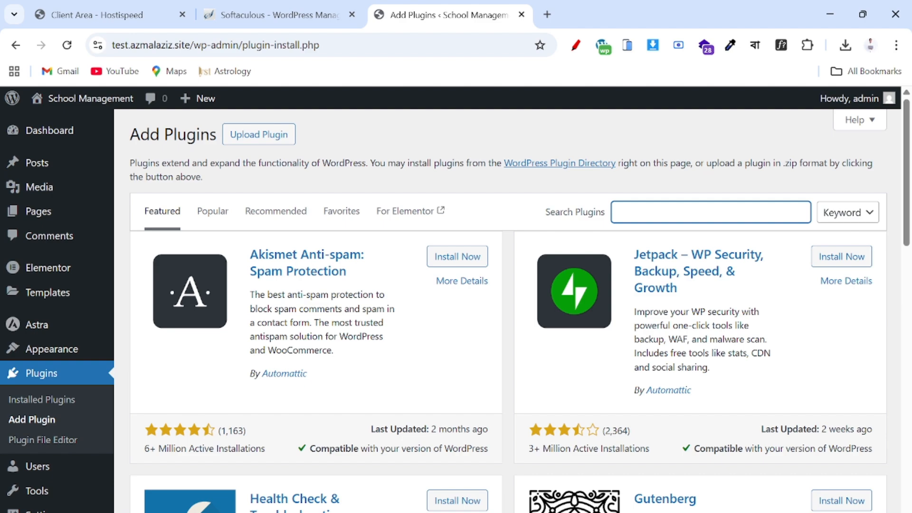
pyautogui.write('wpsc')
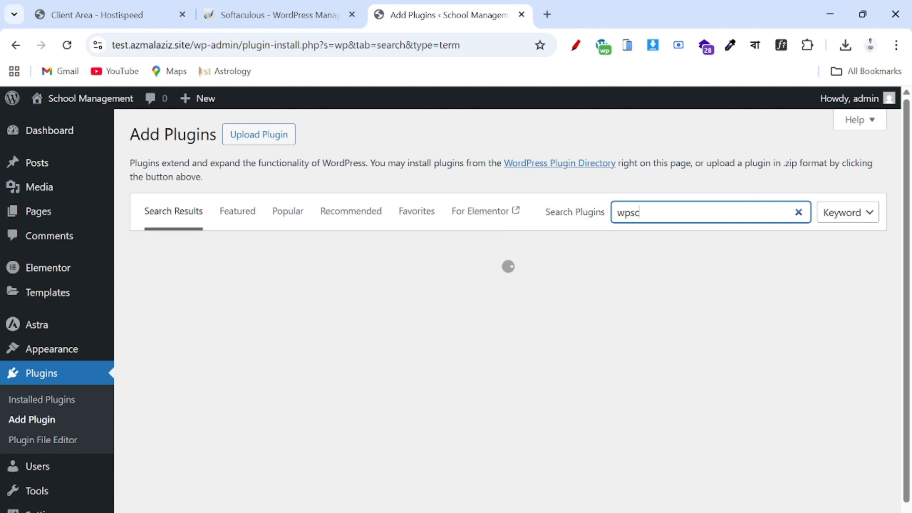
pyautogui.write('hool')
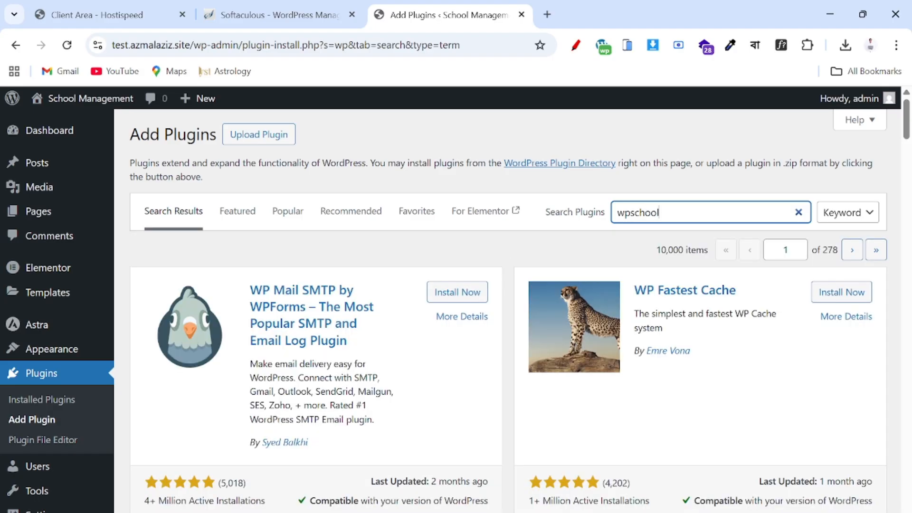
pyautogui.write('press')
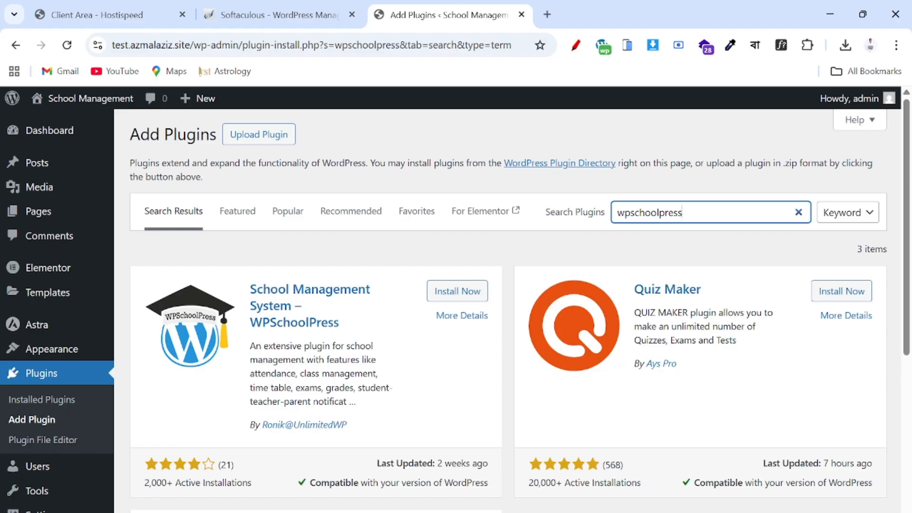
pyautogui.click(454, 299)
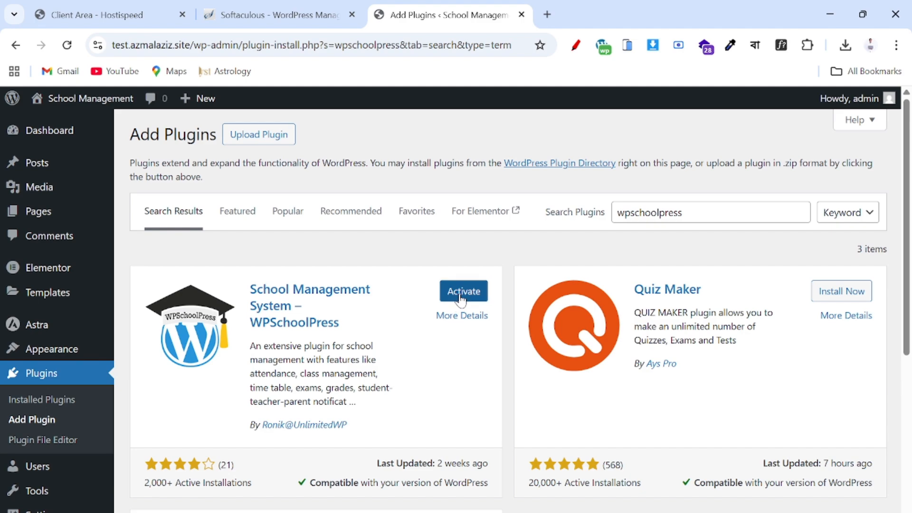
pyautogui.click(458, 300)
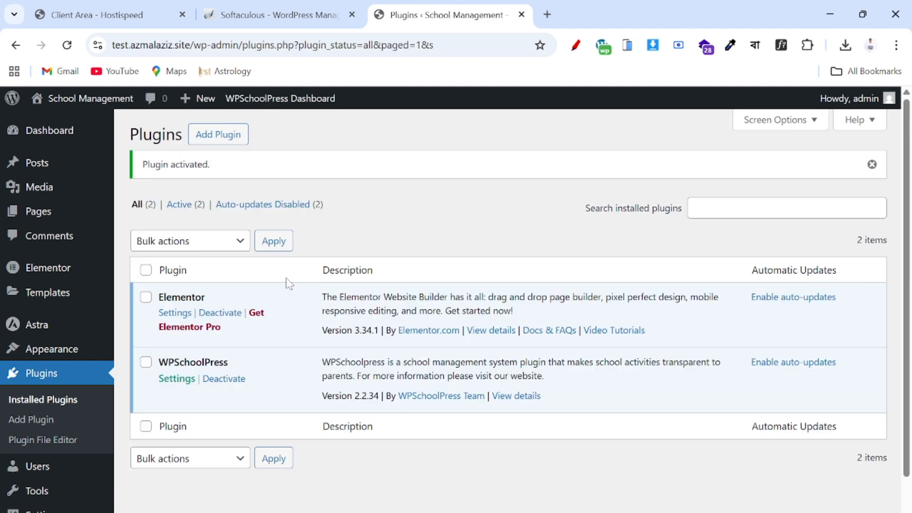
# - Reveal the WPSchoolPress submenu with Students, Teachers, Classes and General Settings
pyautogui.scroll(-1, 285, 313)
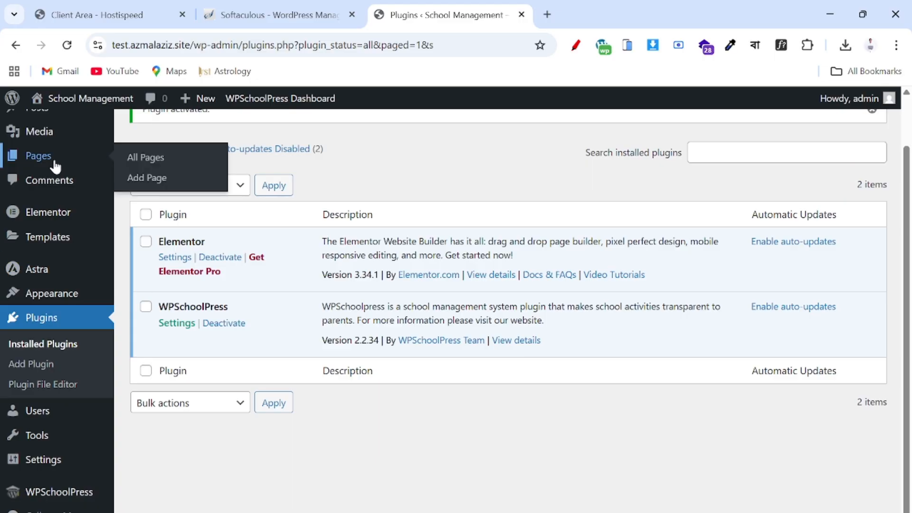
pyautogui.scroll(1, 57, 166)
pyautogui.scroll(-1, 56, 166)
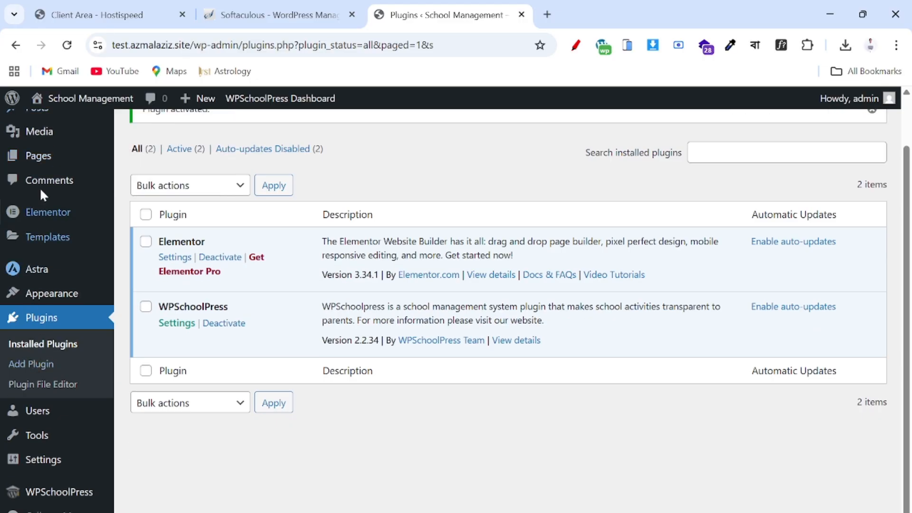
pyautogui.scroll(1, 39, 351)
pyautogui.scroll(1, 38, 352)
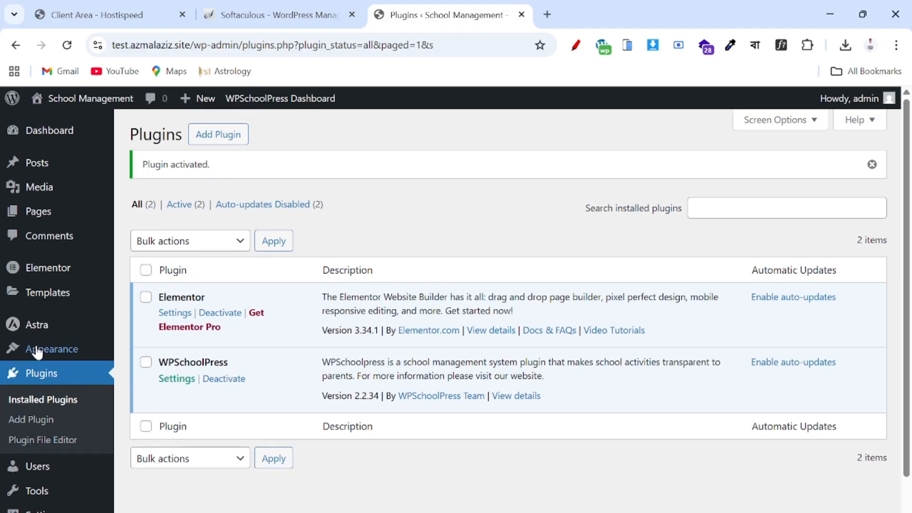
pyautogui.scroll(-1, 37, 341)
pyautogui.scroll(1, 40, 350)
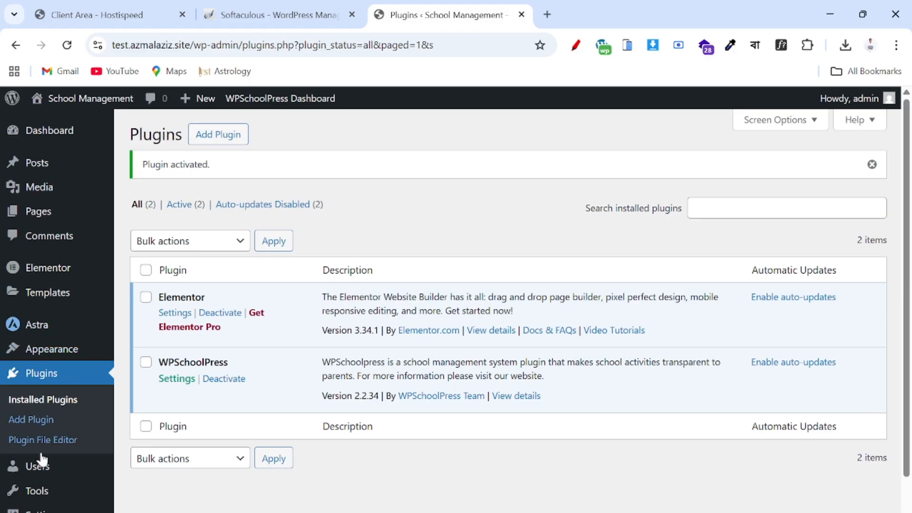
pyautogui.scroll(-1, 41, 458)
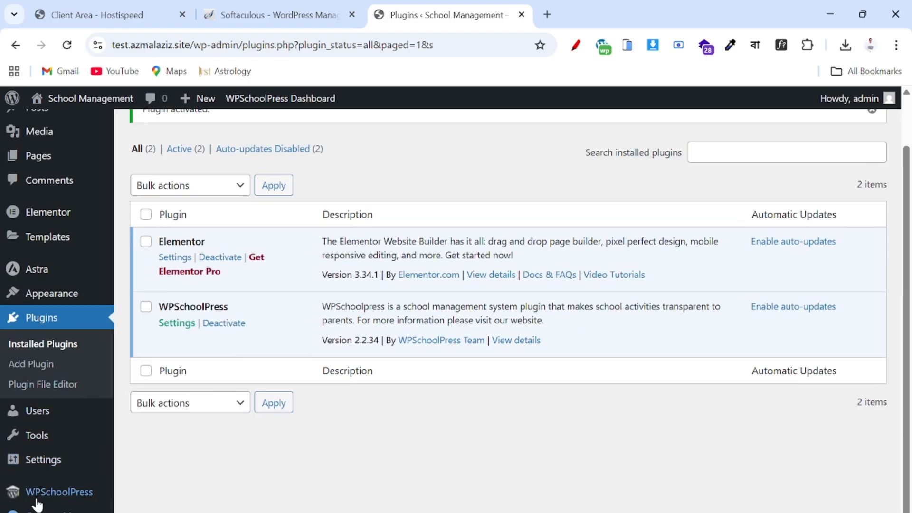
pyautogui.moveTo(47, 496)
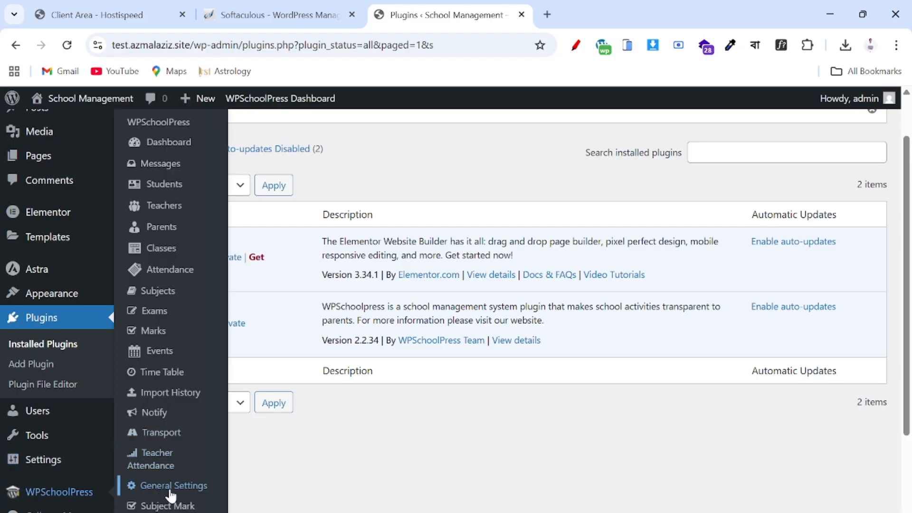
# - Open WPSchoolPress General Settings and look over the blank Info tab fields
pyautogui.click(196, 494)
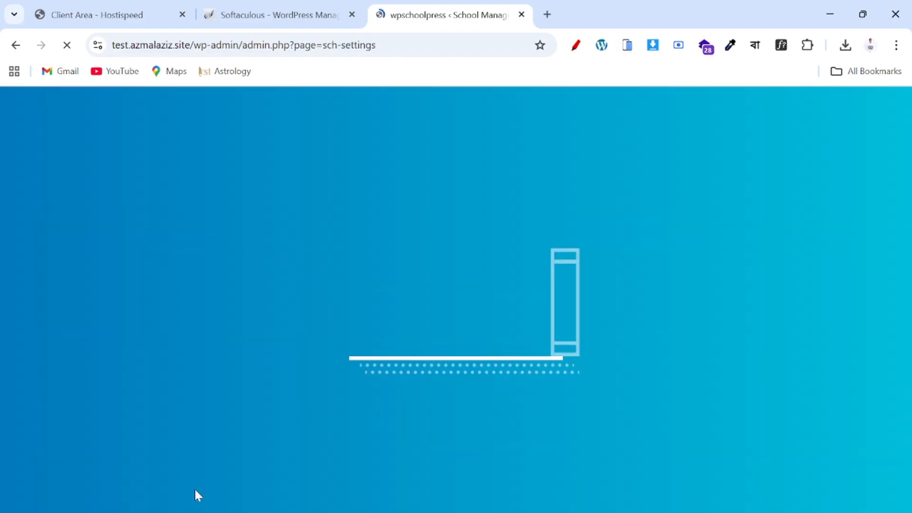
pyautogui.scroll(-6, 197, 496)
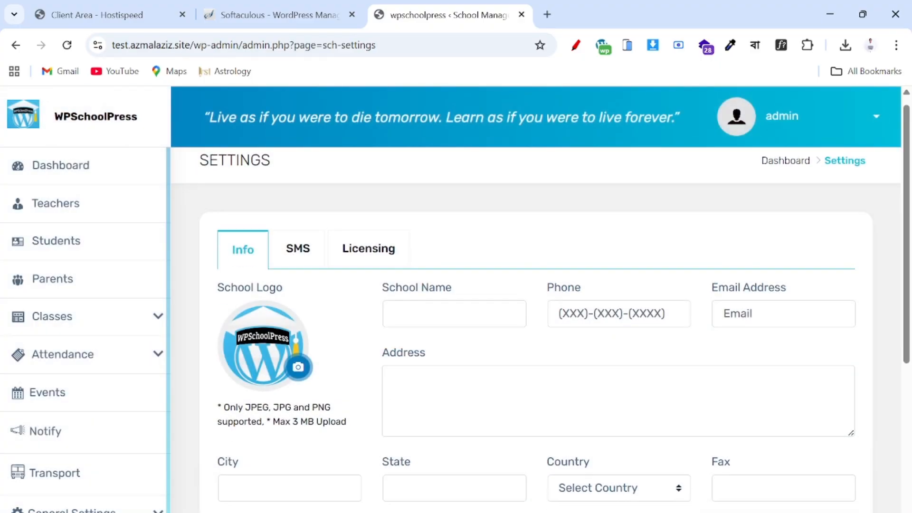
pyautogui.scroll(6, 423, 405)
pyautogui.scroll(-3, 423, 405)
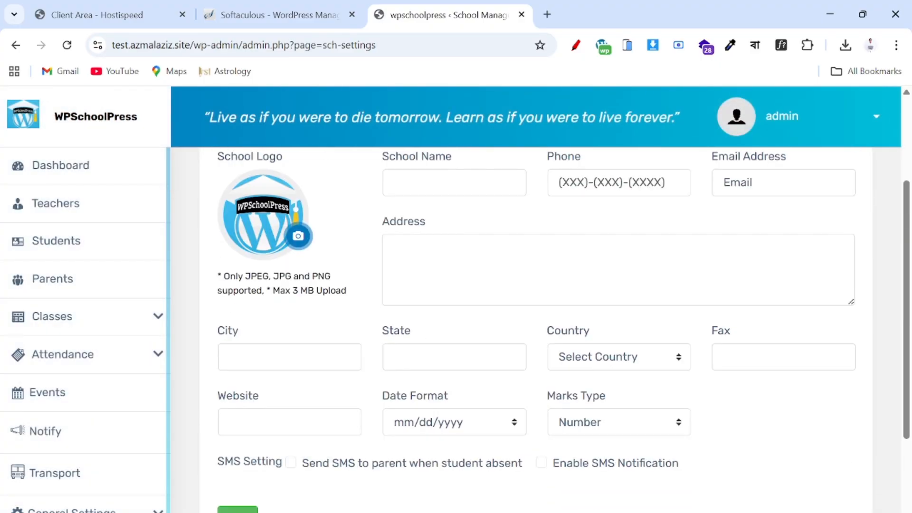
pyautogui.scroll(3, 423, 405)
pyautogui.scroll(-1, 423, 406)
pyautogui.scroll(-2, 425, 407)
pyautogui.scroll(3, 424, 407)
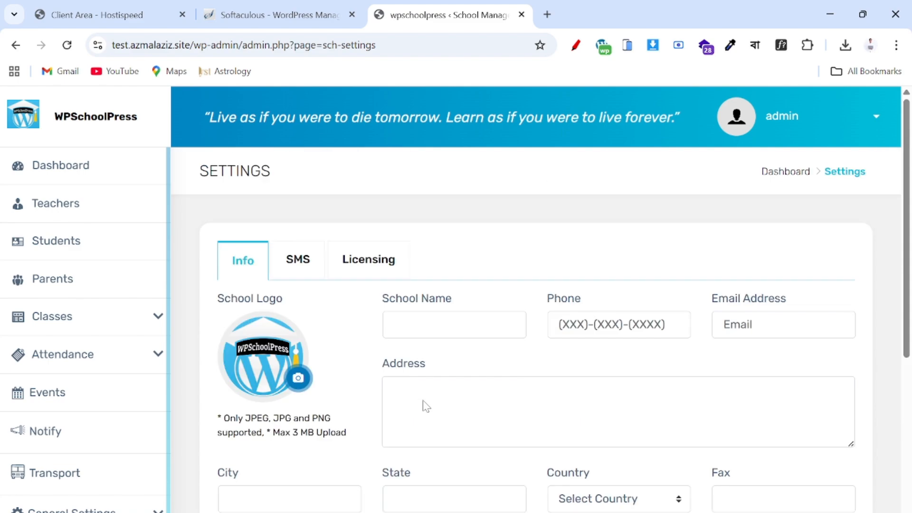
pyautogui.scroll(-2, 424, 407)
pyautogui.scroll(2, 424, 407)
pyautogui.scroll(-3, 323, 372)
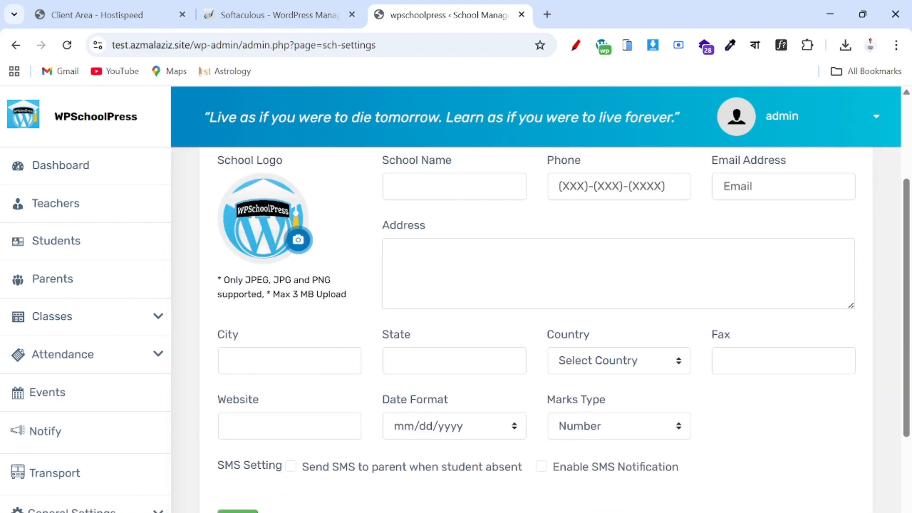
pyautogui.scroll(2, 323, 373)
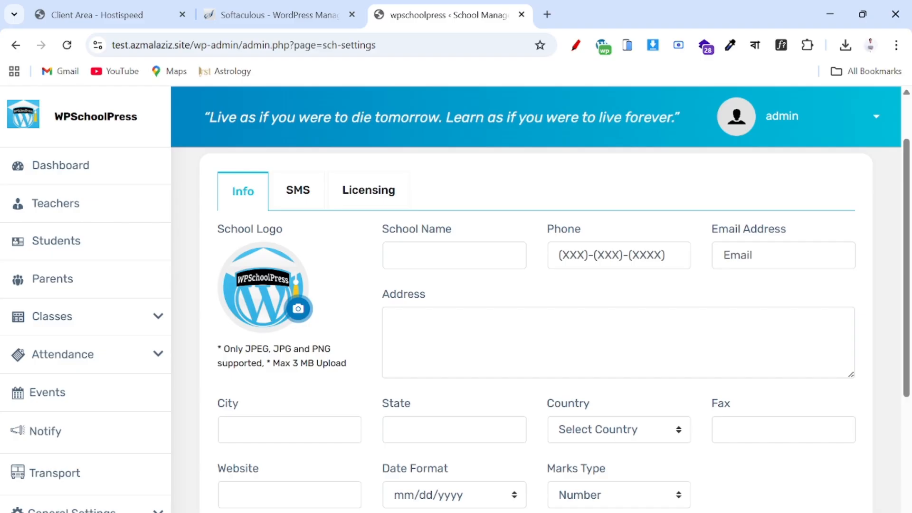
# - Upload Online-Tathya-Heder-Logo from Downloads as the school logo
pyautogui.click(297, 310)
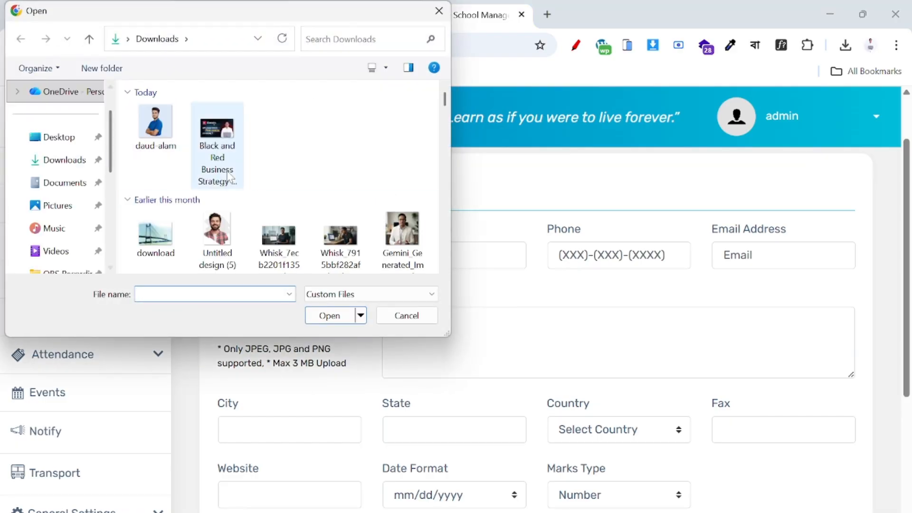
pyautogui.scroll(-3, 236, 190)
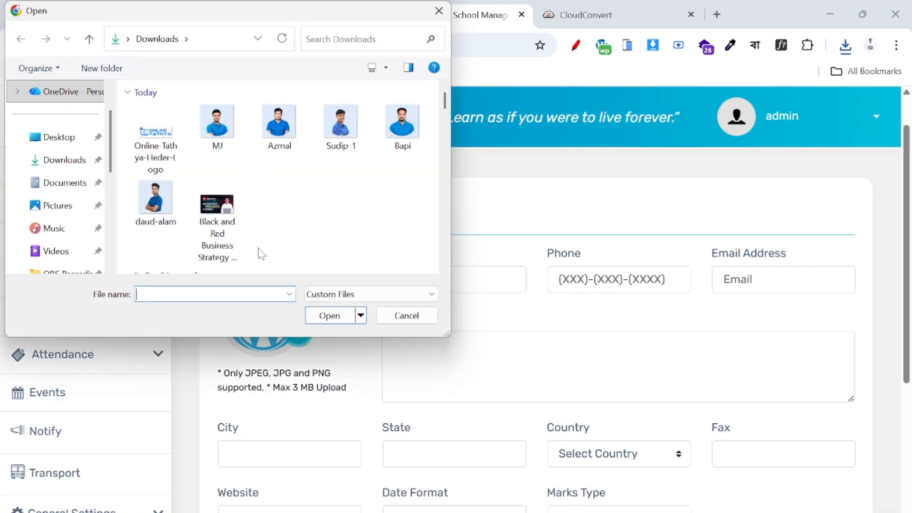
pyautogui.click(170, 142)
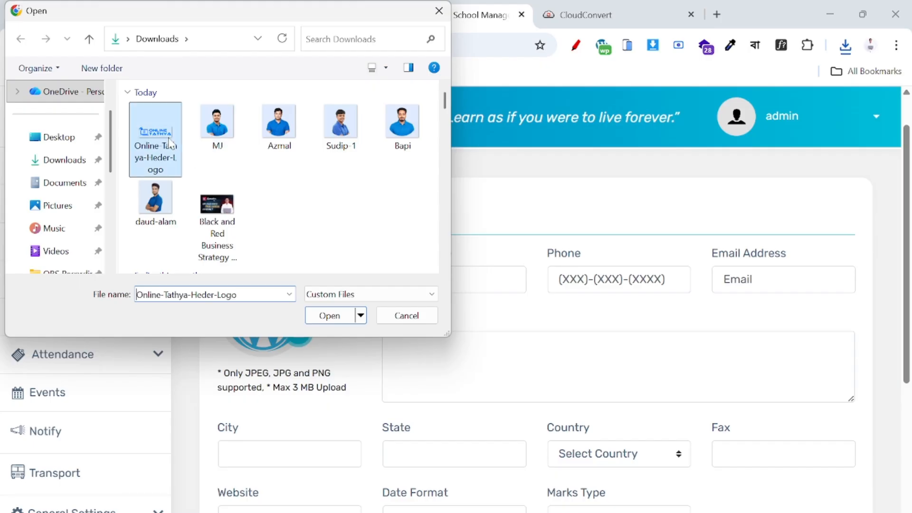
pyautogui.click(330, 315)
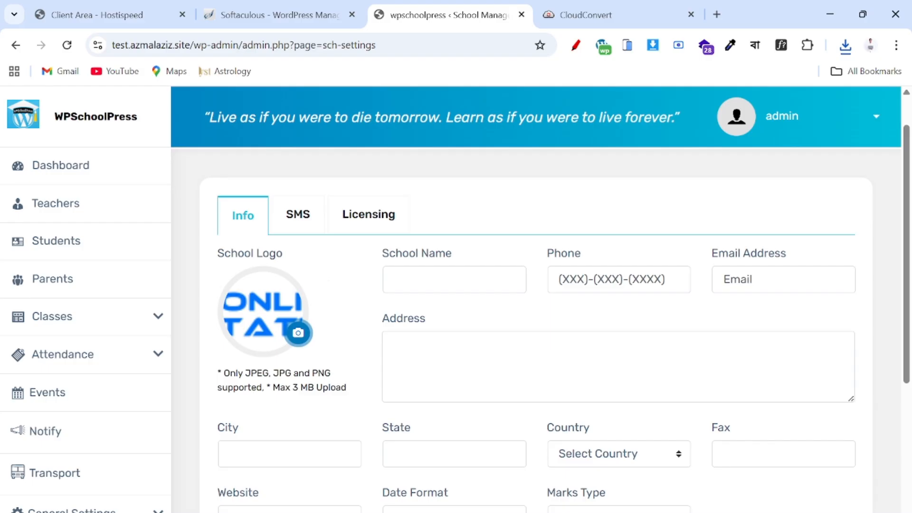
pyautogui.click(452, 279)
# - Enter 'Online Tathya' as the school name and fill in the school's phone number
pyautogui.write('O')
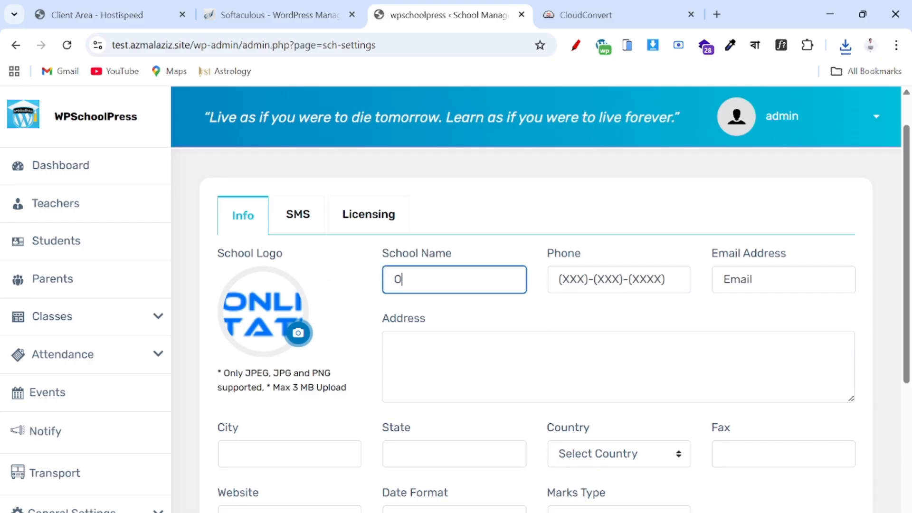
pyautogui.write('nline Tathya')
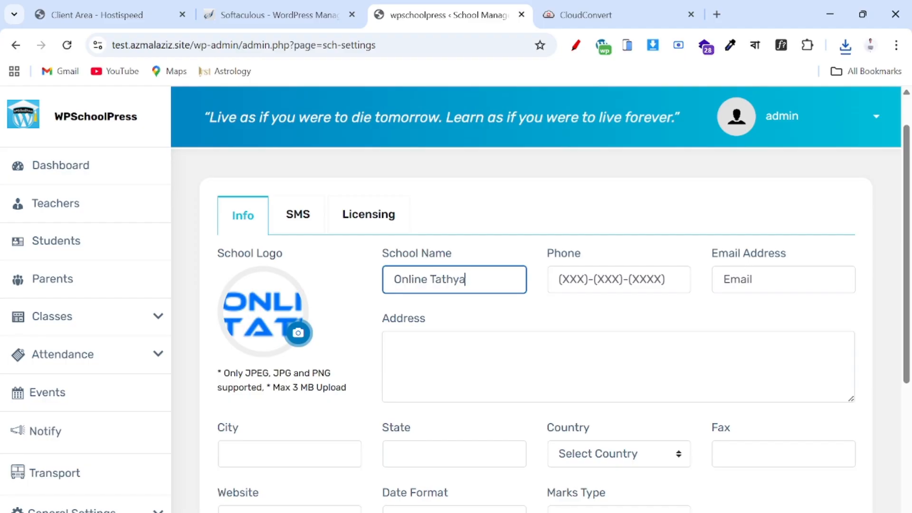
pyautogui.press('Tab')
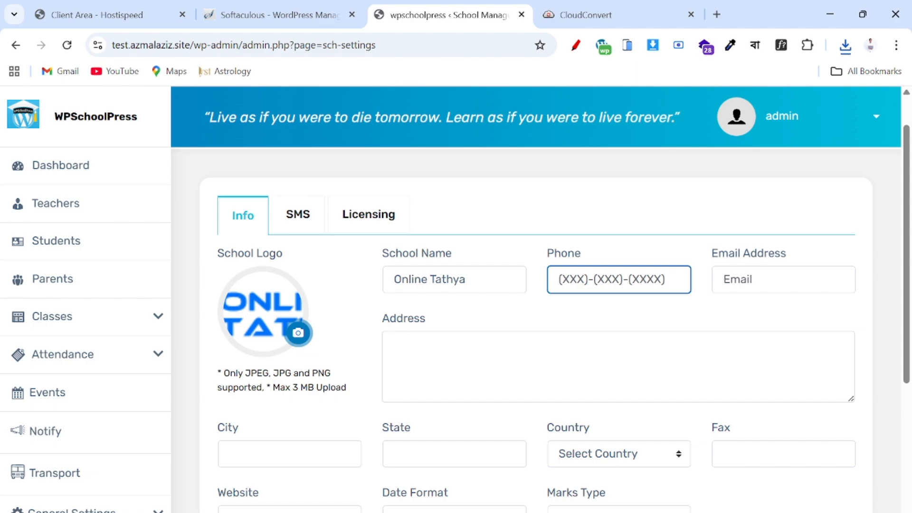
pyautogui.write('=')
pyautogui.press('BackSpace')
pyautogui.write('1')
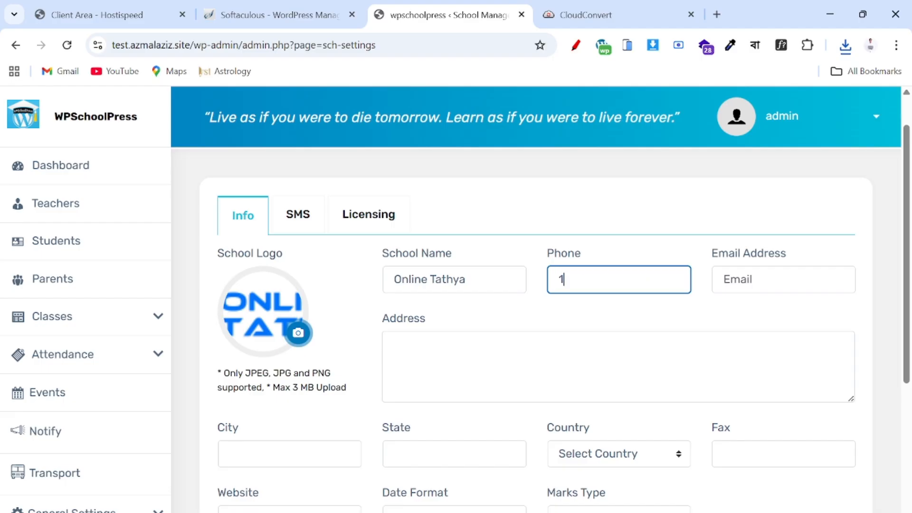
pyautogui.write('2345')
pyautogui.press('BackSpace')
pyautogui.press('BackSpace')
pyautogui.press('BackSpace')
pyautogui.press('BackSpace')
pyautogui.press('BackSpace')
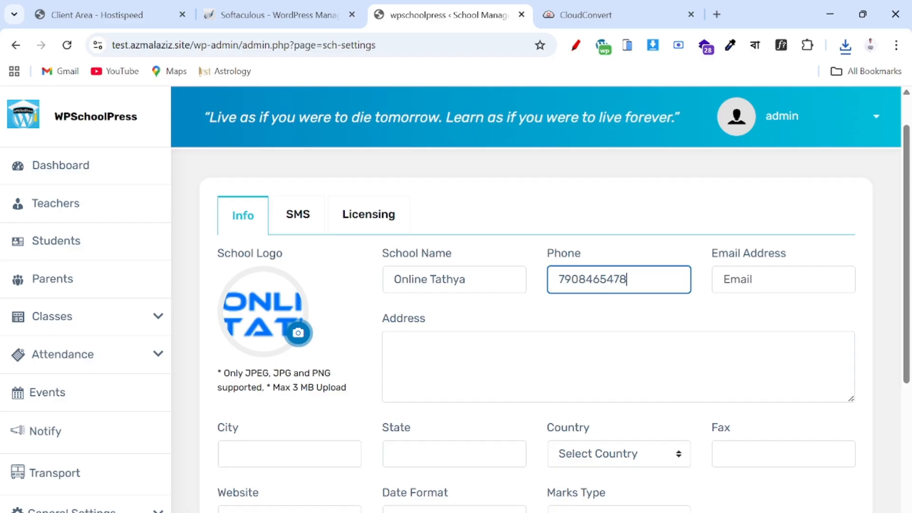
# - Fill in the school's e-mail address, correcting typos along the way
pyautogui.press('Tab')
pyautogui.write('am')
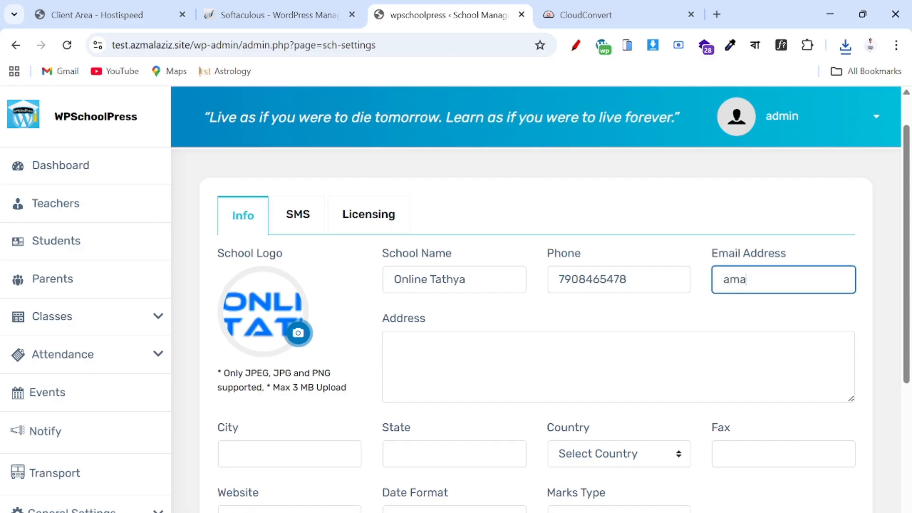
pyautogui.press('BackSpace')
pyautogui.press('BackSpace')
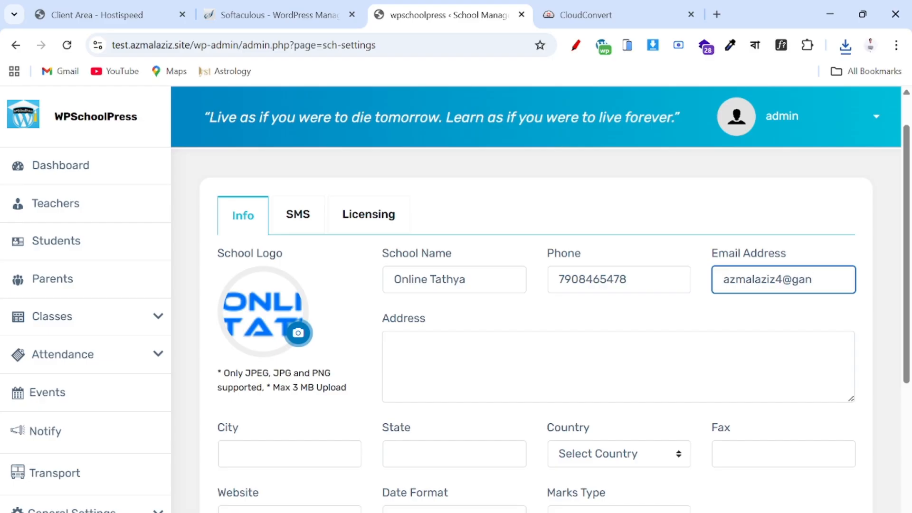
# - Fill the address from the Pandua autofill suggestion and enter the school's website
pyautogui.scroll(-3, 466, 391)
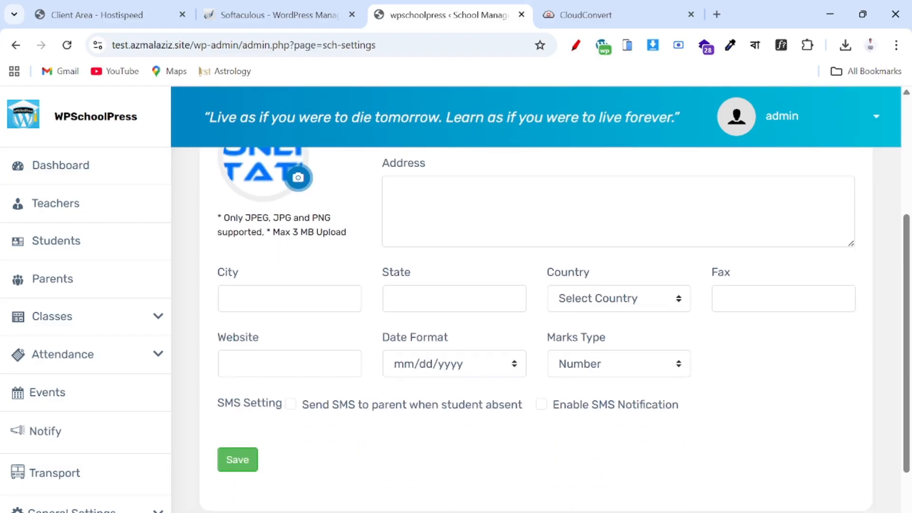
pyautogui.click(475, 224)
pyautogui.click(499, 289)
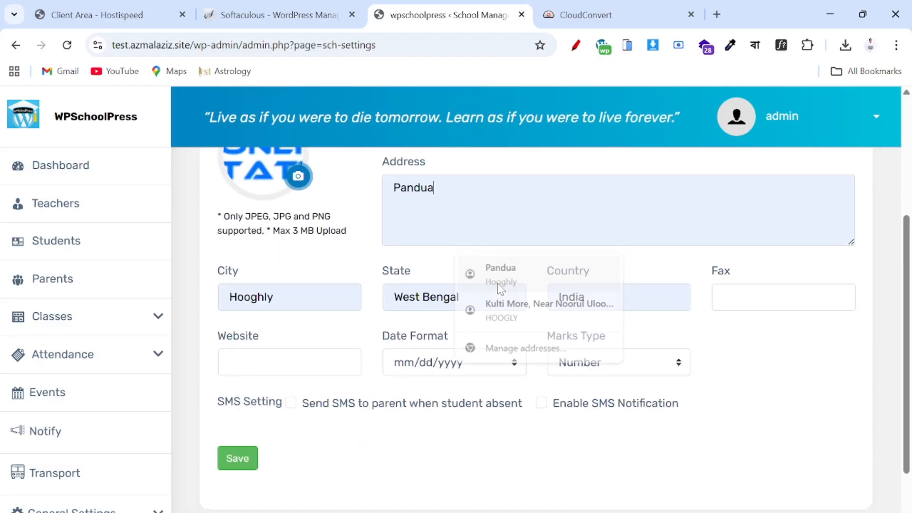
pyautogui.scroll(-2, 665, 304)
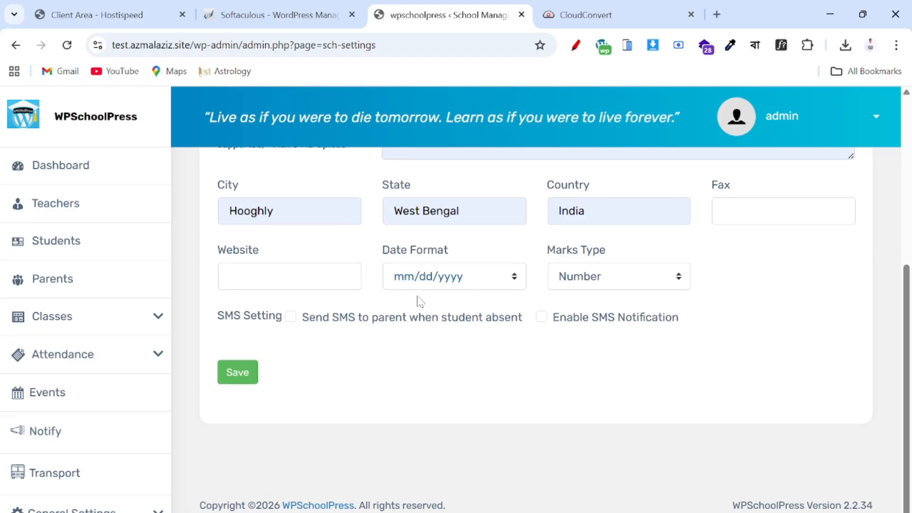
pyautogui.click(242, 277)
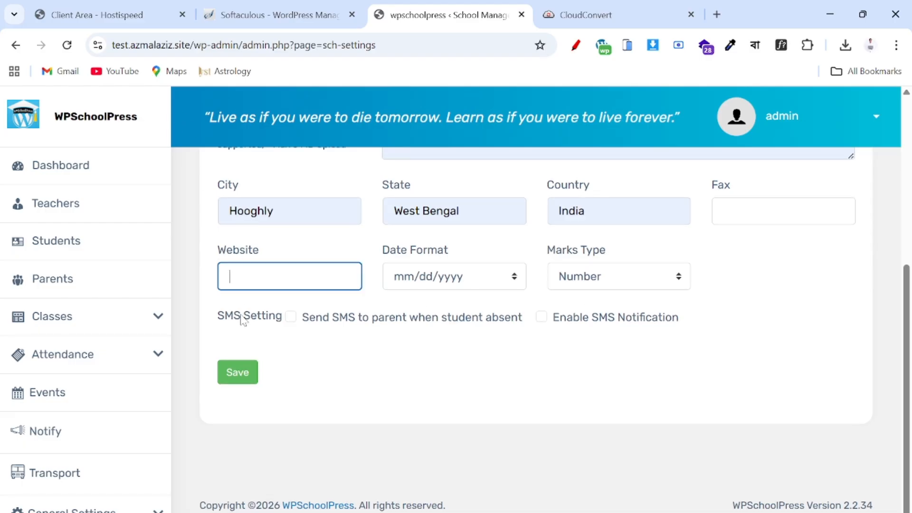
pyautogui.write('azmalaziz.com')
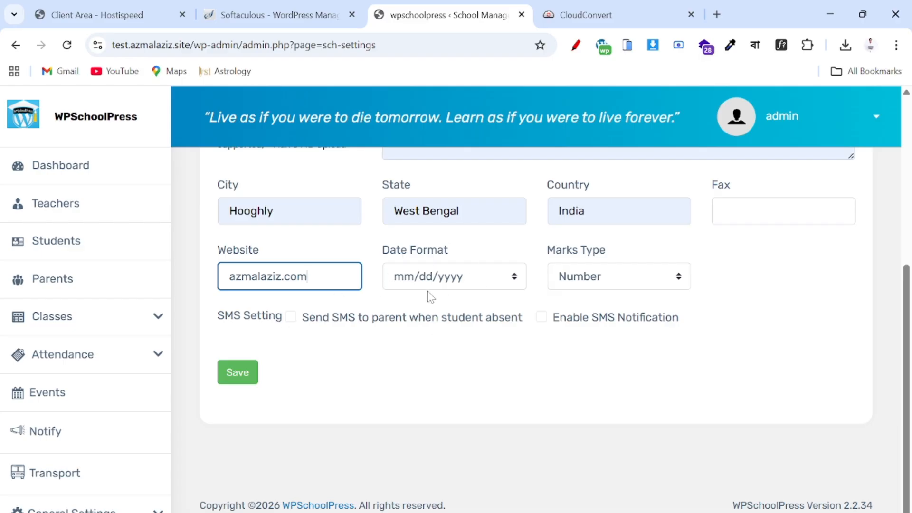
# - Set Date Format to dd-mm-yyyy, keep Marks Type as Number, and save
pyautogui.click(444, 280)
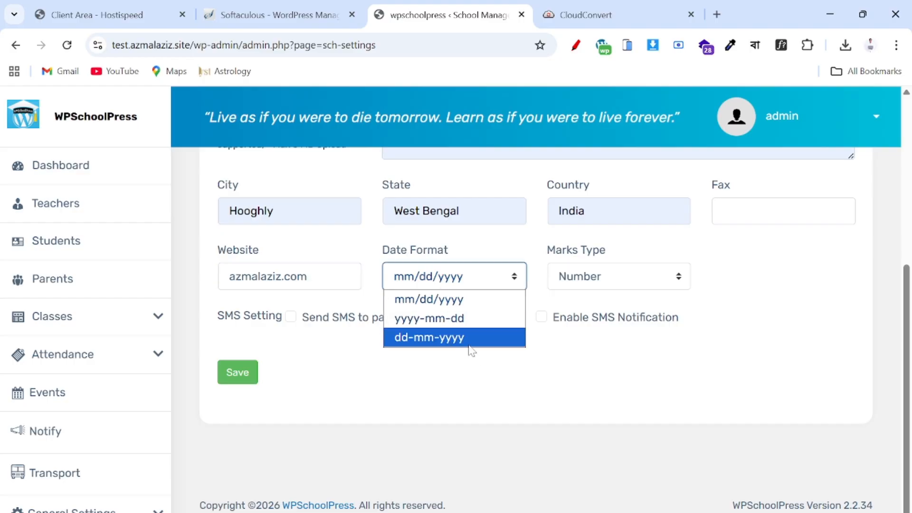
pyautogui.click(444, 338)
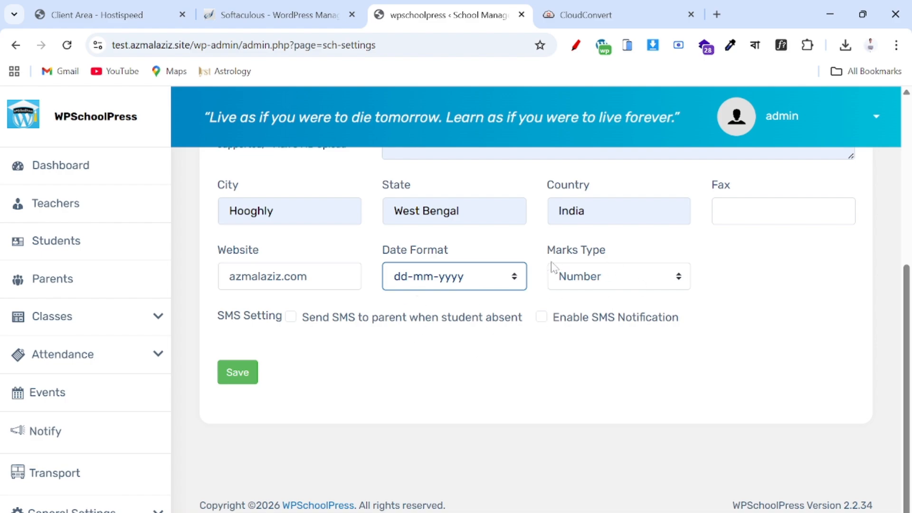
pyautogui.click(592, 281)
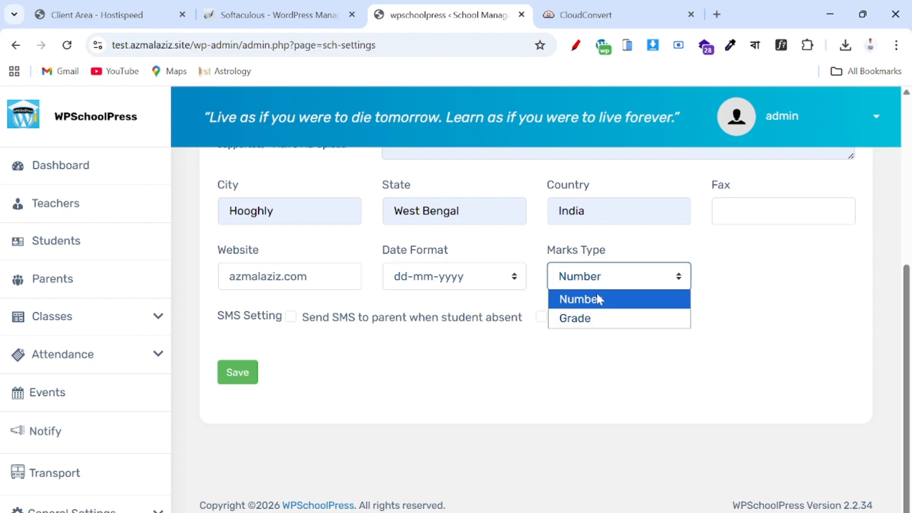
pyautogui.click(597, 297)
pyautogui.scroll(1, 487, 356)
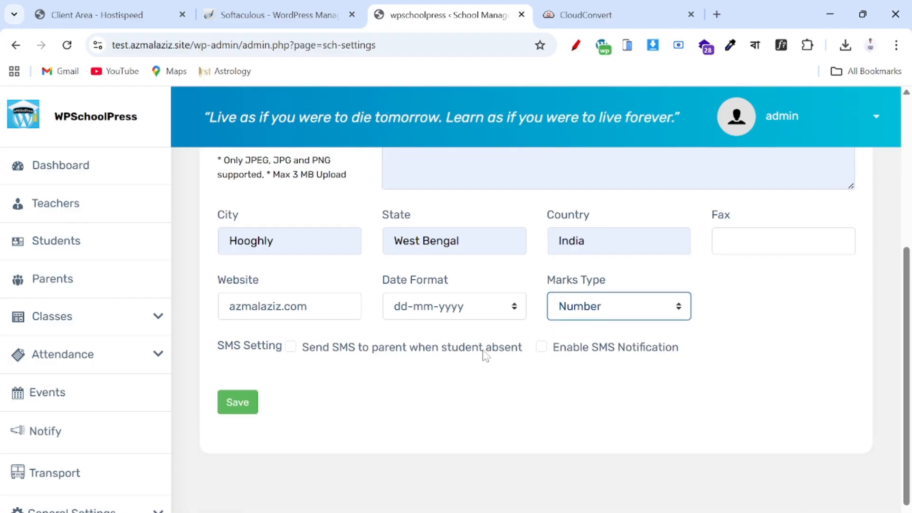
pyautogui.scroll(-1, 485, 356)
pyautogui.moveTo(222, 348); pyautogui.dragTo(590, 352)
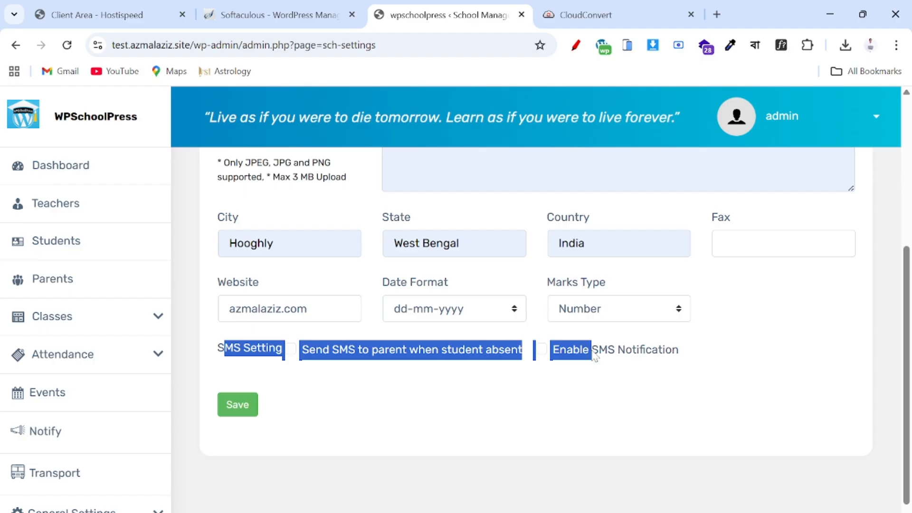
pyautogui.doubleClick(595, 351)
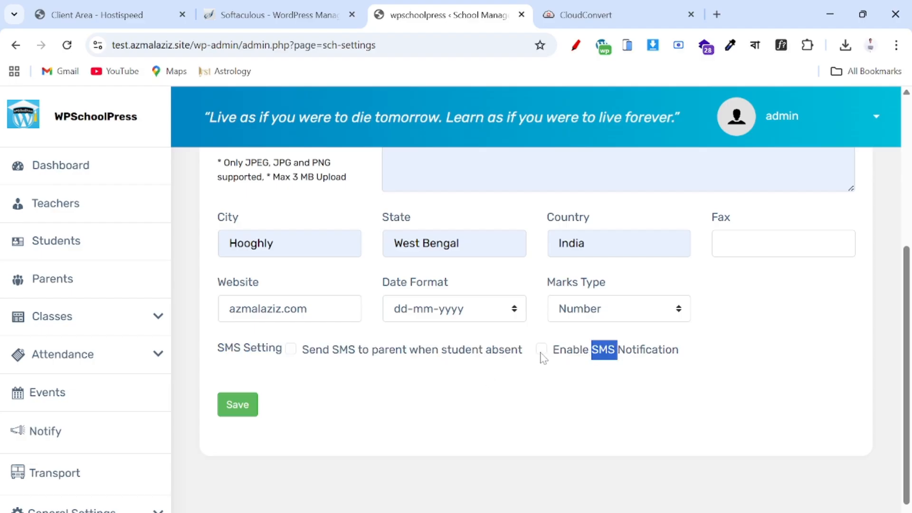
pyautogui.scroll(2, 498, 357)
pyautogui.scroll(-3, 500, 357)
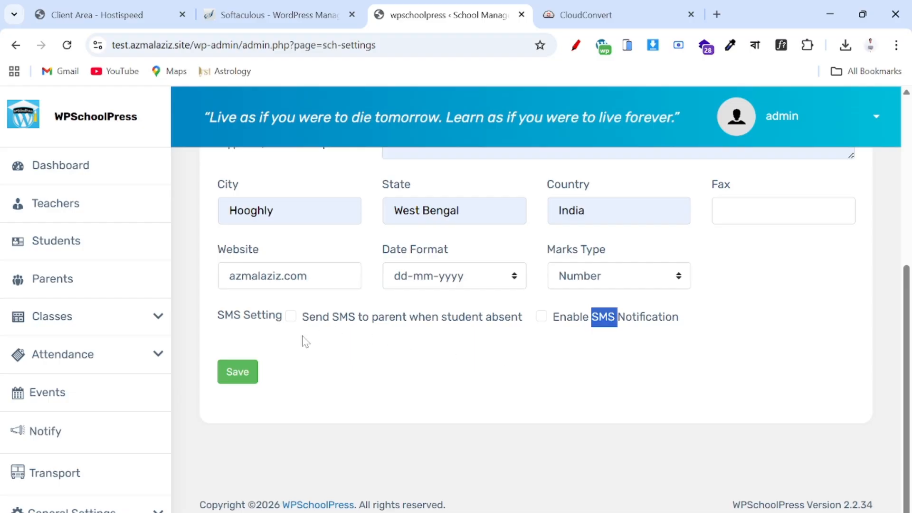
pyautogui.click(238, 373)
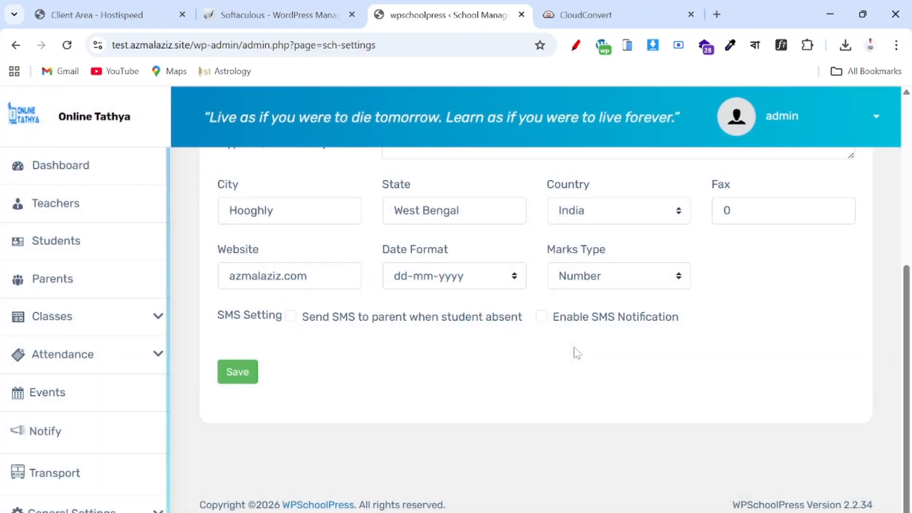
pyautogui.scroll(6, 577, 354)
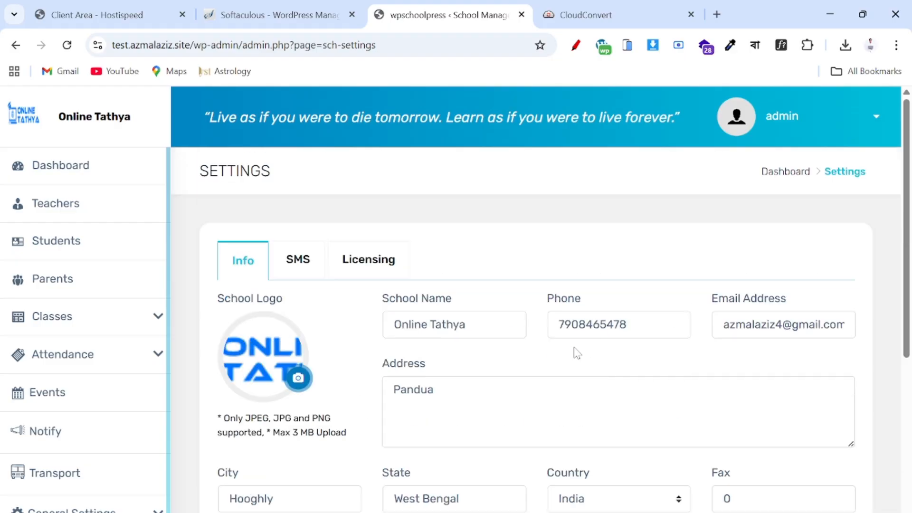
# - Switch to the SMS tab and view the $30.00 SMS add-on page
pyautogui.click(296, 261)
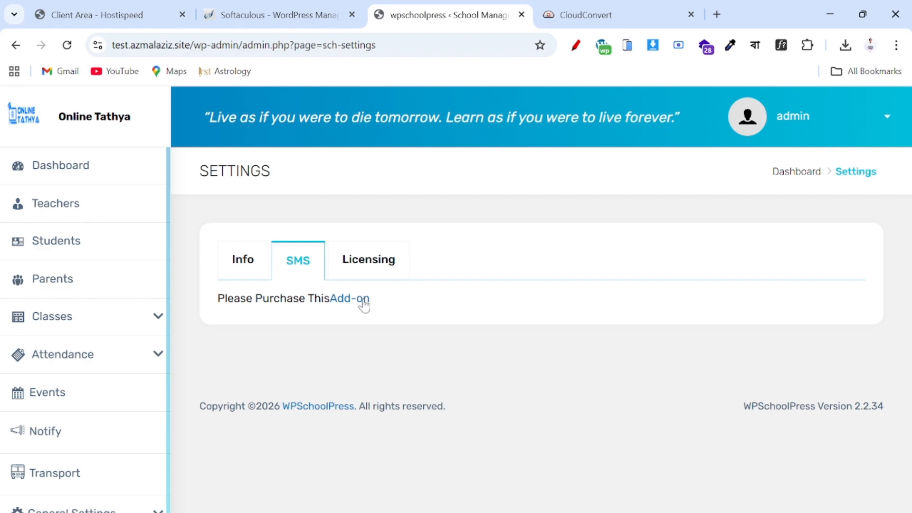
pyautogui.click(342, 298)
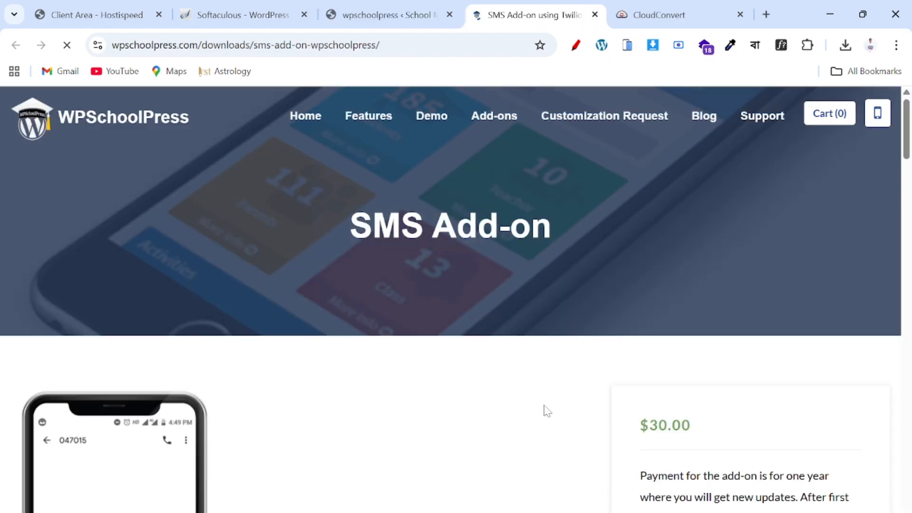
pyautogui.scroll(-4, 544, 408)
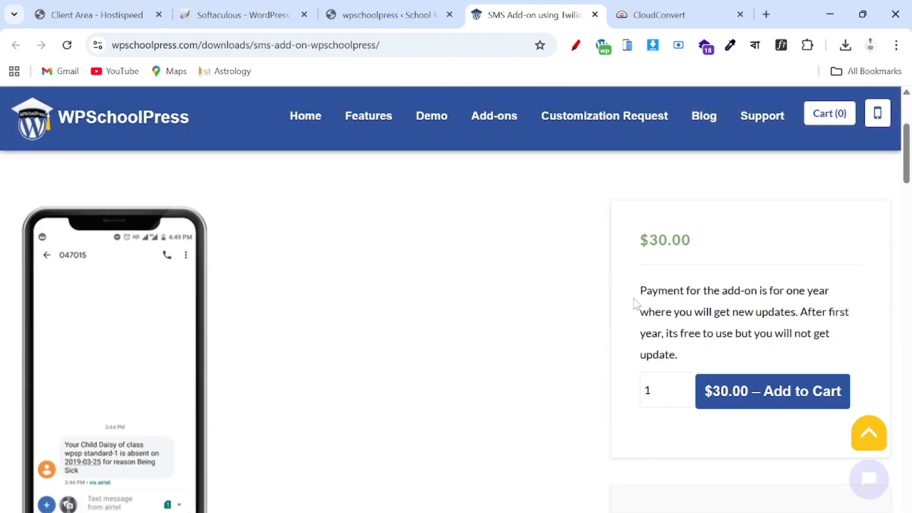
pyautogui.scroll(-4, 636, 304)
pyautogui.scroll(-1, 636, 305)
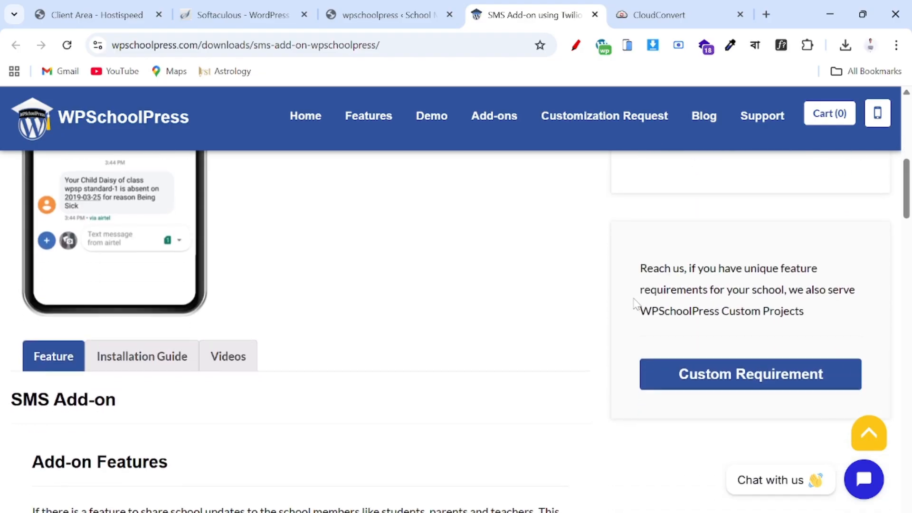
pyautogui.scroll(5, 517, 265)
pyautogui.scroll(-4, 157, 434)
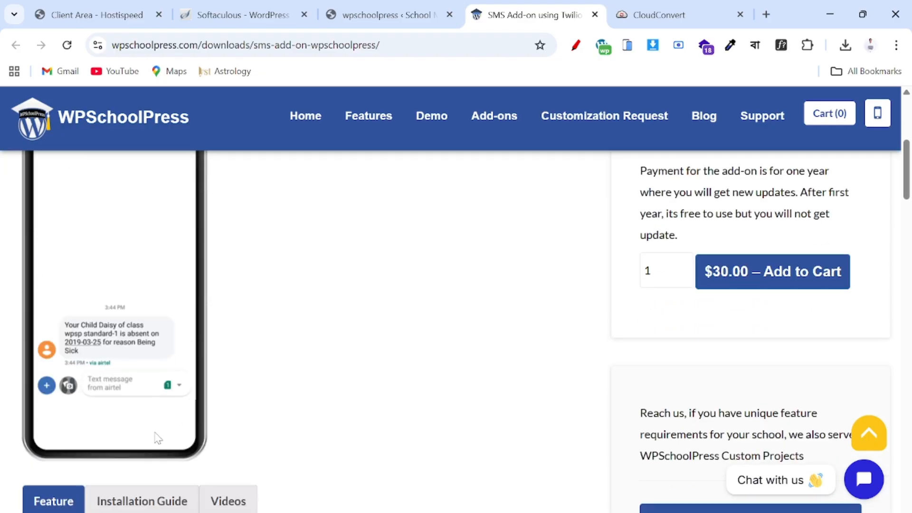
pyautogui.scroll(6, 169, 341)
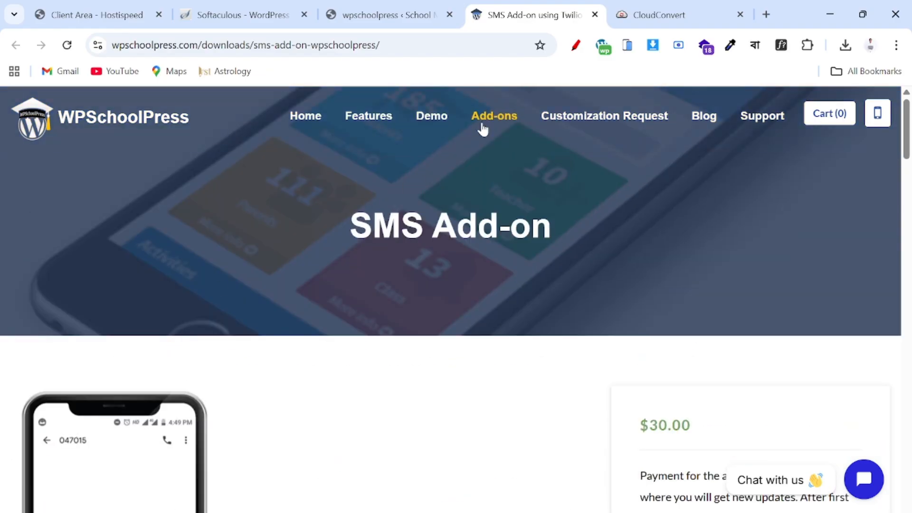
# - Browse the paid add-ons catalogue, then close the add-ons browser tab
pyautogui.click(482, 124)
pyautogui.scroll(-10, 415, 259)
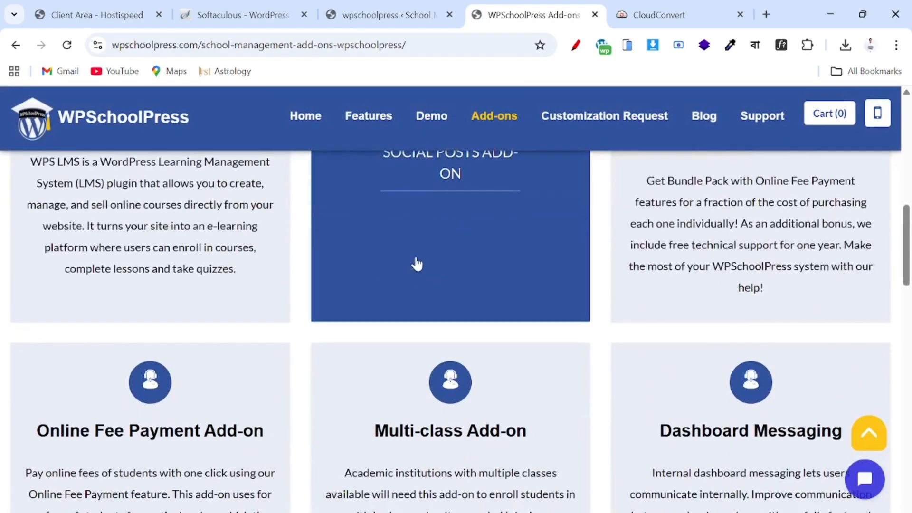
pyautogui.scroll(-15, 416, 263)
pyautogui.scroll(9, 416, 263)
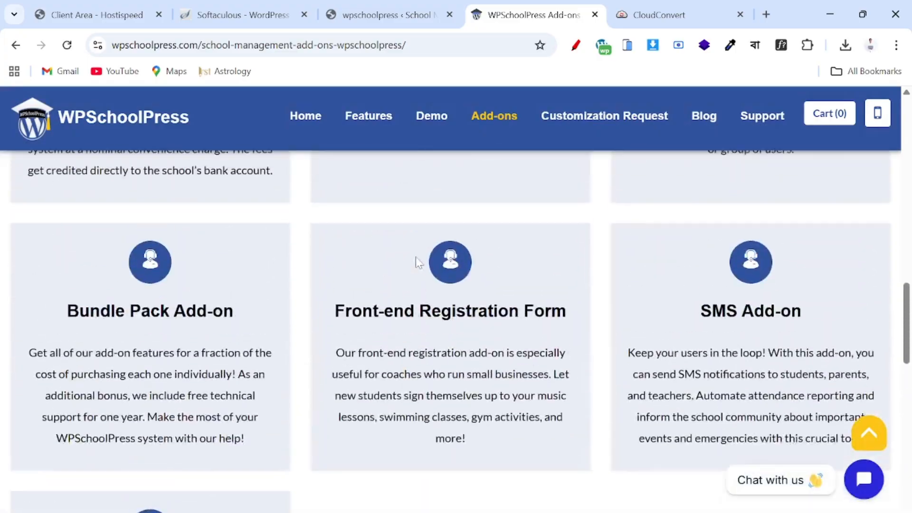
pyautogui.scroll(15, 417, 261)
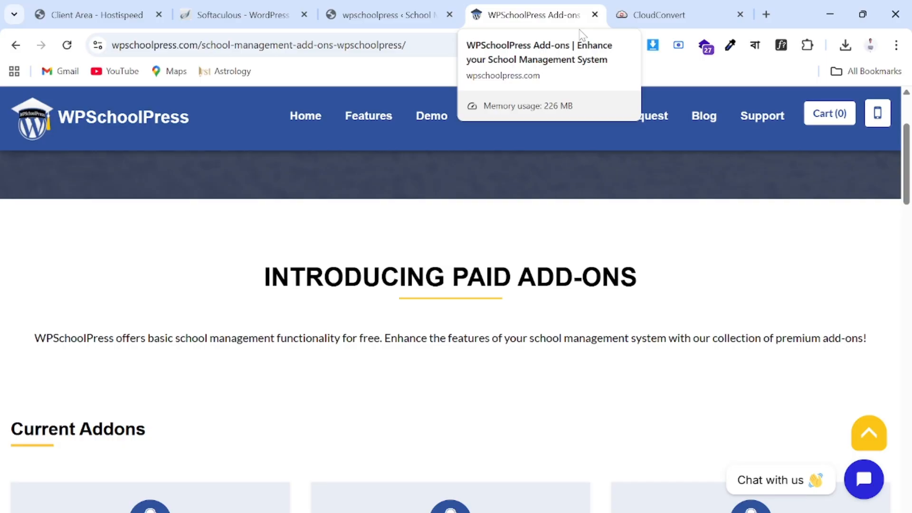
pyautogui.click(595, 14)
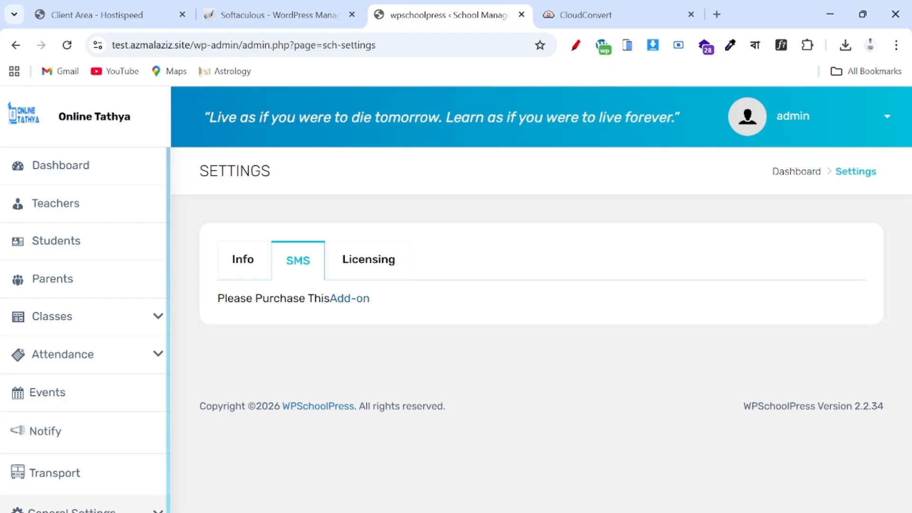
# - Review the school dashboard, then open the empty Teachers list
pyautogui.scroll(-3, 117, 488)
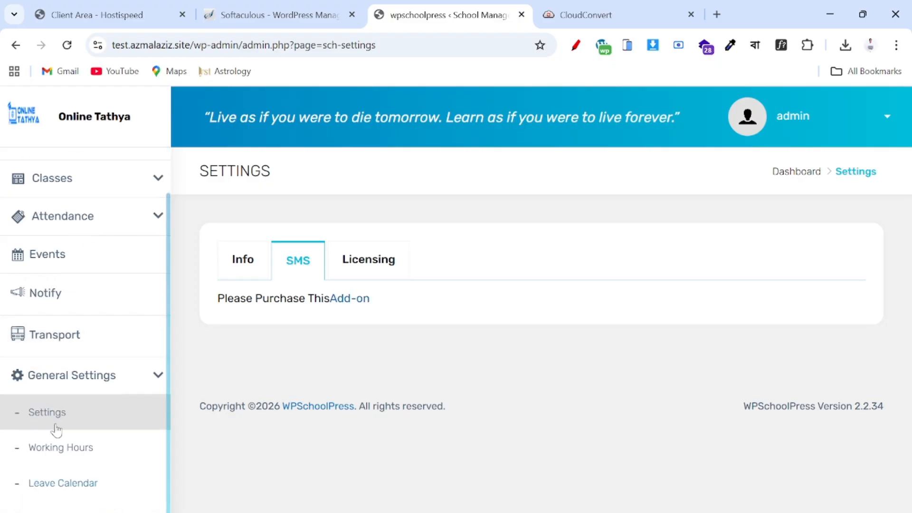
pyautogui.scroll(3, 82, 437)
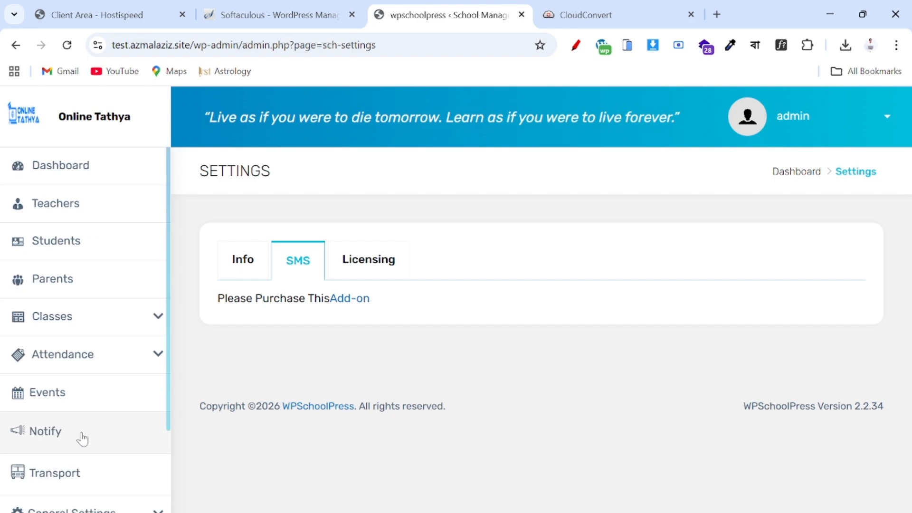
pyautogui.click(64, 168)
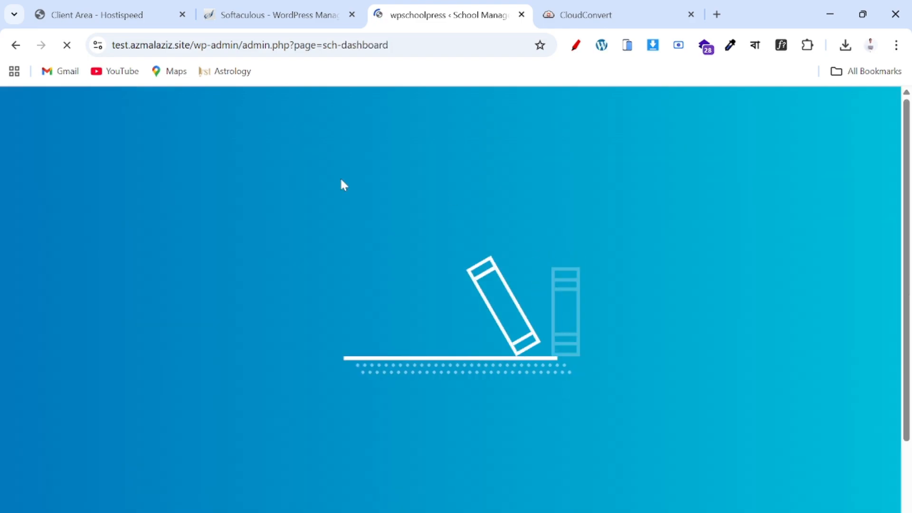
pyautogui.scroll(-5, 301, 440)
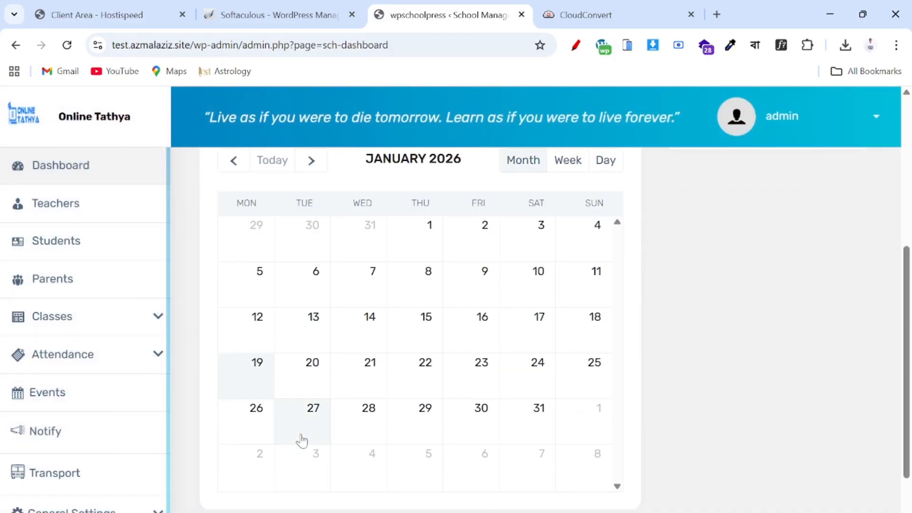
pyautogui.scroll(5, 301, 440)
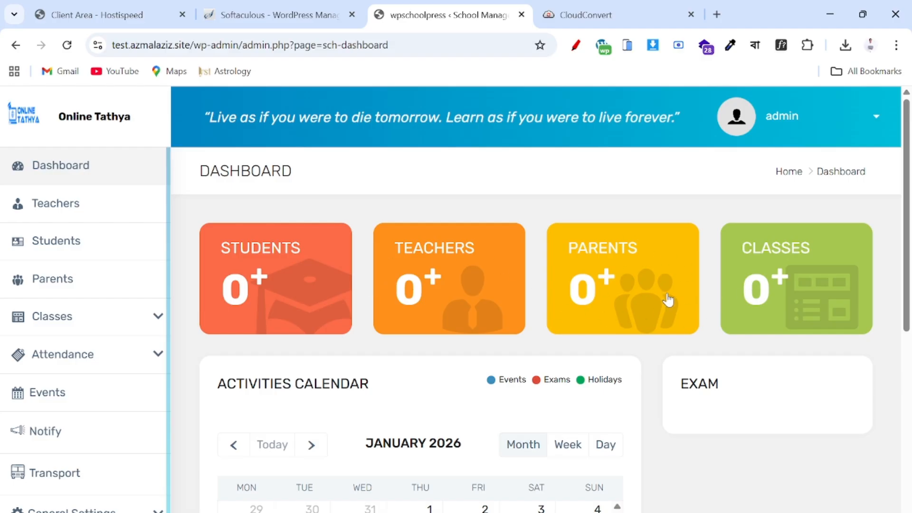
pyautogui.scroll(-3, 461, 323)
pyautogui.scroll(3, 460, 323)
pyautogui.scroll(-3, 461, 323)
pyautogui.scroll(3, 461, 323)
pyautogui.scroll(-3, 454, 311)
pyautogui.scroll(3, 453, 309)
pyautogui.click(60, 204)
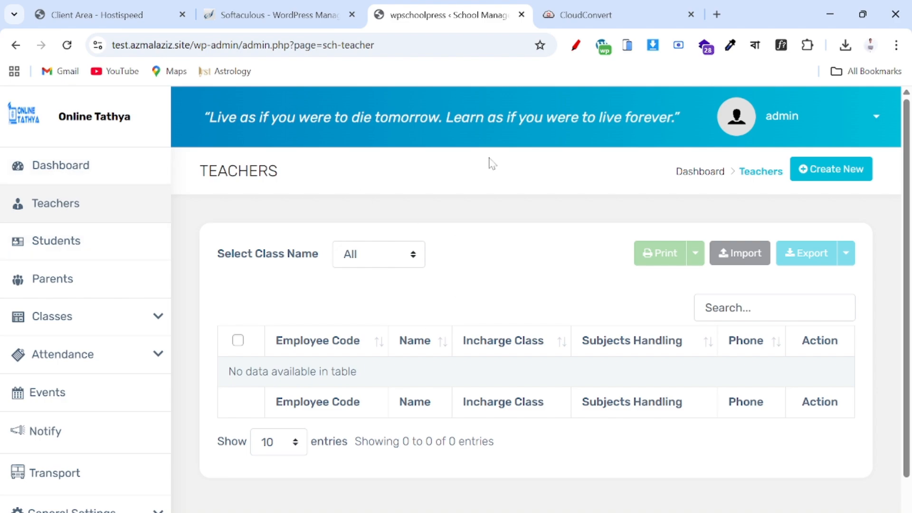
# - Open the Add Teacher form and set the MJ photo from Downloads as the profile image
pyautogui.click(843, 180)
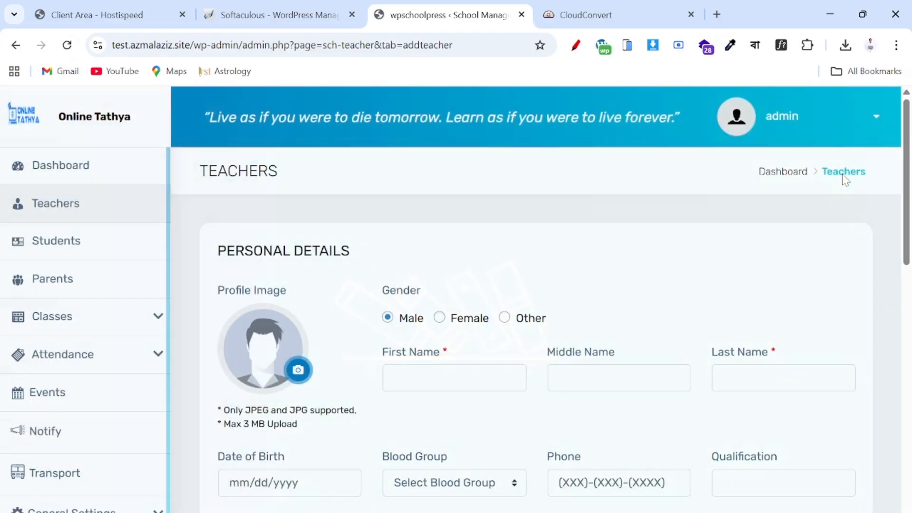
pyautogui.scroll(-2, 415, 375)
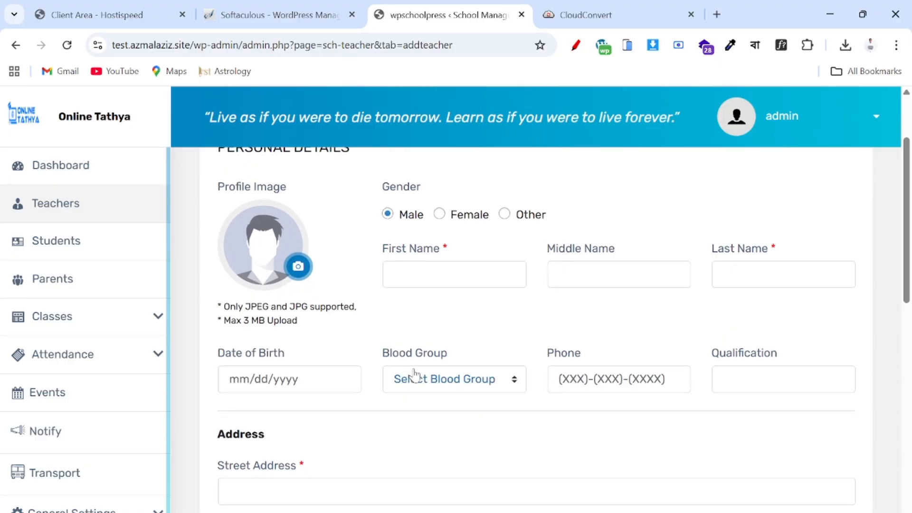
pyautogui.scroll(1, 414, 375)
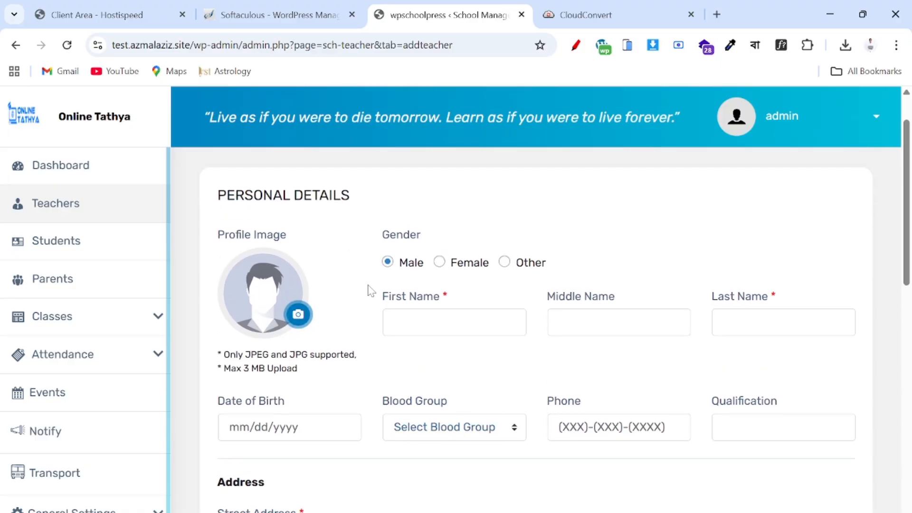
pyautogui.click(291, 319)
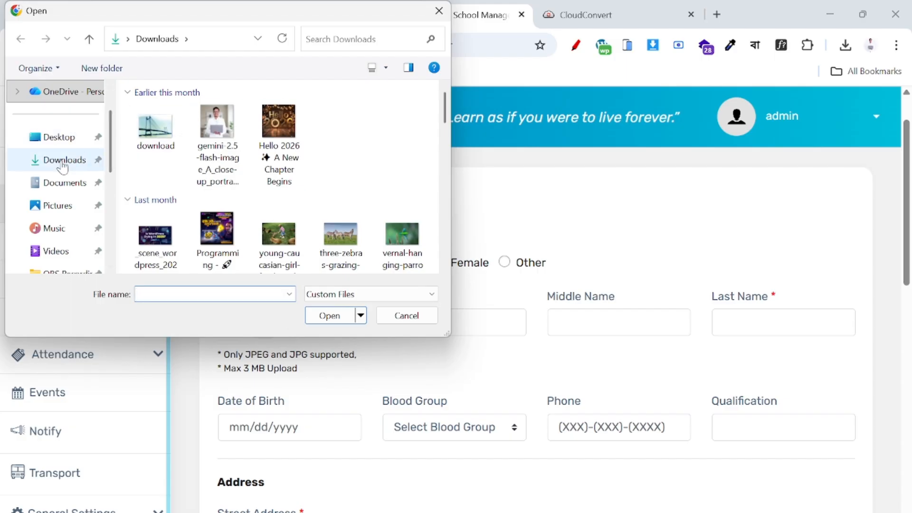
pyautogui.click(63, 161)
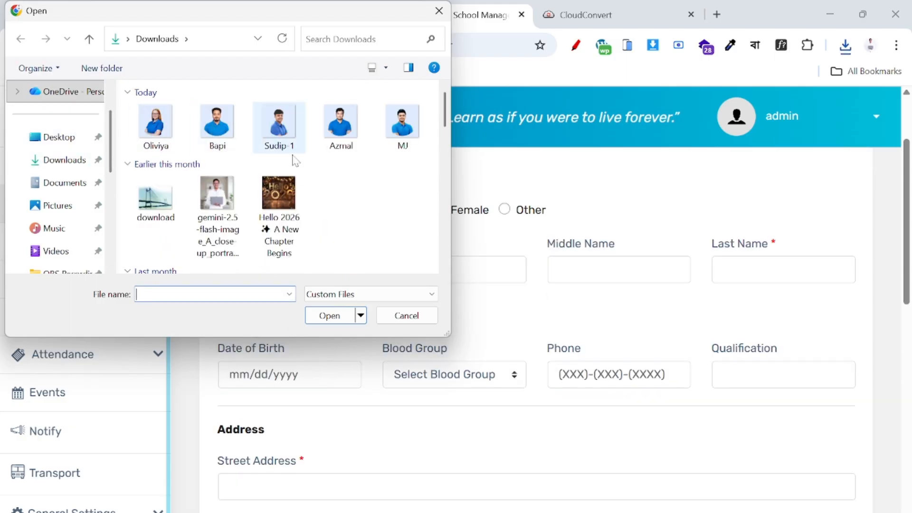
pyautogui.click(380, 129)
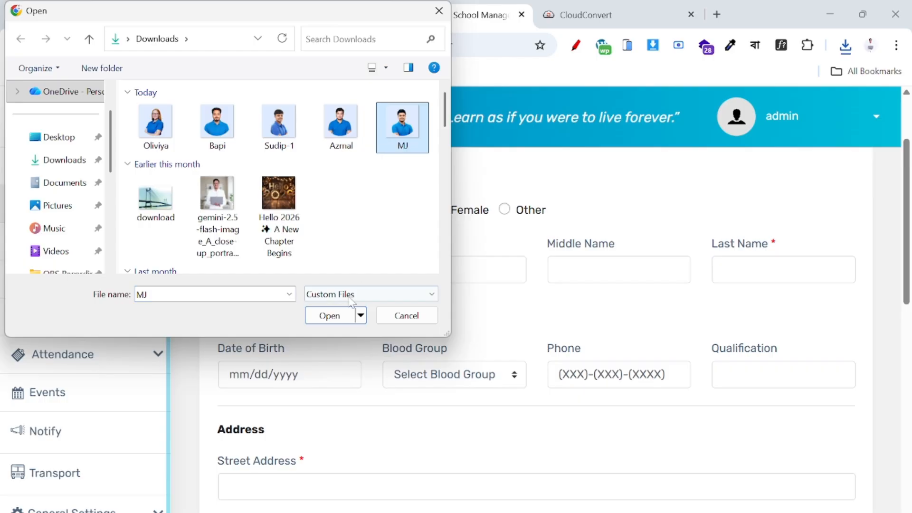
pyautogui.click(334, 315)
pyautogui.click(458, 270)
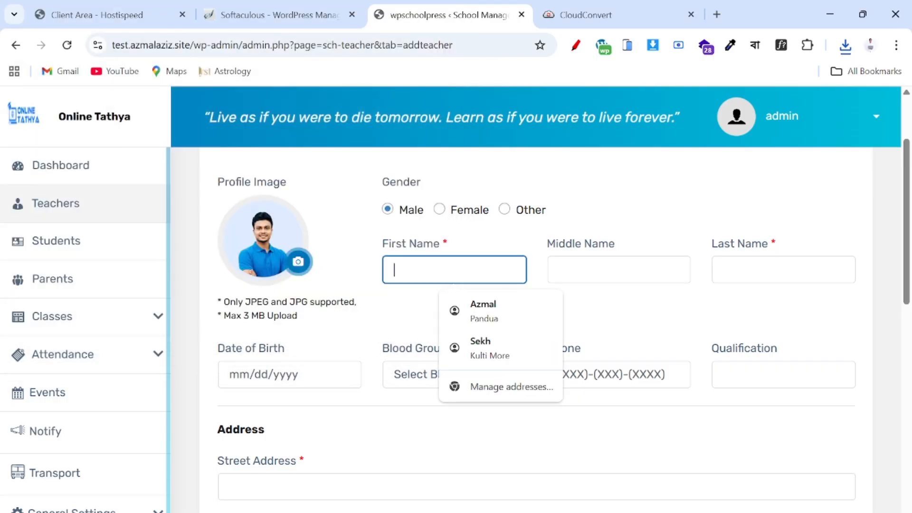
# - Finish the teacher's name and set the date of birth to 01/01/1997
pyautogui.write('Mangol')
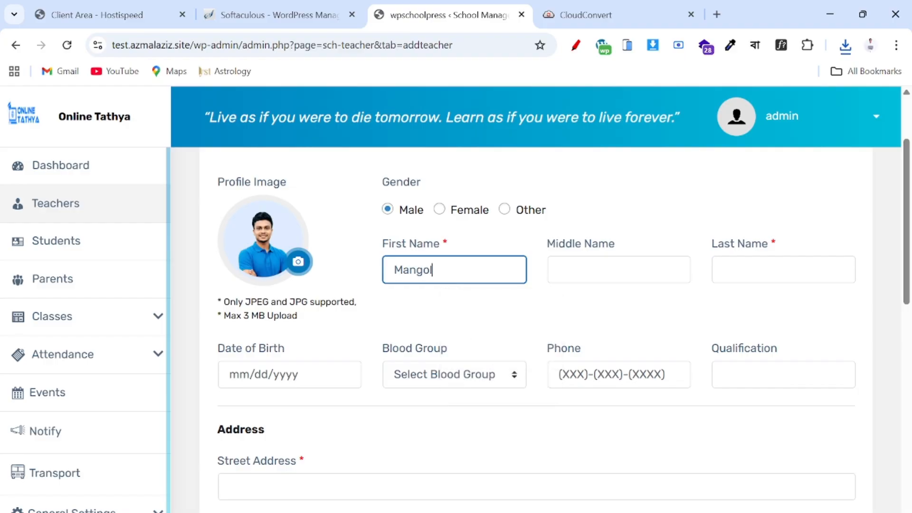
pyautogui.press('Tab')
pyautogui.press('Tab')
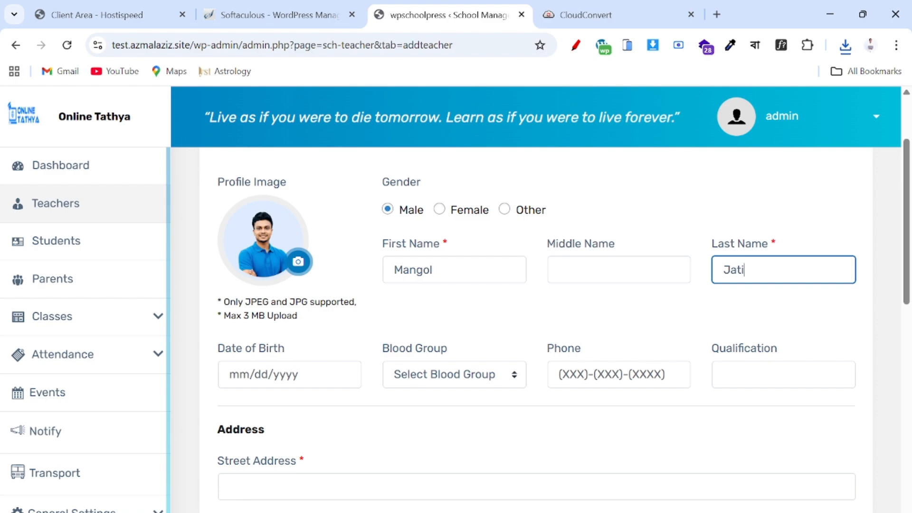
pyautogui.scroll(-1, 289, 364)
pyautogui.click(231, 317)
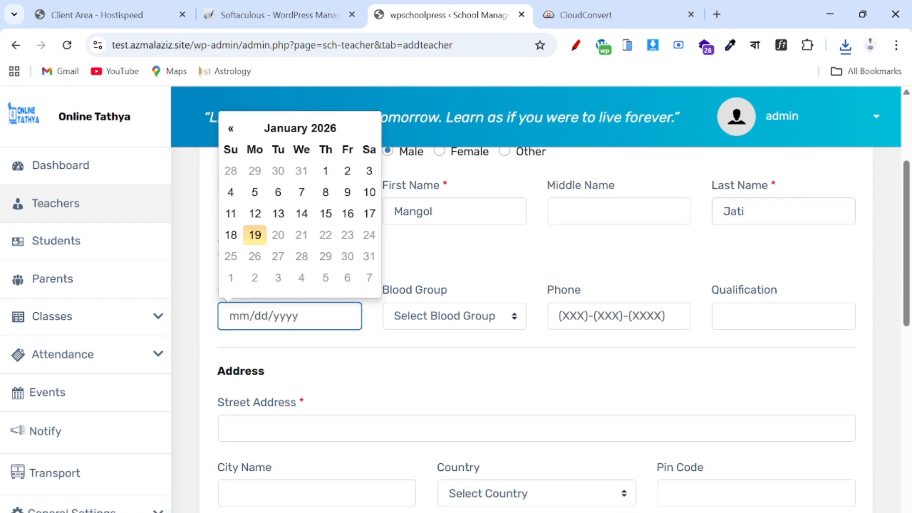
pyautogui.click(314, 136)
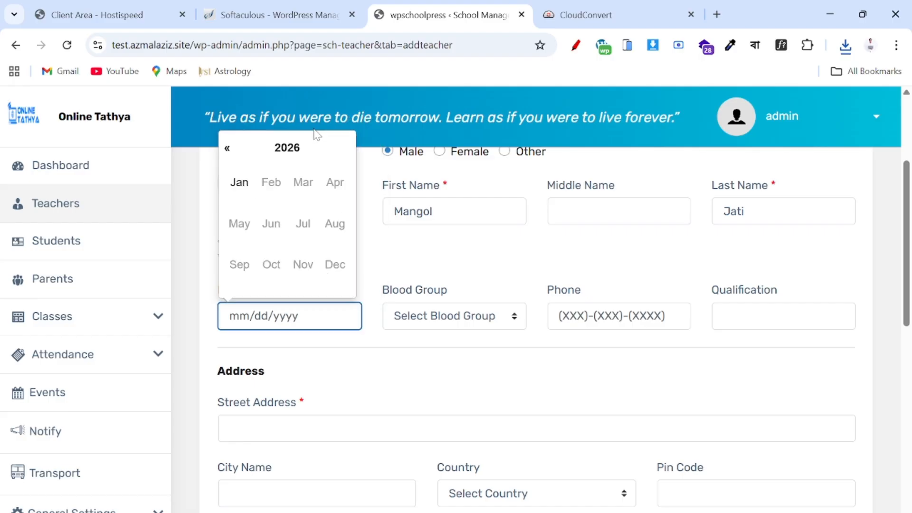
pyautogui.click(281, 157)
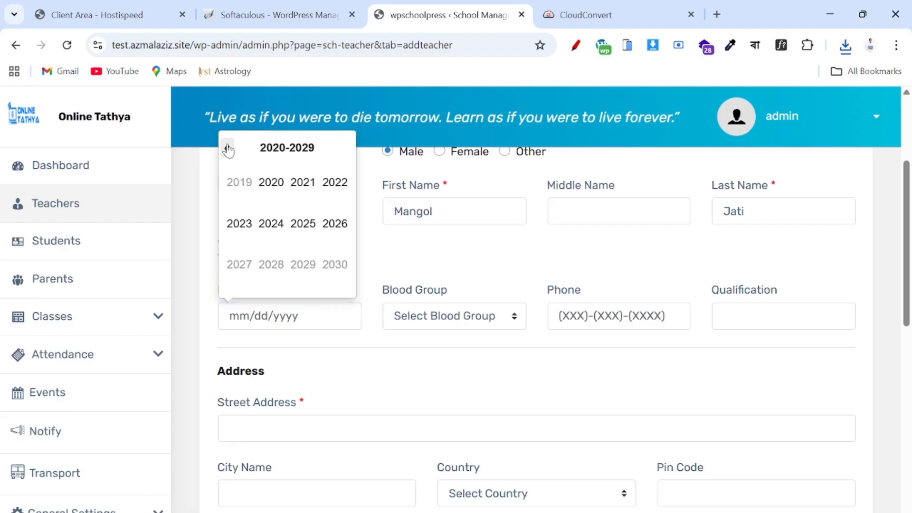
pyautogui.click(227, 148)
pyautogui.click(227, 149)
pyautogui.click(227, 149)
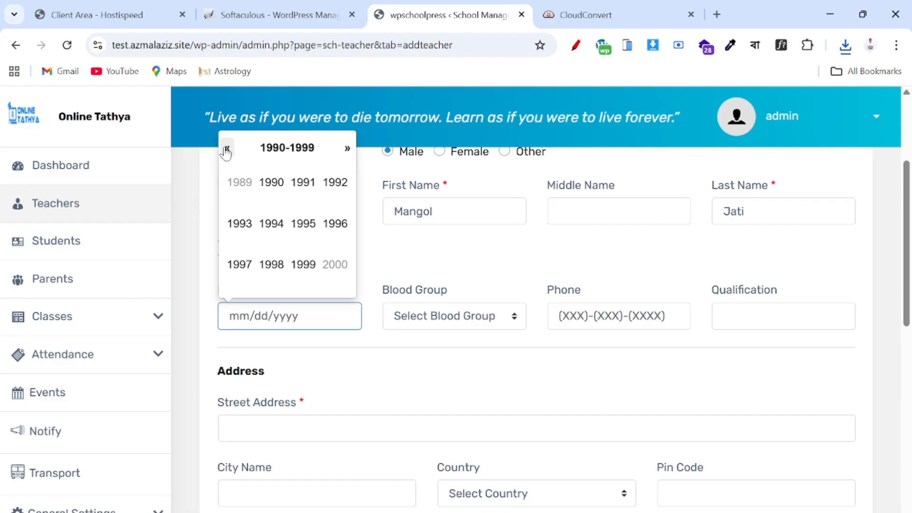
pyautogui.click(238, 264)
pyautogui.click(249, 194)
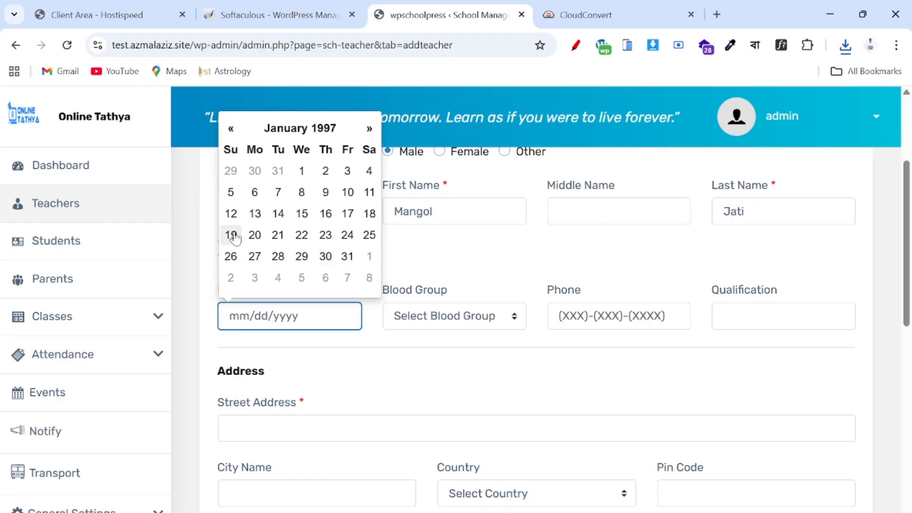
pyautogui.click(300, 170)
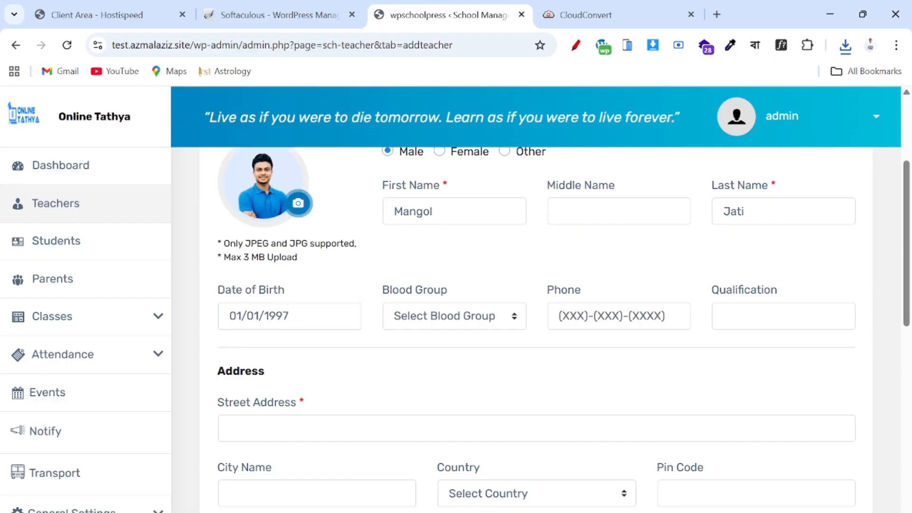
# - Set blood group B +, then enter the phone number and qualification MA
pyautogui.click(428, 328)
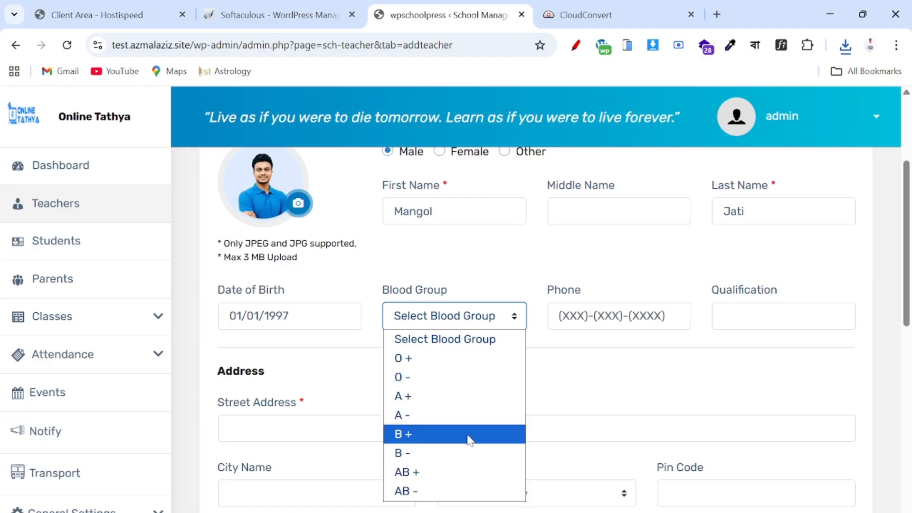
pyautogui.click(415, 432)
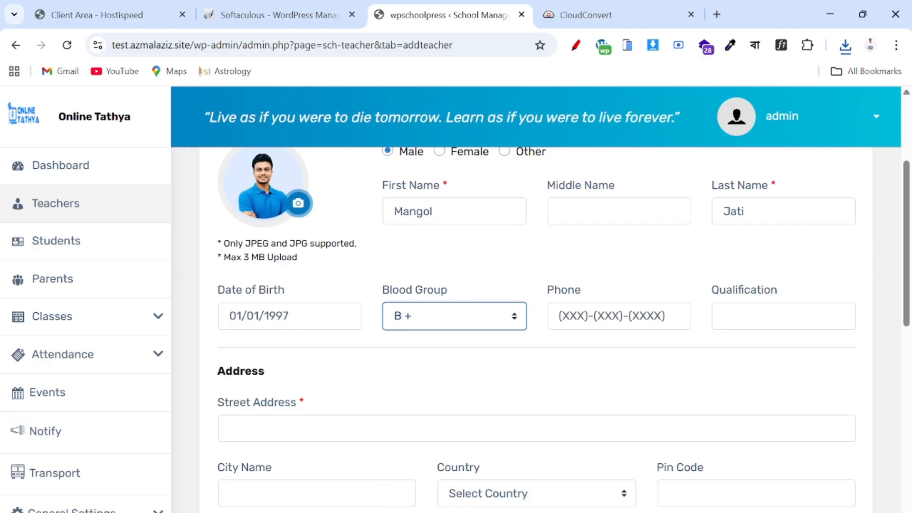
pyautogui.click(546, 314)
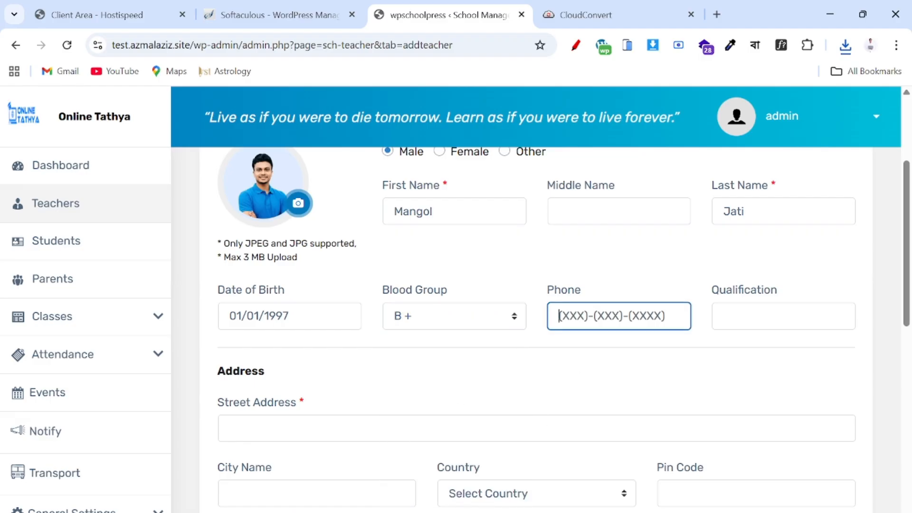
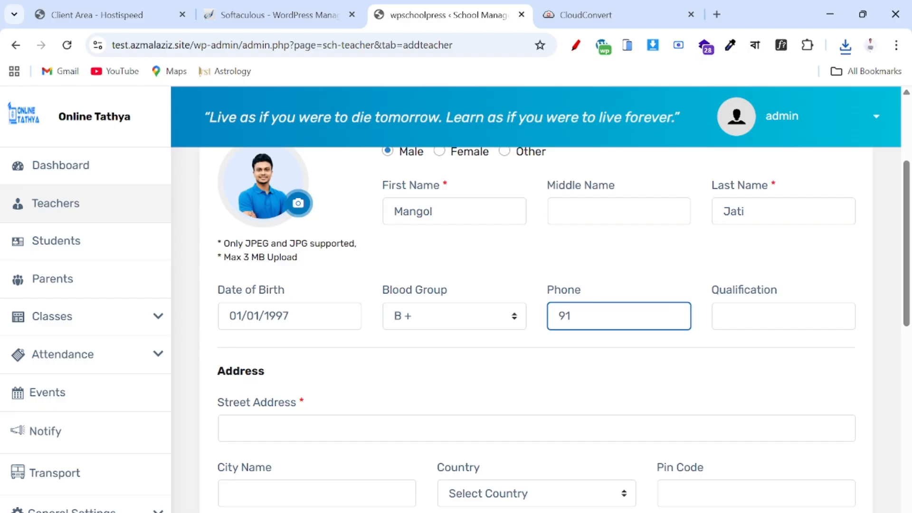
pyautogui.click(724, 315)
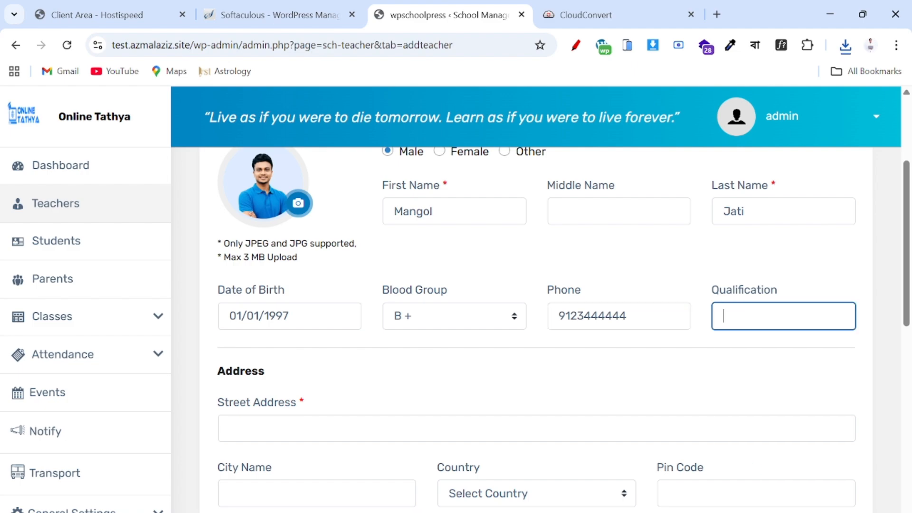
pyautogui.write('MM')
pyautogui.scroll(-3, 535, 328)
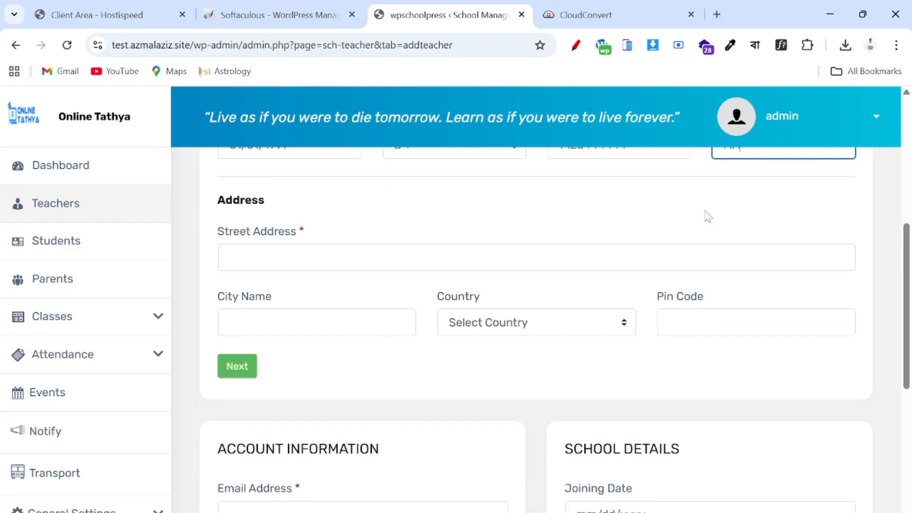
pyautogui.click(229, 257)
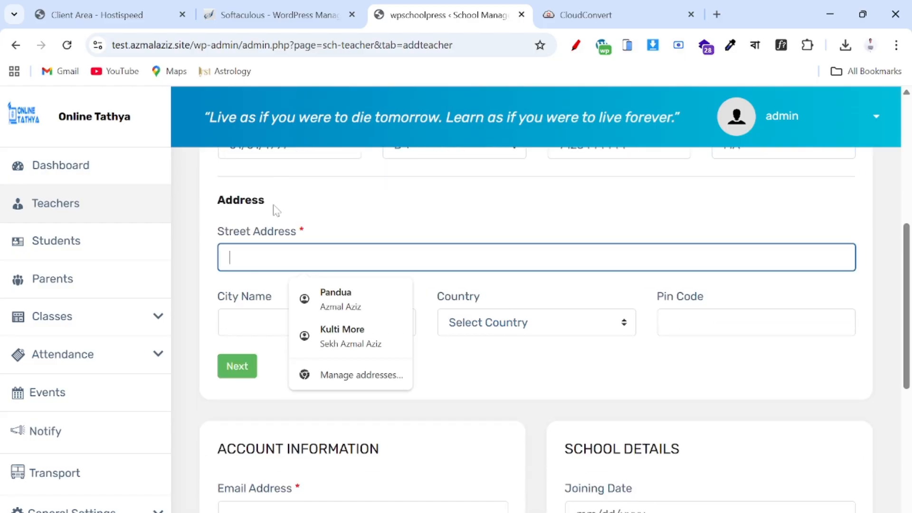
# - Fill the street address, city, country and pin code from the saved autofill entry
pyautogui.click(336, 298)
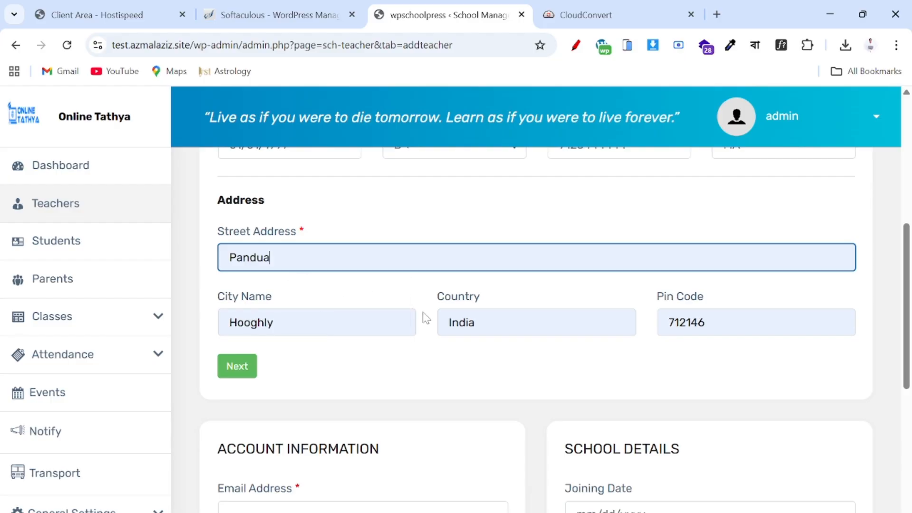
pyautogui.scroll(3, 418, 332)
pyautogui.scroll(-3, 394, 360)
pyautogui.scroll(-5, 301, 261)
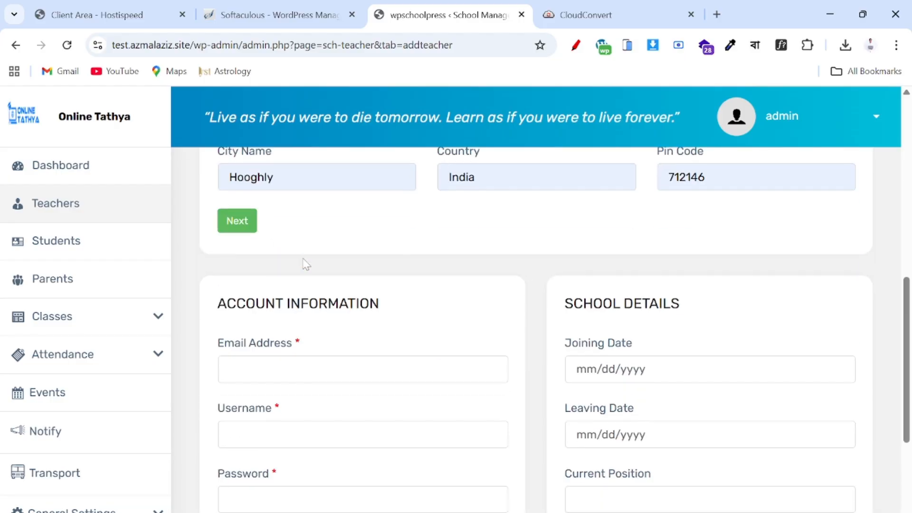
pyautogui.scroll(-2, 306, 264)
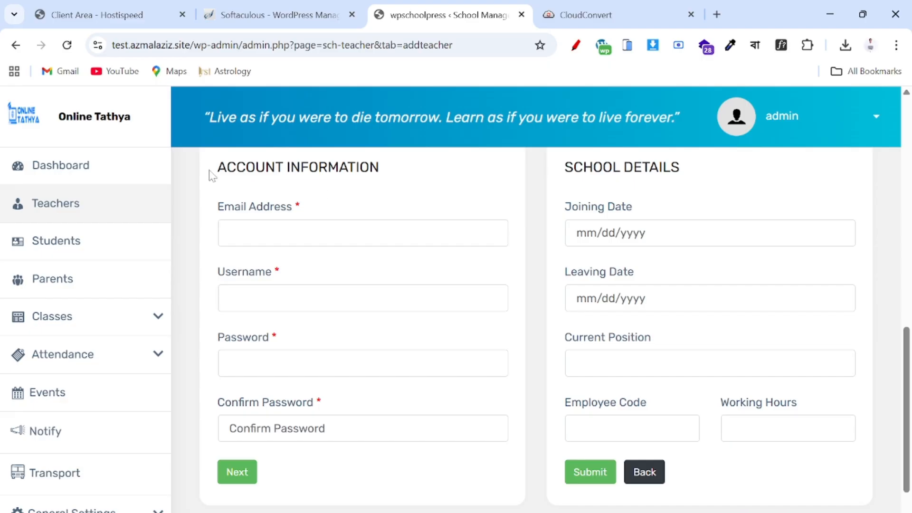
pyautogui.moveTo(210, 177); pyautogui.dragTo(420, 183)
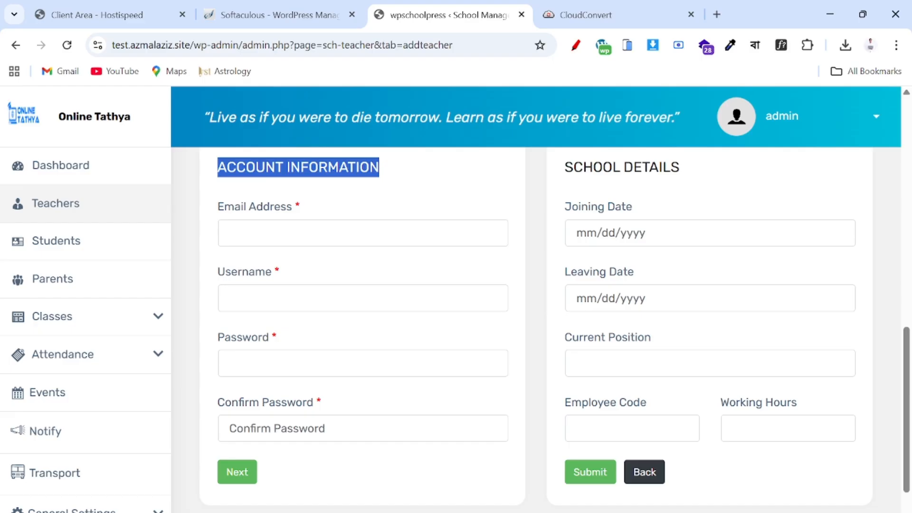
# - Enter the teacher's account e-mail address and username under Account Information
pyautogui.click(362, 233)
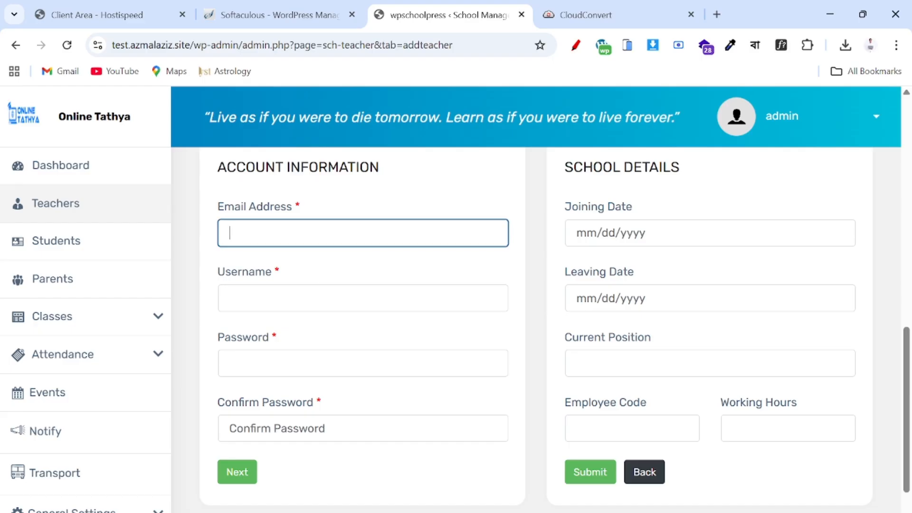
pyautogui.scroll(9, 536, 332)
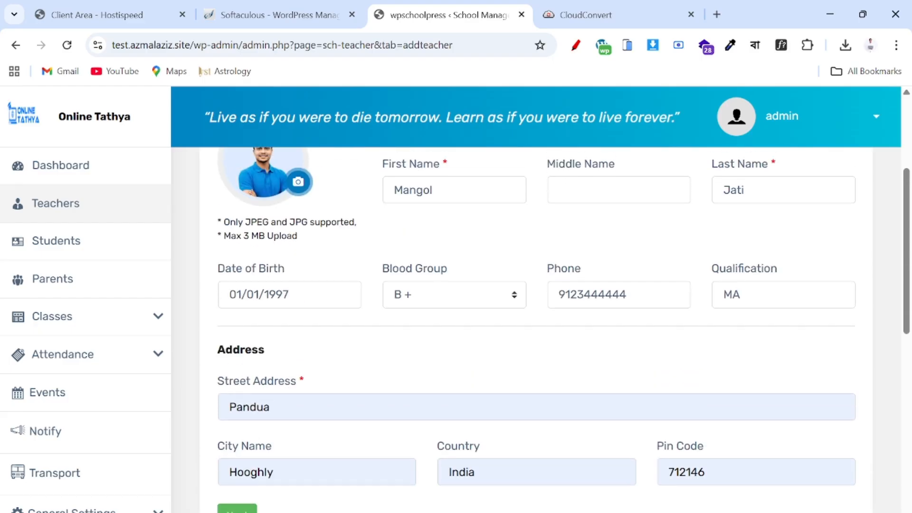
pyautogui.scroll(-4, 536, 333)
pyautogui.scroll(-3, 327, 235)
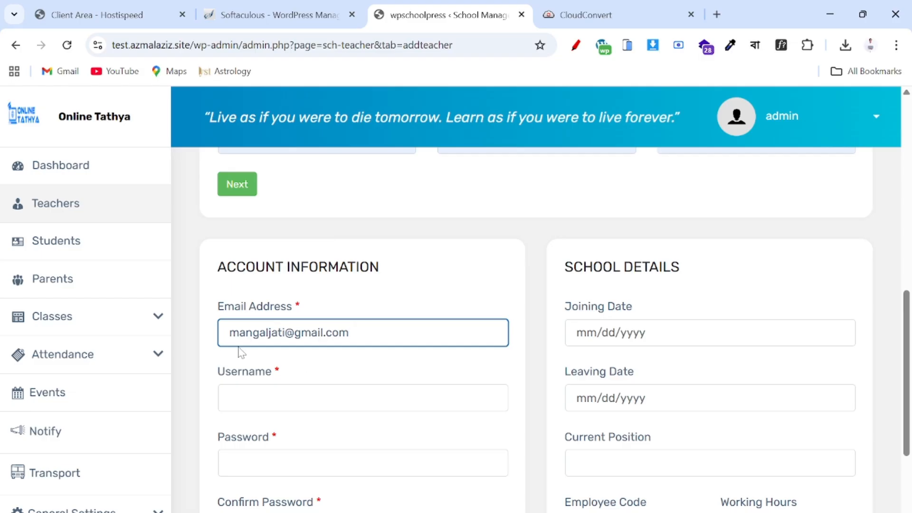
pyautogui.scroll(-1, 249, 363)
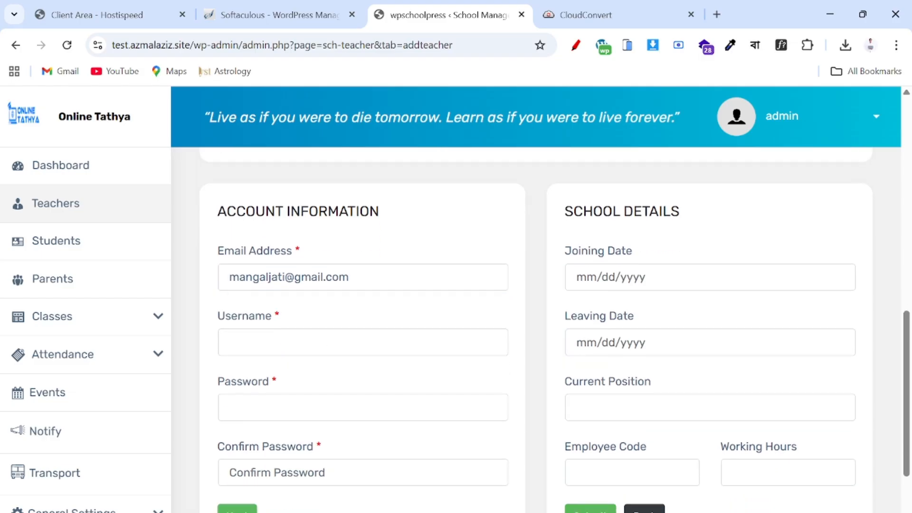
pyautogui.click(248, 347)
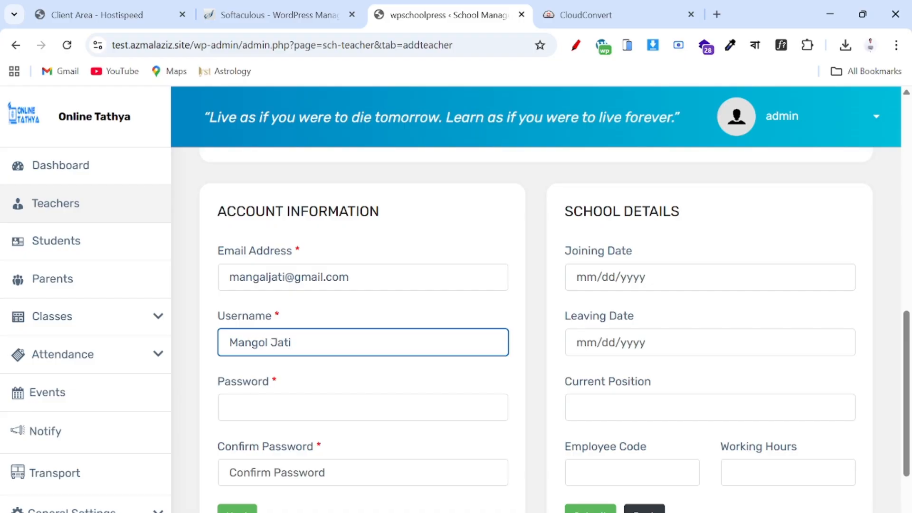
pyautogui.scroll(-2, 248, 346)
# - Enter the account password and its confirmation
pyautogui.click(248, 329)
pyautogui.write('••')
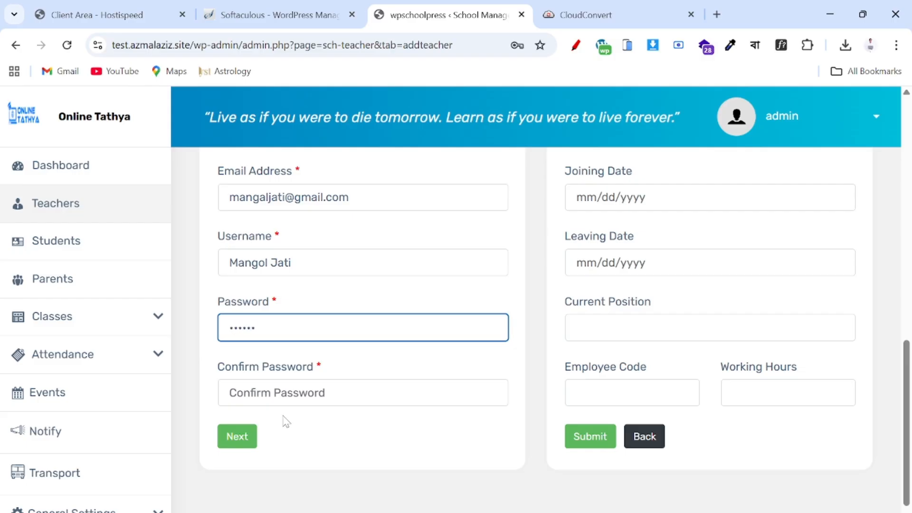
pyautogui.press('Tab')
pyautogui.write('•')
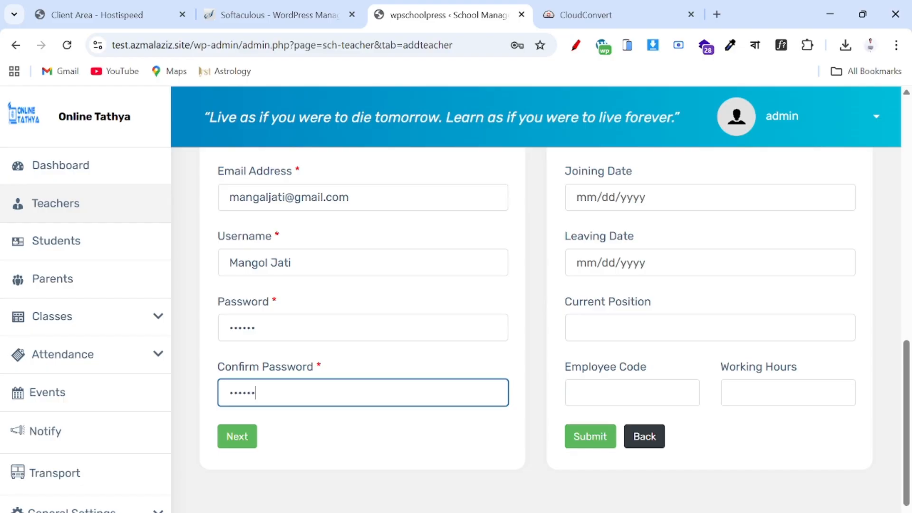
pyautogui.scroll(3, 366, 342)
# - Pick 19 January 2026 as the joining date in the calendar
pyautogui.click(646, 315)
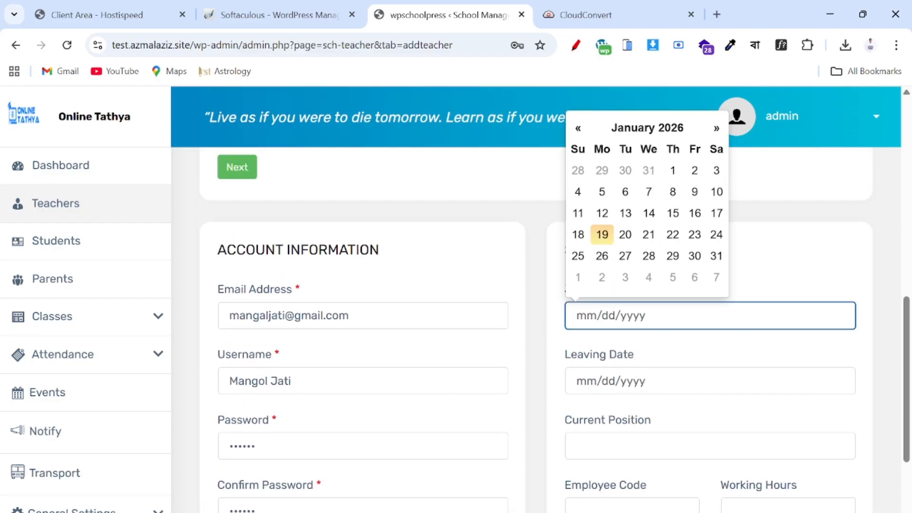
pyautogui.click(666, 135)
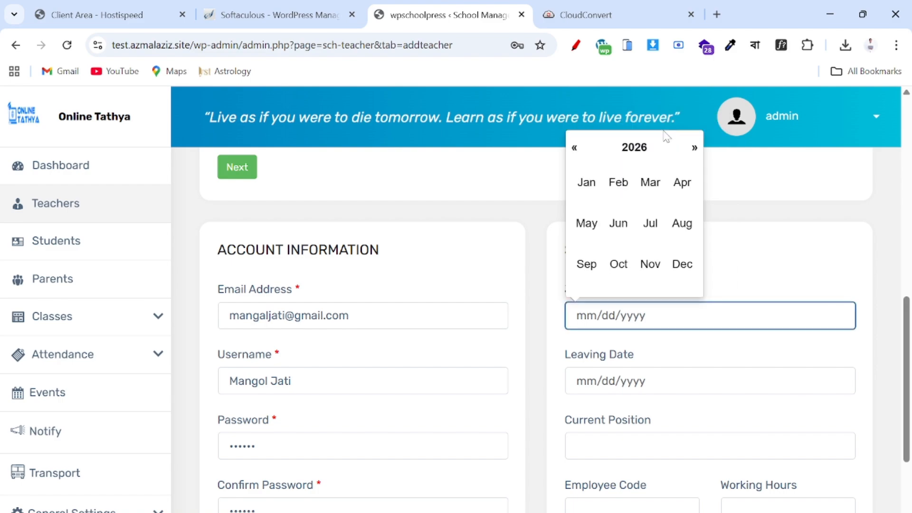
pyautogui.click(585, 151)
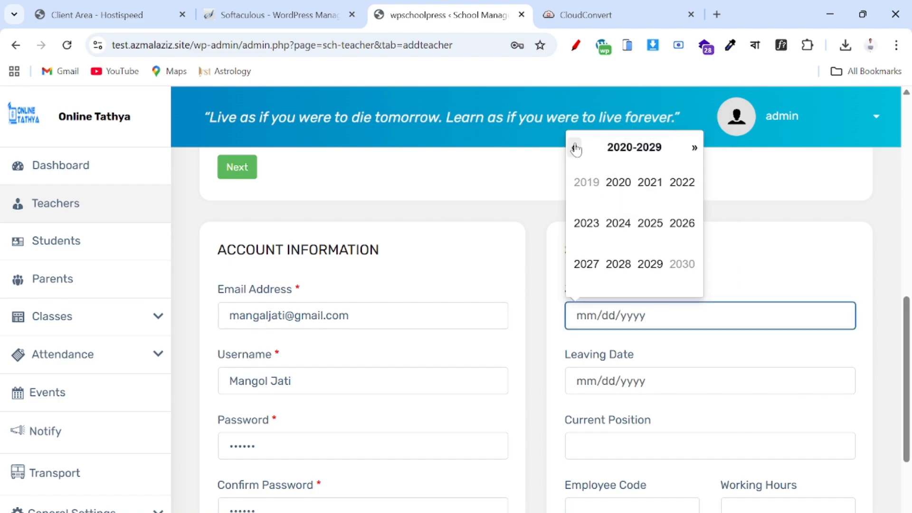
pyautogui.click(575, 148)
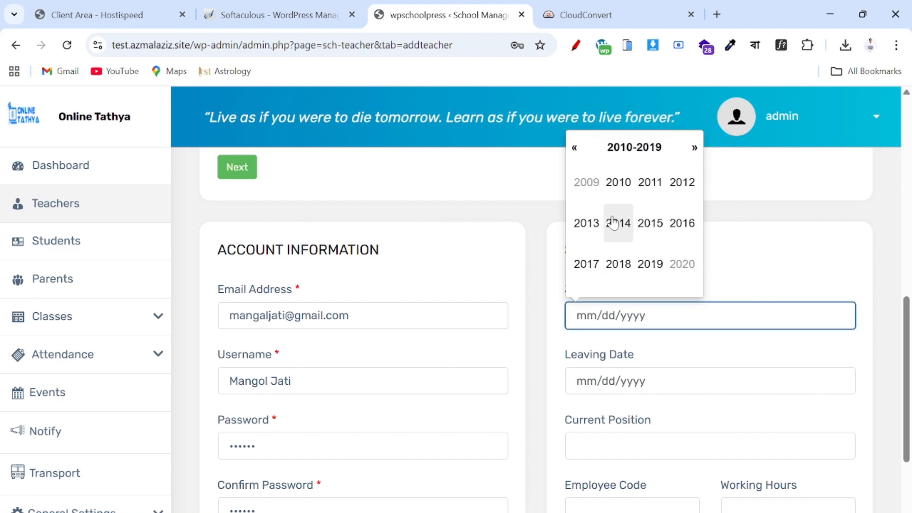
pyautogui.click(691, 153)
pyautogui.click(692, 151)
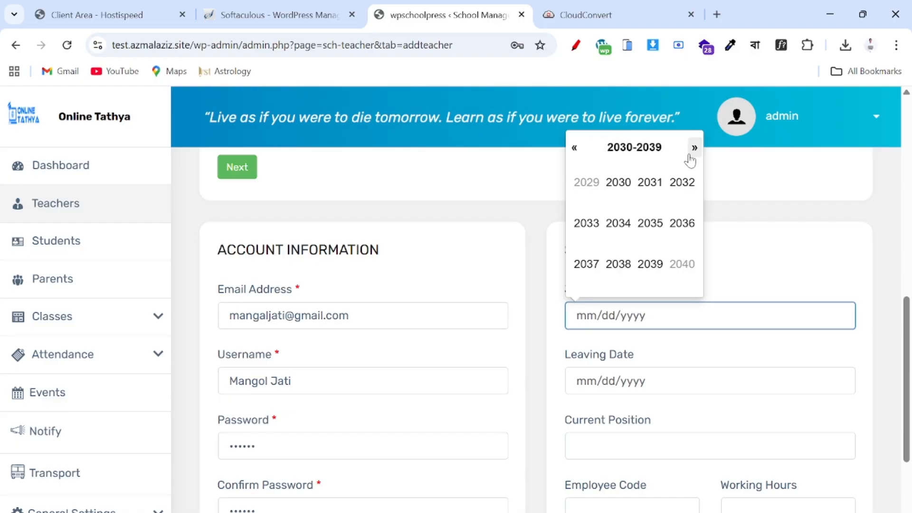
pyautogui.click(574, 150)
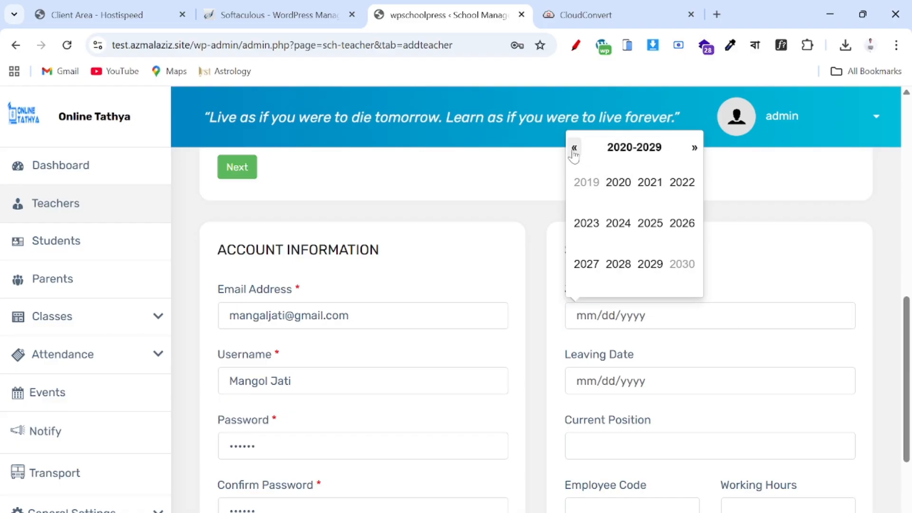
pyautogui.click(574, 150)
pyautogui.click(694, 148)
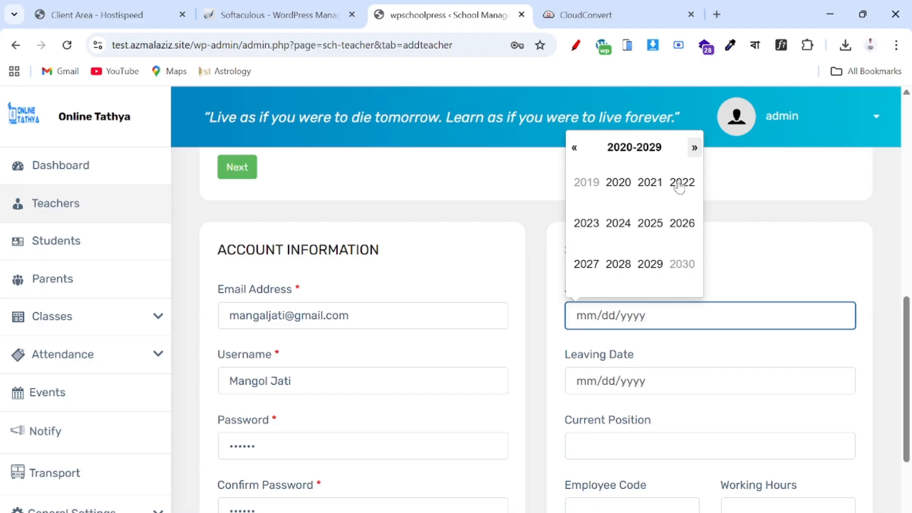
pyautogui.click(685, 231)
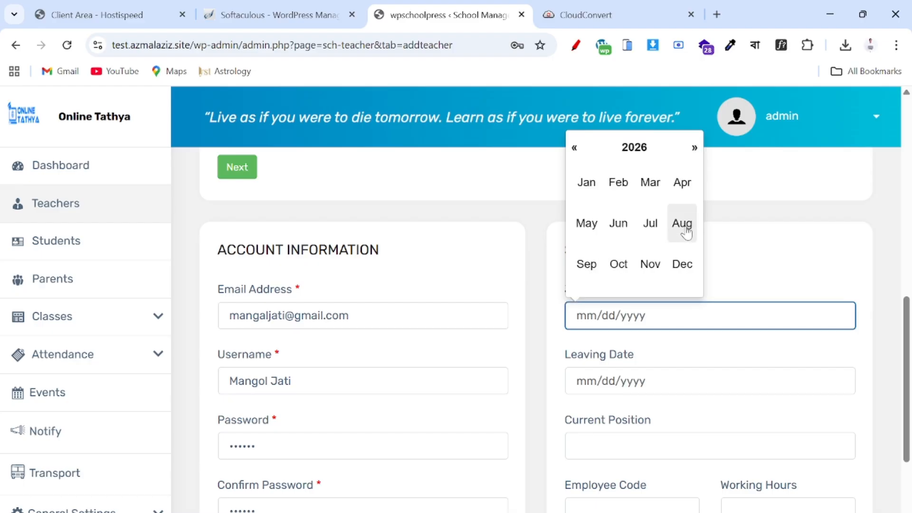
pyautogui.click(587, 184)
pyautogui.click(602, 234)
pyautogui.scroll(-3, 602, 234)
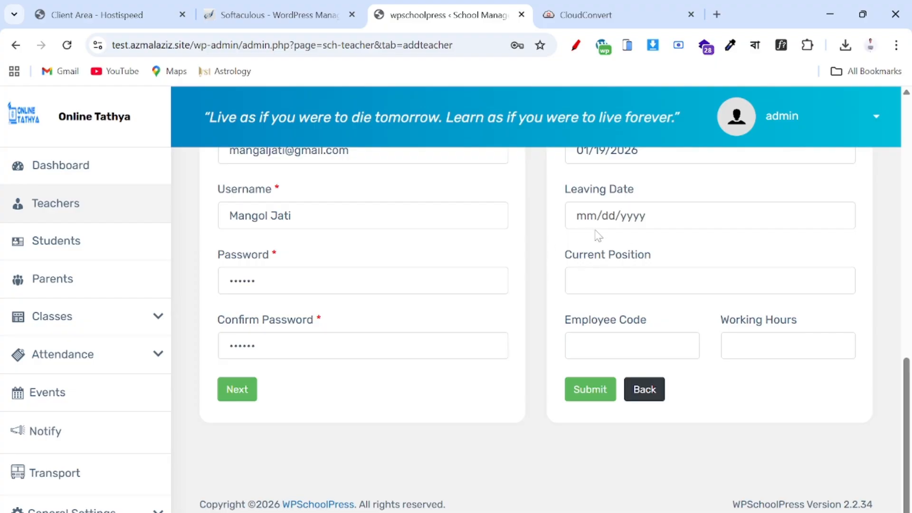
# - Enter English Teacher as the current position
pyautogui.click(596, 280)
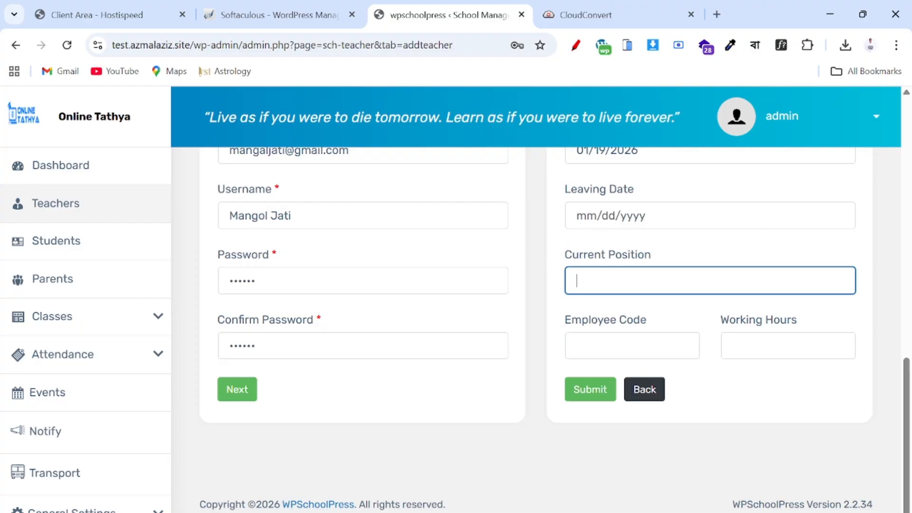
pyautogui.scroll(12, 603, 287)
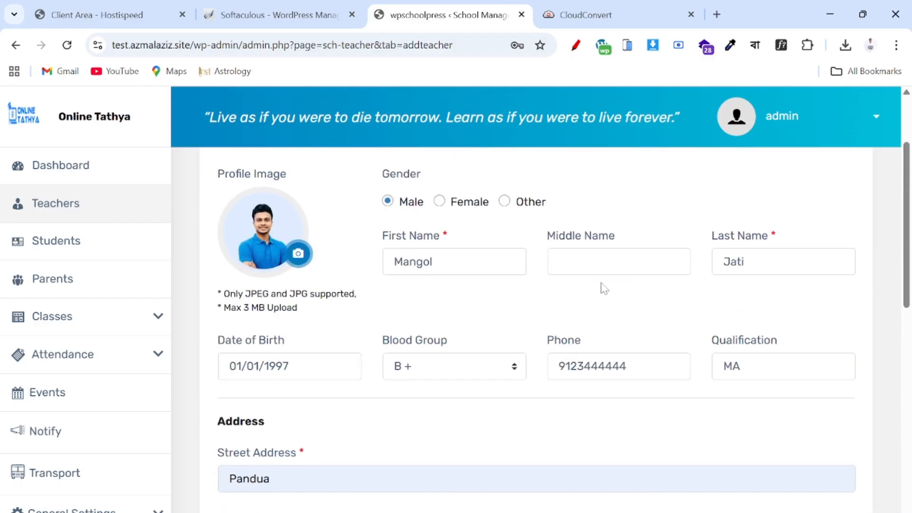
pyautogui.scroll(-8, 603, 288)
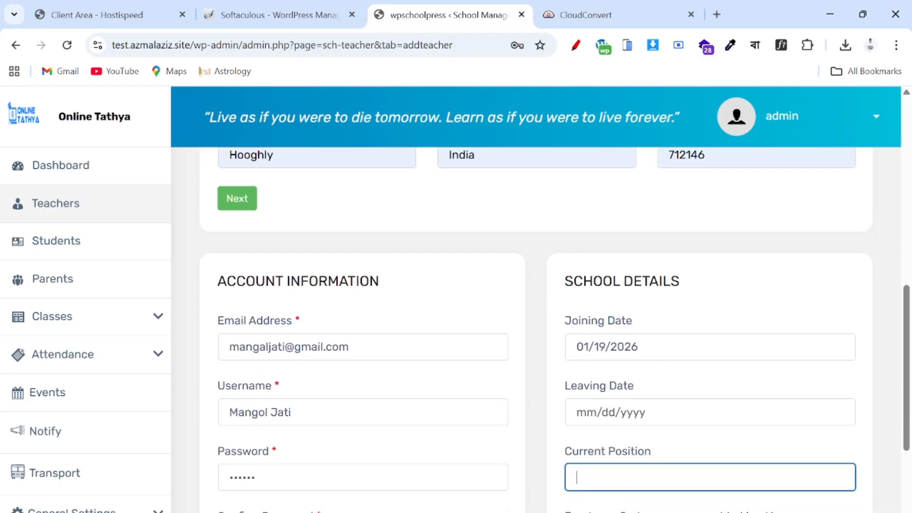
pyautogui.write('glish Teacher')
pyautogui.scroll(-4, 536, 333)
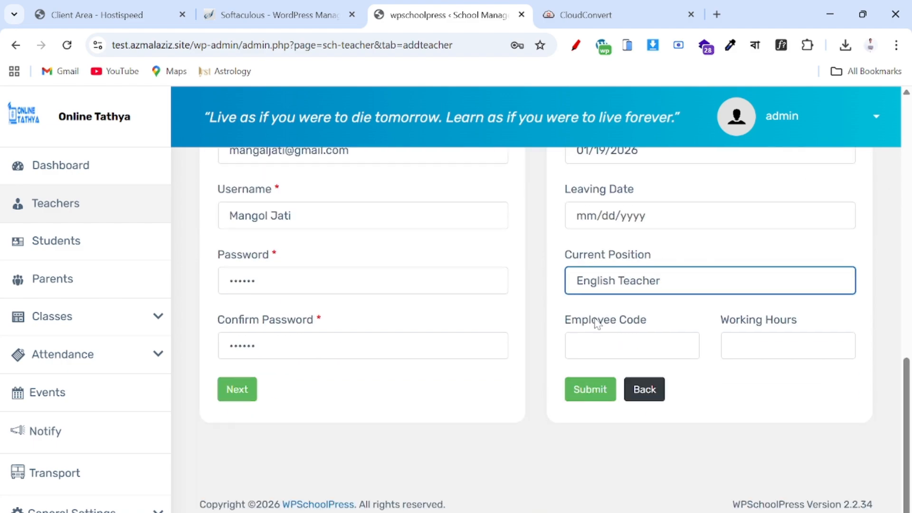
# - Enter employee code EM1 and submit the teacher's details
pyautogui.click(622, 345)
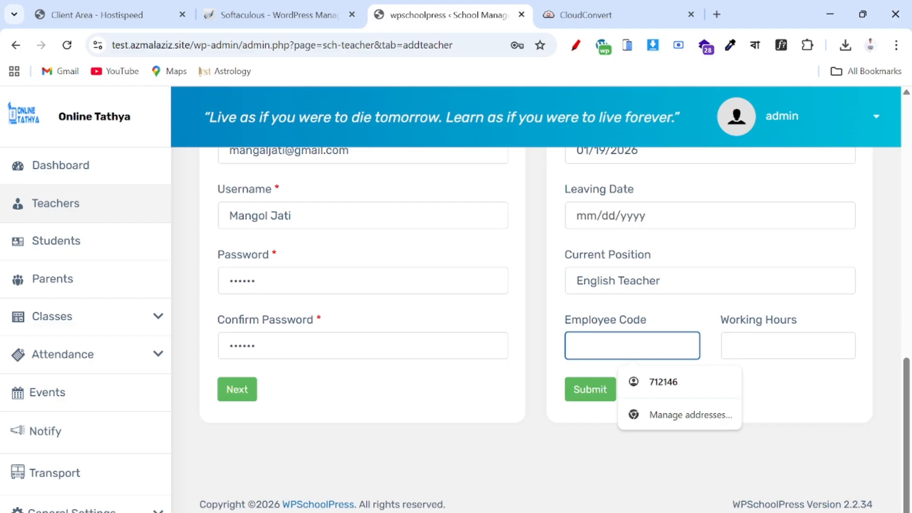
pyautogui.write('E')
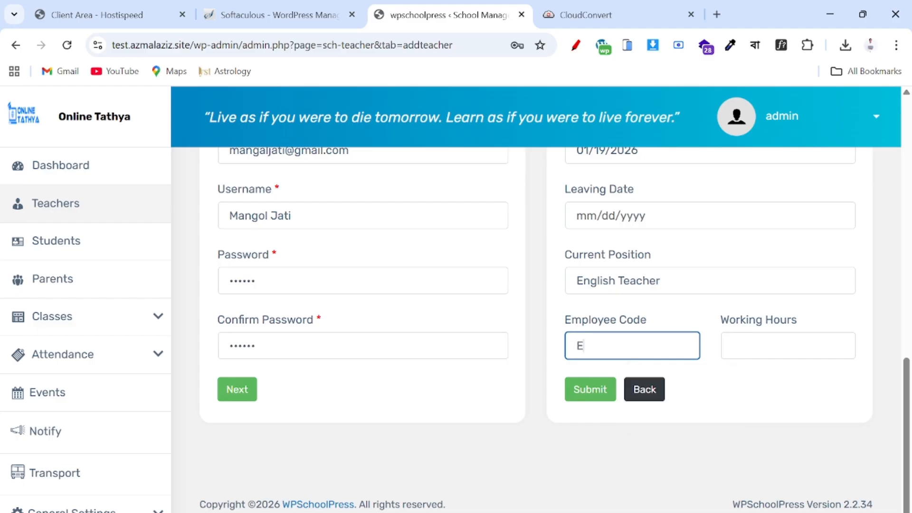
pyautogui.press('BackSpace')
pyautogui.write('EM1')
pyautogui.click(594, 385)
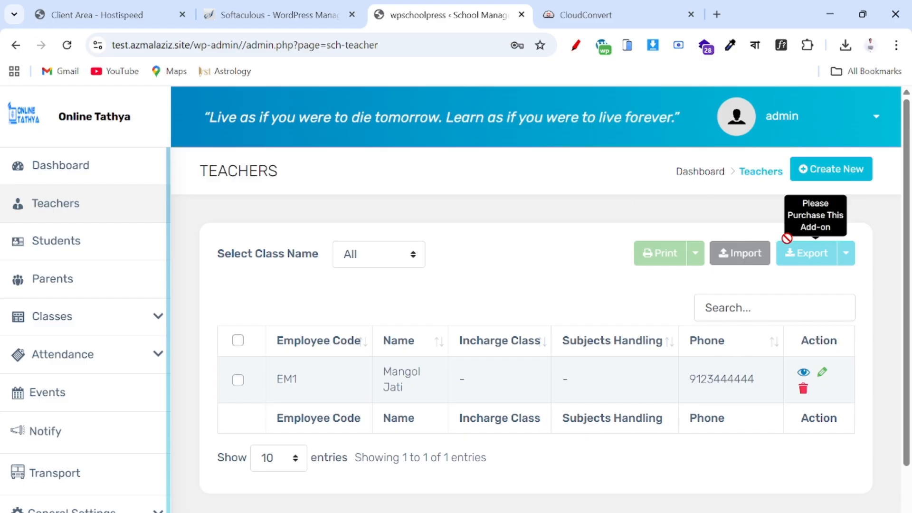
# - Choose Create New on the Teachers list to get a blank Add Teacher form
pyautogui.click(811, 180)
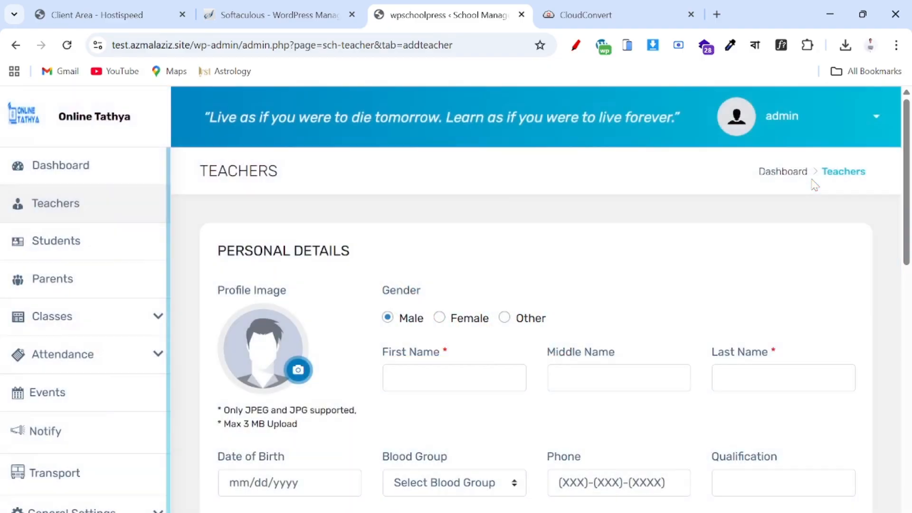
pyautogui.scroll(-3, 447, 332)
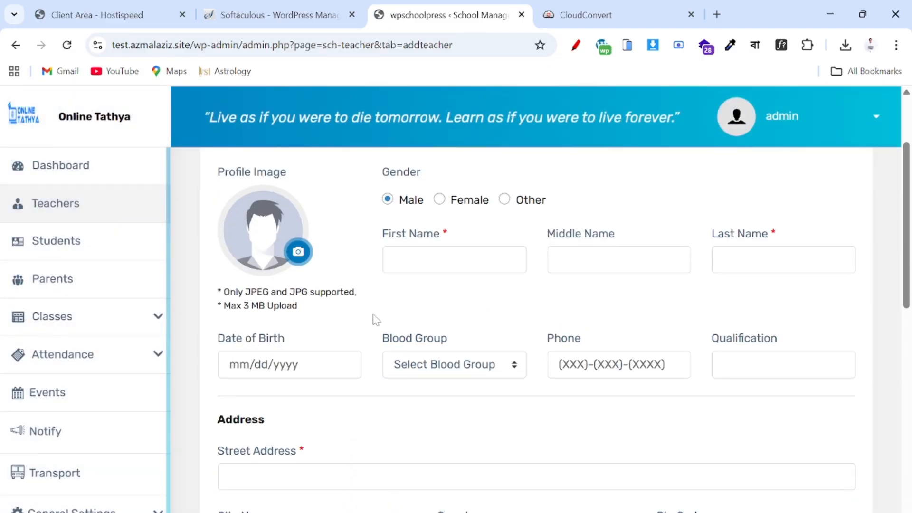
# - Mark the teacher as Female and upload her profile photo from Downloads
pyautogui.click(439, 202)
pyautogui.click(296, 253)
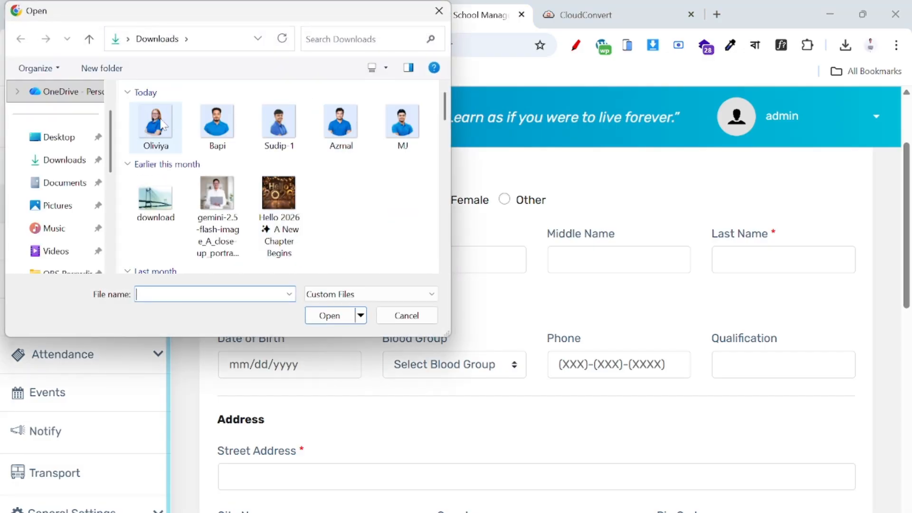
pyautogui.click(161, 126)
pyautogui.click(329, 315)
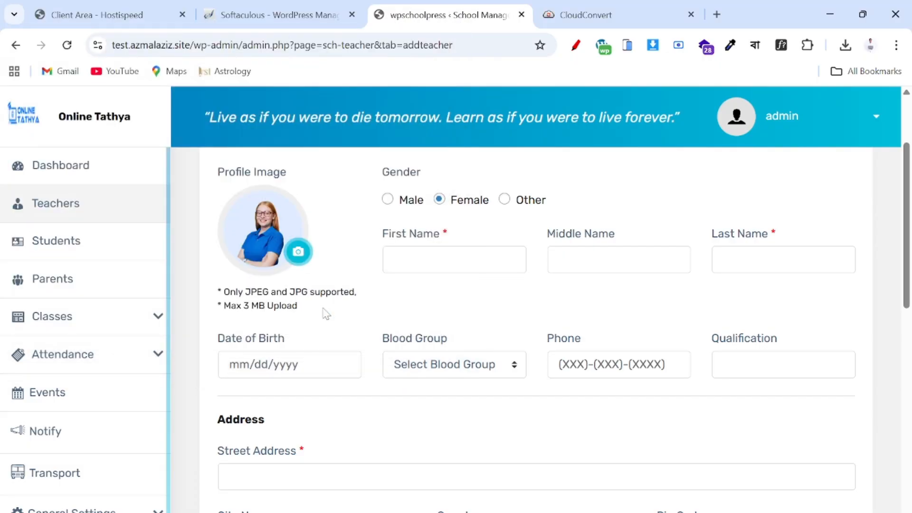
# - Enter the second teacher's first and last name
pyautogui.click(427, 260)
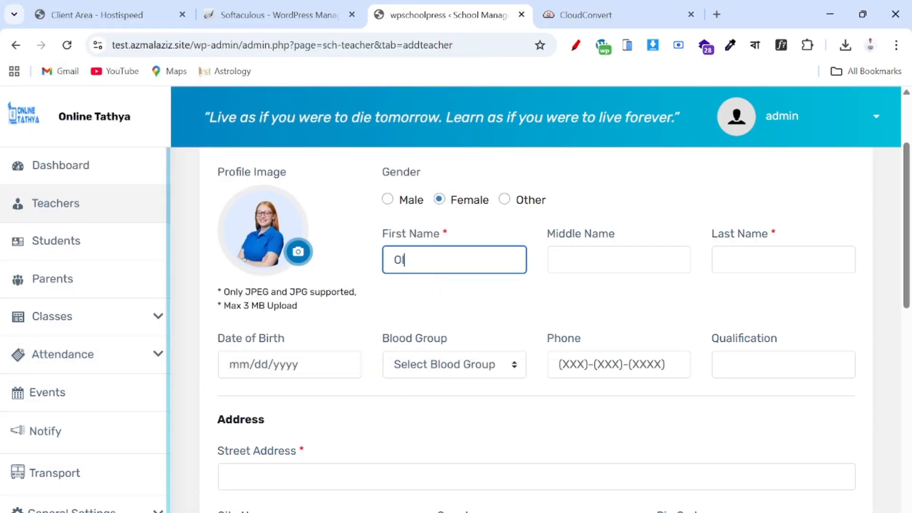
pyautogui.press('Tab')
pyautogui.press('Tab')
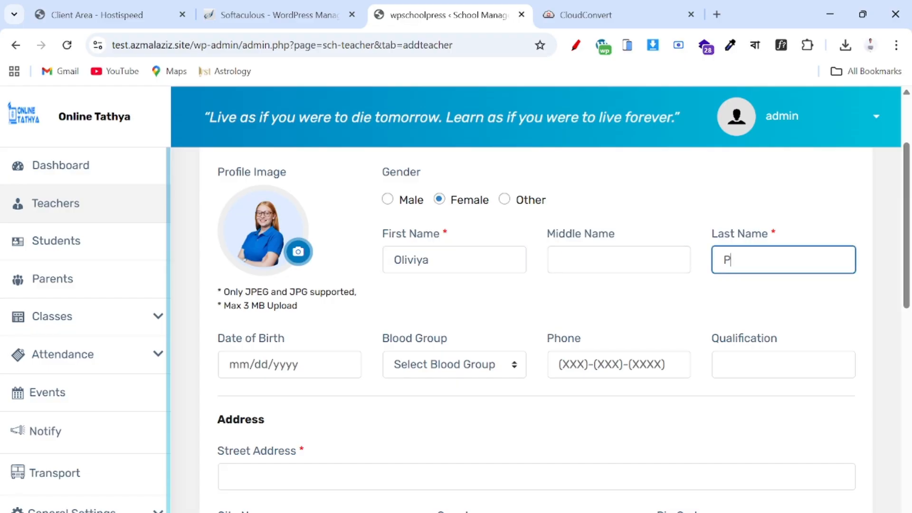
# - Set the date of birth to 02/26/1997 in the calendar
pyautogui.press('Tab')
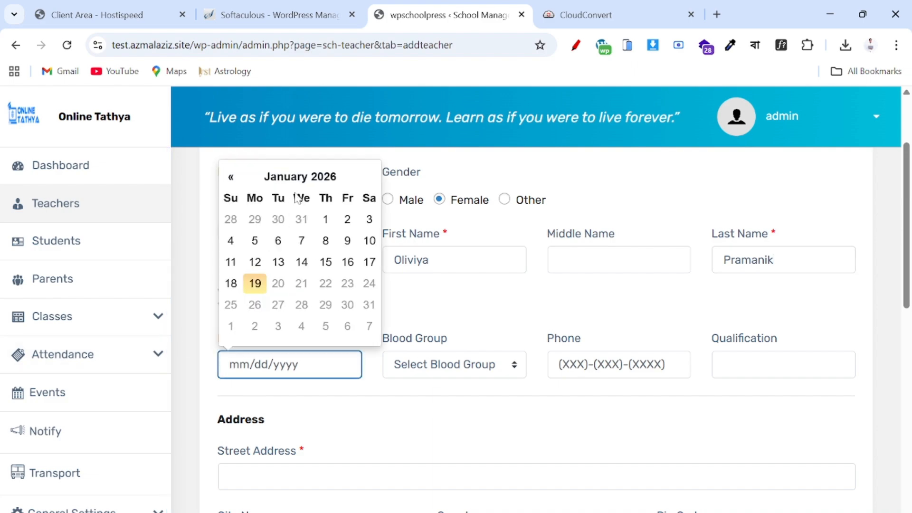
pyautogui.click(301, 176)
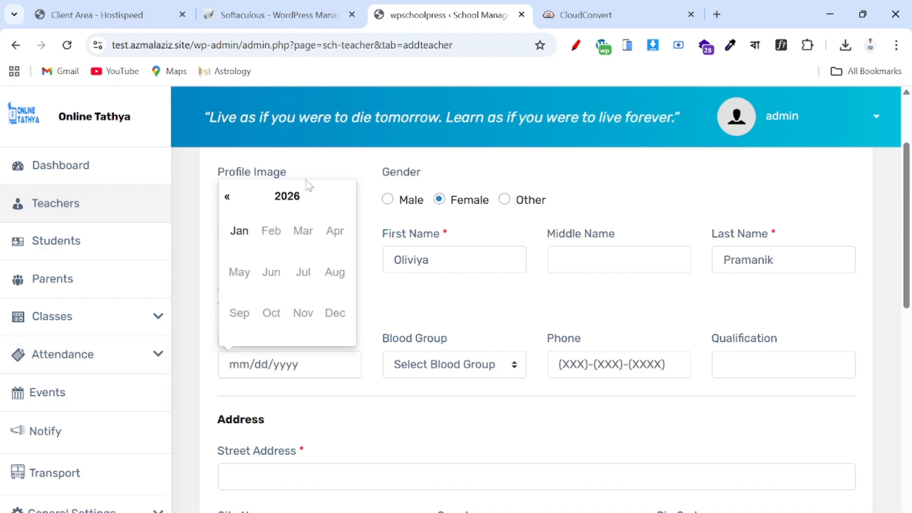
pyautogui.click(286, 195)
pyautogui.click(228, 197)
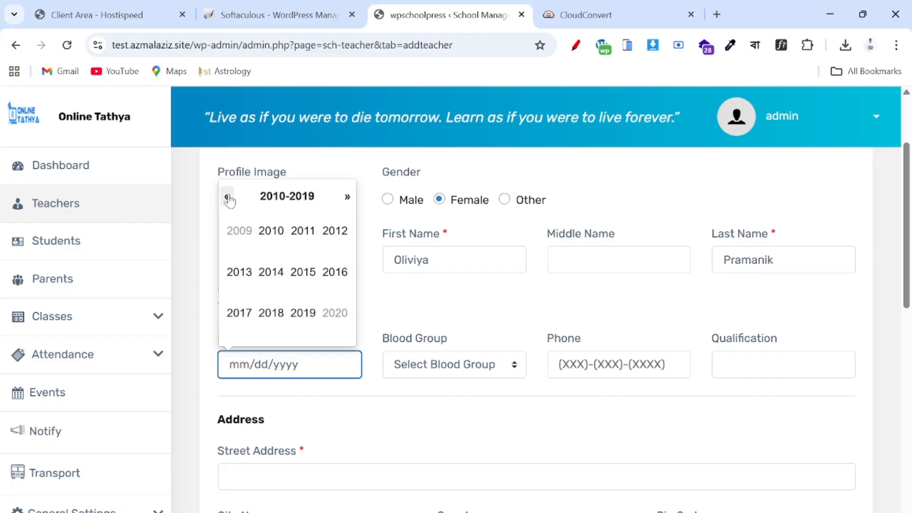
pyautogui.click(228, 198)
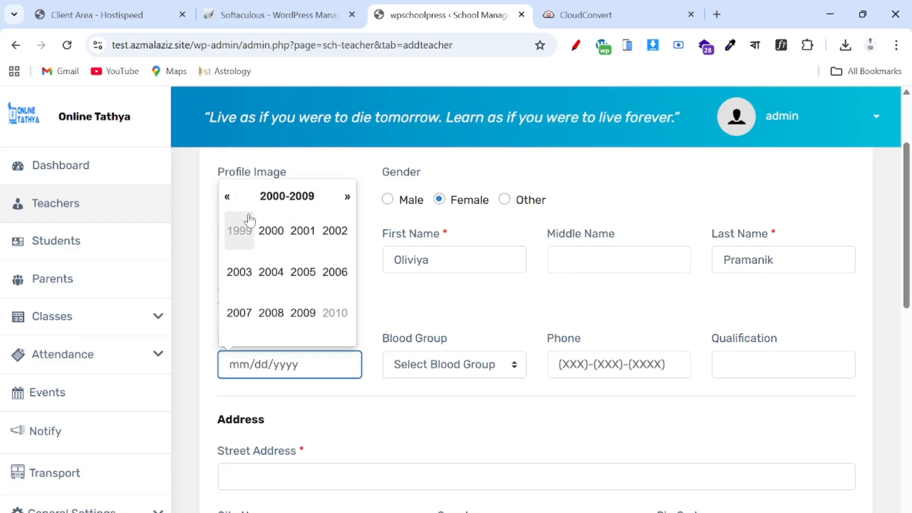
pyautogui.click(228, 198)
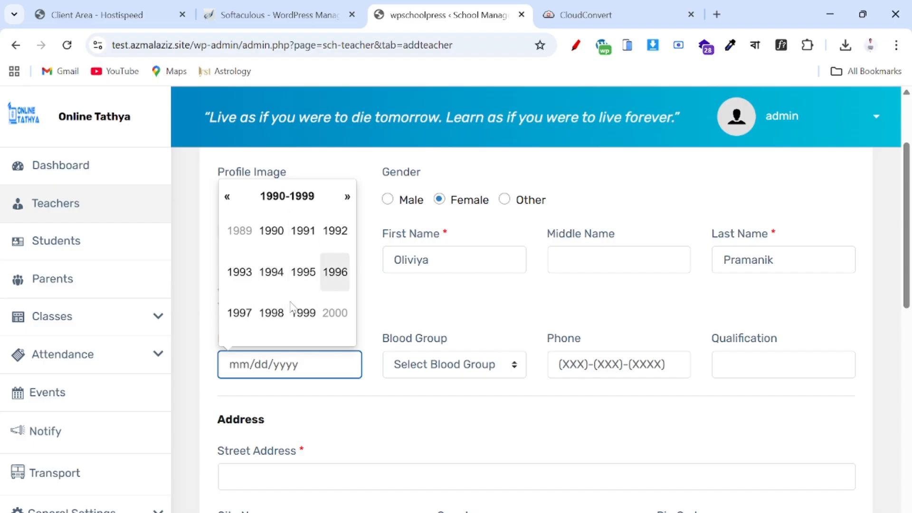
pyautogui.click(239, 323)
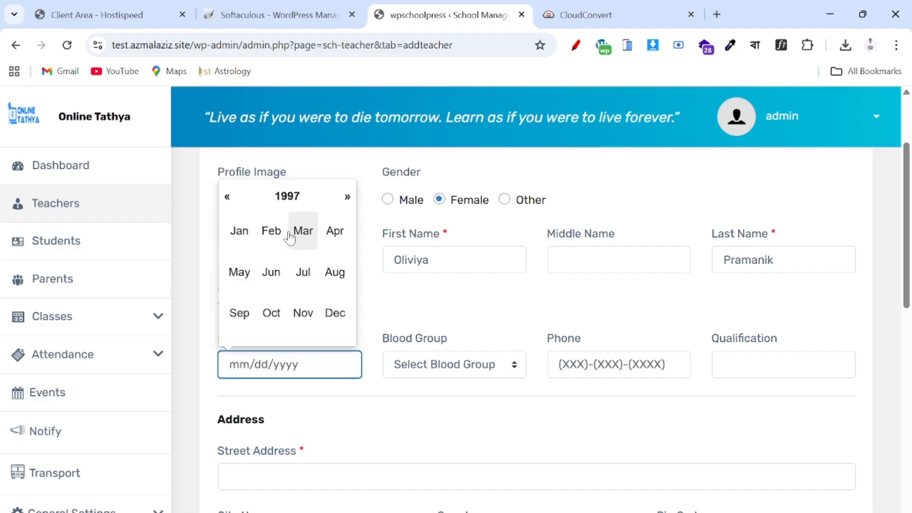
pyautogui.click(269, 241)
pyautogui.click(304, 305)
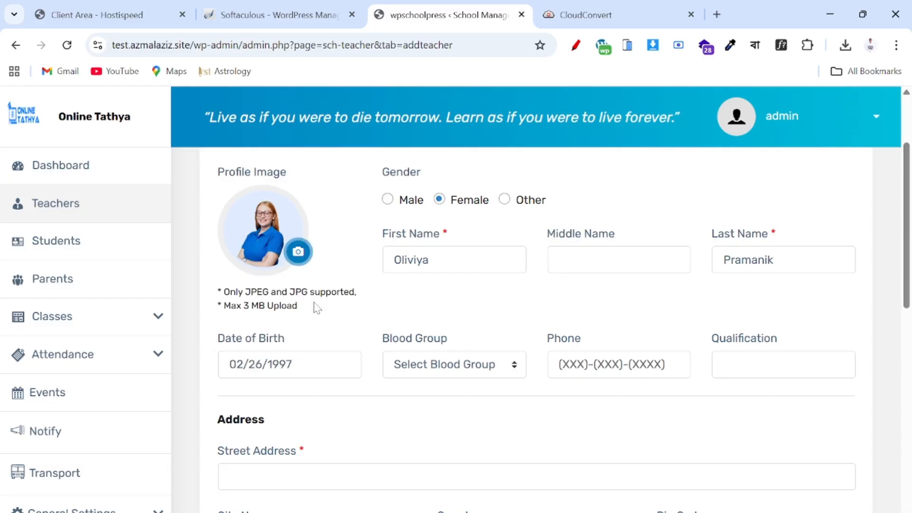
pyautogui.click(451, 372)
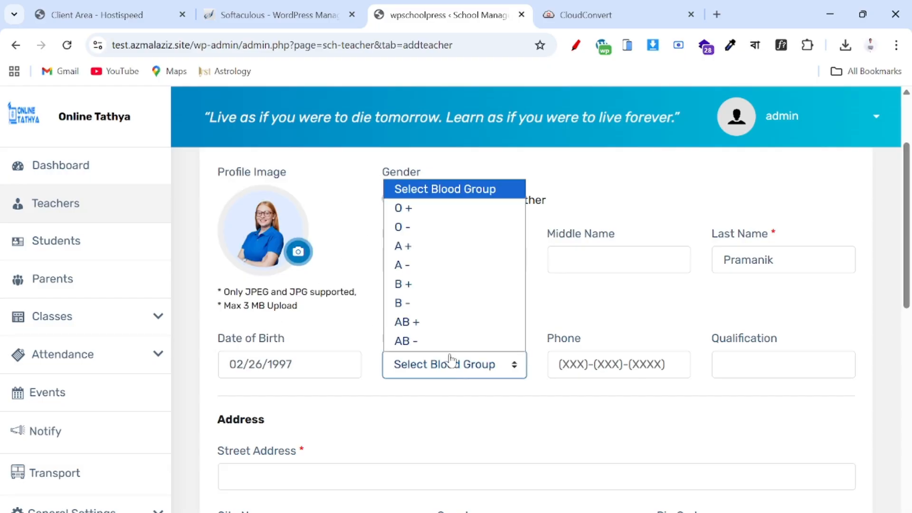
# - Set blood group A +, then enter the phone number and qualification MA
pyautogui.click(413, 255)
pyautogui.click(560, 364)
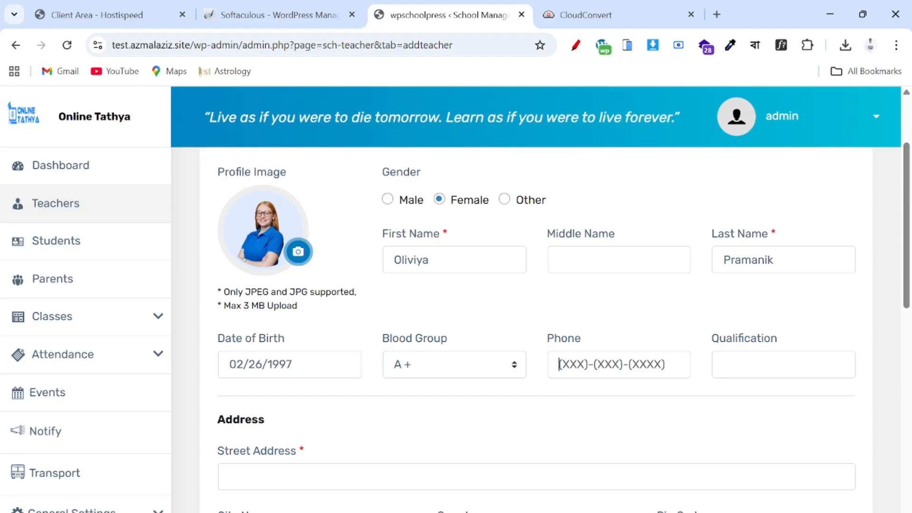
pyautogui.write('123444')
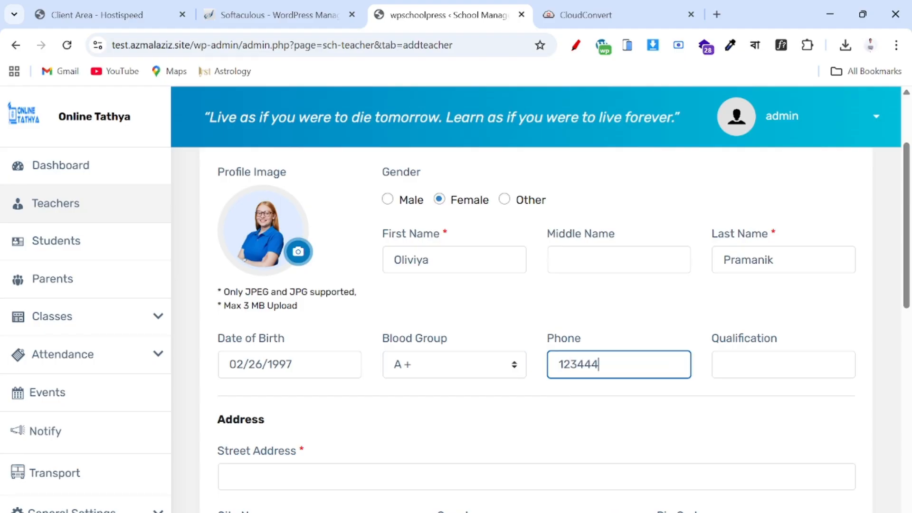
pyautogui.write('4444')
pyautogui.click(724, 365)
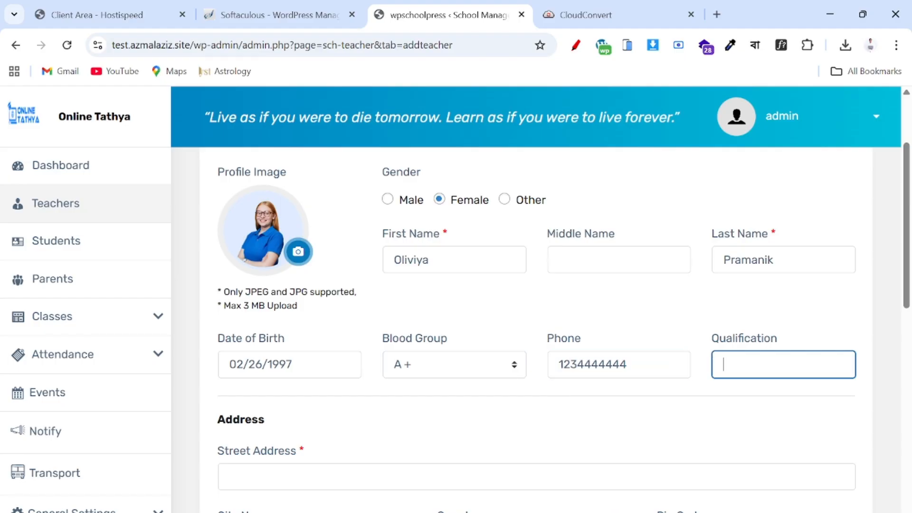
pyautogui.write('Ma')
pyautogui.write('A')
# - Fill the postal address fields from Chrome's saved address
pyautogui.scroll(-3, 523, 333)
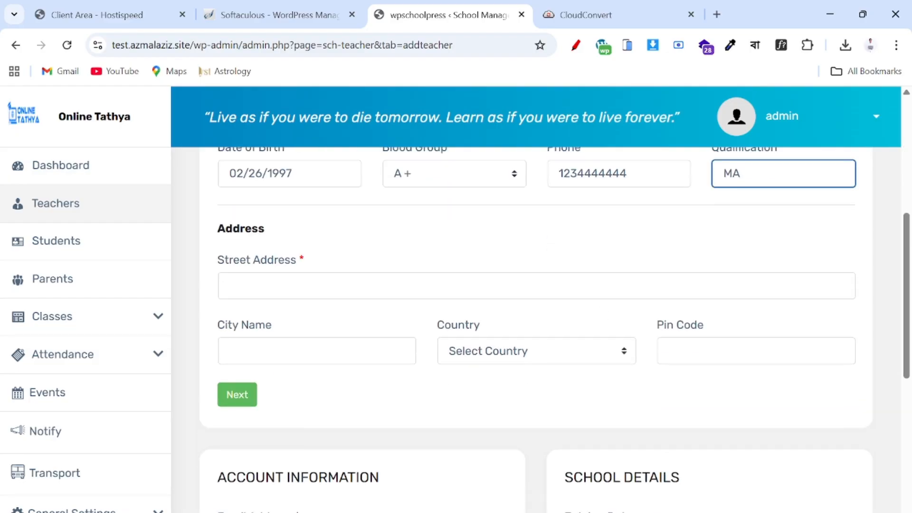
pyautogui.click(327, 286)
pyautogui.click(333, 325)
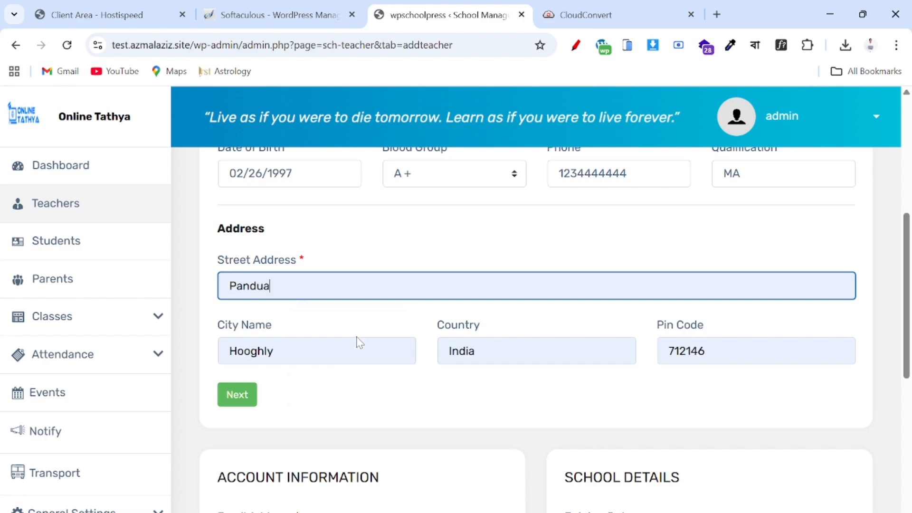
pyautogui.scroll(-4, 455, 399)
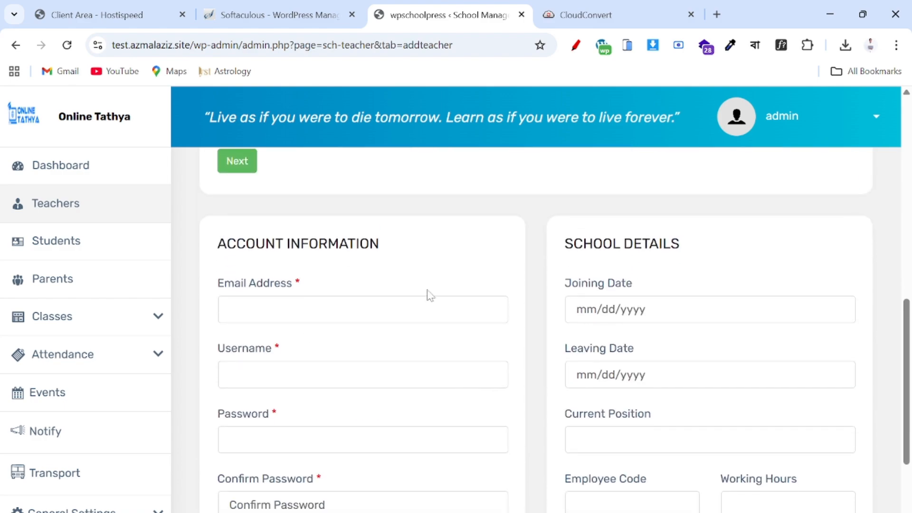
# - Enter the teacher's account e-mail address and username
pyautogui.click(285, 309)
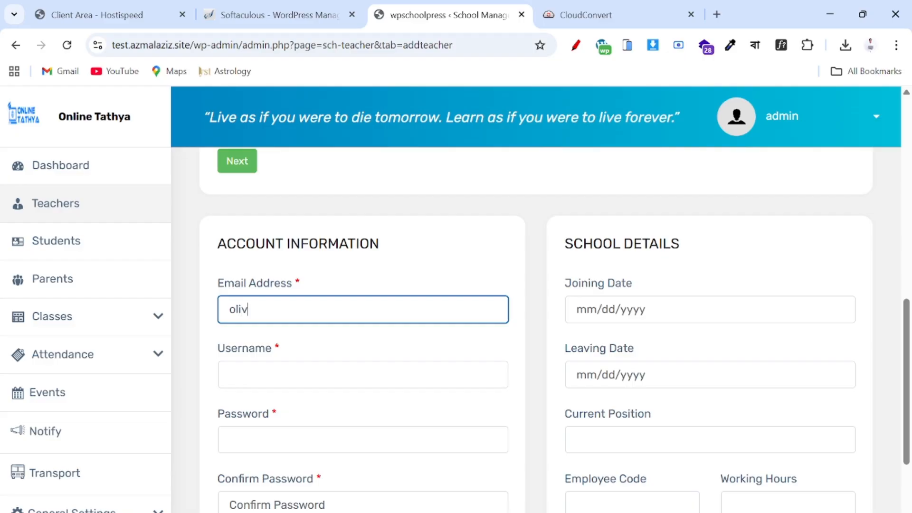
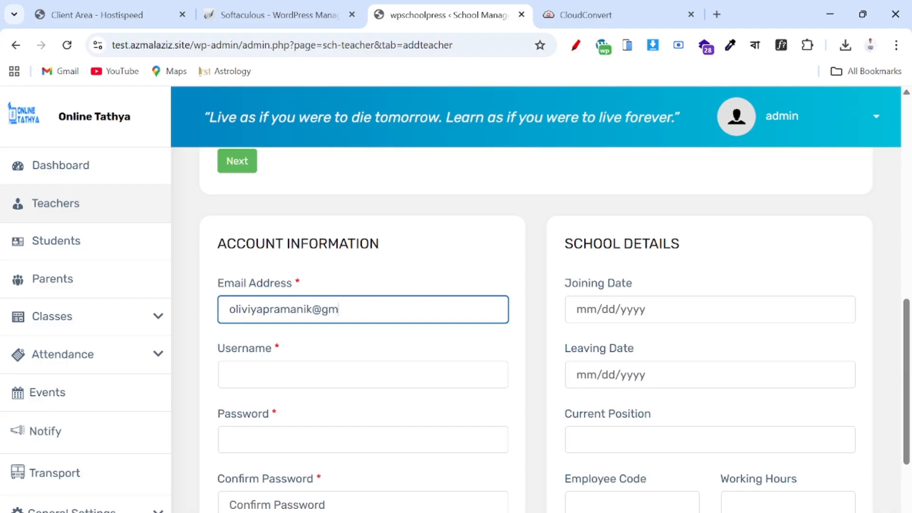
pyautogui.scroll(-1, 309, 324)
pyautogui.click(285, 357)
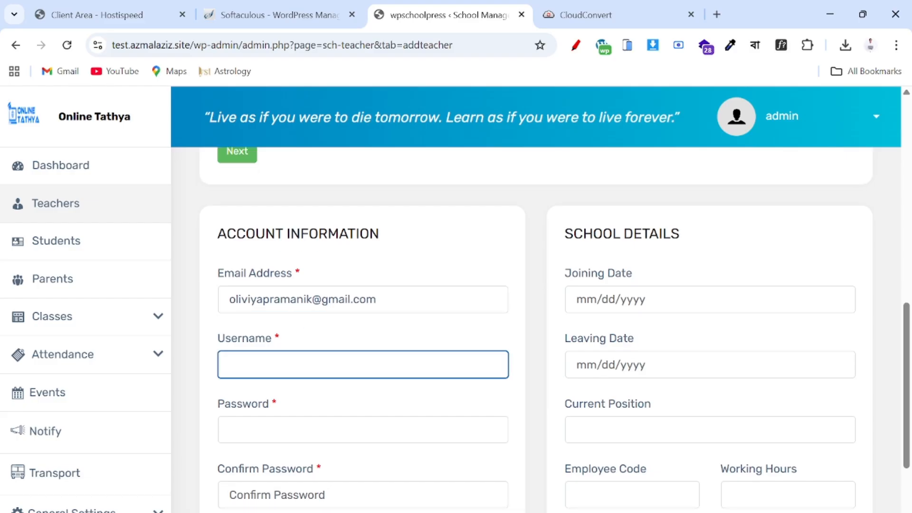
pyautogui.write('Oliviya')
# - Enter the account password and a matching confirmation
pyautogui.press('Tab')
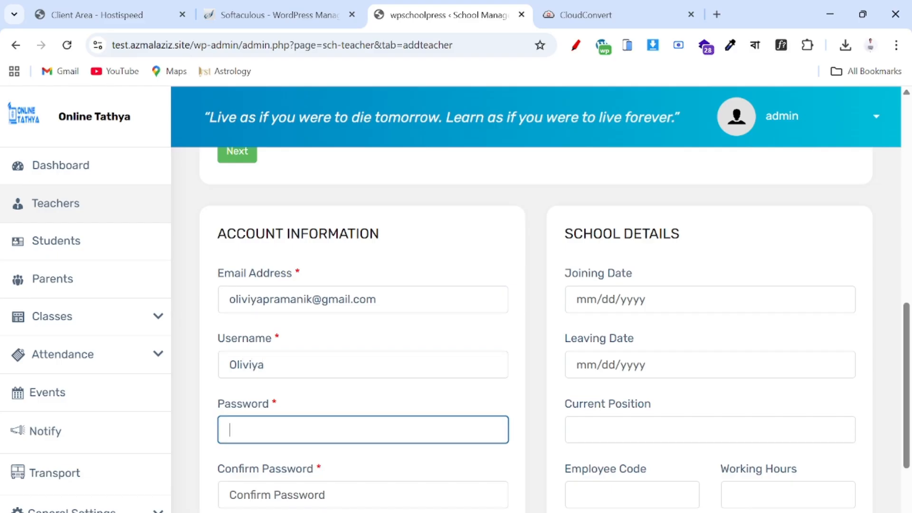
pyautogui.write('12')
pyautogui.scroll(-3, 361, 379)
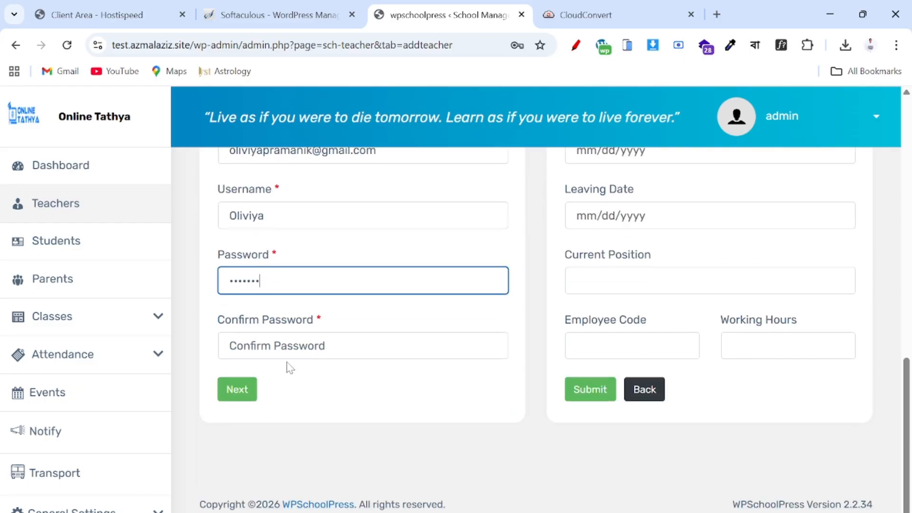
pyautogui.press('Tab')
pyautogui.write('1')
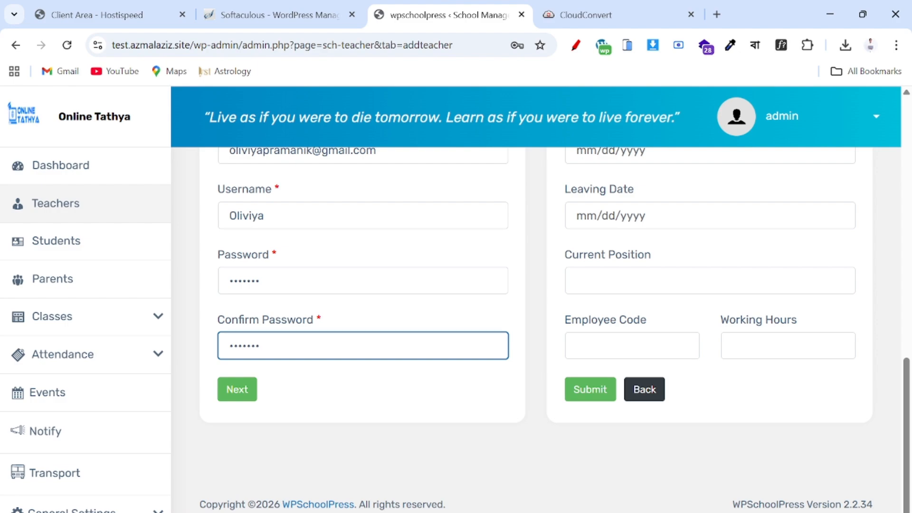
pyautogui.scroll(4, 536, 332)
# - Set the joining date to 01/19/2026
pyautogui.click(618, 334)
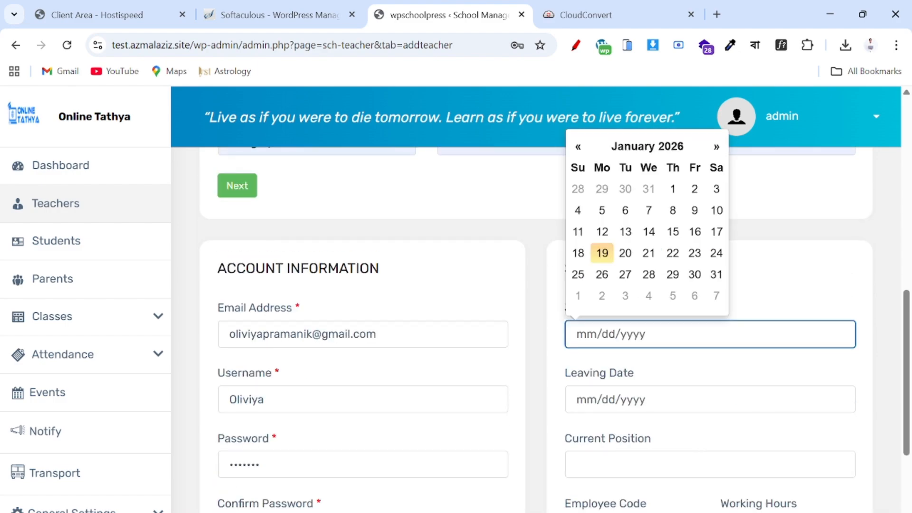
pyautogui.click(601, 251)
pyautogui.scroll(-2, 578, 372)
# - Type Bengali as the current position, then open a new browser tab
pyautogui.click(582, 360)
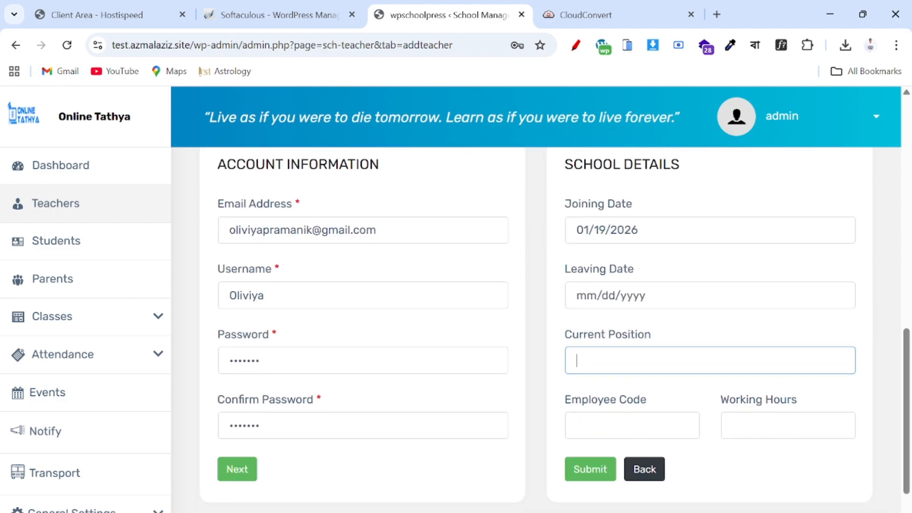
pyautogui.write('Ben')
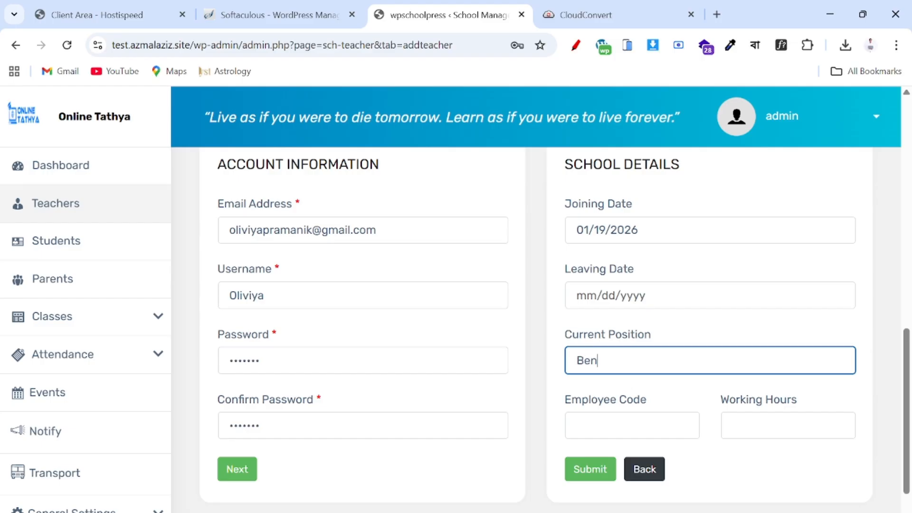
pyautogui.write('gali')
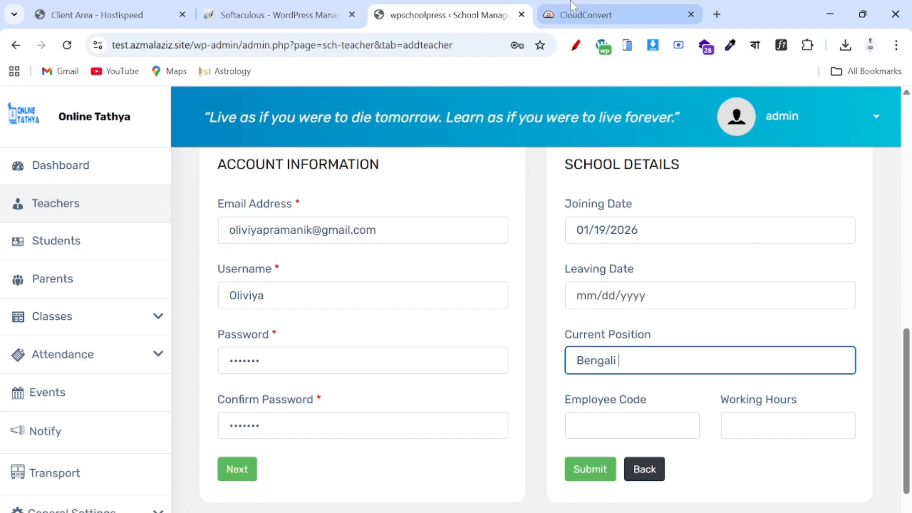
pyautogui.click(717, 15)
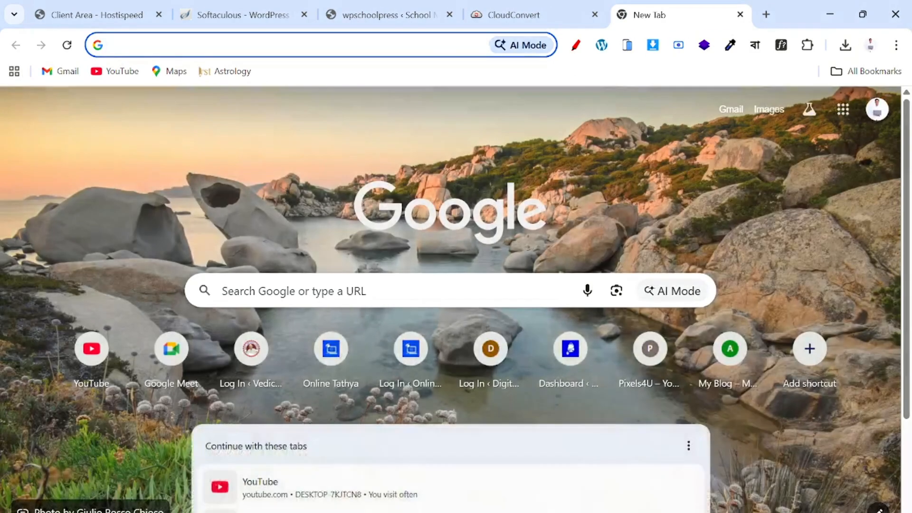
# - Search Google for 'bengali t', then return to the WPSchoolPress teacher form tab
pyautogui.click(413, 290)
pyautogui.write('bengal')
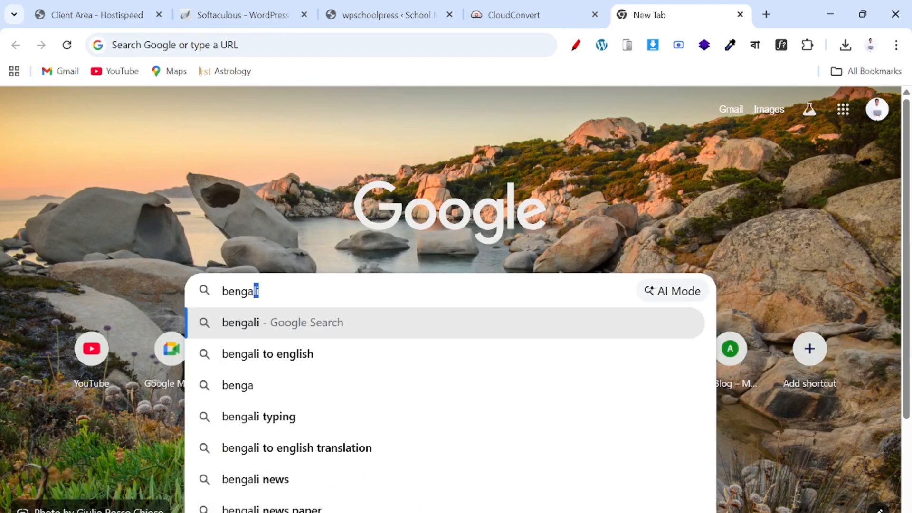
pyautogui.write('i ')
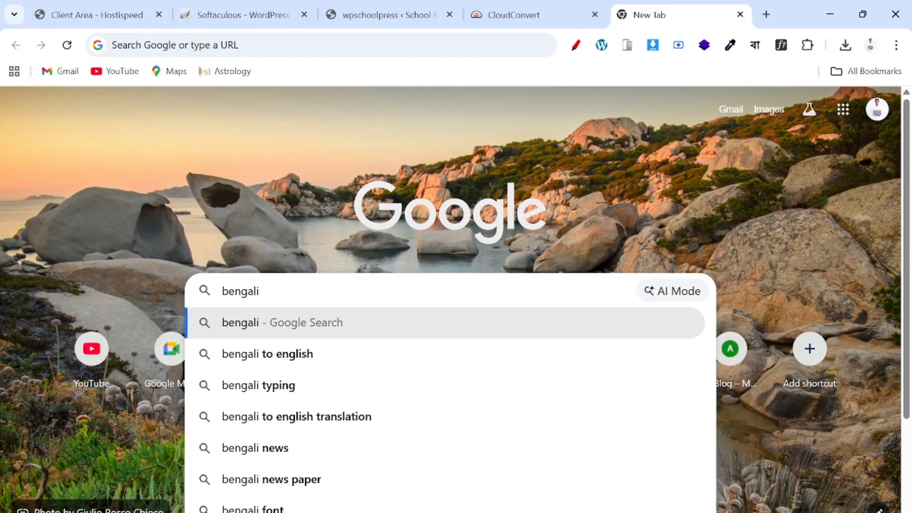
pyautogui.write('t')
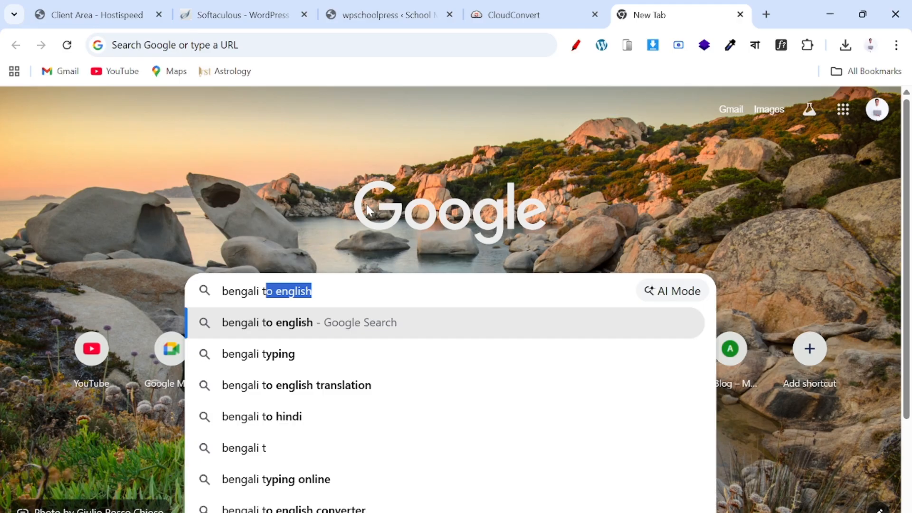
pyautogui.click(512, 13)
pyautogui.click(383, 13)
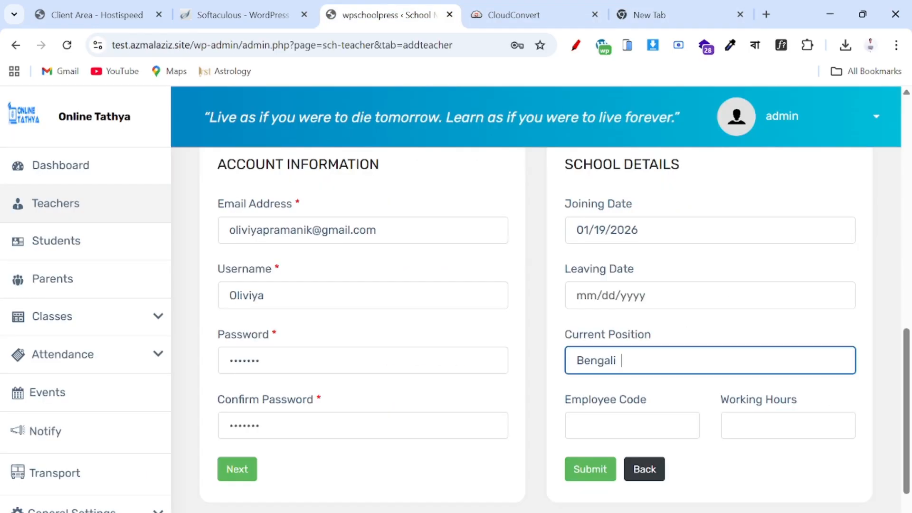
# - Finish the position as 'Bengali Teacher', enter employee code EM2, and submit the second teacher
pyautogui.write('acher')
pyautogui.click(576, 425)
pyautogui.write('EM2')
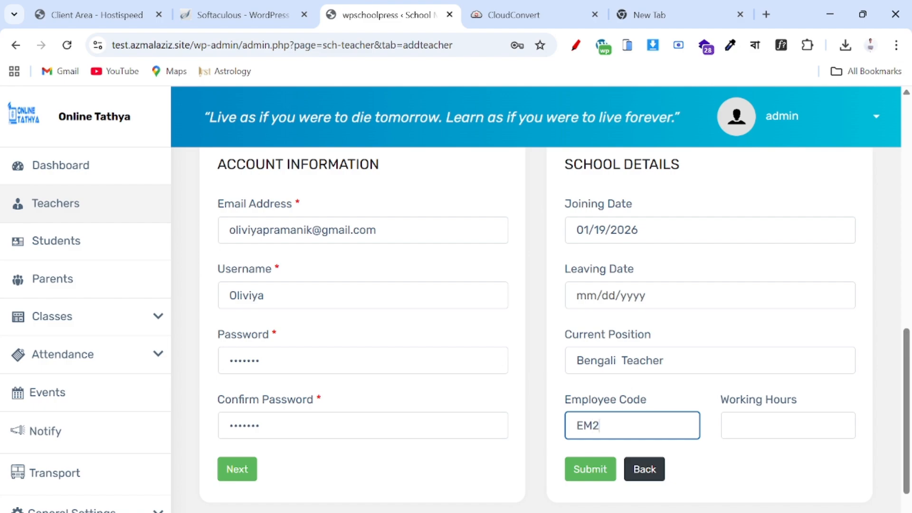
pyautogui.scroll(-2, 630, 418)
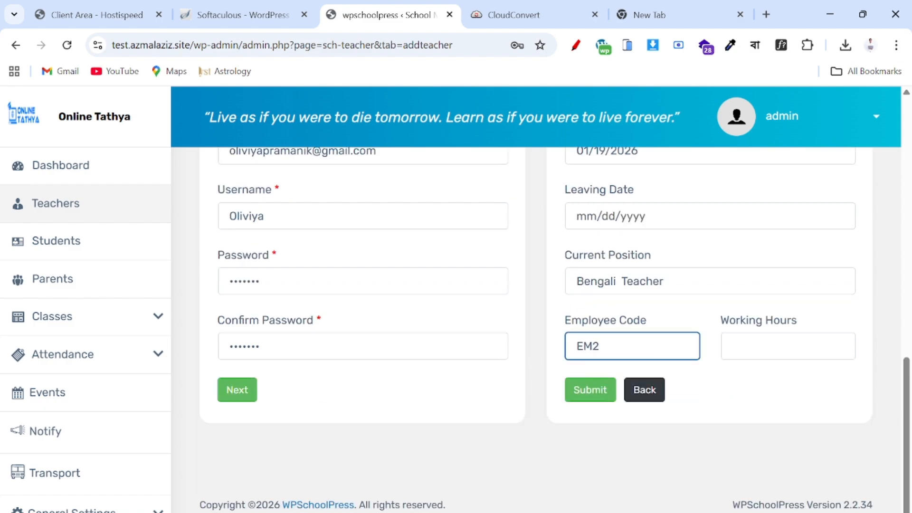
pyautogui.click(594, 397)
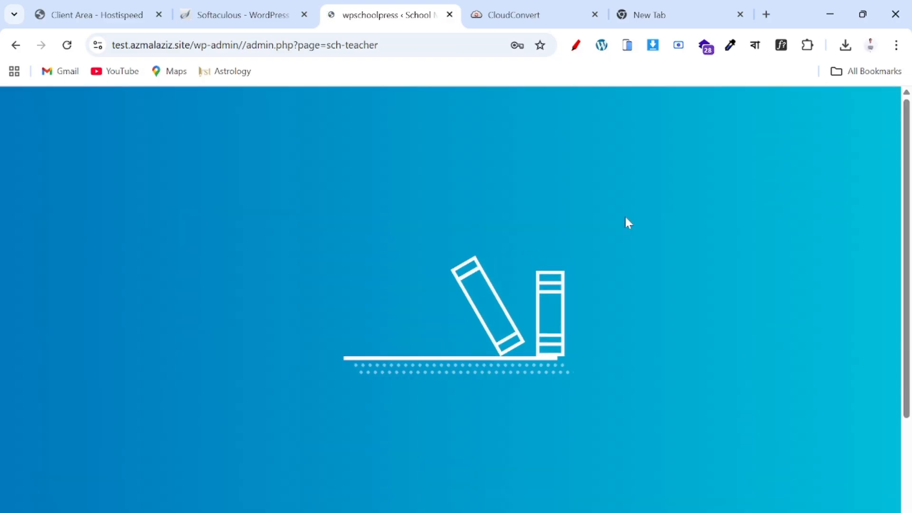
pyautogui.scroll(-3, 448, 343)
pyautogui.scroll(2, 482, 130)
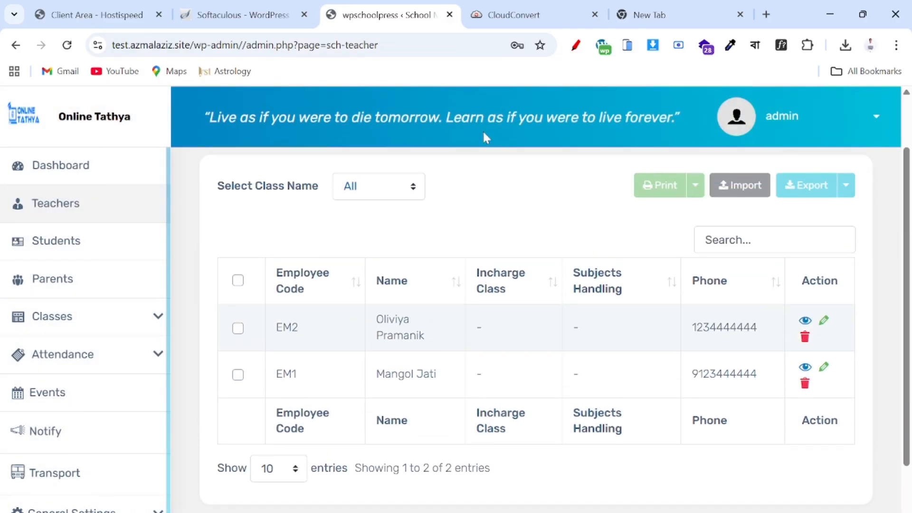
pyautogui.scroll(-2, 352, 393)
pyautogui.scroll(3, 351, 393)
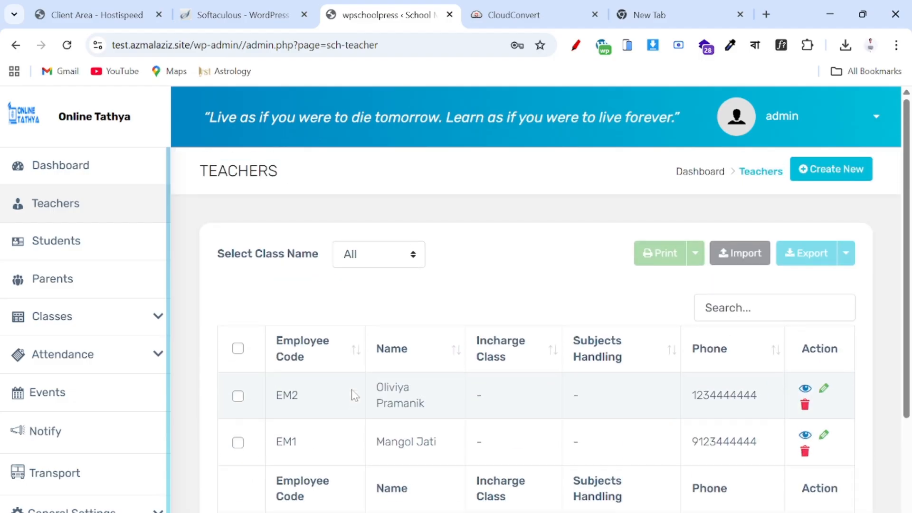
# - Start a new teacher and upload a profile photo from the Downloads folder
pyautogui.click(830, 168)
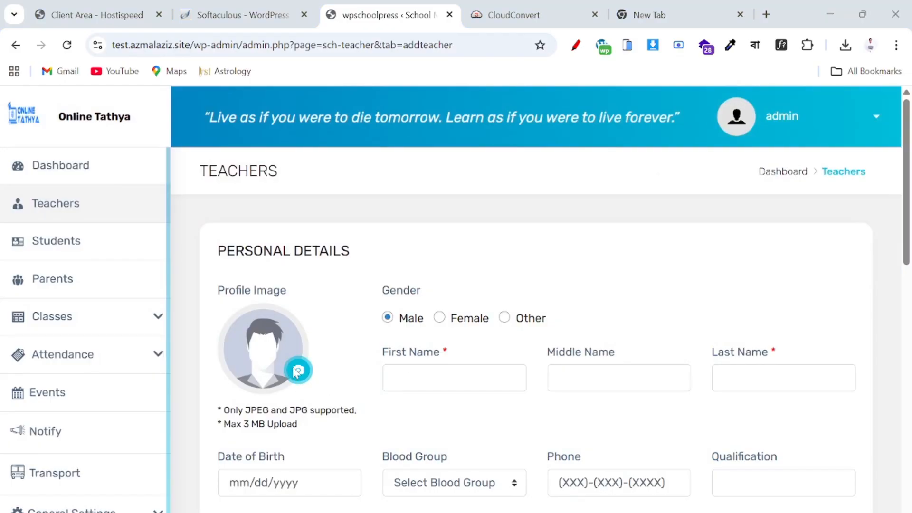
pyautogui.click(297, 370)
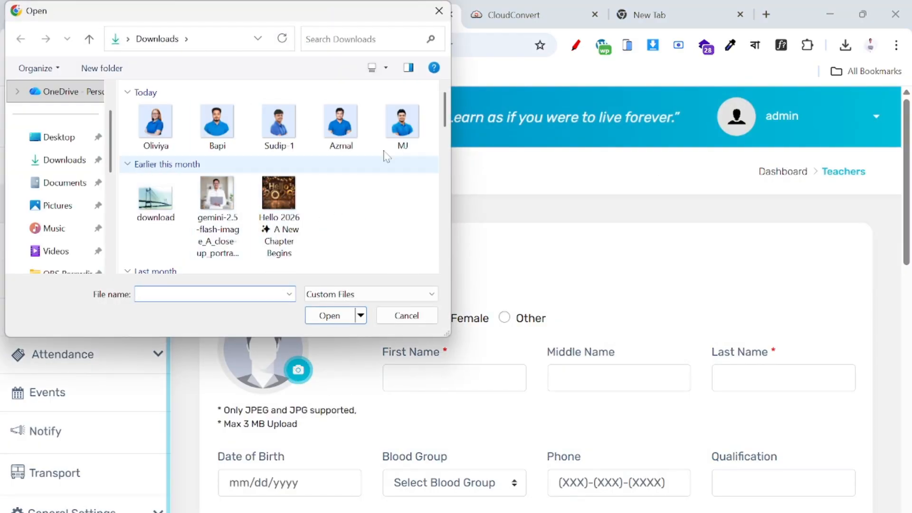
pyautogui.click(332, 124)
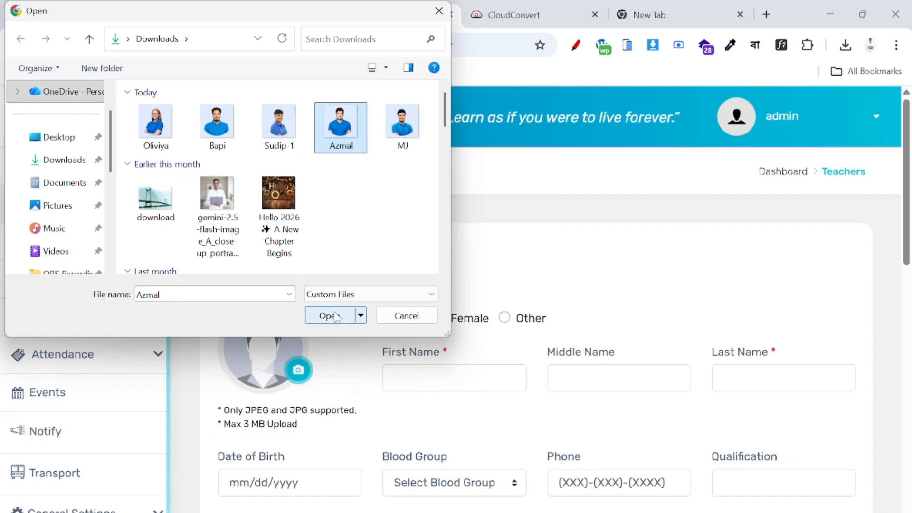
pyautogui.click(263, 127)
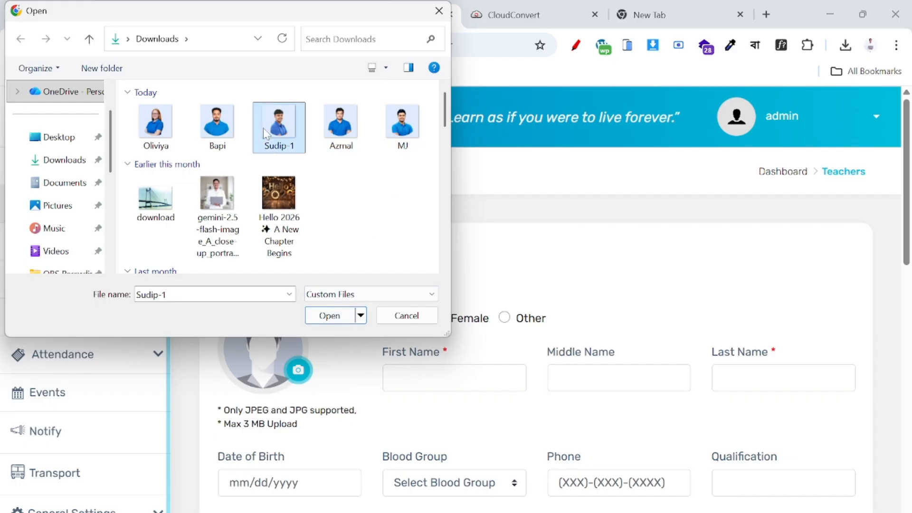
pyautogui.click(236, 137)
pyautogui.click(331, 315)
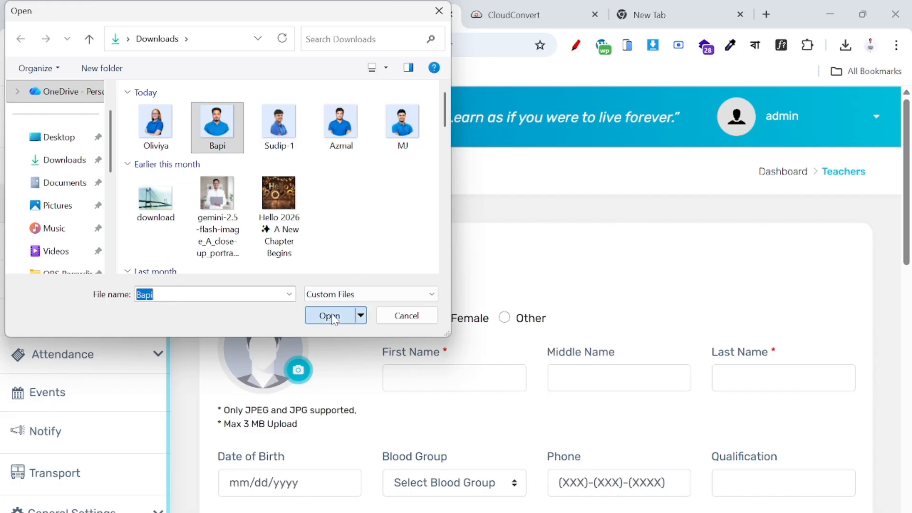
# - Enter the teacher's first and last name
pyautogui.click(454, 378)
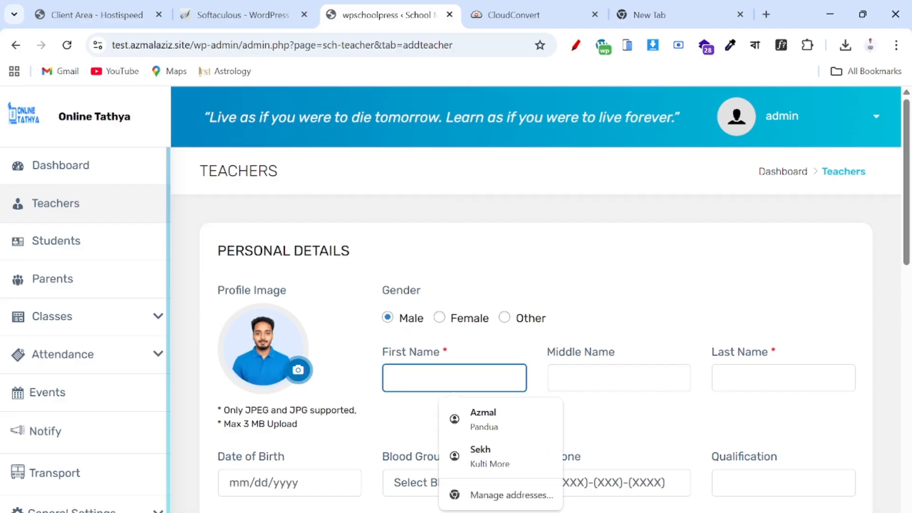
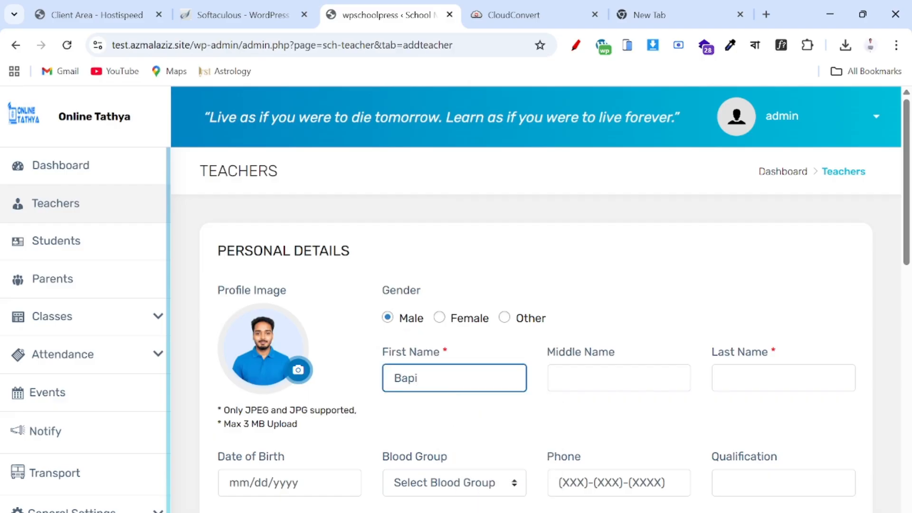
pyautogui.press('Tab')
pyautogui.press('Tab')
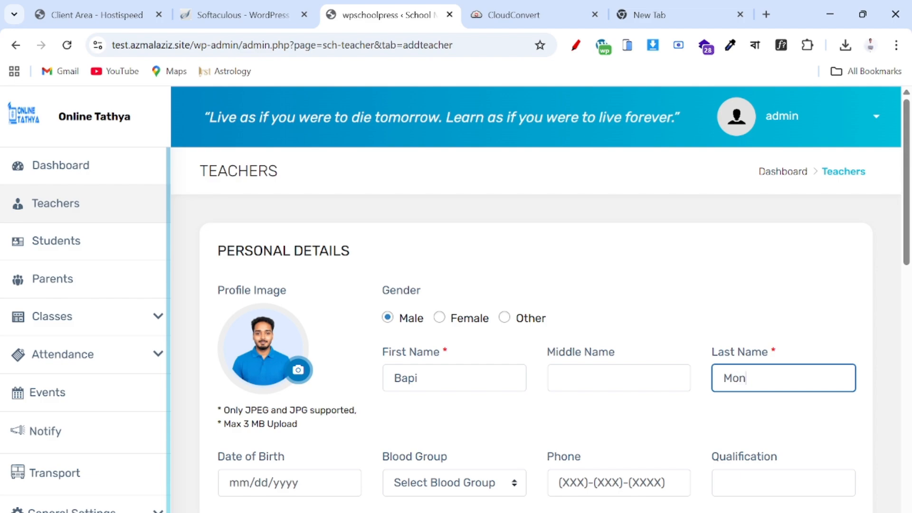
pyautogui.scroll(-3, 413, 395)
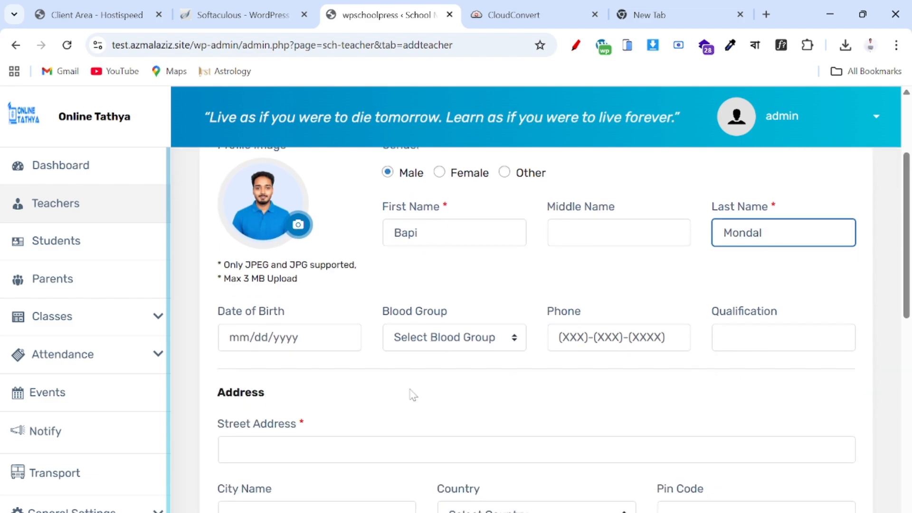
pyautogui.press('Tab')
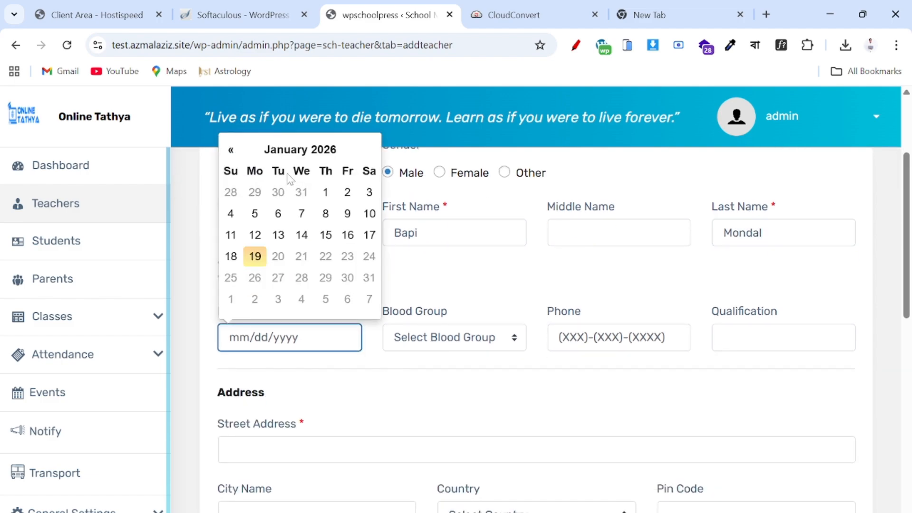
pyautogui.click(300, 151)
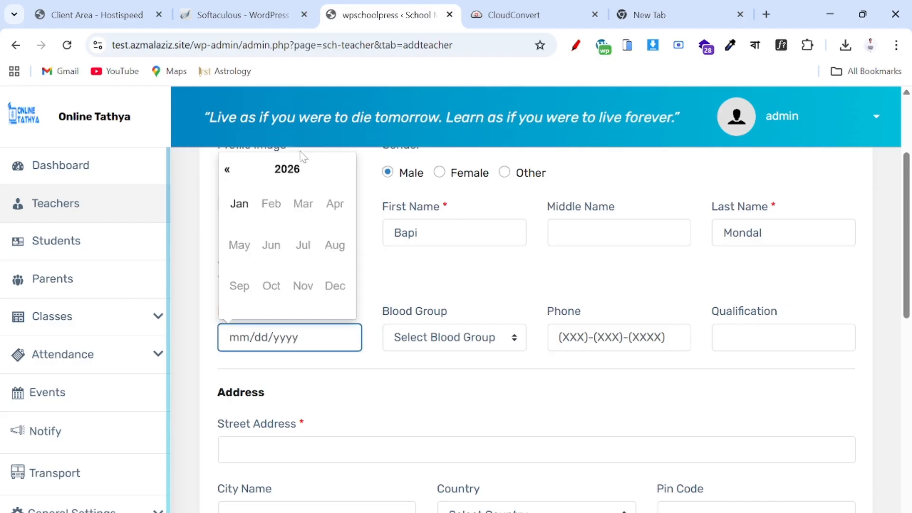
pyautogui.click(283, 169)
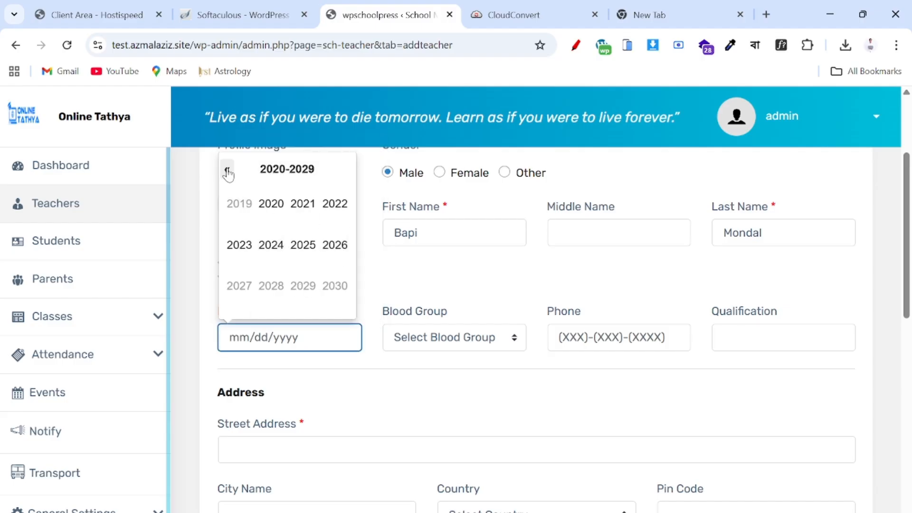
pyautogui.click(227, 170)
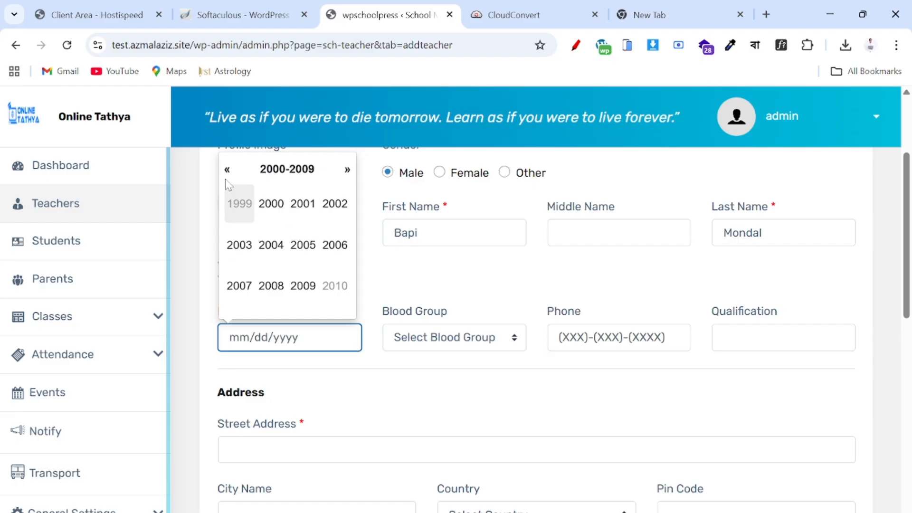
pyautogui.click(226, 170)
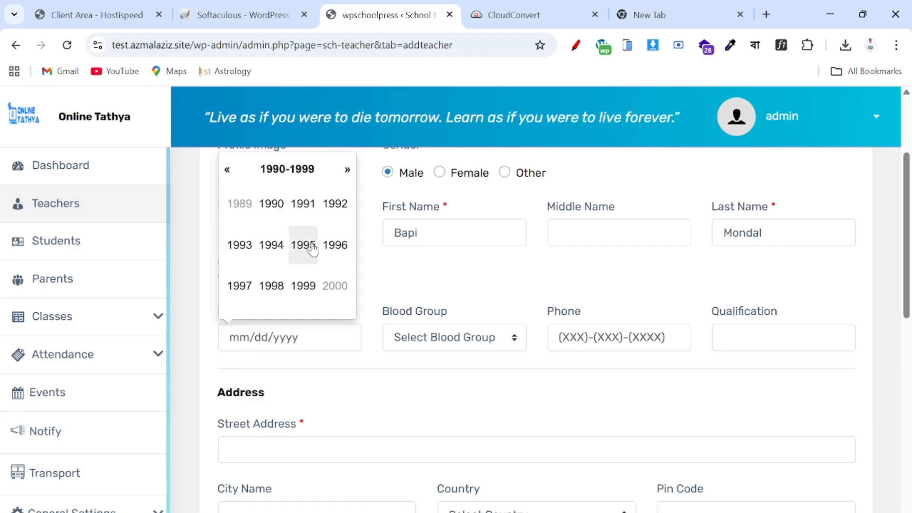
pyautogui.click(303, 246)
pyautogui.click(304, 247)
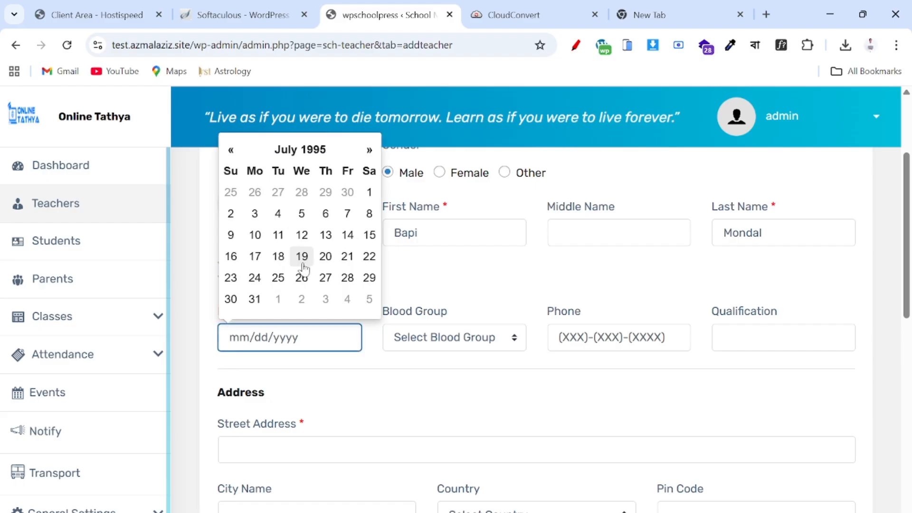
pyautogui.click(278, 277)
# - Choose blood group A- and enter the teacher's phone number
pyautogui.click(418, 349)
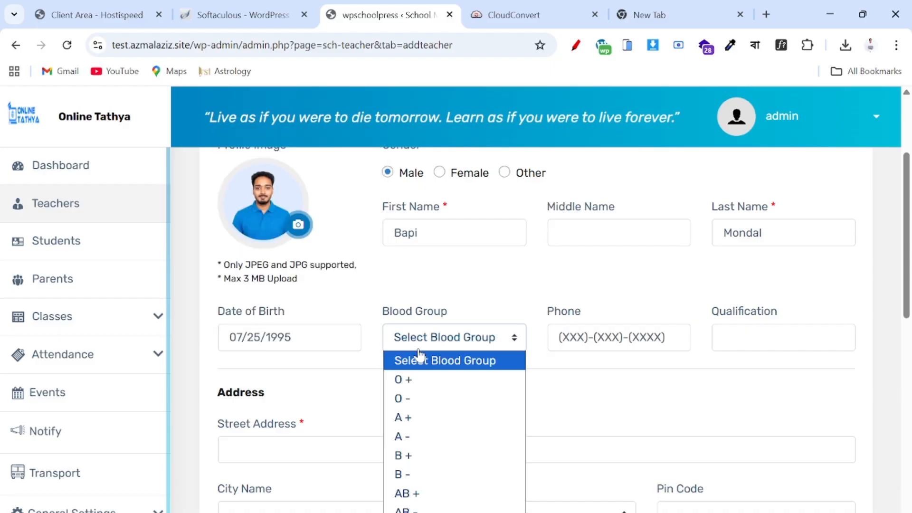
pyautogui.click(422, 436)
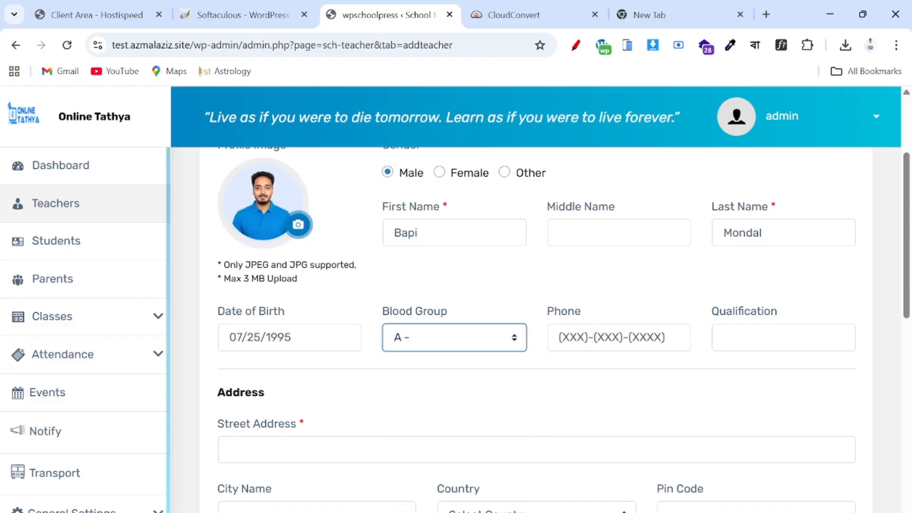
pyautogui.click(563, 347)
pyautogui.write('9')
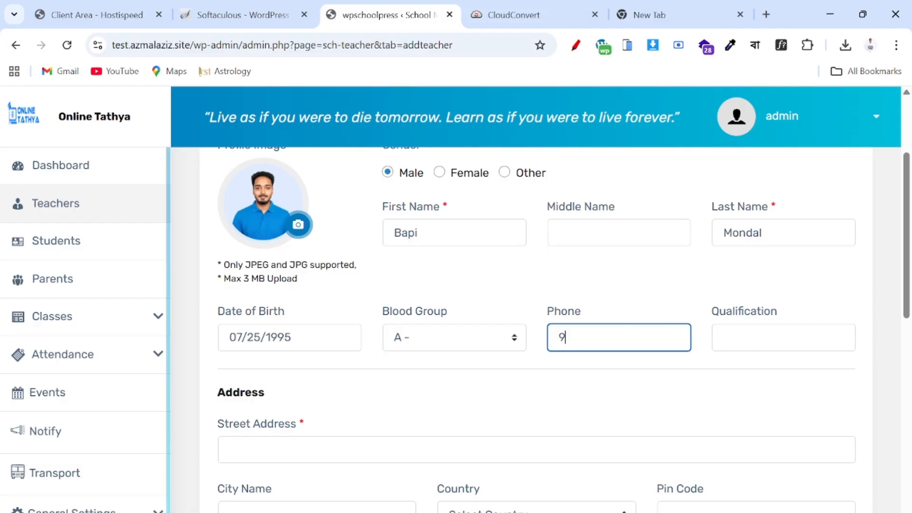
pyautogui.write('00022222')
# - Enter MSC as the qualification and autofill the address from a saved one
pyautogui.click(735, 335)
pyautogui.write('ms')
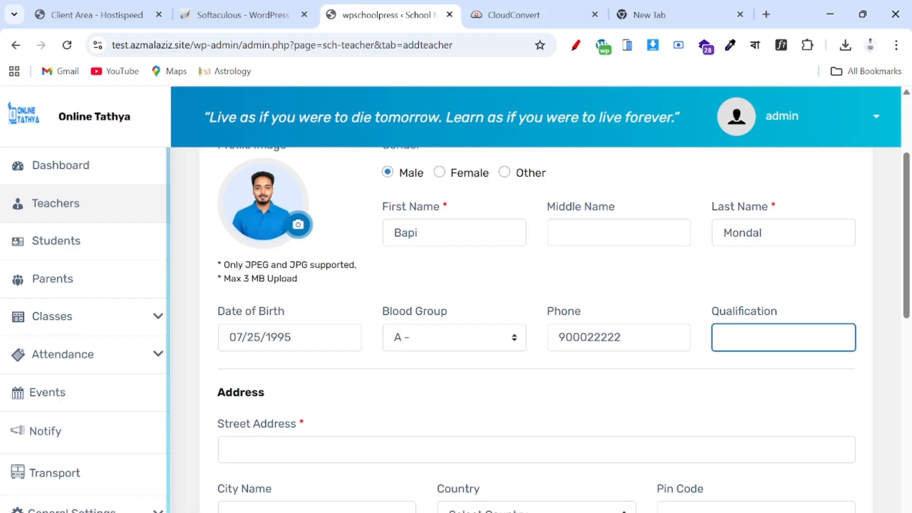
pyautogui.write('MSC')
pyautogui.scroll(-3, 762, 336)
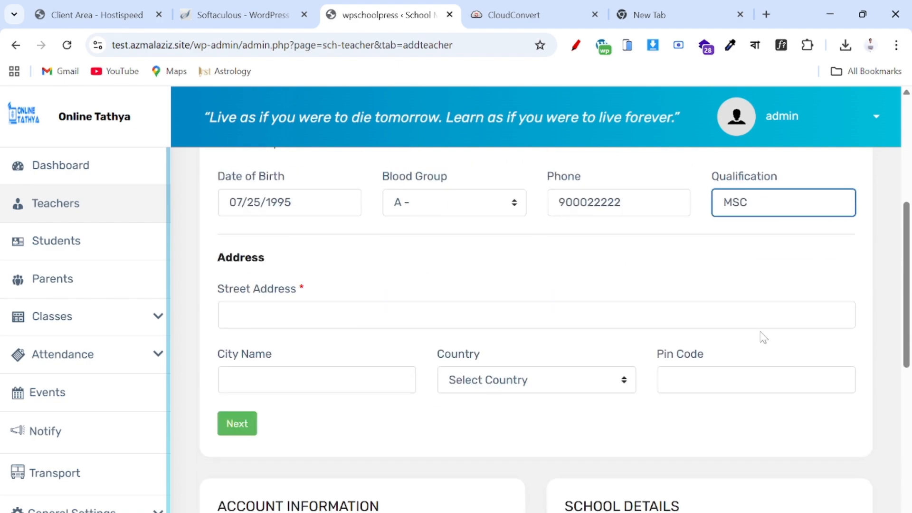
pyautogui.click(408, 316)
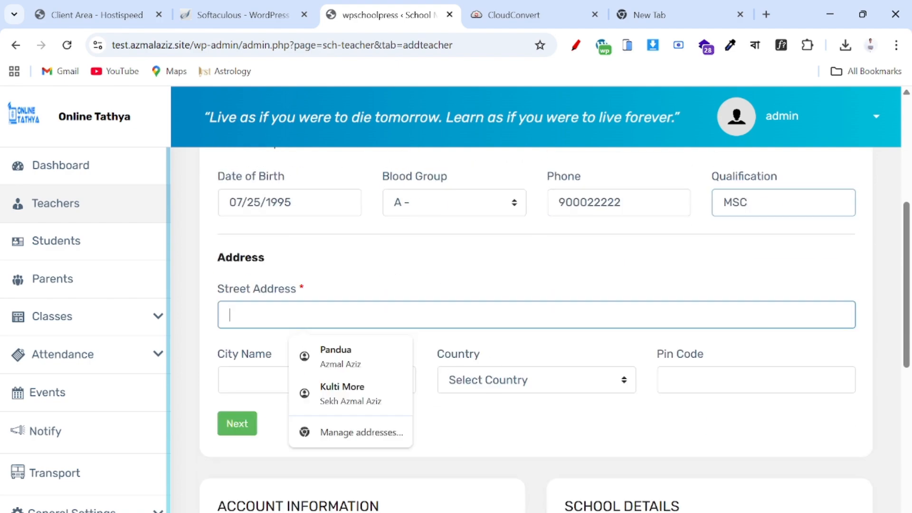
pyautogui.click(346, 367)
pyautogui.scroll(-5, 479, 413)
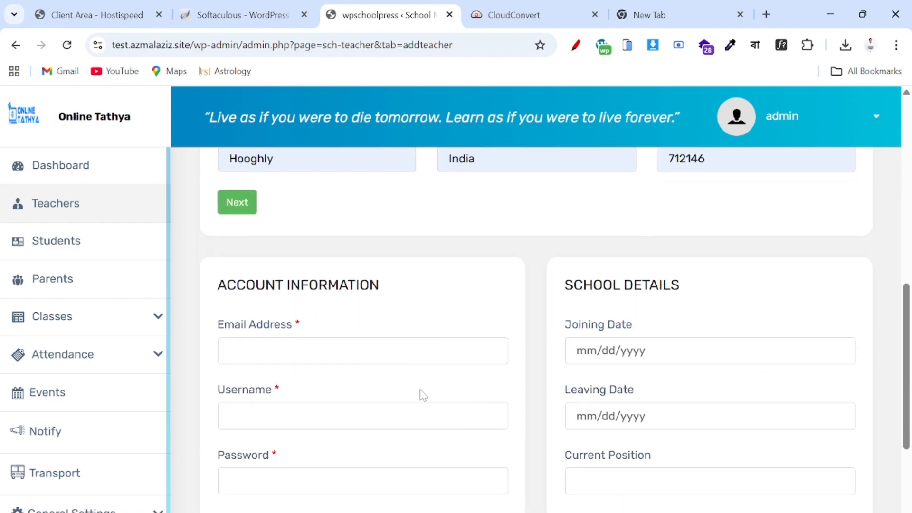
pyautogui.scroll(-2, 423, 395)
# - Enter the teacher's e-mail address and a lengthened username
pyautogui.click(325, 276)
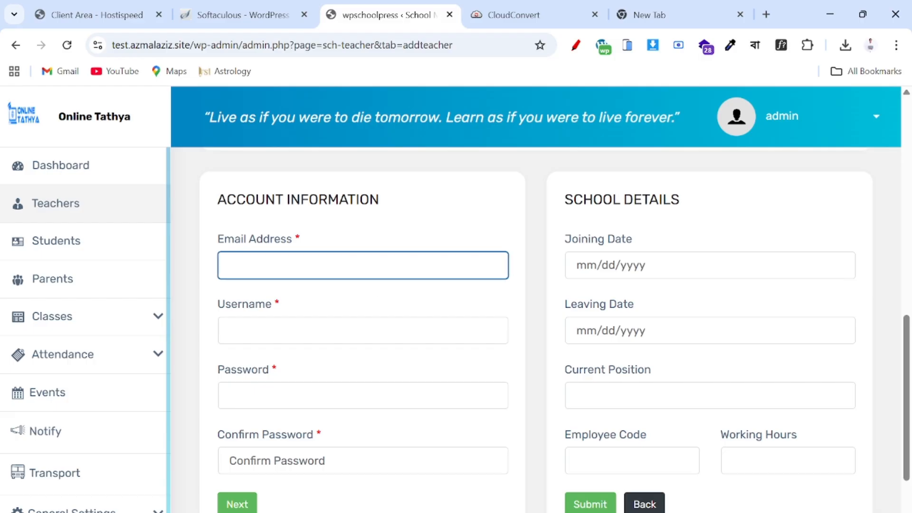
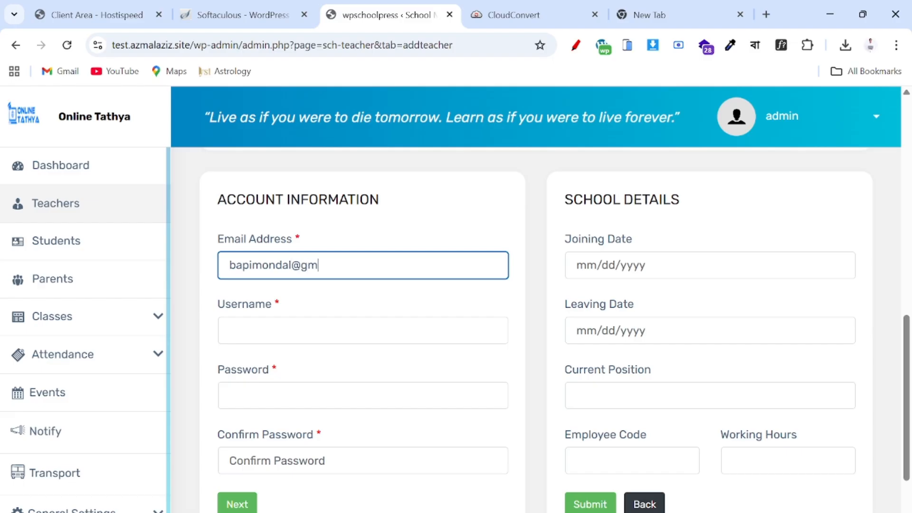
pyautogui.scroll(-1, 328, 264)
pyautogui.click(327, 287)
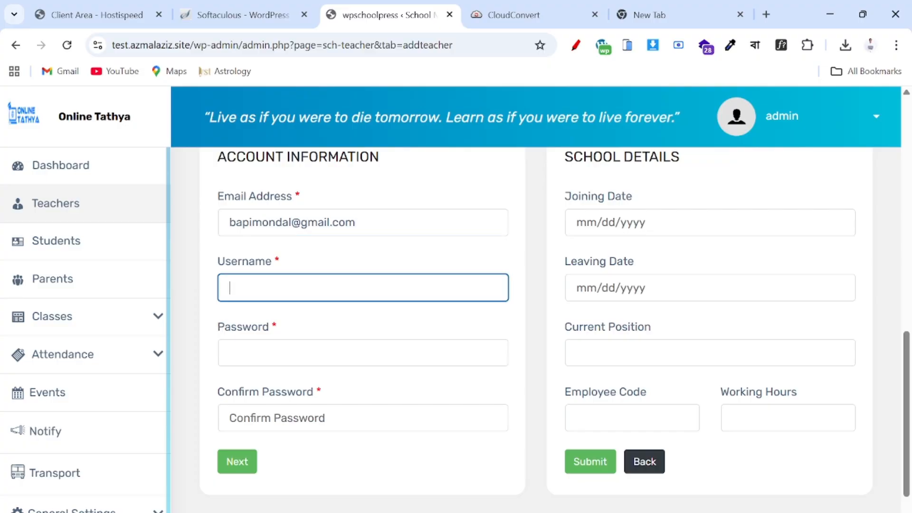
pyautogui.click(270, 353)
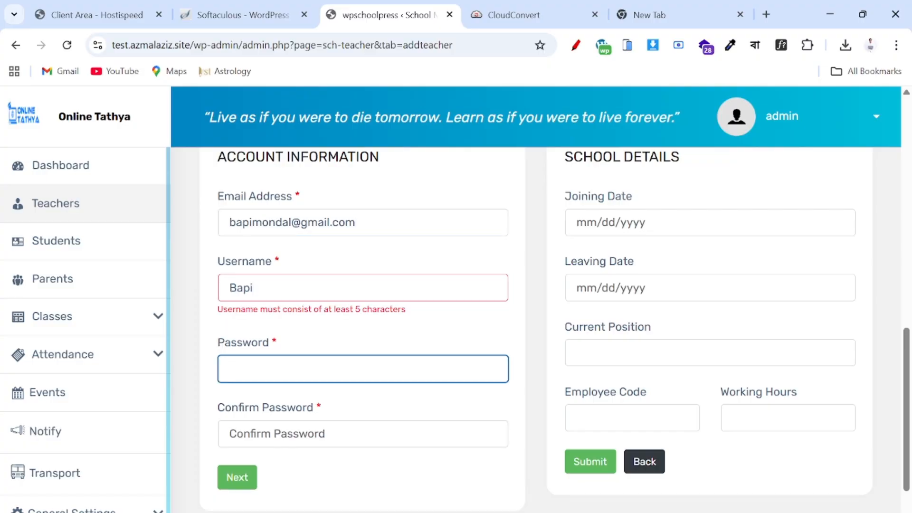
pyautogui.click(275, 273)
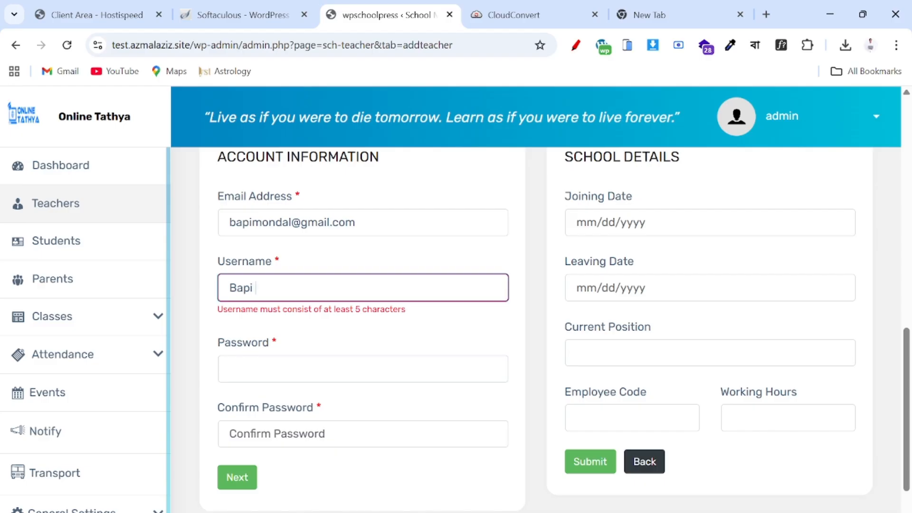
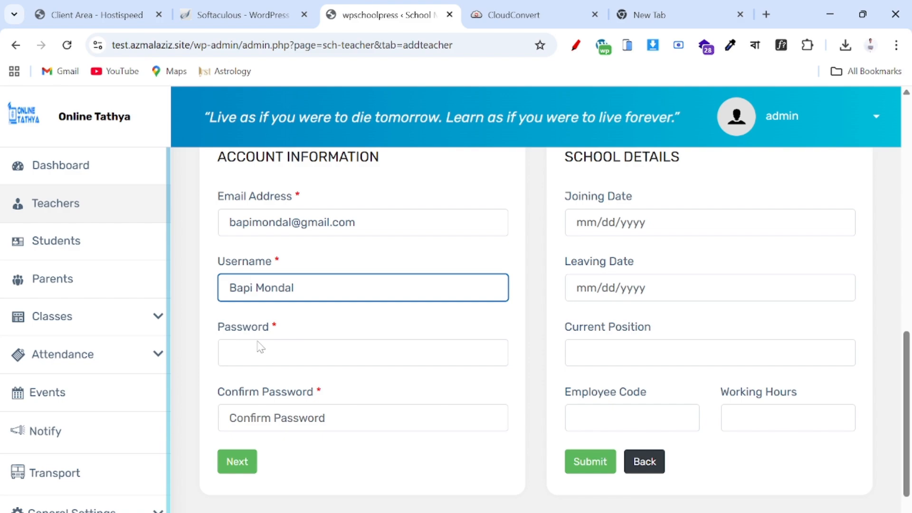
# - Type the account password in both password fields
pyautogui.click(261, 346)
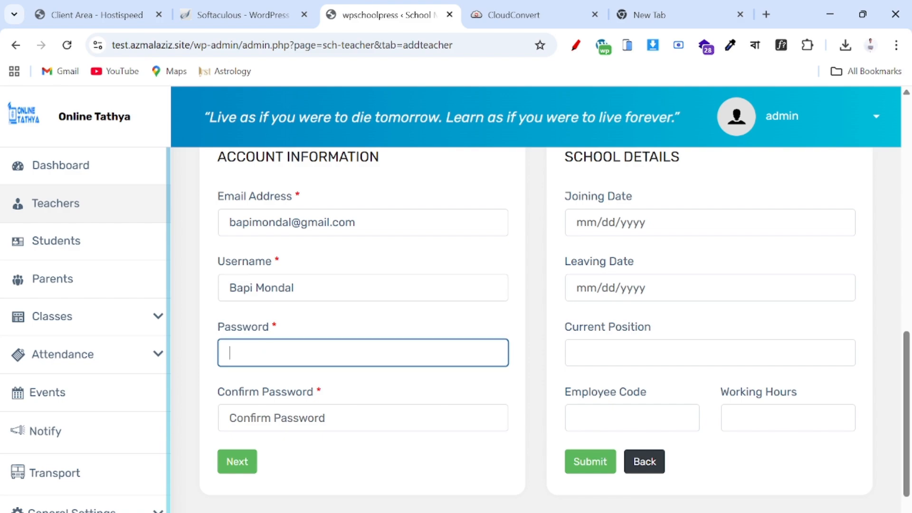
pyautogui.write('12')
pyautogui.click(261, 414)
pyautogui.write('12')
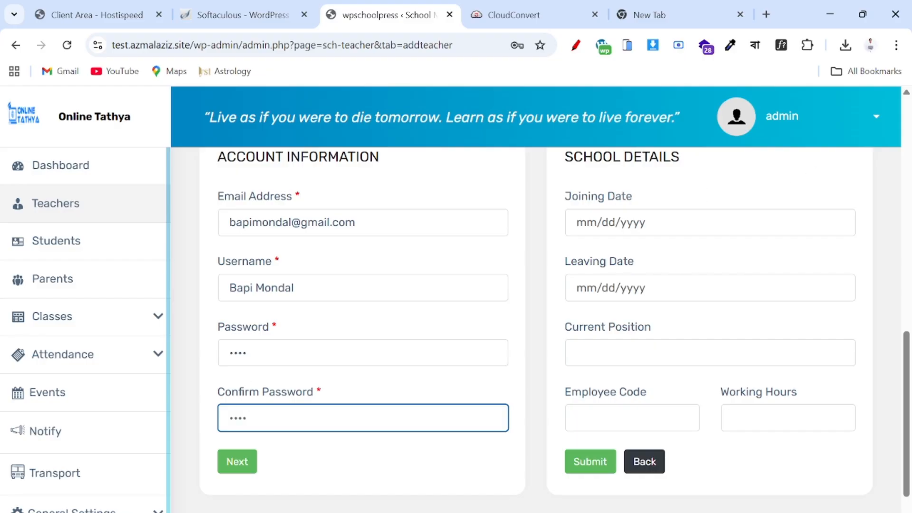
# - Set joining date 01/19/2026, position Math Teacher, employee code Em3, and submit
pyautogui.click(608, 222)
pyautogui.click(600, 361)
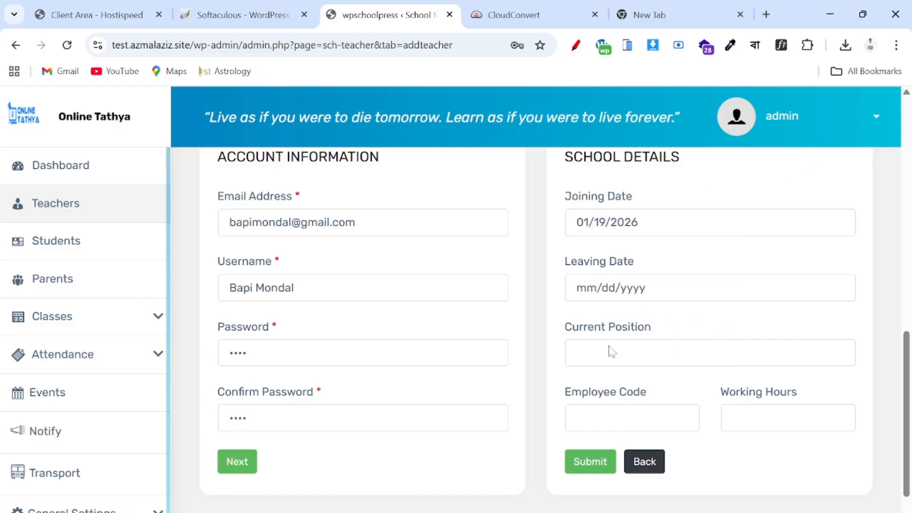
pyautogui.click(580, 353)
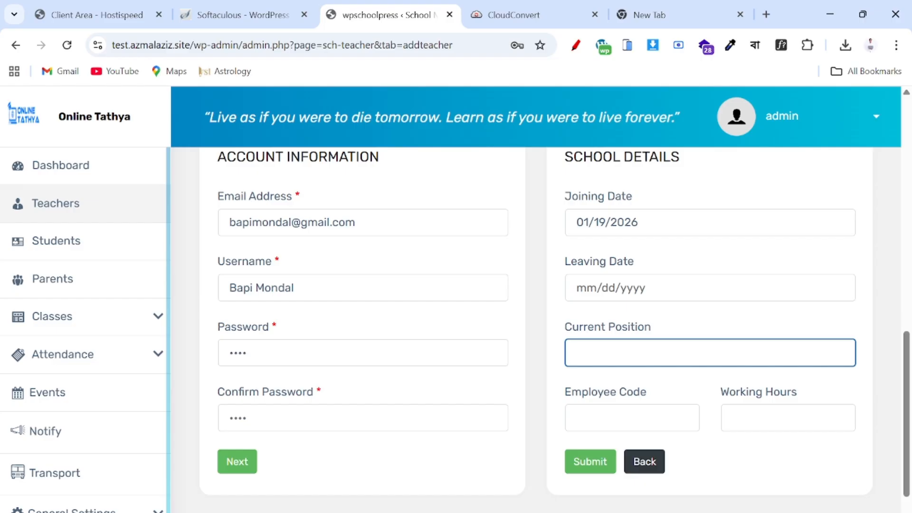
pyautogui.write('Math Teacher')
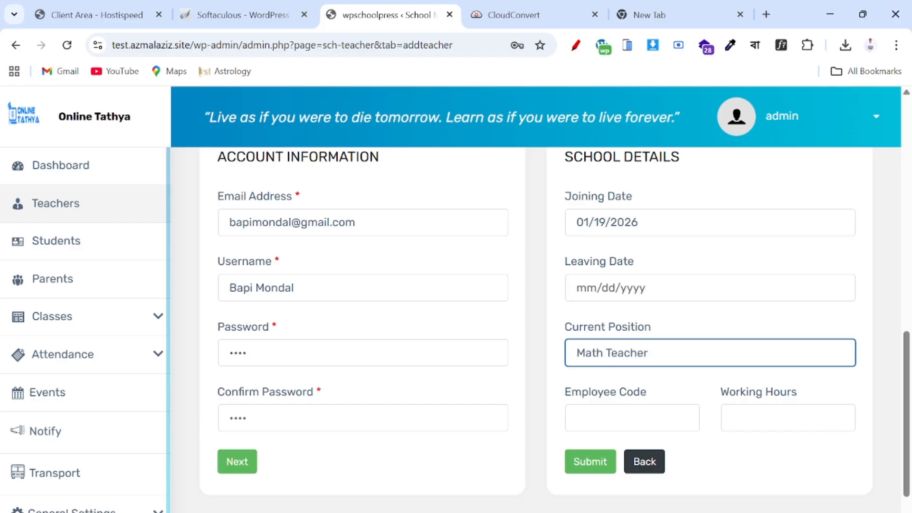
pyautogui.click(631, 418)
pyautogui.write('Em3')
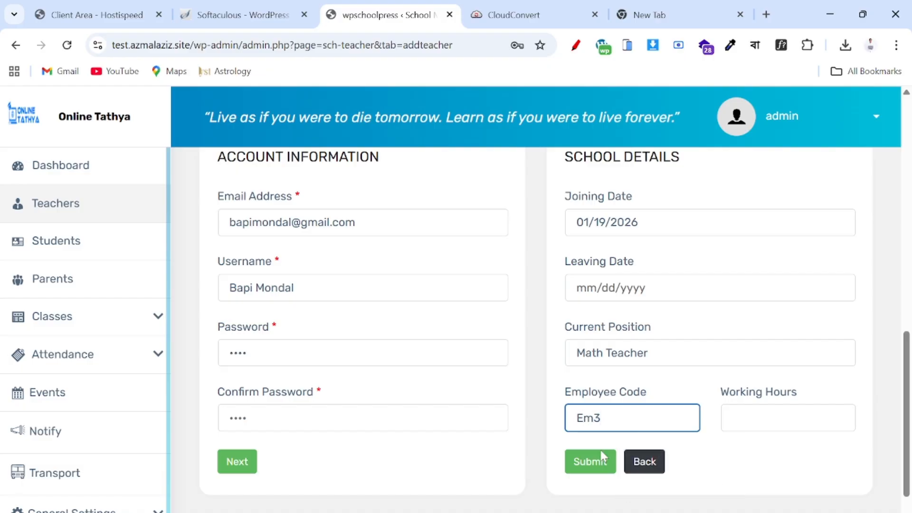
pyautogui.click(599, 456)
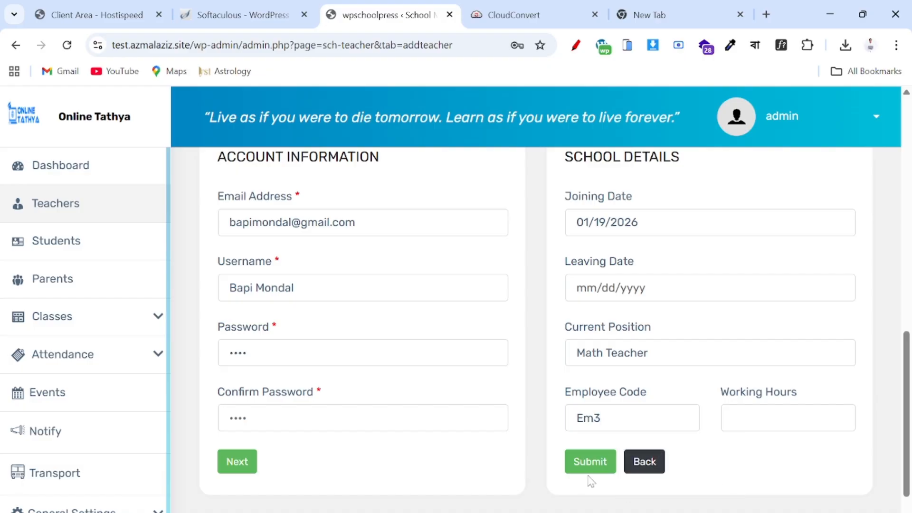
pyautogui.click(591, 462)
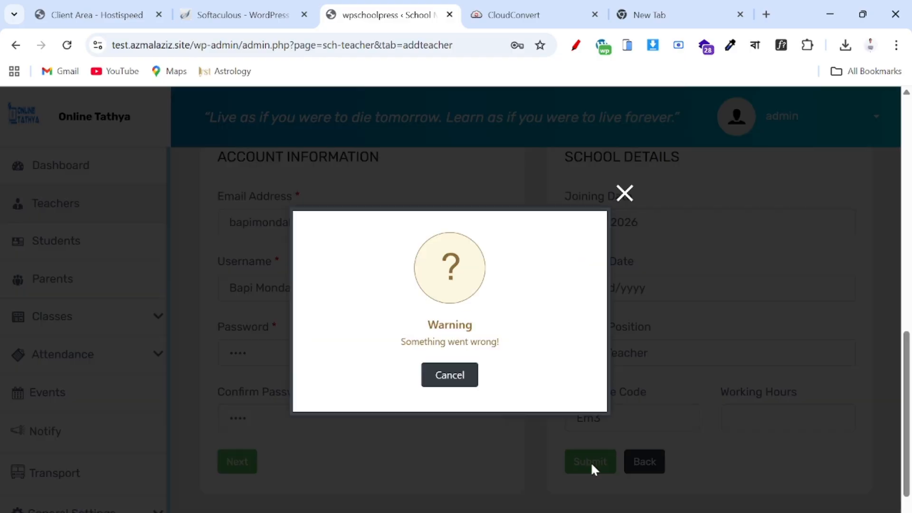
# - Dismiss the 'Something went wrong!' warning and return to the password fields
pyautogui.click(467, 378)
pyautogui.scroll(5, 544, 360)
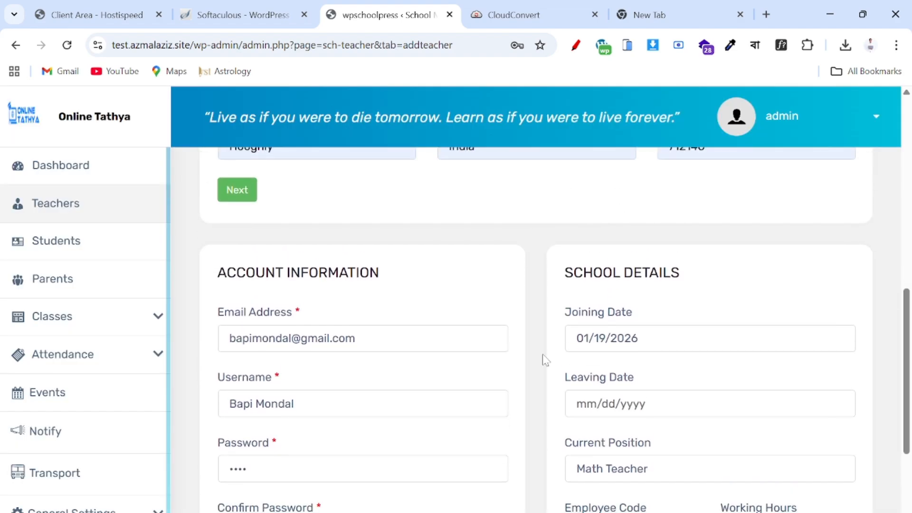
pyautogui.scroll(8, 545, 360)
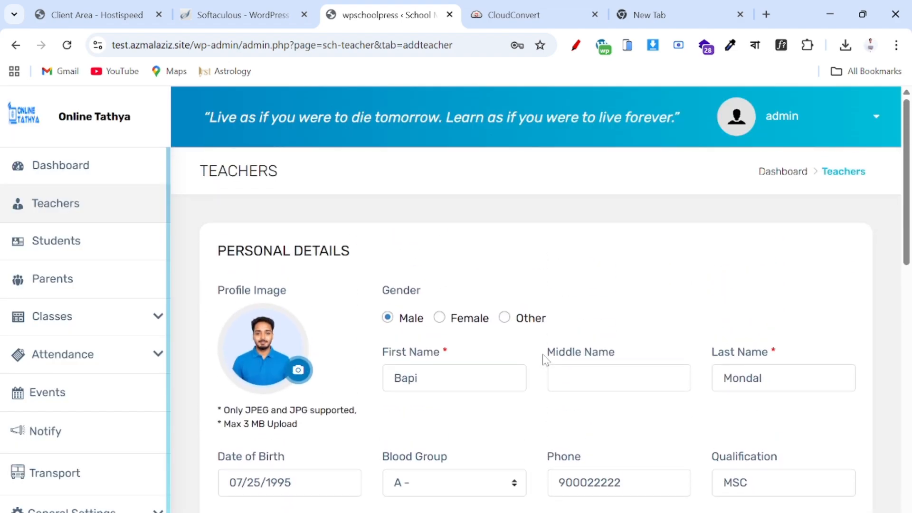
pyautogui.scroll(-2, 544, 360)
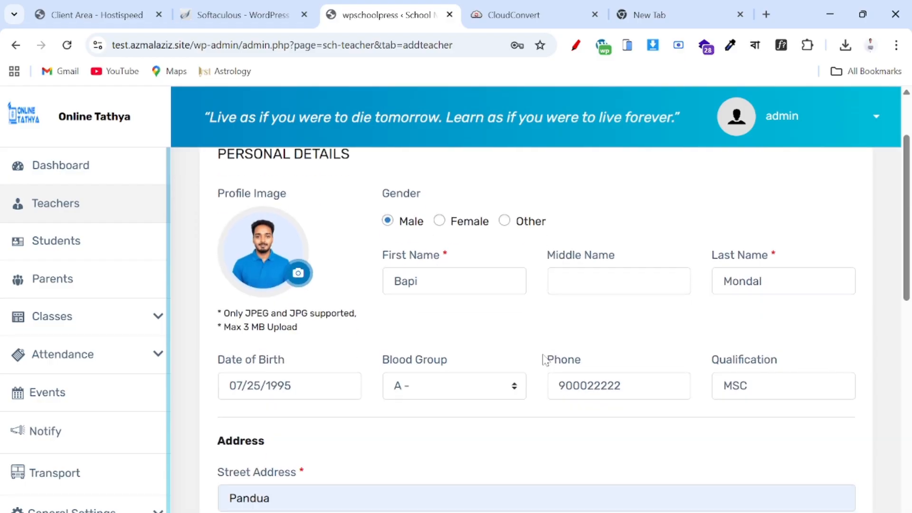
pyautogui.scroll(-6, 643, 369)
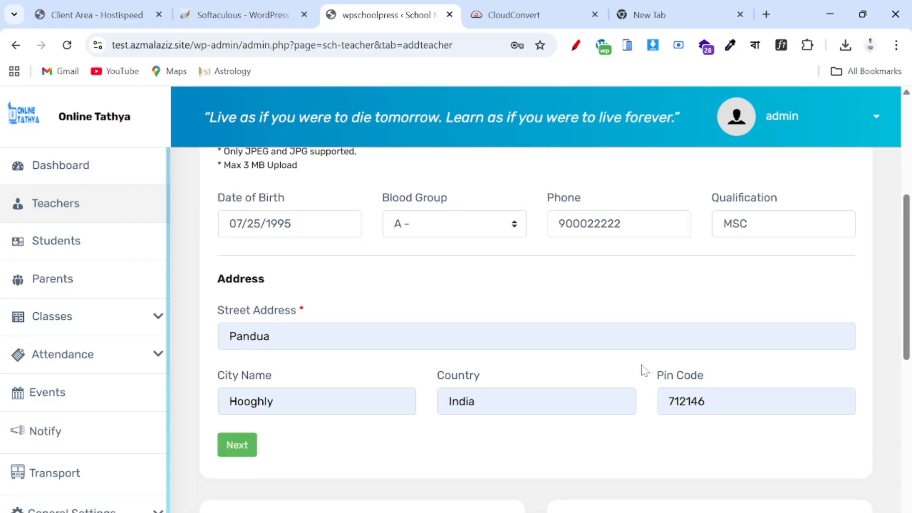
pyautogui.scroll(-2, 644, 370)
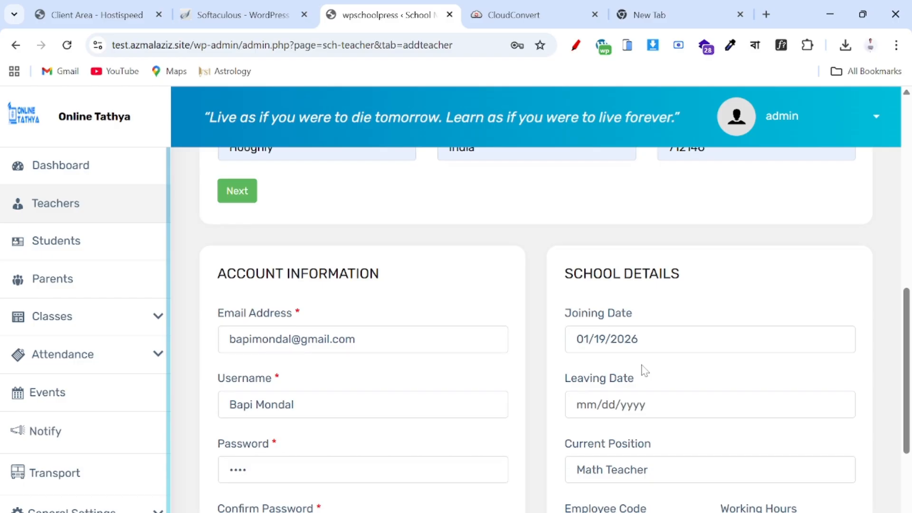
pyautogui.scroll(-2, 448, 366)
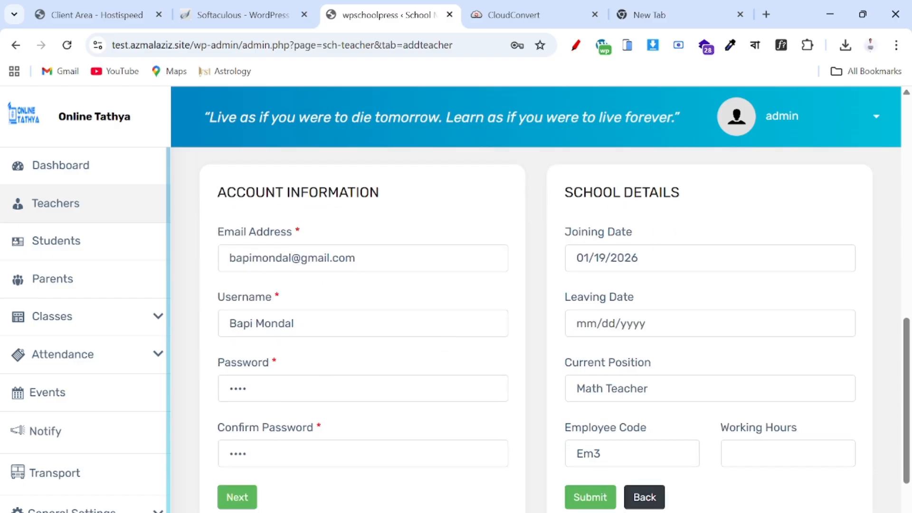
# - Replace the password and confirmation with a matching password and submit the teacher
pyautogui.click(362, 389)
pyautogui.hotkey('ctrl', 'a')
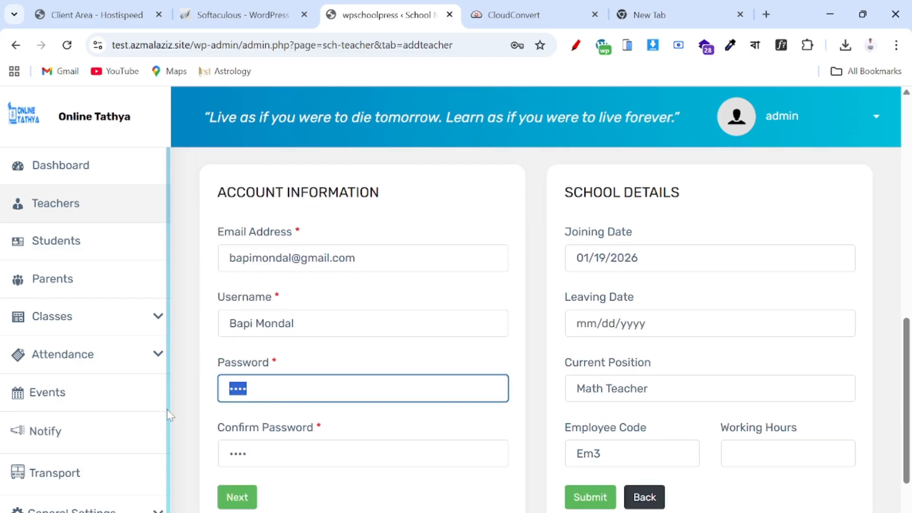
pyautogui.write('12')
pyautogui.click(284, 426)
pyautogui.hotkey('ctrl', 'a')
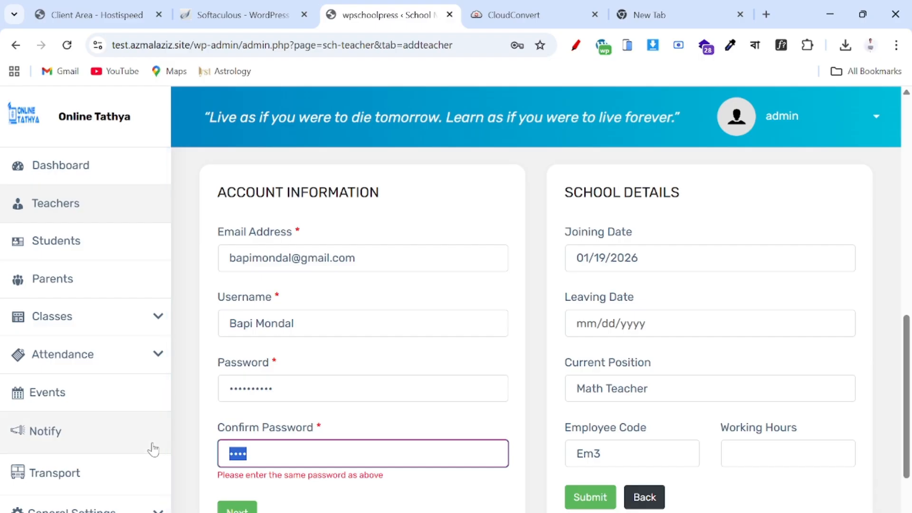
pyautogui.write('1234567890')
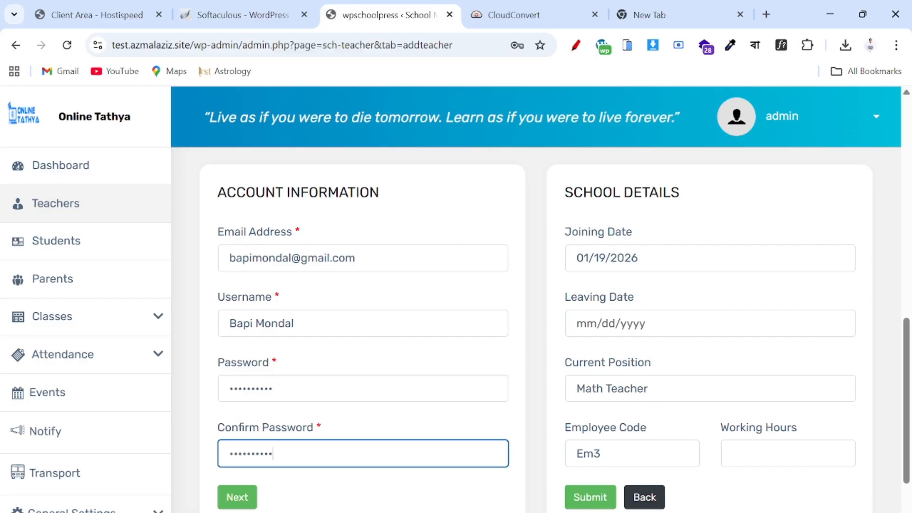
pyautogui.scroll(1, 656, 446)
pyautogui.scroll(-2, 639, 475)
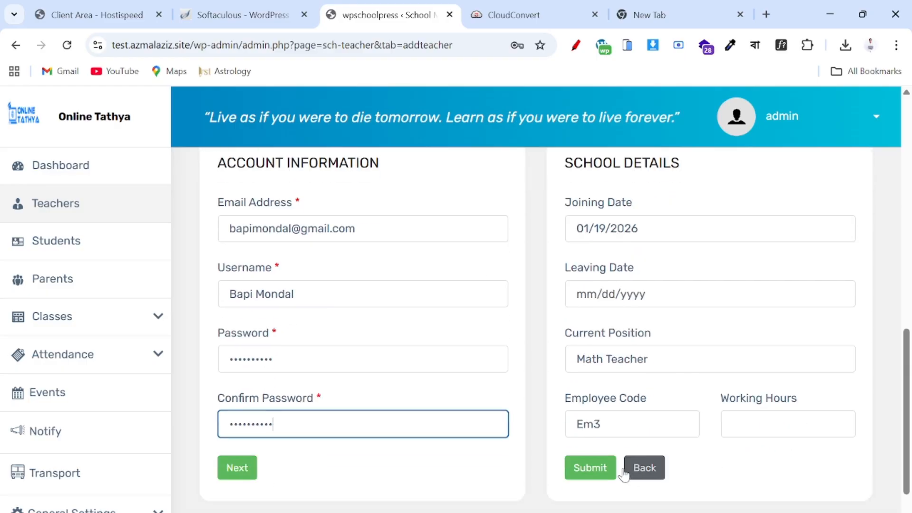
pyautogui.click(592, 467)
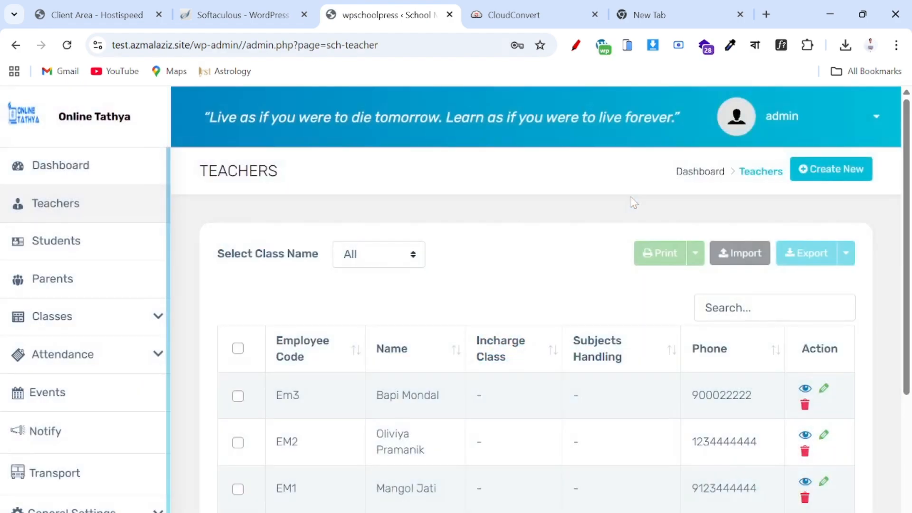
# - Scroll through the Teachers list to check the entries Em3, EM2 and EM1
pyautogui.scroll(-4, 315, 305)
pyautogui.scroll(4, 314, 305)
pyautogui.scroll(-4, 314, 304)
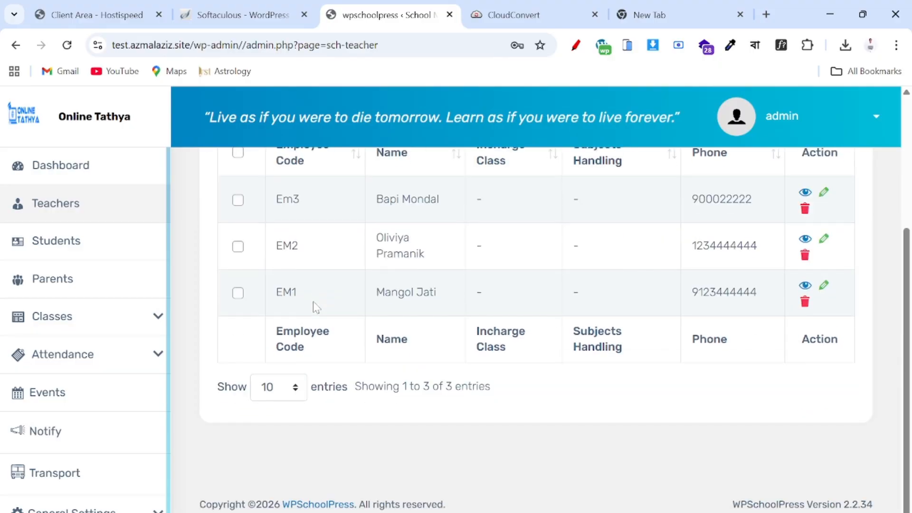
pyautogui.scroll(4, 427, 352)
pyautogui.scroll(-3, 427, 351)
pyautogui.scroll(-1, 428, 354)
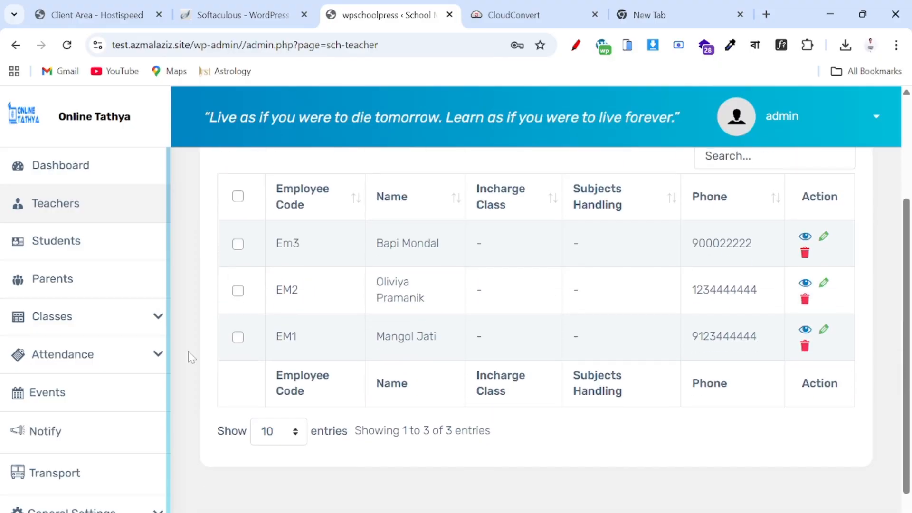
pyautogui.scroll(4, 380, 264)
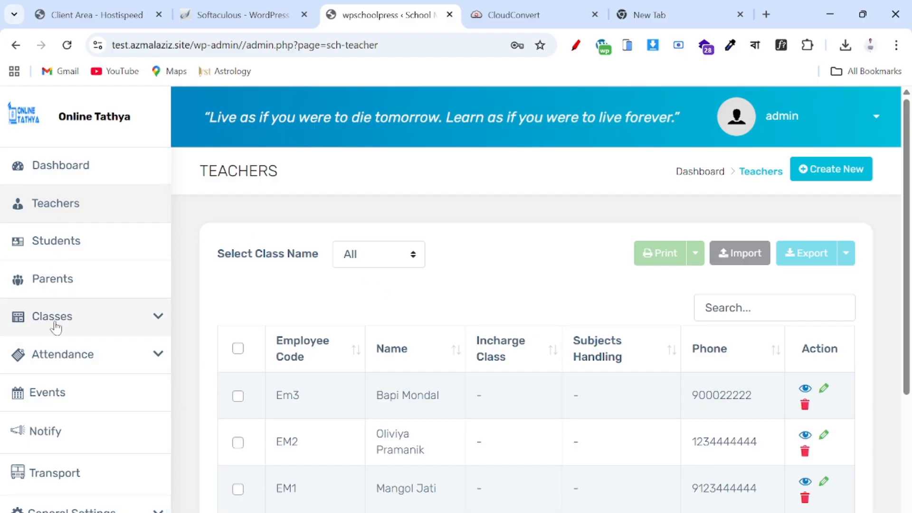
# - Go to the Classes list and start creating a new class
pyautogui.click(81, 316)
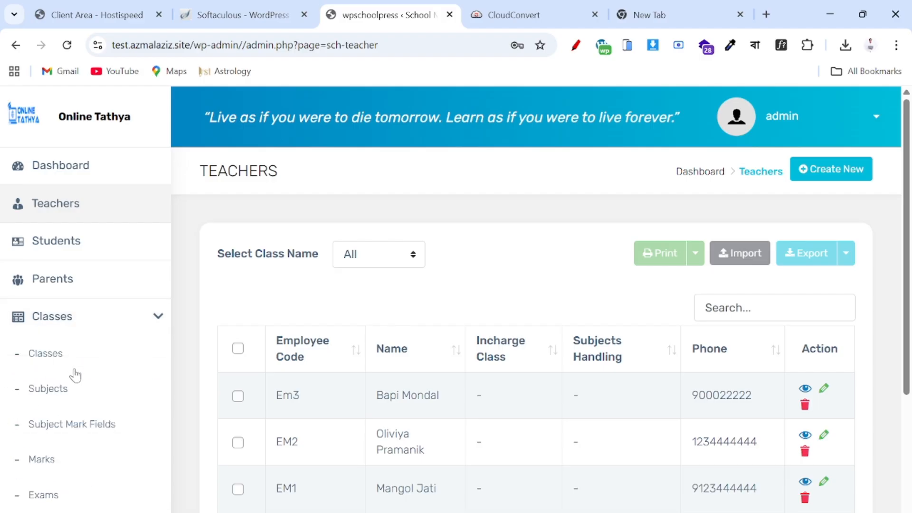
pyautogui.click(40, 361)
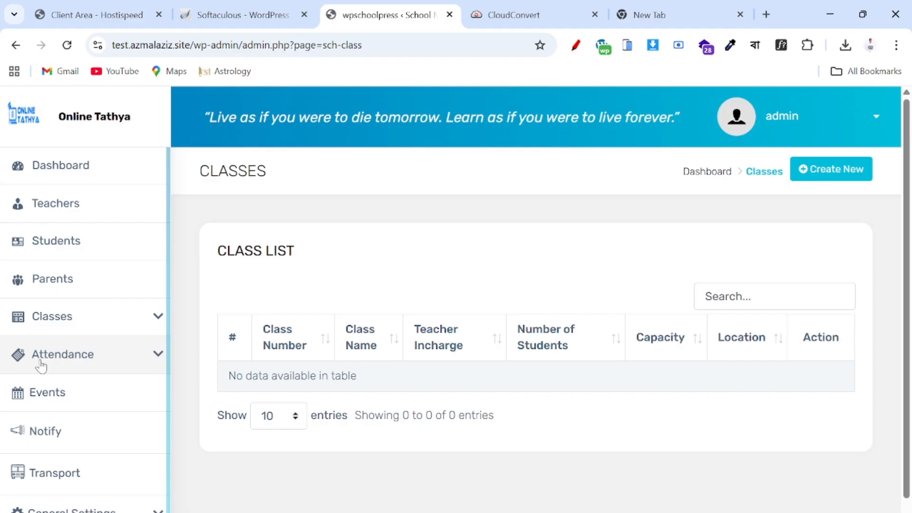
pyautogui.scroll(-1, 346, 326)
pyautogui.scroll(1, 346, 326)
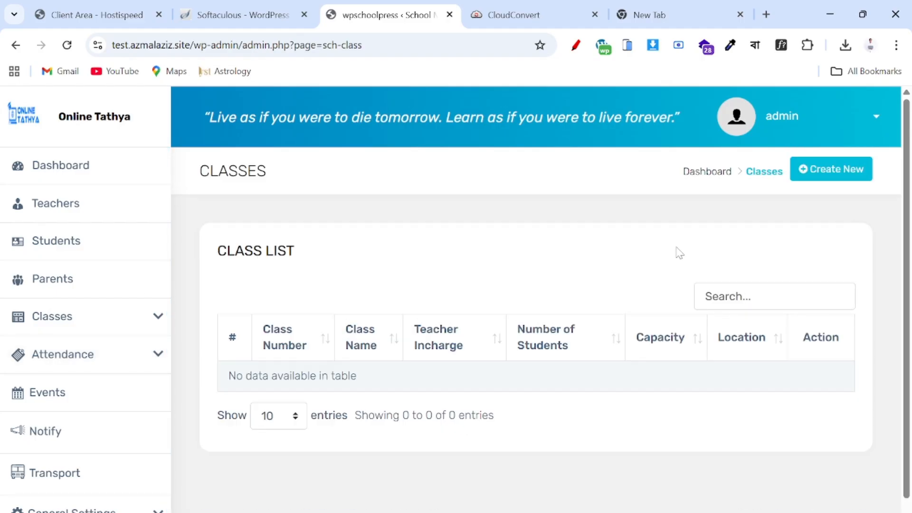
pyautogui.click(814, 169)
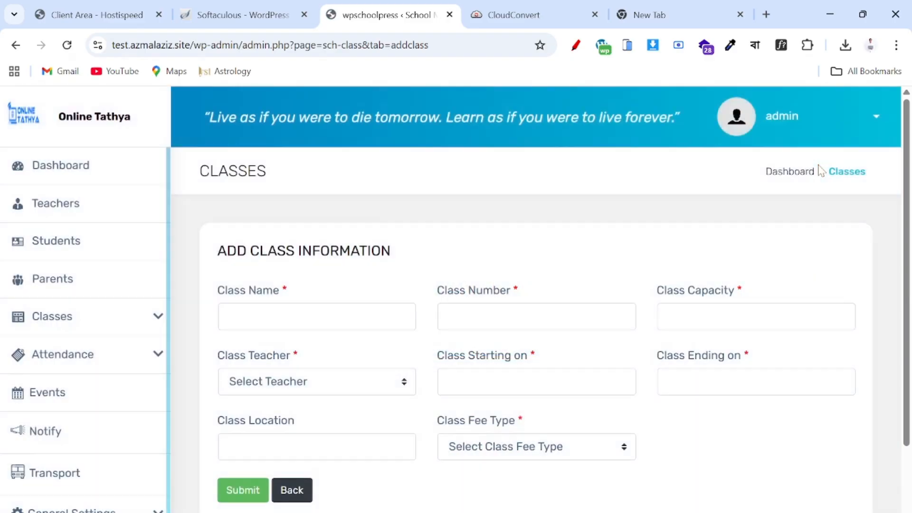
# - Enter class name Class 1, class number 1 and capacity 50
pyautogui.click(231, 317)
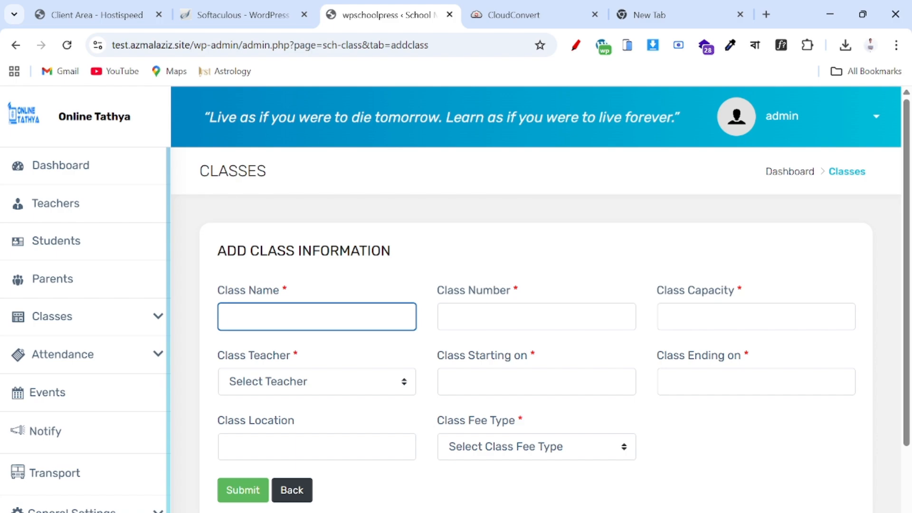
pyautogui.write('Class 1')
pyautogui.press('Tab')
pyautogui.write('1')
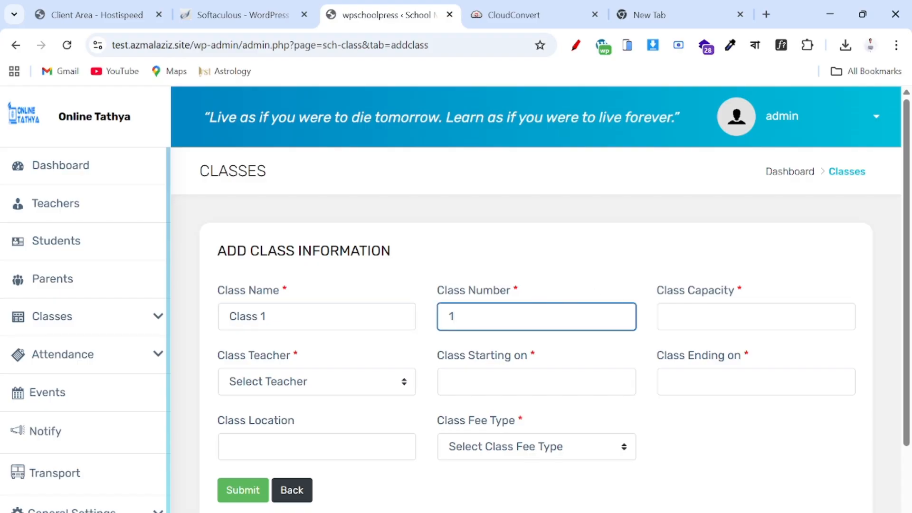
pyautogui.press('Tab')
pyautogui.write('50')
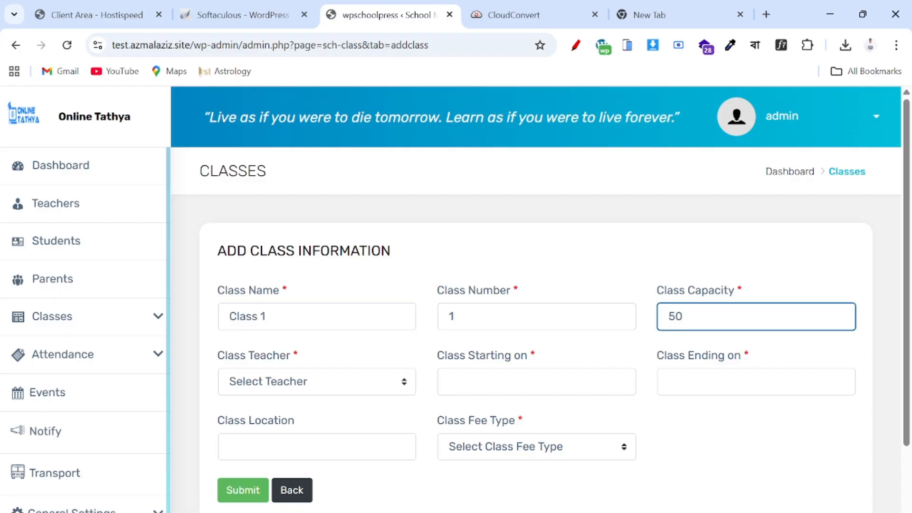
pyautogui.scroll(-1, 692, 318)
# - Assign the first listed teacher as the class teacher
pyautogui.click(331, 359)
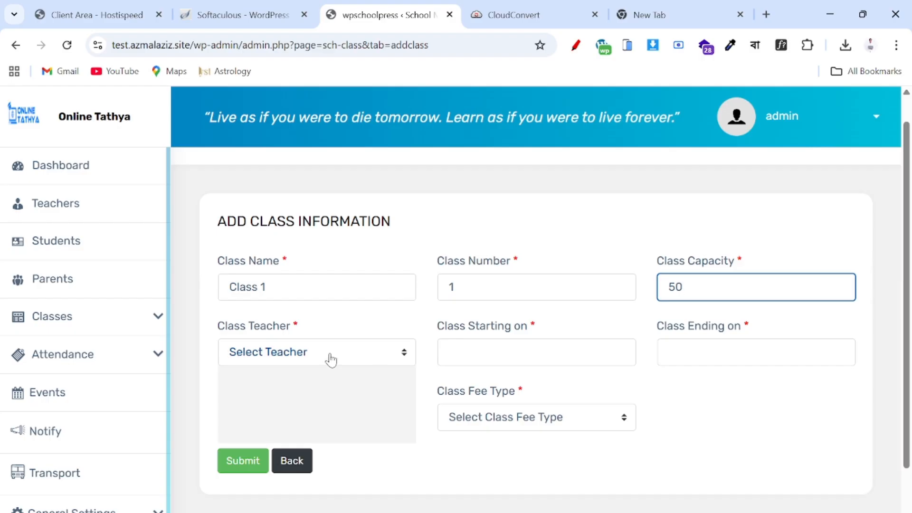
pyautogui.click(307, 352)
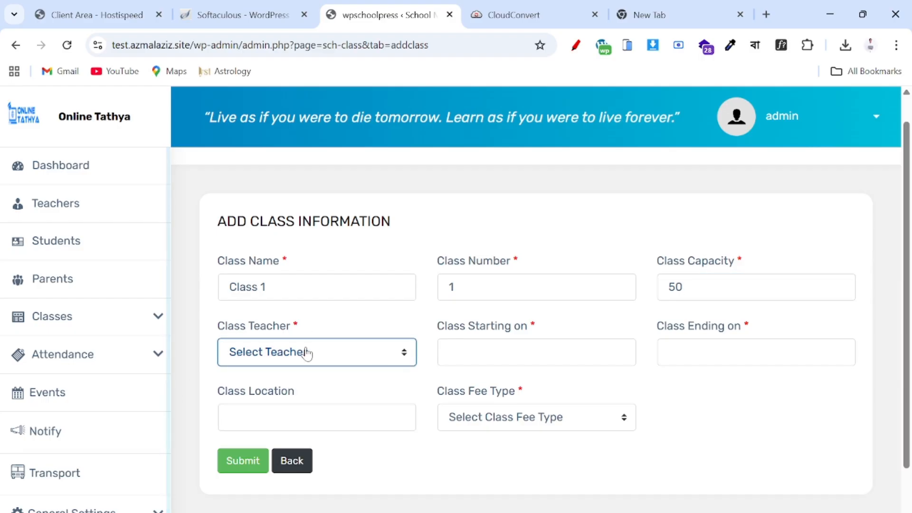
pyautogui.click(306, 353)
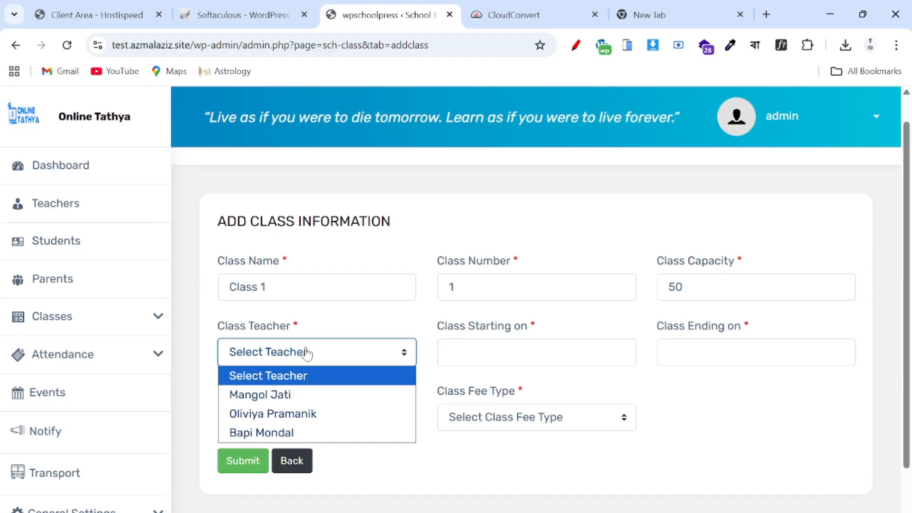
pyautogui.click(306, 353)
pyautogui.click(306, 352)
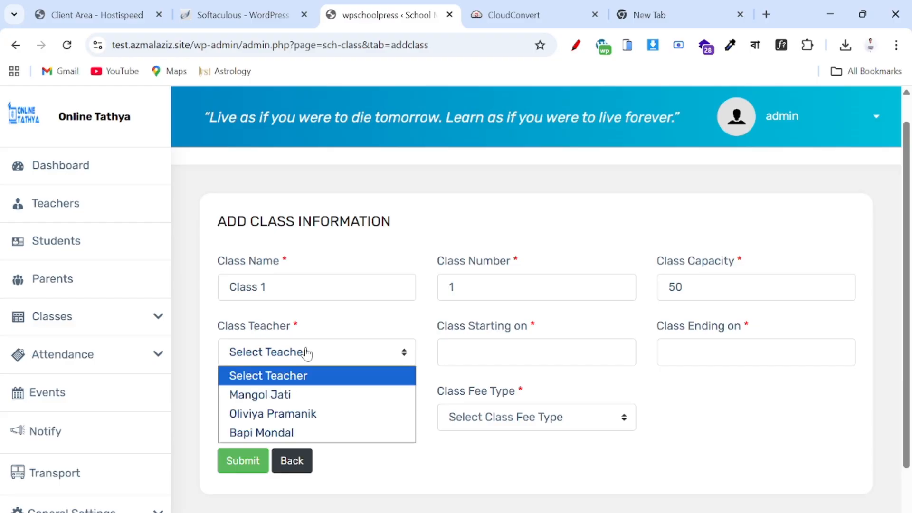
pyautogui.click(288, 396)
pyautogui.click(474, 352)
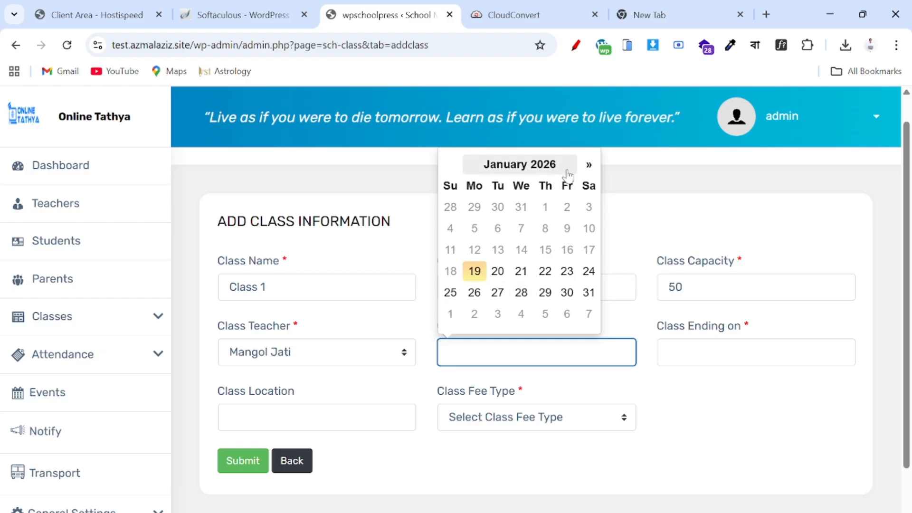
# - Set Class 1's start date to 02/01/2026 and end date to 02/01/2027
pyautogui.click(588, 165)
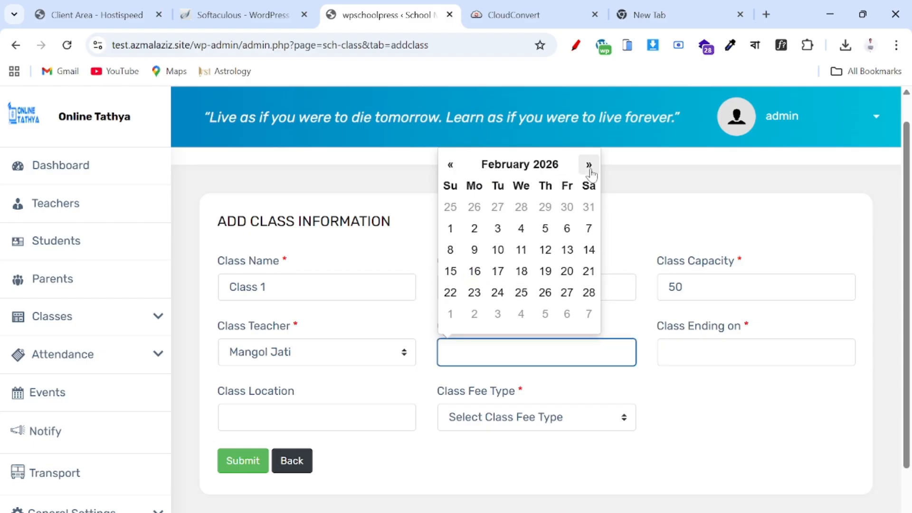
pyautogui.click(449, 232)
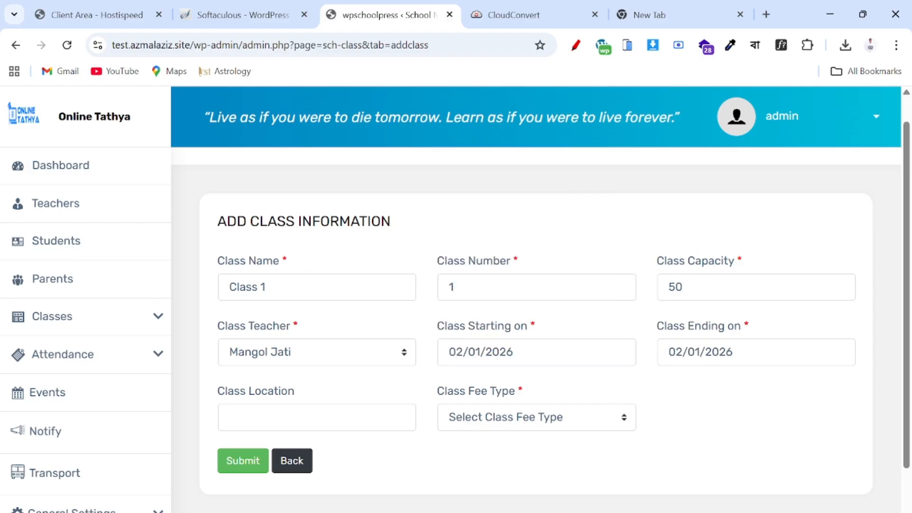
pyautogui.click(699, 342)
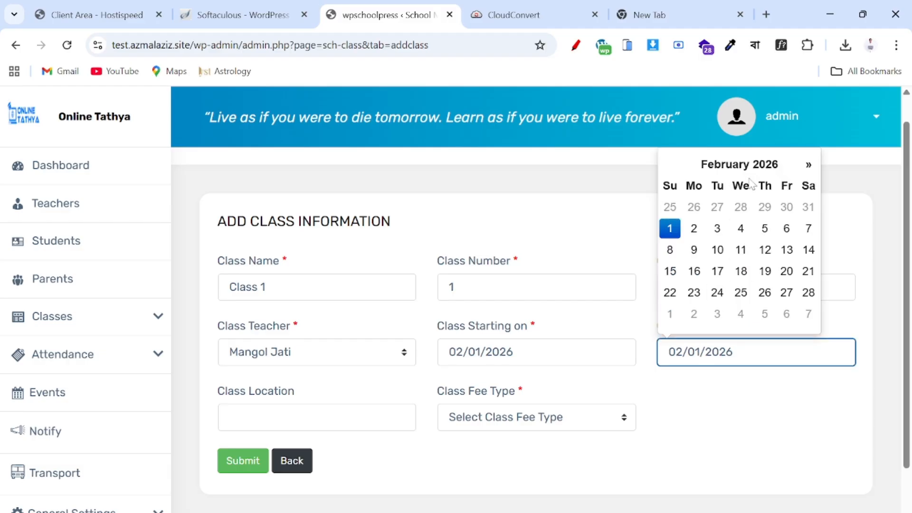
pyautogui.click(760, 165)
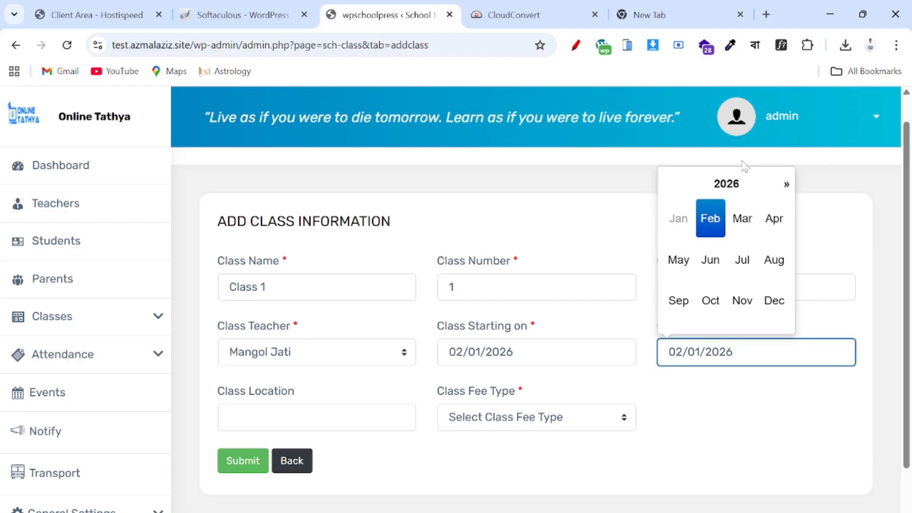
pyautogui.click(726, 184)
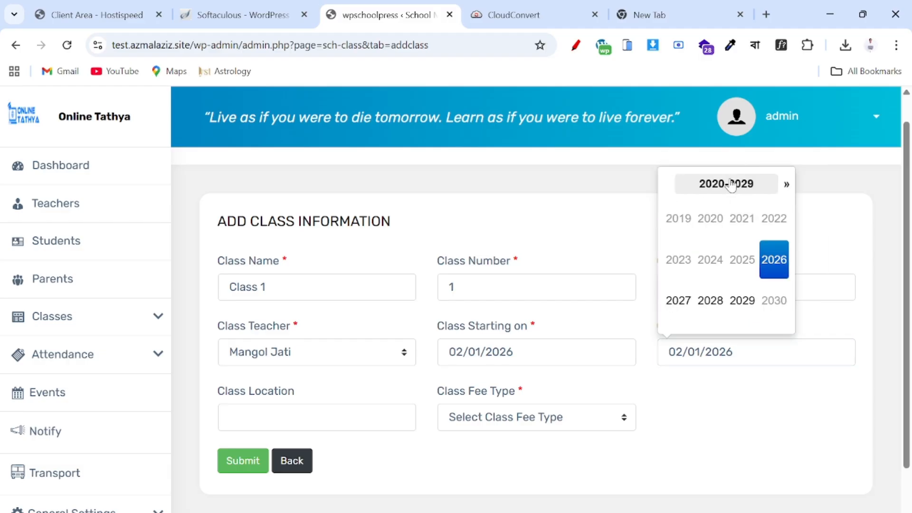
pyautogui.click(678, 301)
pyautogui.click(704, 446)
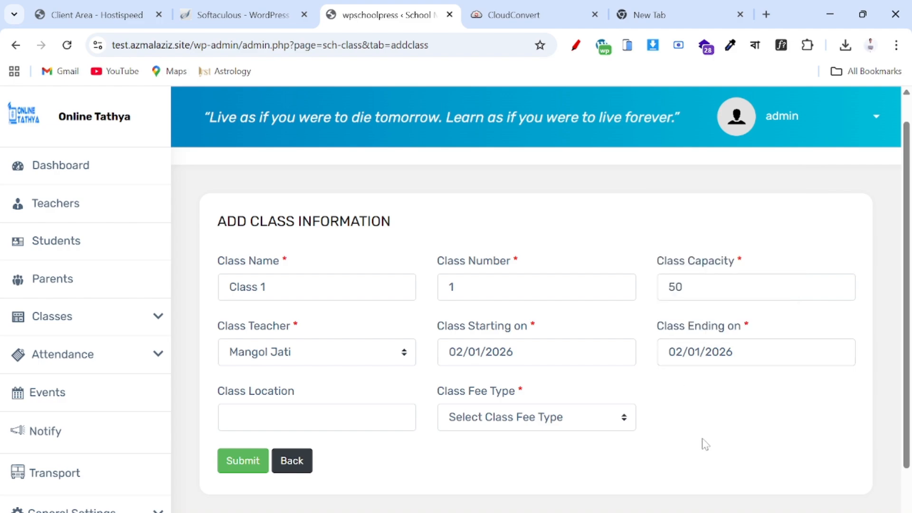
pyautogui.click(725, 359)
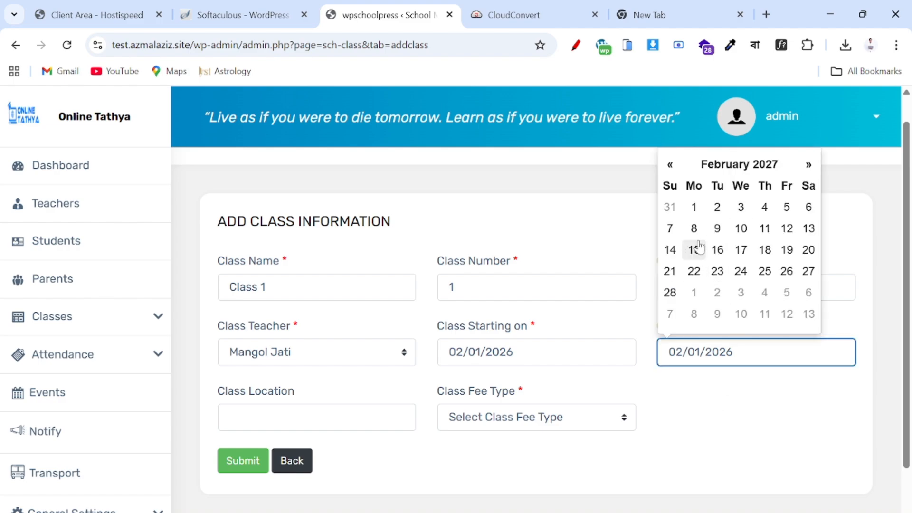
pyautogui.click(694, 207)
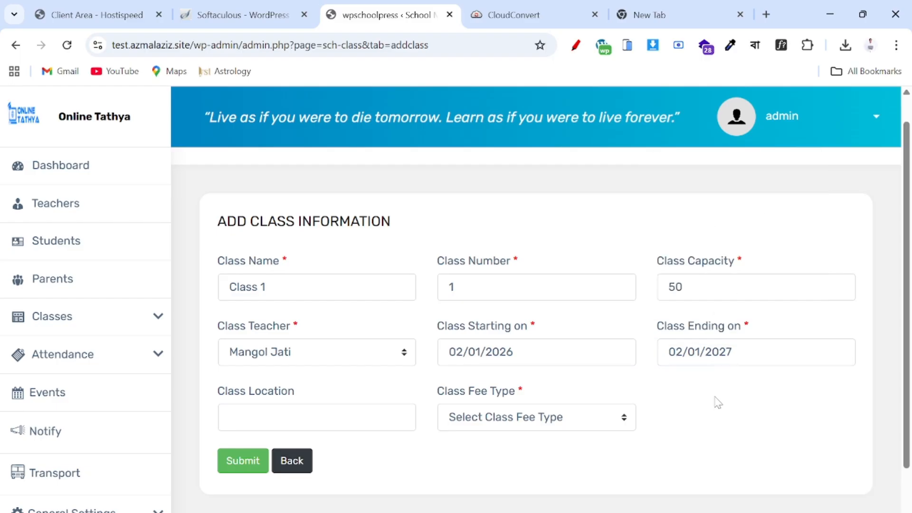
# - Enter location 'Institute', choose the Free fee type, and submit Class 1
pyautogui.click(330, 417)
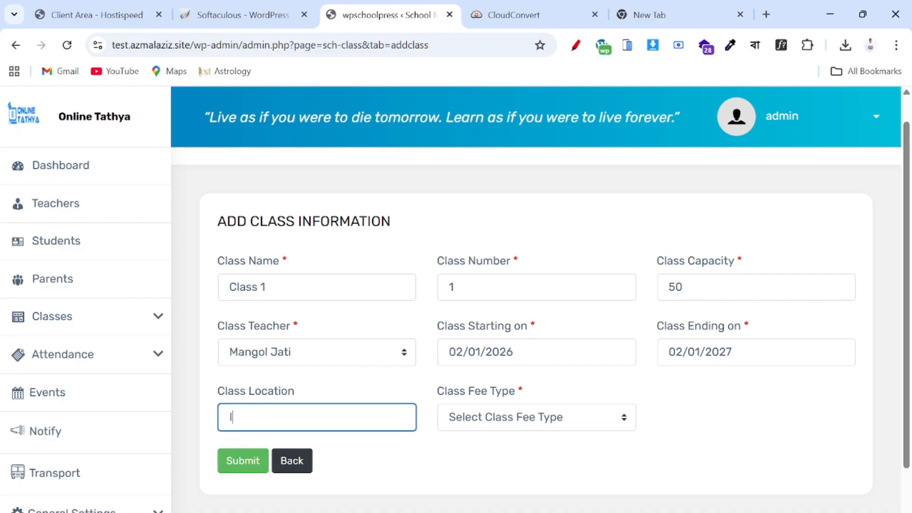
pyautogui.write('Institute')
pyautogui.click(520, 426)
pyautogui.click(460, 481)
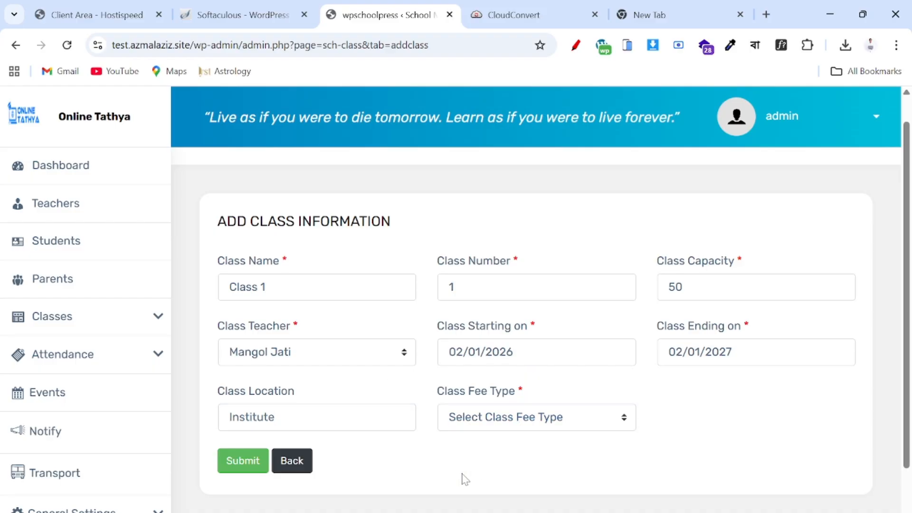
pyautogui.click(507, 426)
pyautogui.click(486, 458)
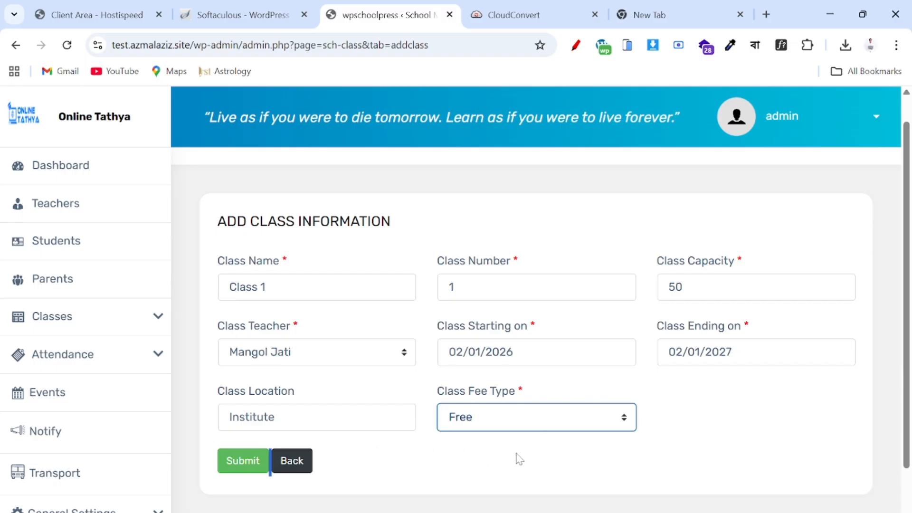
pyautogui.scroll(-1, 520, 459)
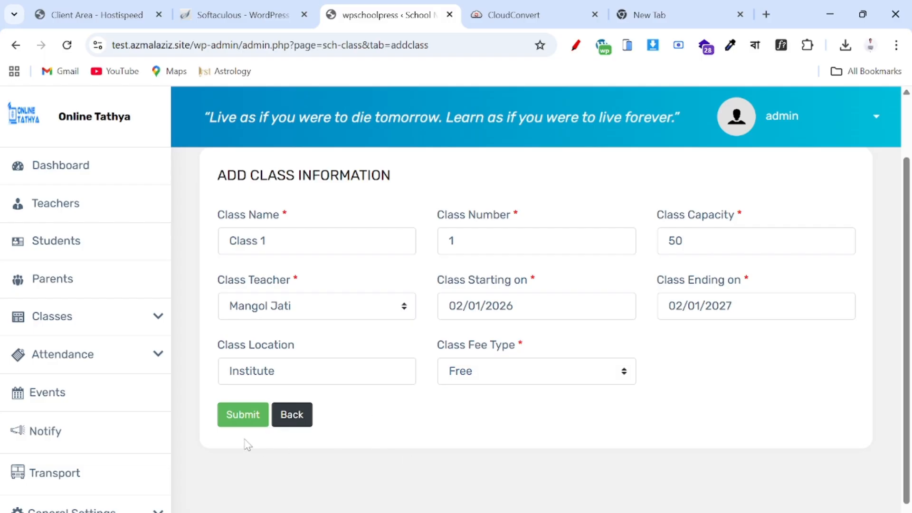
pyautogui.click(249, 411)
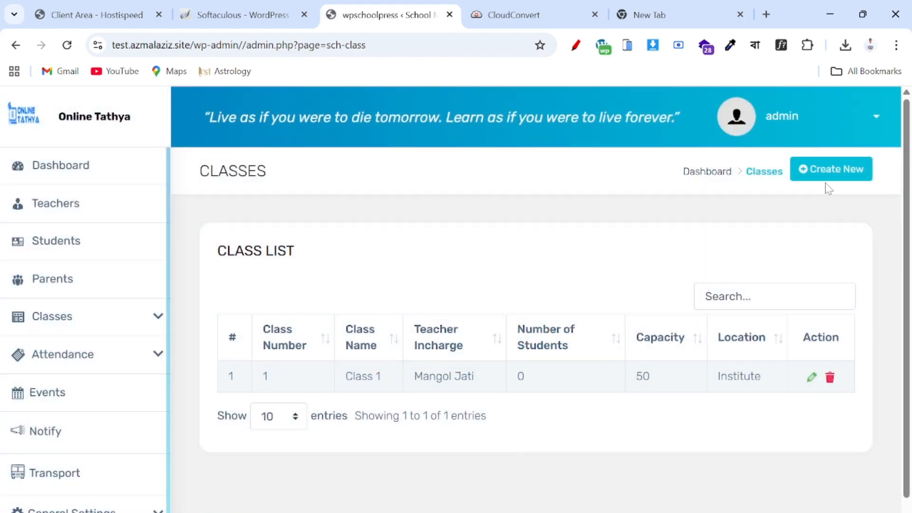
# - Create Class 2 with class number 2, capacity 40, and the chosen class teacher
pyautogui.click(840, 176)
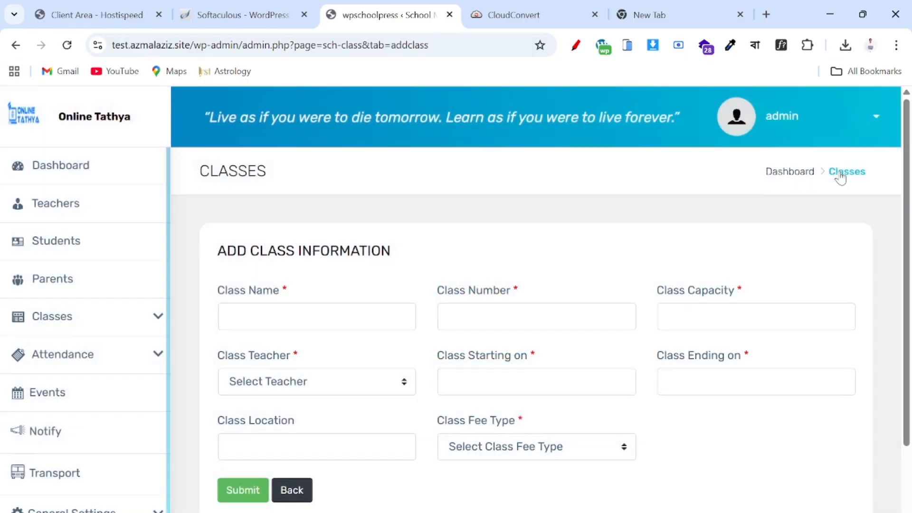
pyautogui.click(230, 316)
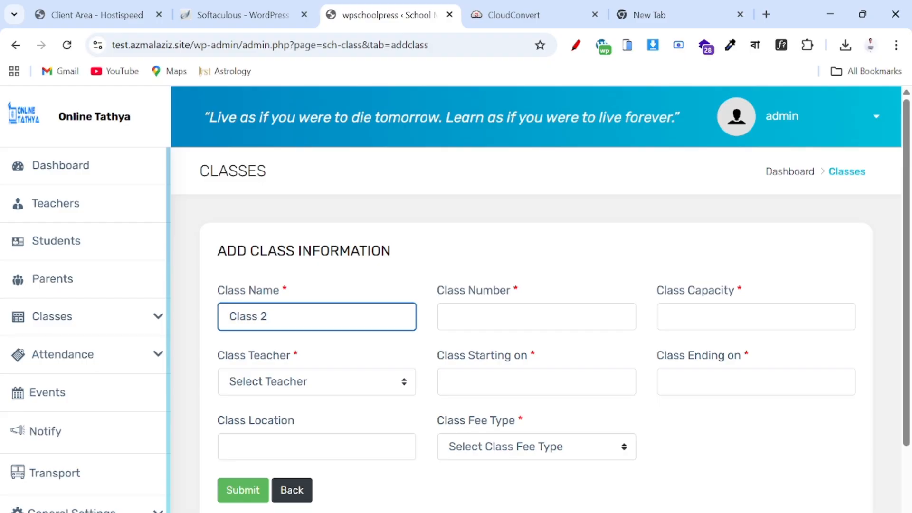
pyautogui.click(479, 317)
pyautogui.write('2')
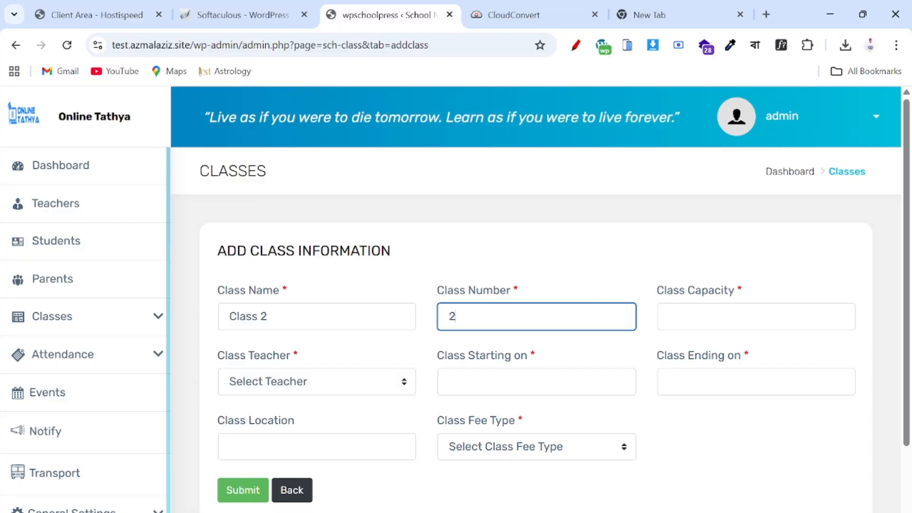
pyautogui.click(669, 317)
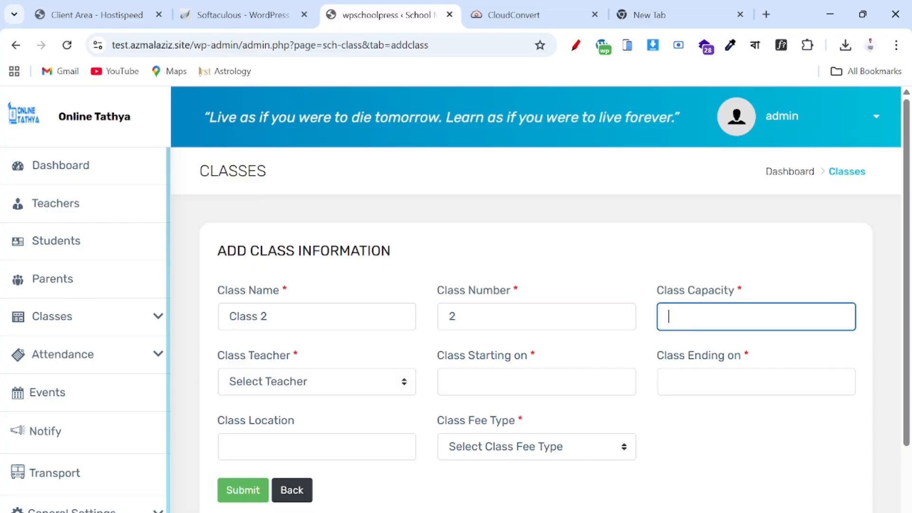
pyautogui.write('40')
pyautogui.click(294, 383)
pyautogui.click(257, 443)
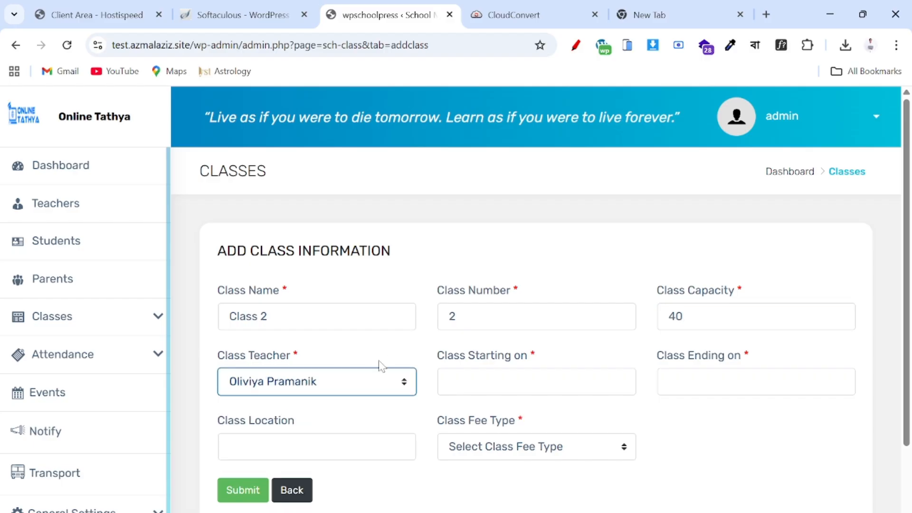
pyautogui.press('Tab')
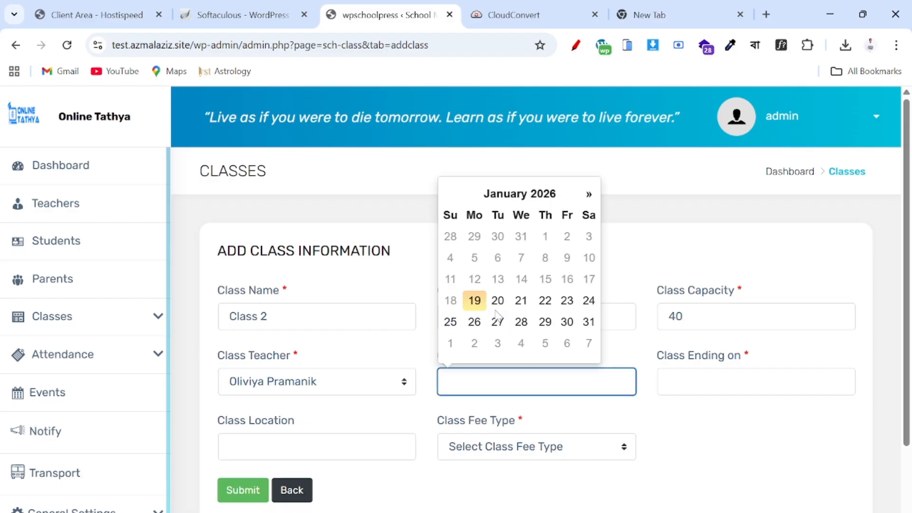
# - Set Class 2's start date to 02/01/2026 and end date to 02/01/2027
pyautogui.click(589, 193)
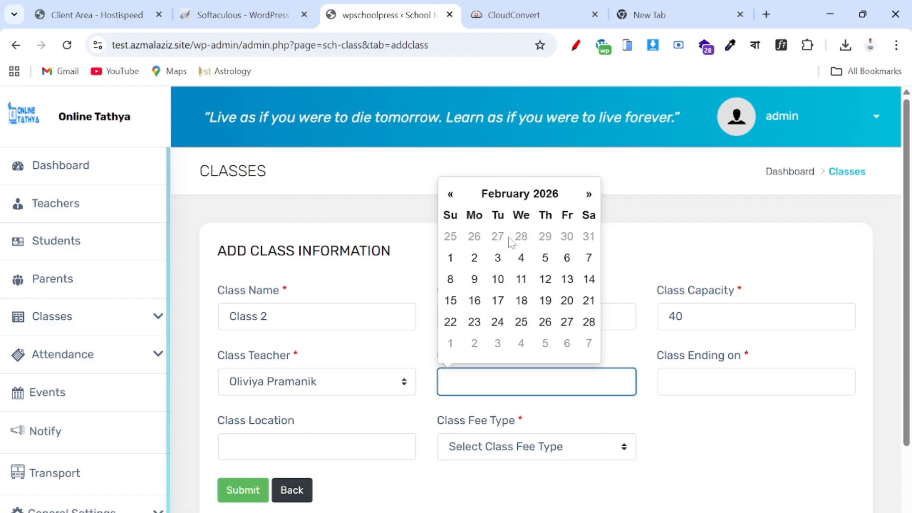
pyautogui.click(450, 258)
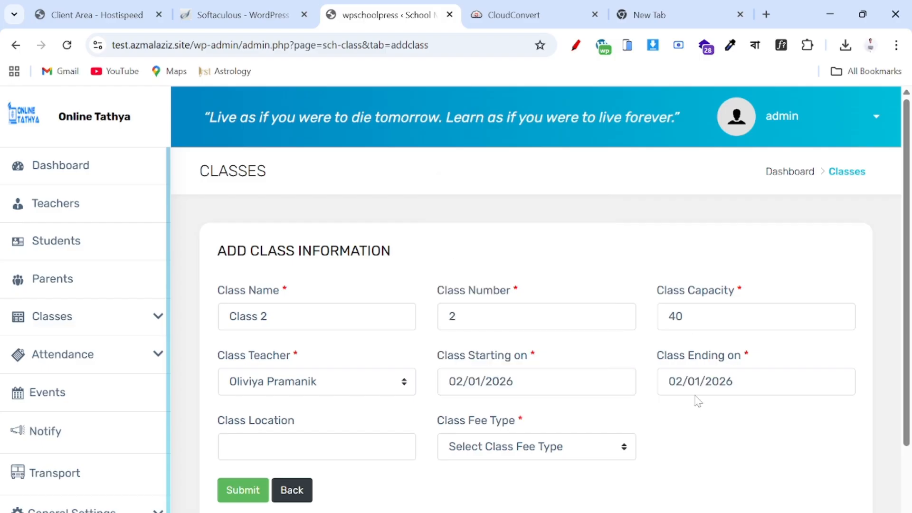
pyautogui.click(712, 382)
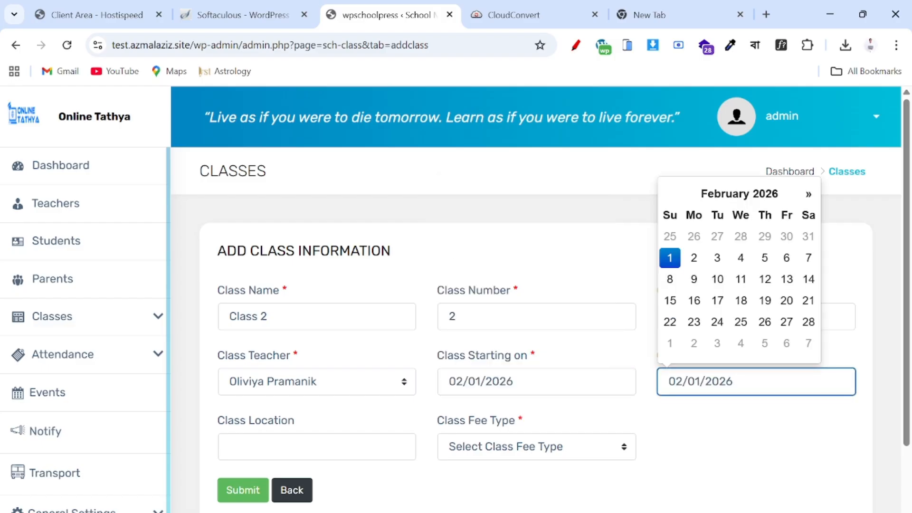
pyautogui.click(741, 199)
pyautogui.click(726, 213)
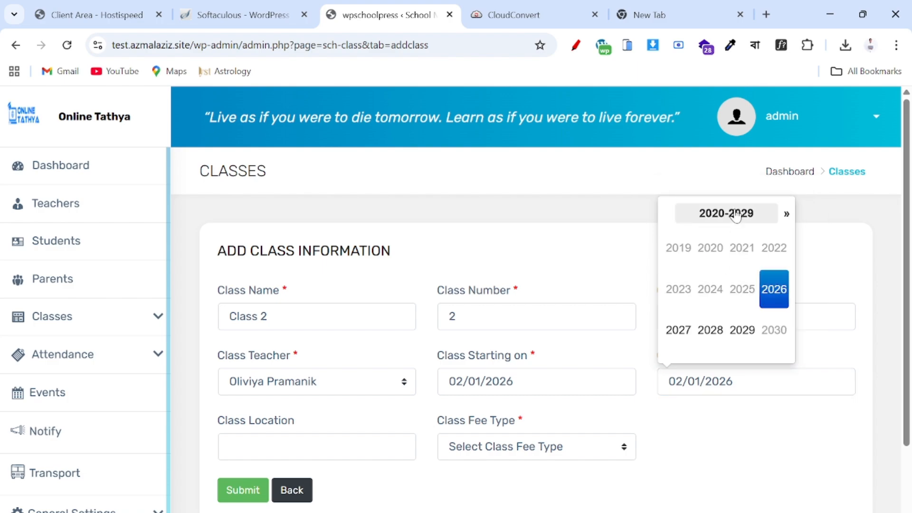
pyautogui.click(678, 338)
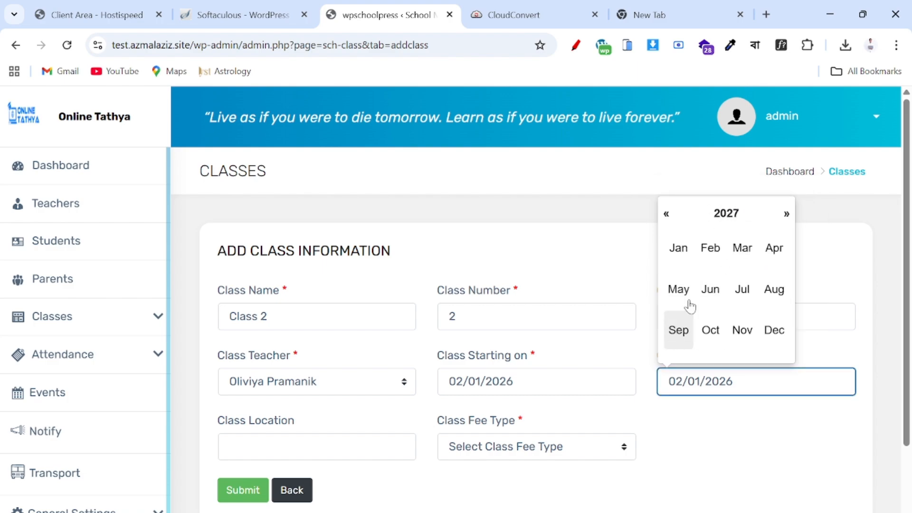
pyautogui.click(724, 243)
pyautogui.click(696, 242)
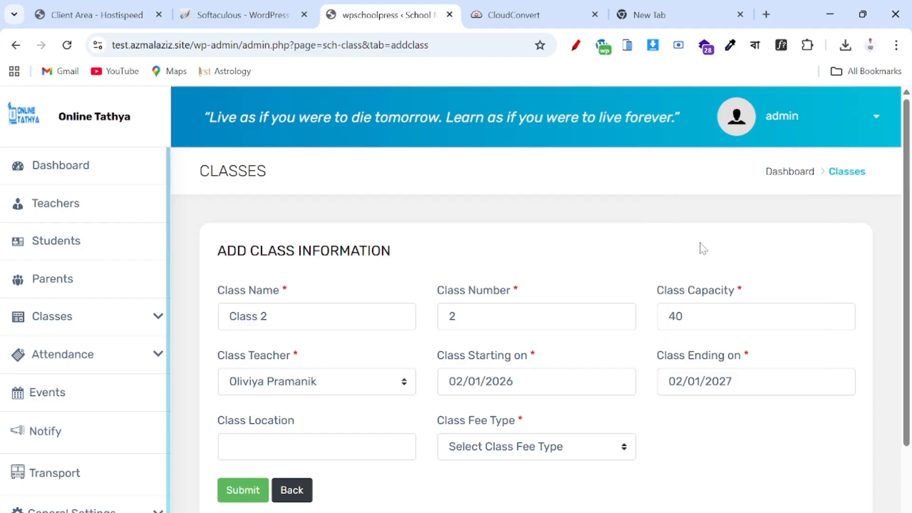
# - Choose the Free fee type and submit Class 2
pyautogui.scroll(-2, 629, 452)
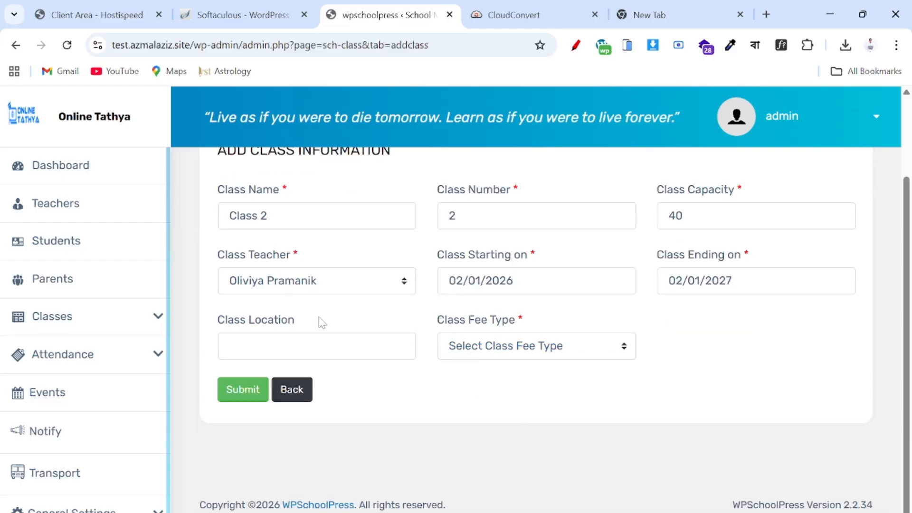
pyautogui.click(320, 346)
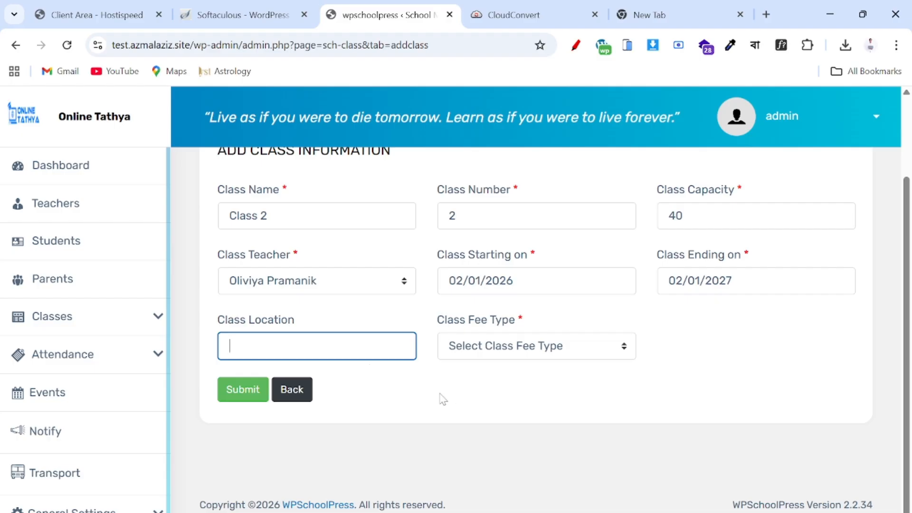
pyautogui.click(547, 348)
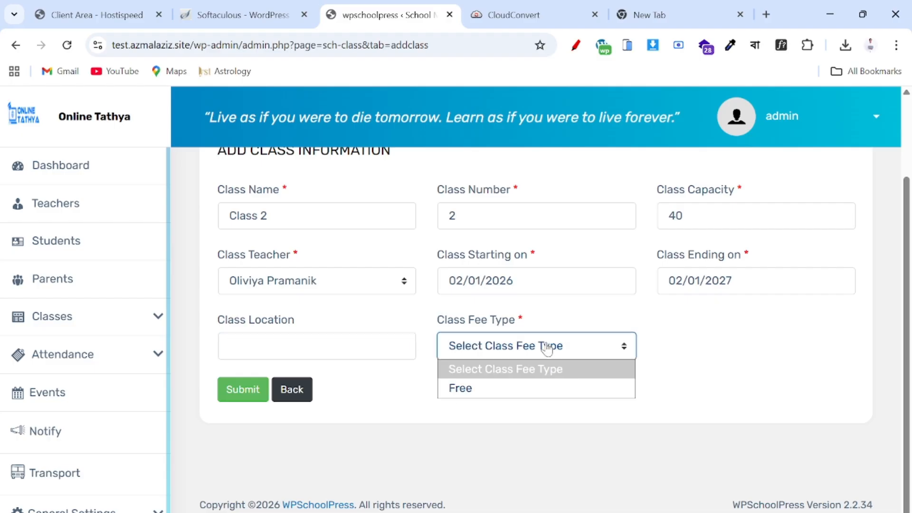
pyautogui.click(479, 388)
pyautogui.click(221, 390)
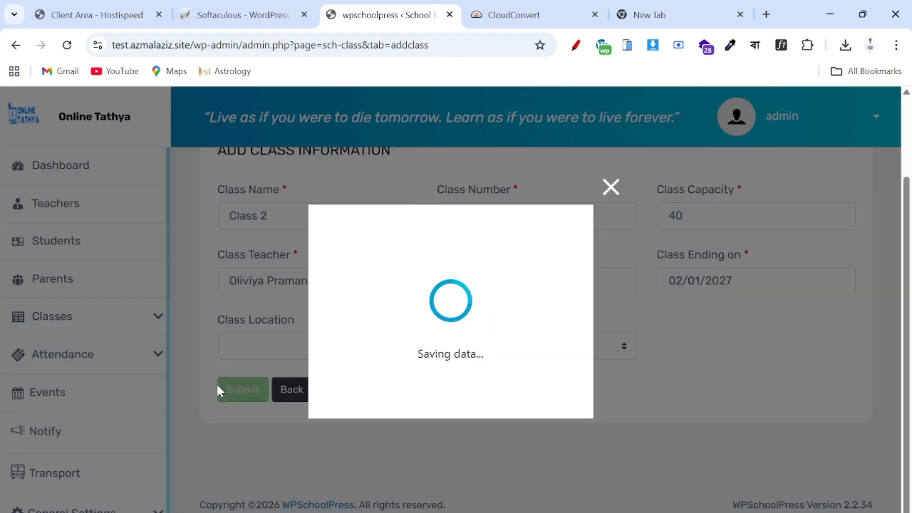
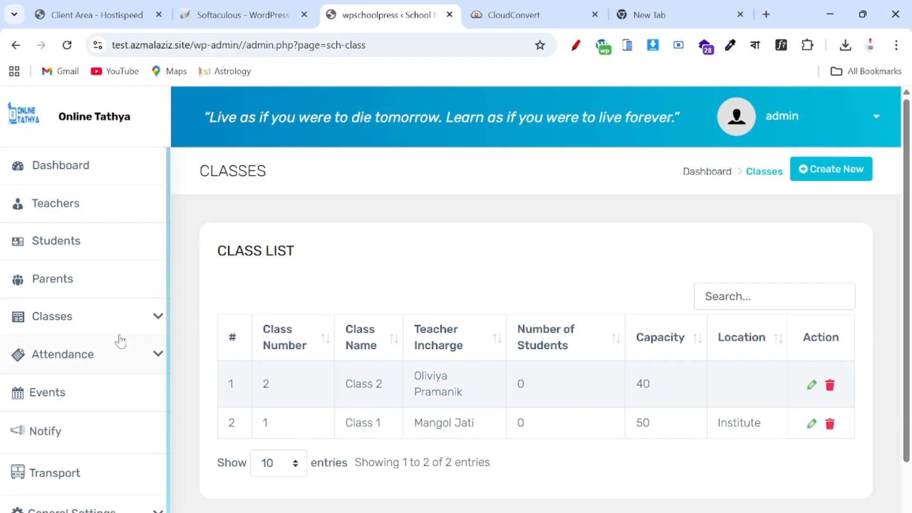
# - Delete the Break subject from the Subjects page, leaving the list empty
pyautogui.click(131, 318)
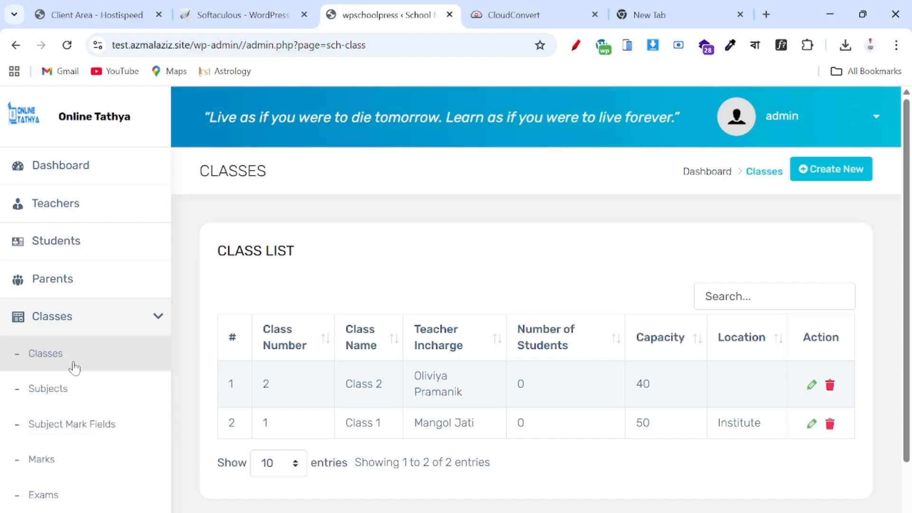
pyautogui.click(60, 394)
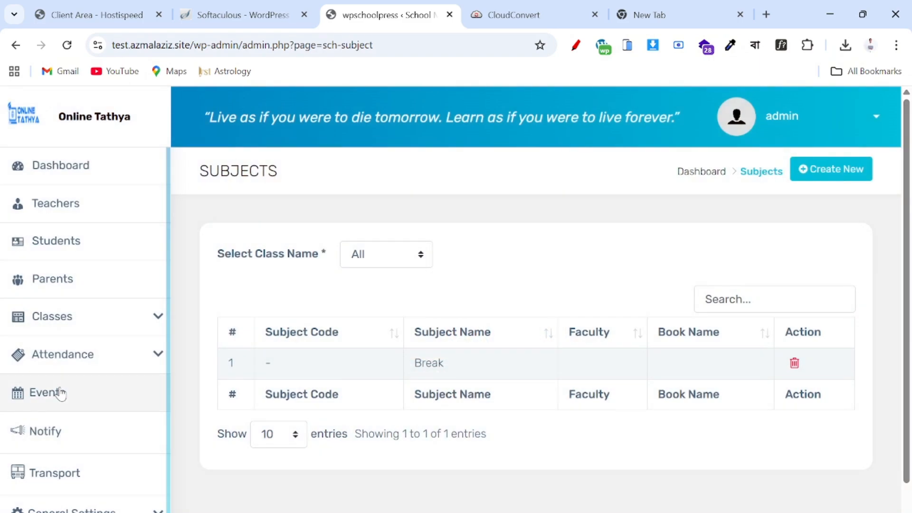
pyautogui.scroll(-2, 505, 330)
pyautogui.scroll(2, 505, 330)
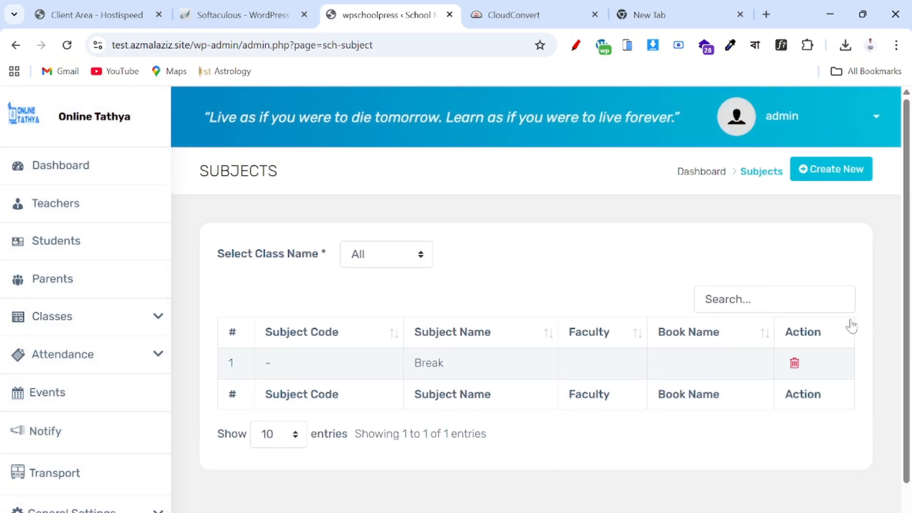
pyautogui.click(792, 365)
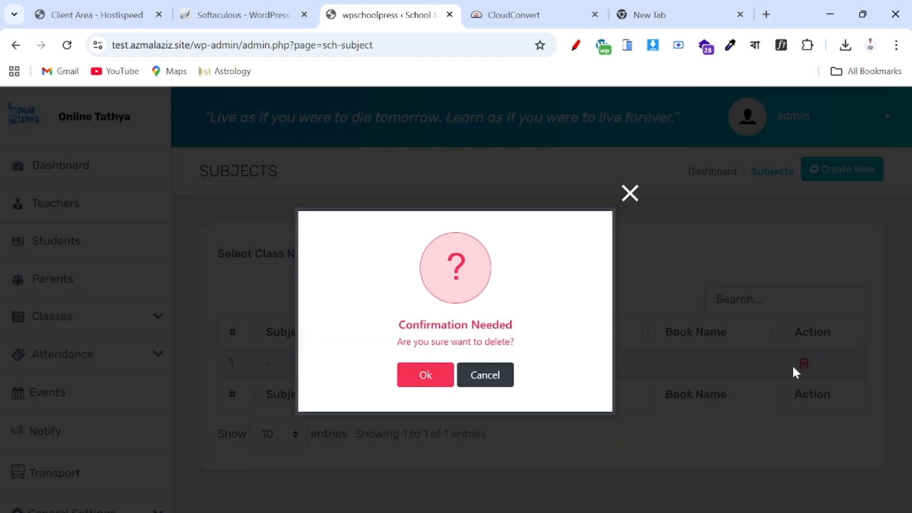
pyautogui.click(434, 374)
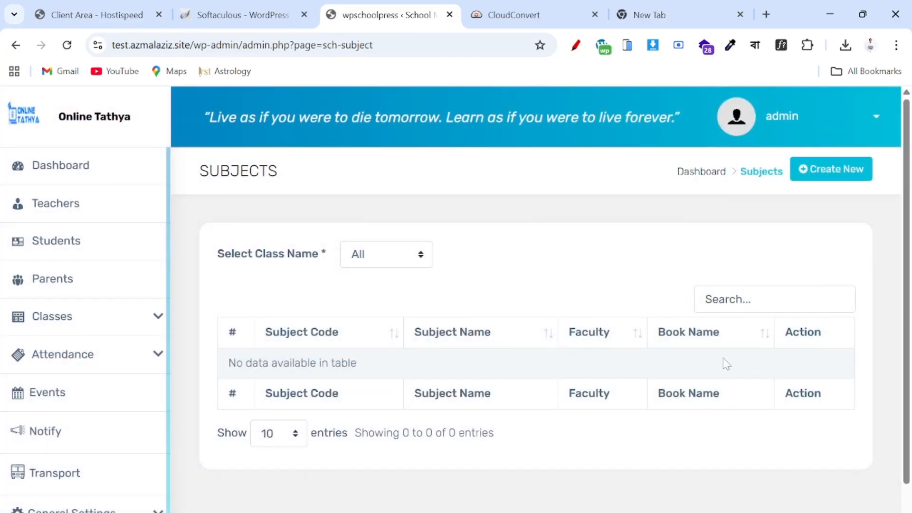
# - Start a new subject entry assigned to Class 1
pyautogui.click(837, 175)
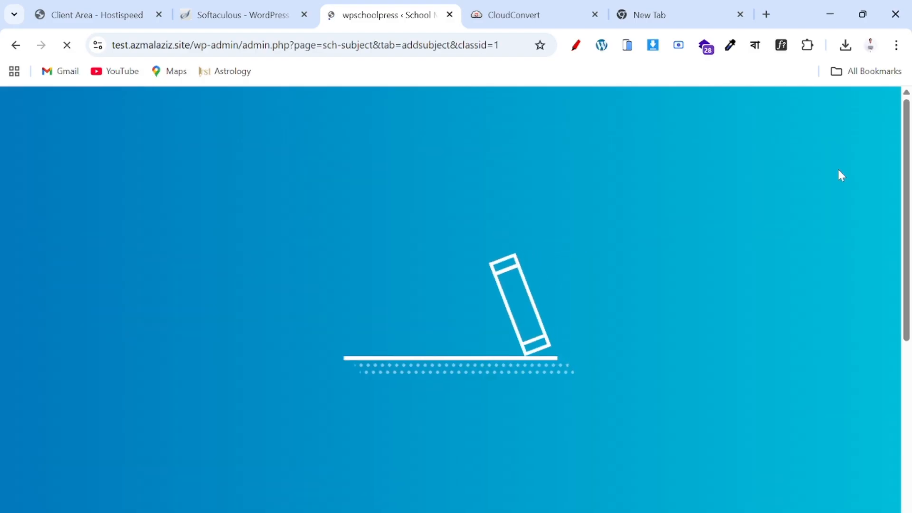
pyautogui.scroll(-3, 472, 346)
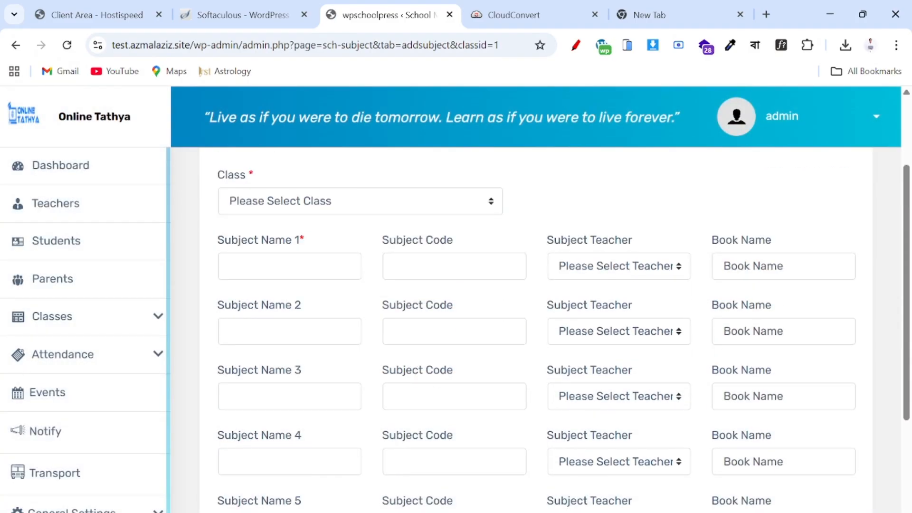
pyautogui.click(364, 211)
pyautogui.click(365, 211)
pyautogui.click(364, 212)
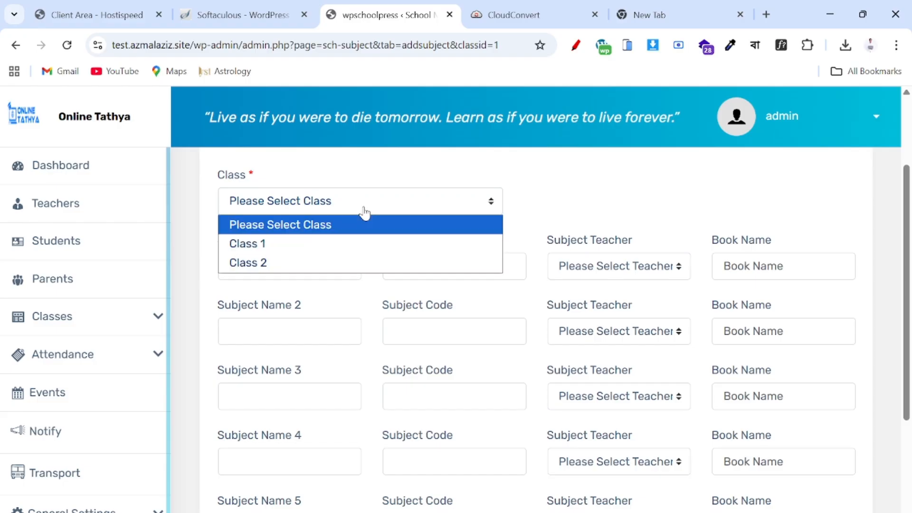
pyautogui.click(270, 247)
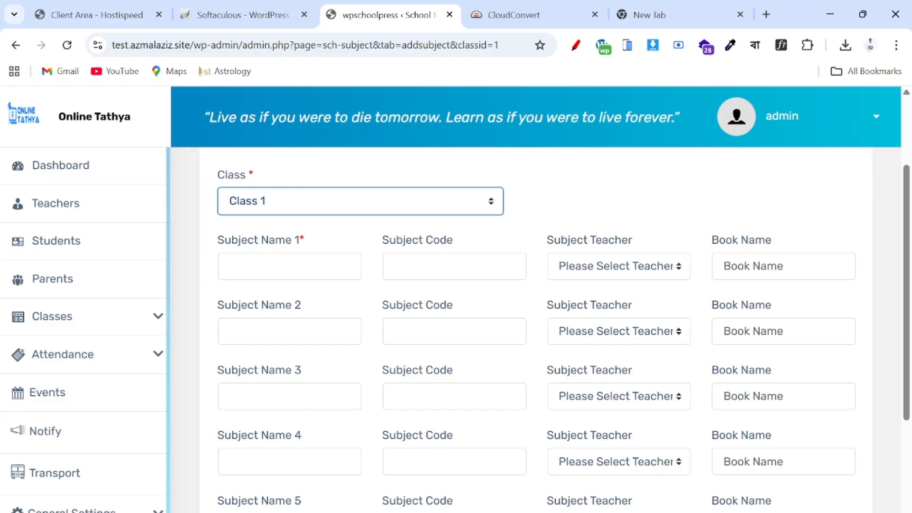
# - Fill the first row with Bengali, code Beng, a subject teacher and book name Bengali
pyautogui.click(289, 266)
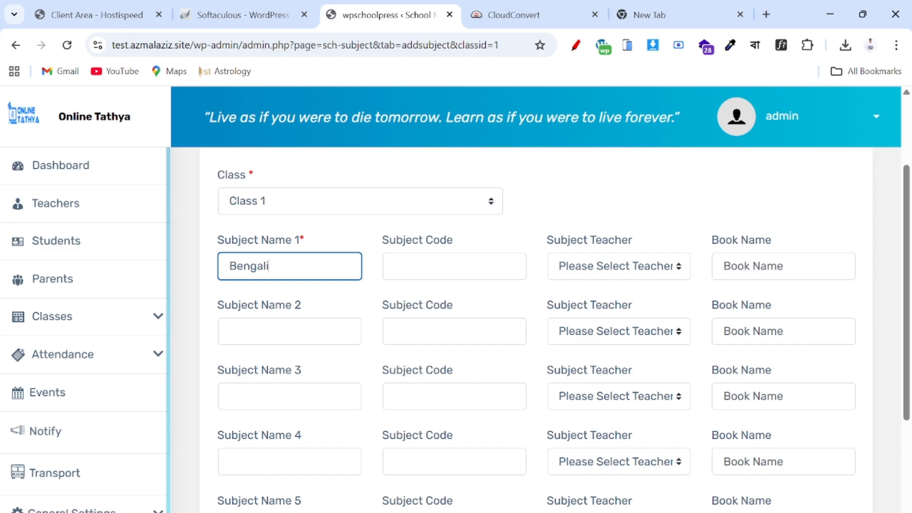
pyautogui.click(454, 266)
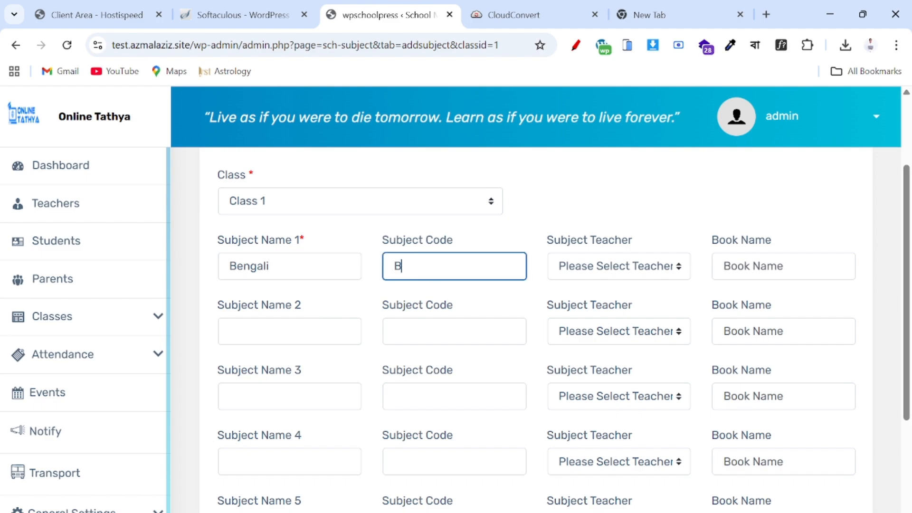
pyautogui.write('Beng')
pyautogui.click(611, 255)
pyautogui.click(611, 266)
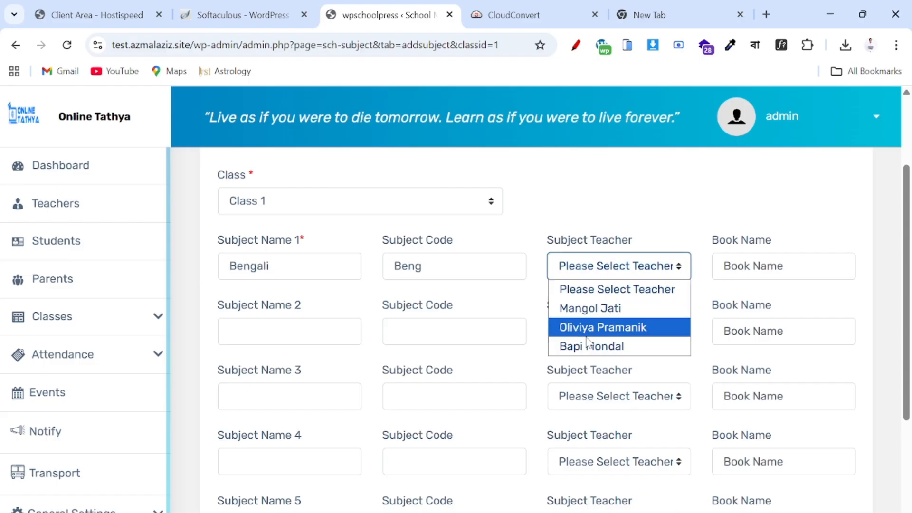
pyautogui.click(602, 327)
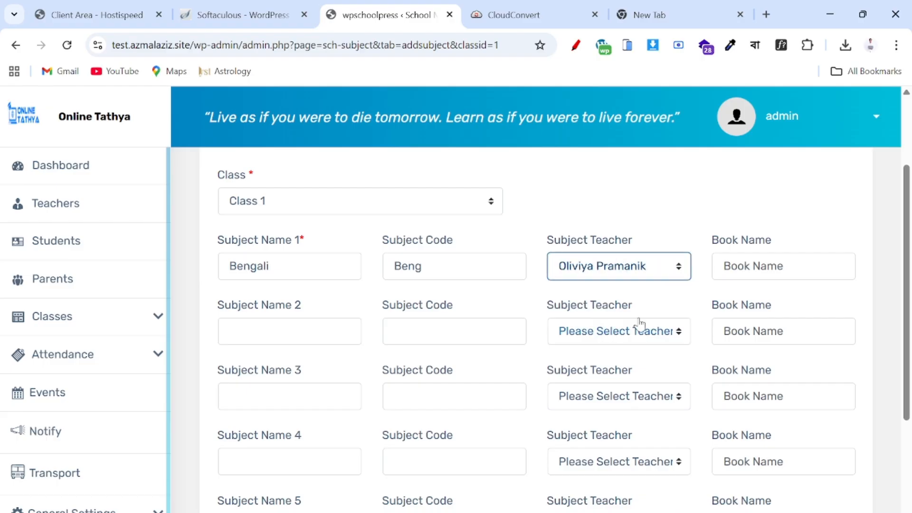
pyautogui.click(760, 266)
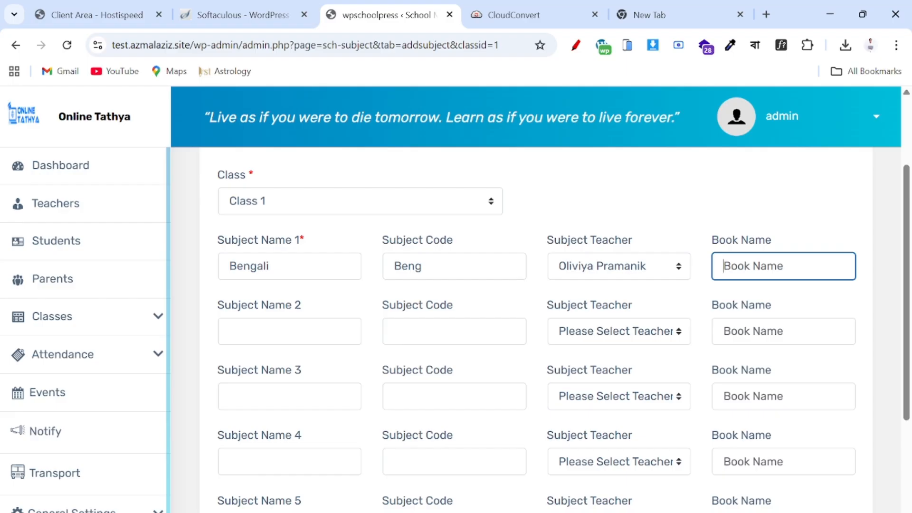
pyautogui.write('Bengali')
# - Fill the second row with English, code Eng, and its subject teacher
pyautogui.click(276, 327)
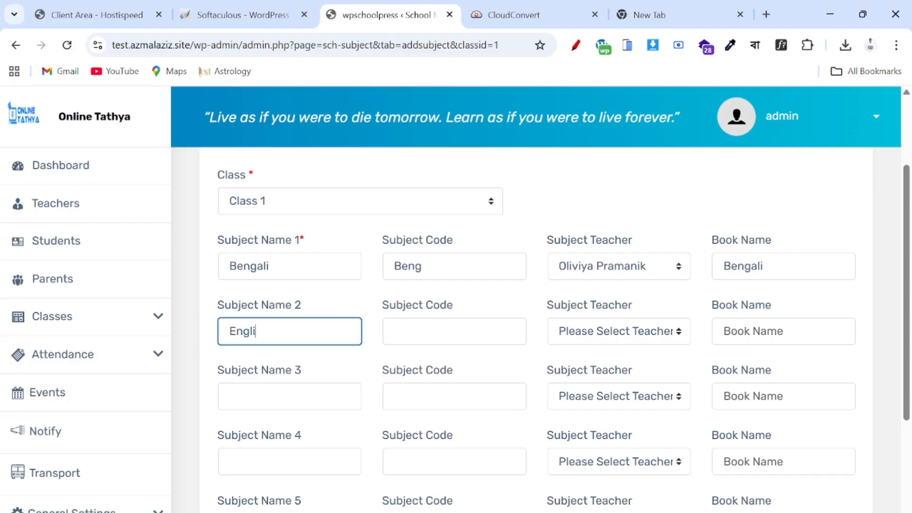
pyautogui.press('Tab')
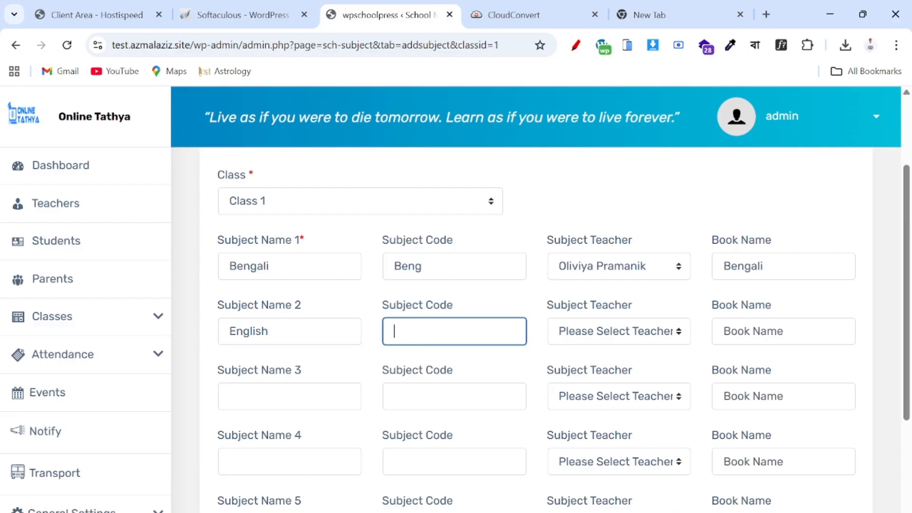
pyautogui.write('Eng')
pyautogui.click(603, 327)
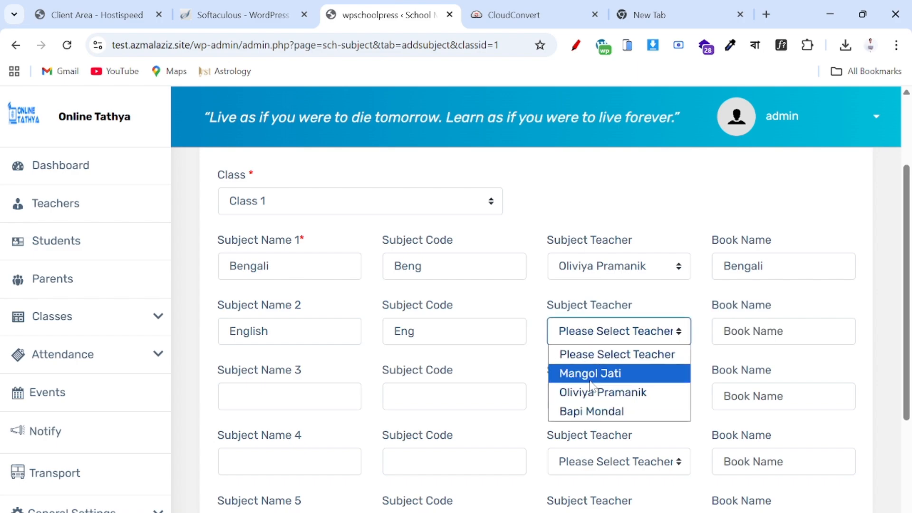
pyautogui.click(606, 373)
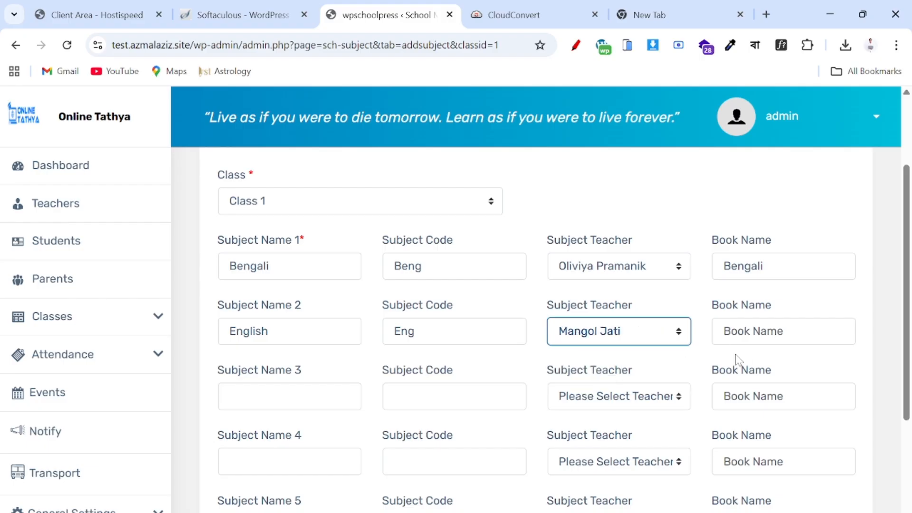
pyautogui.click(784, 331)
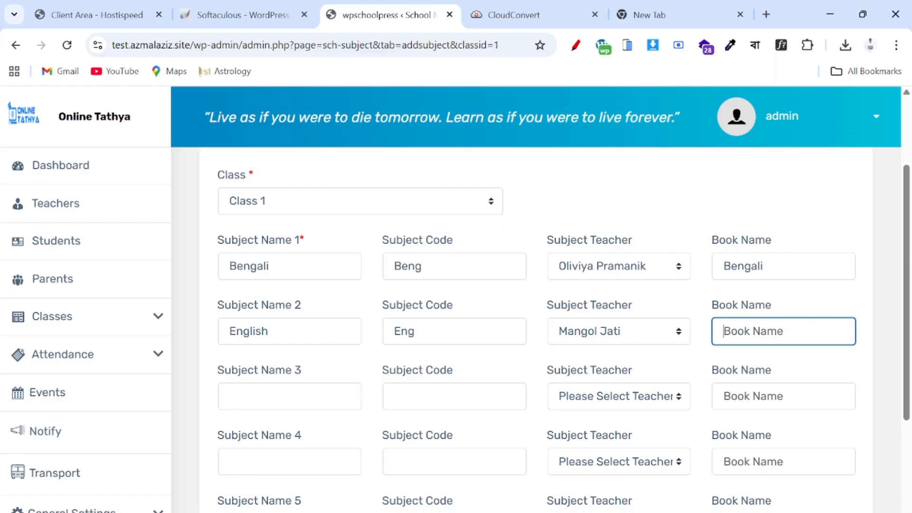
# - Fill the third row with Math, code Math, and its subject teacher
pyautogui.click(289, 396)
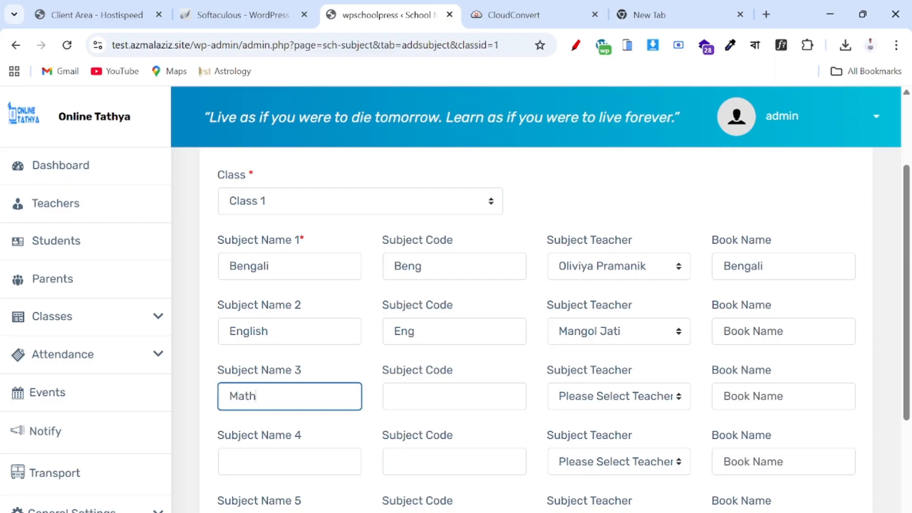
pyautogui.click(385, 403)
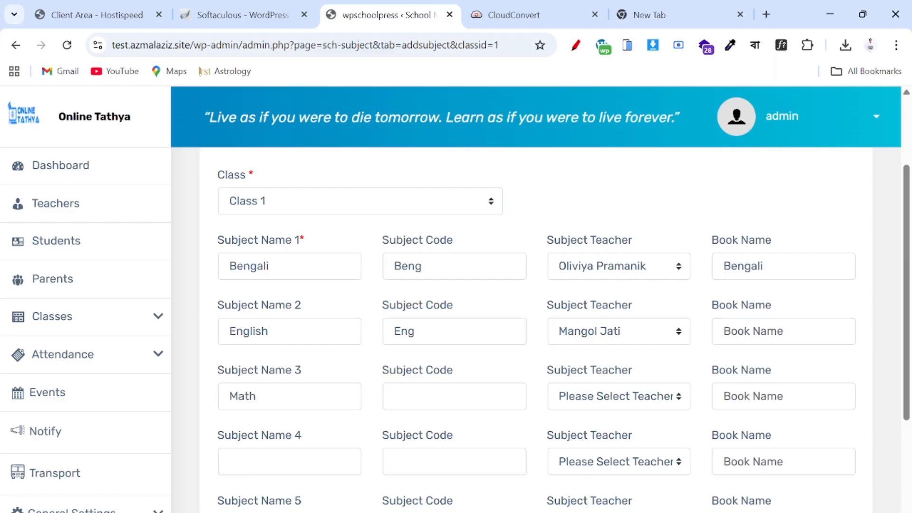
pyautogui.click(412, 397)
pyautogui.write('Math')
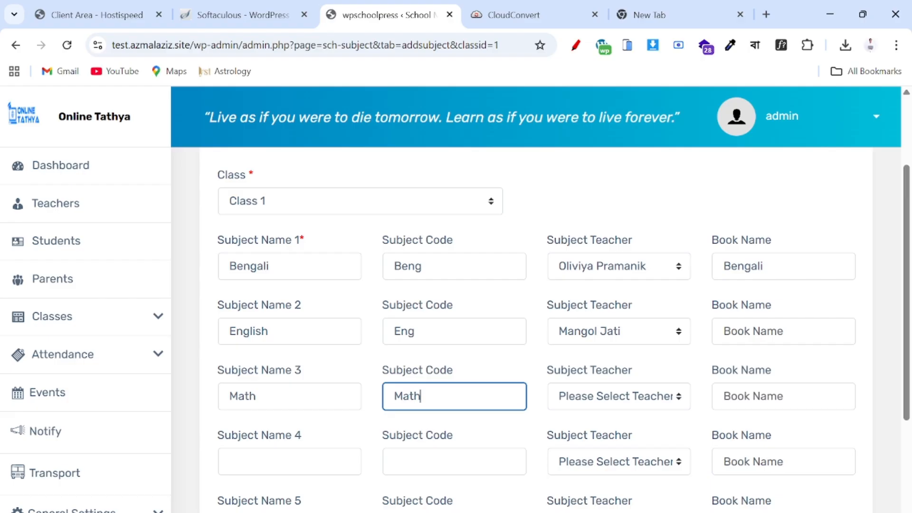
pyautogui.click(626, 399)
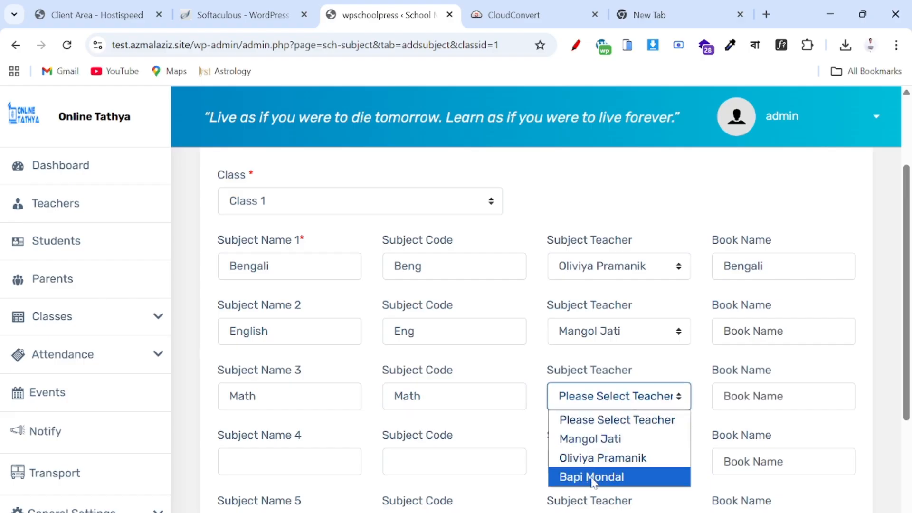
pyautogui.click(595, 477)
# - Submit the three Class 1 subjects and dismiss the success message
pyautogui.scroll(-4, 596, 482)
pyautogui.scroll(4, 596, 482)
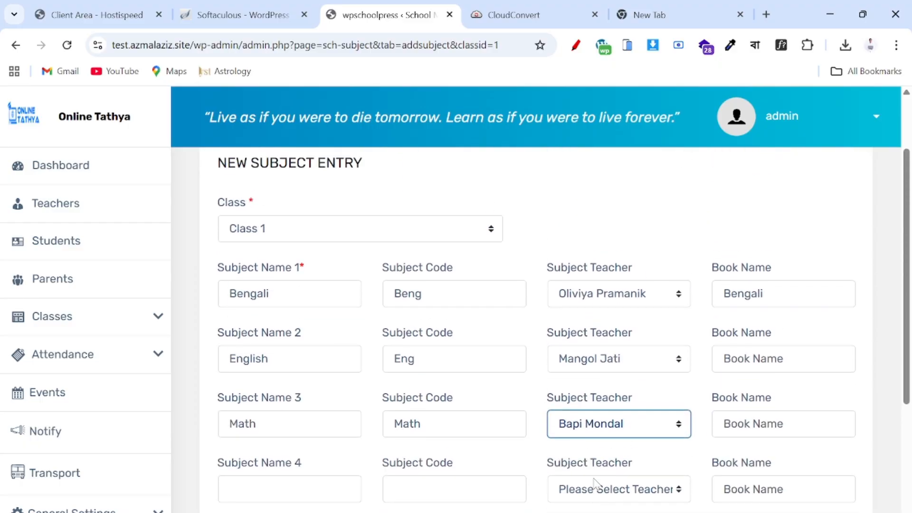
pyautogui.scroll(-2, 597, 485)
pyautogui.click(244, 494)
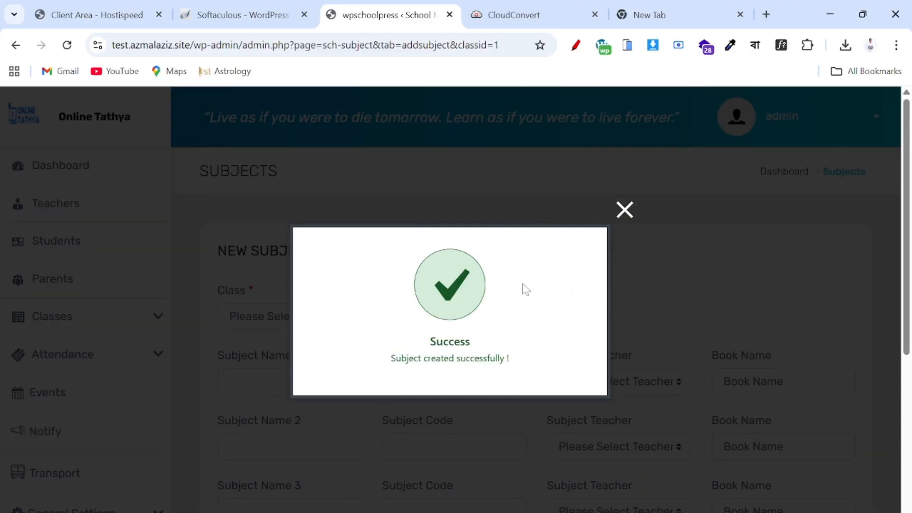
pyautogui.click(625, 210)
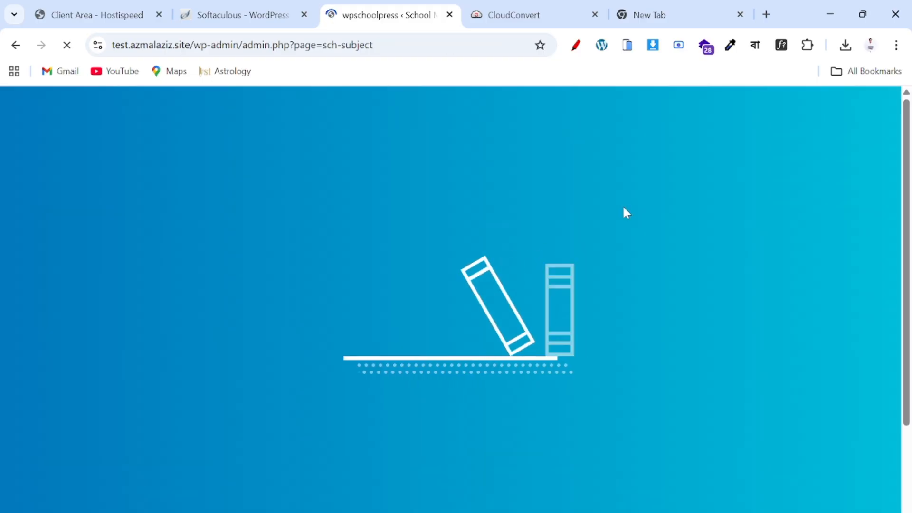
# - Check the saved Math, English and Bengali subjects, then start a fresh New Subject Entry form
pyautogui.scroll(-1, 626, 213)
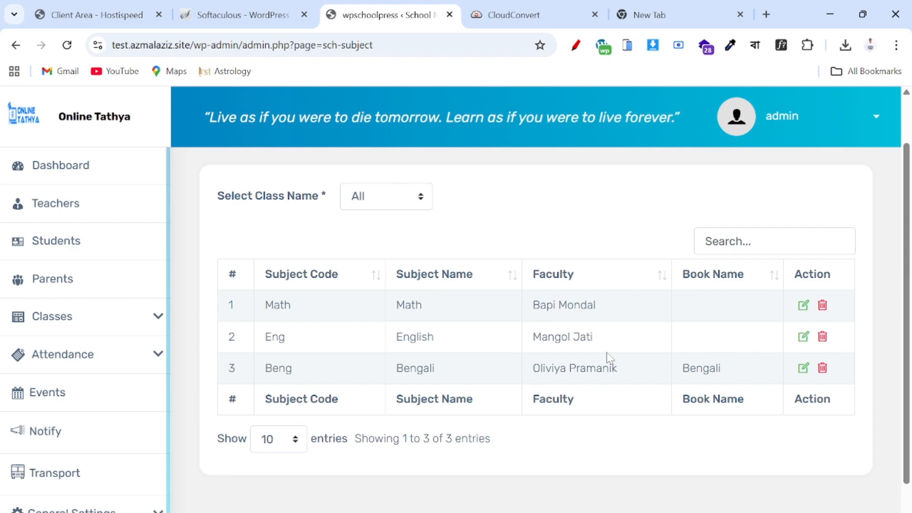
pyautogui.scroll(1, 610, 358)
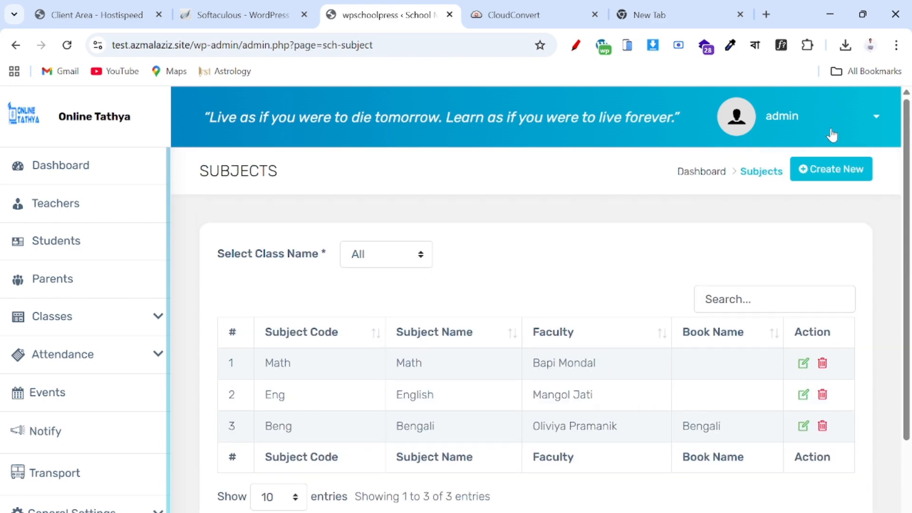
pyautogui.click(830, 170)
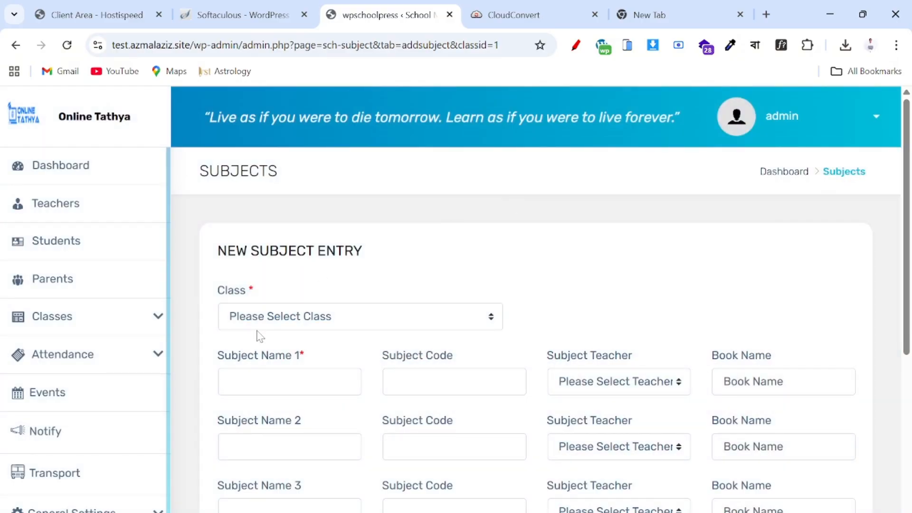
# - Choose Class 2 and enter Bengali, code Beng, with its subject teacher
pyautogui.click(273, 319)
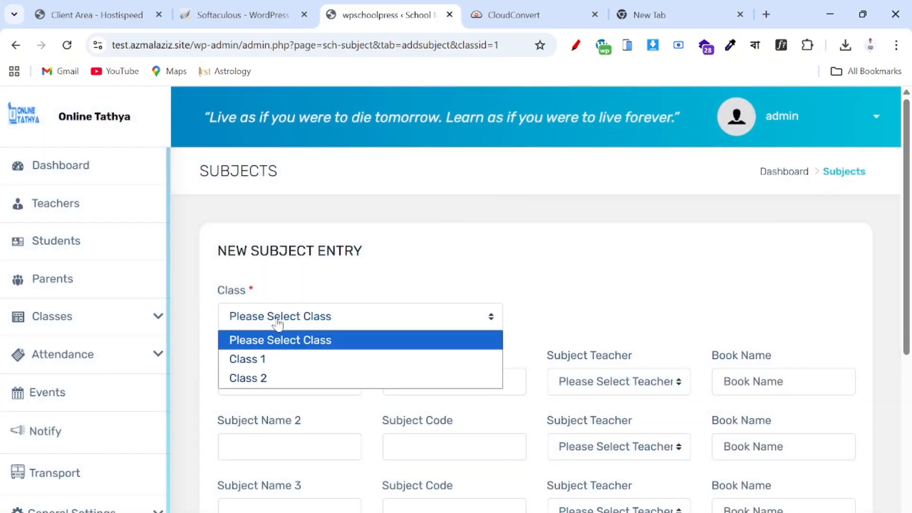
pyautogui.click(269, 380)
pyautogui.click(275, 381)
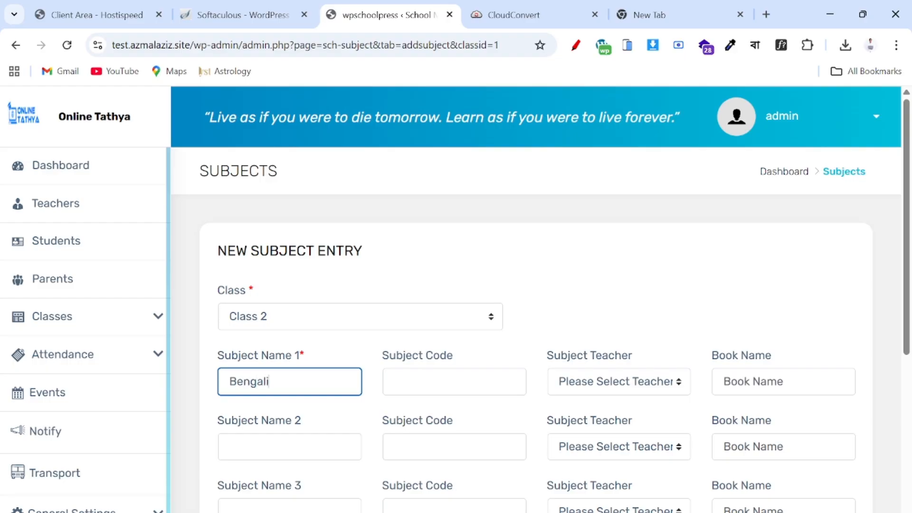
pyautogui.press('Tab')
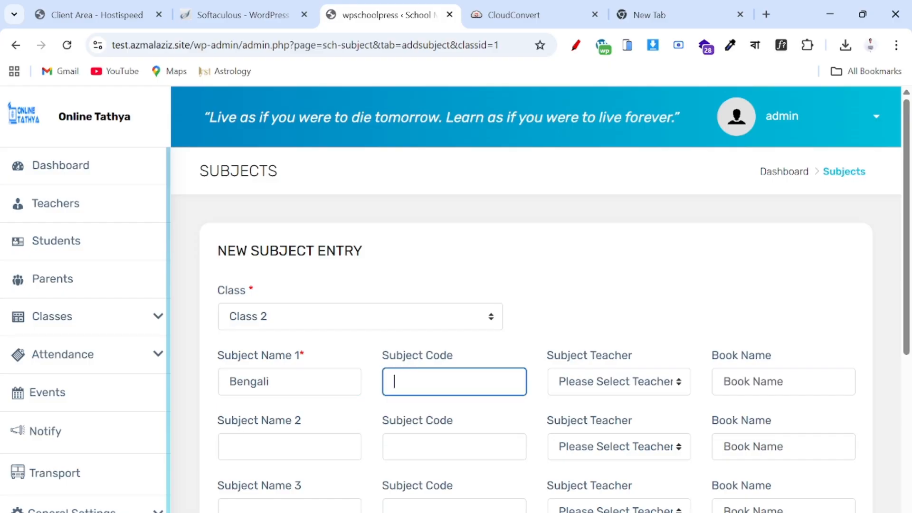
pyautogui.write('Beng')
pyautogui.press('Tab')
pyautogui.click(629, 390)
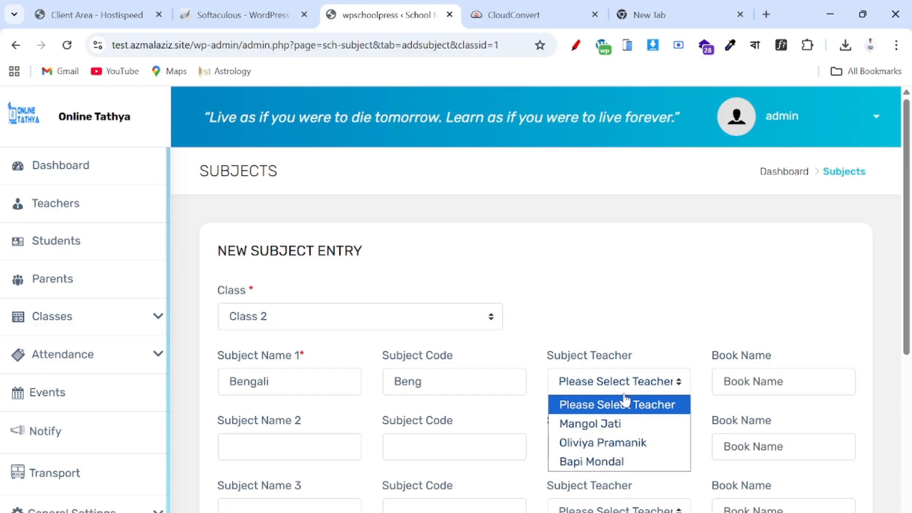
pyautogui.click(623, 443)
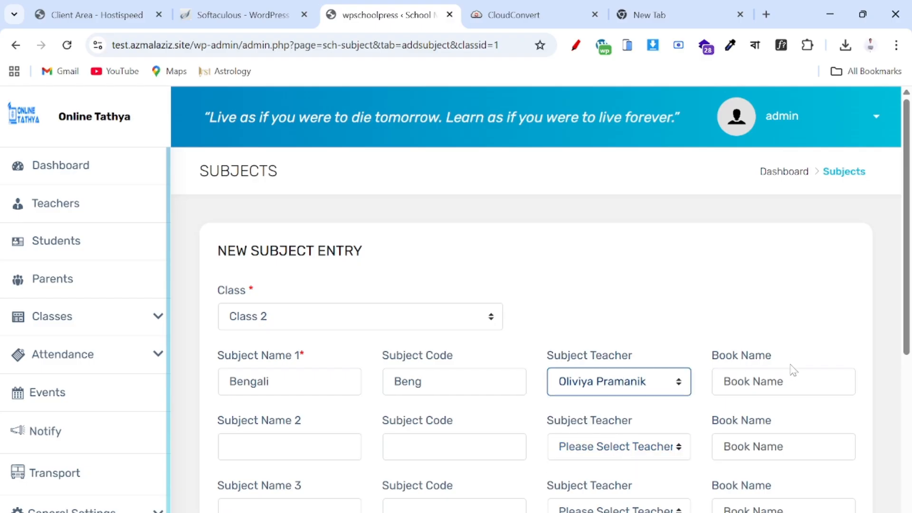
# - Add English, code Eng, with its subject teacher as the second row
pyautogui.scroll(-3, 591, 397)
pyautogui.click(228, 318)
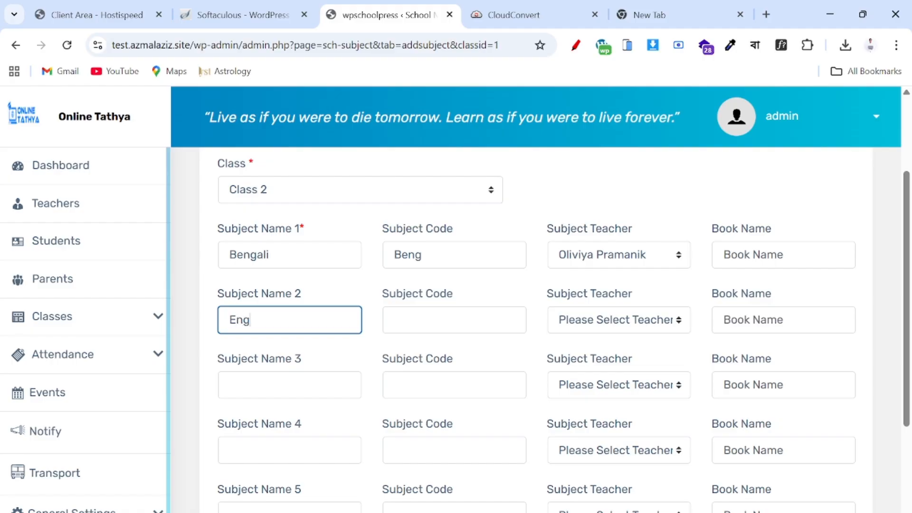
pyautogui.press('Tab')
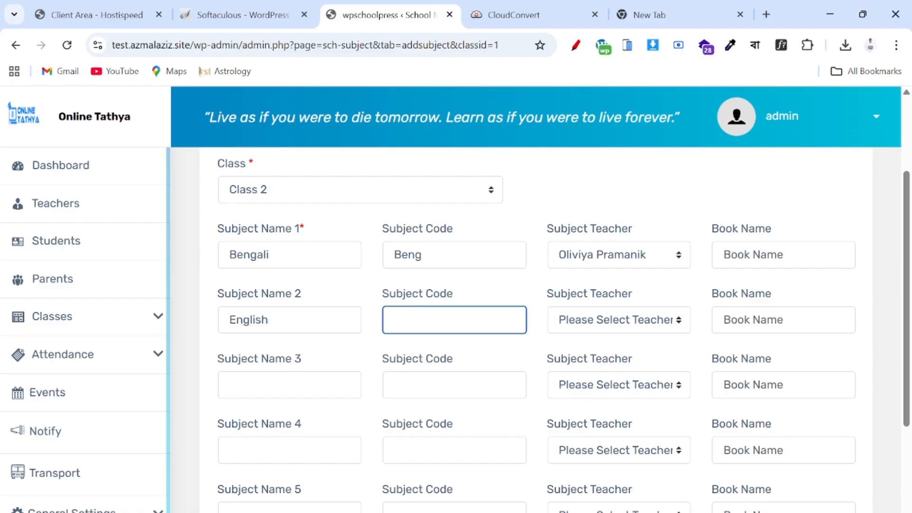
pyautogui.write('Eng')
pyautogui.click(631, 321)
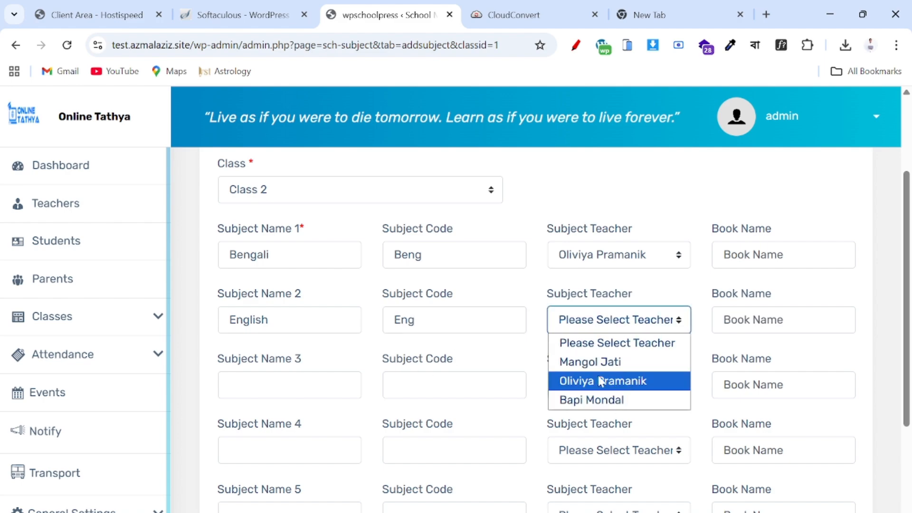
pyautogui.click(612, 363)
# - Add Math, code Math, with its subject teacher as the third row
pyautogui.click(285, 384)
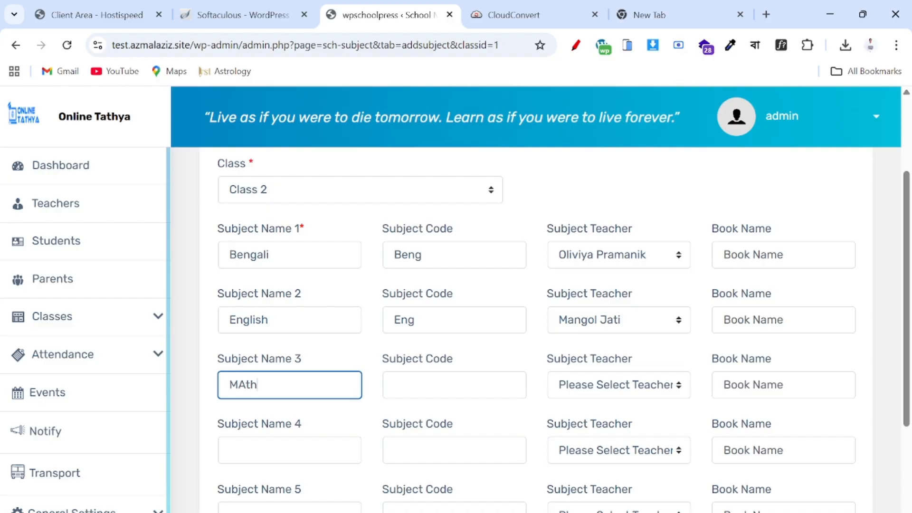
pyautogui.click(404, 378)
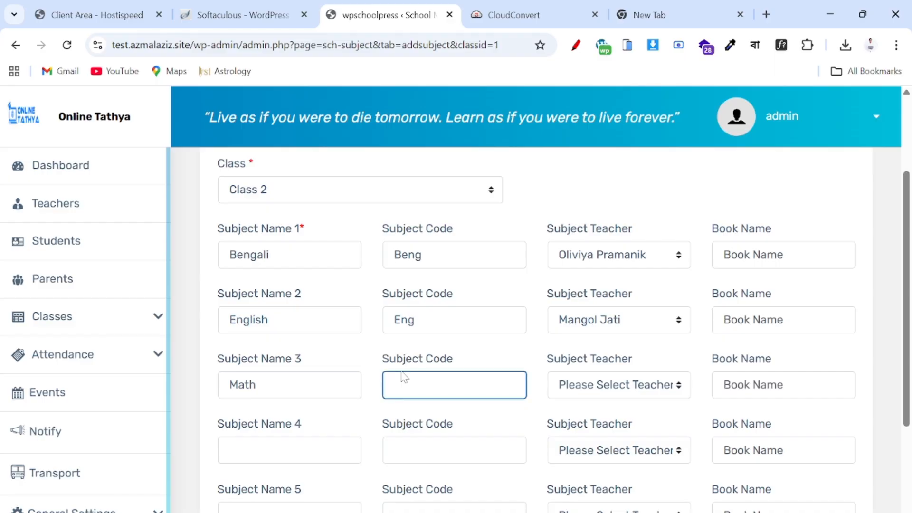
pyautogui.write('Math')
pyautogui.press('Tab')
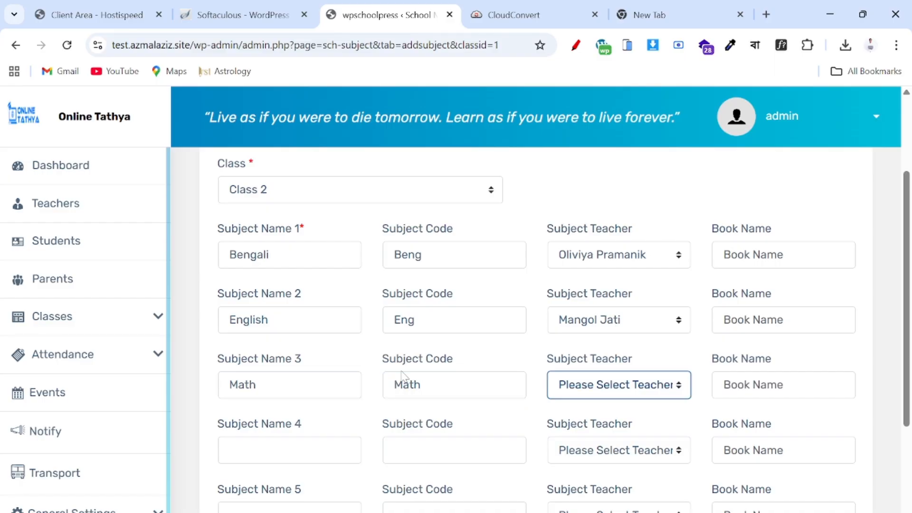
pyautogui.click(572, 386)
pyautogui.click(590, 465)
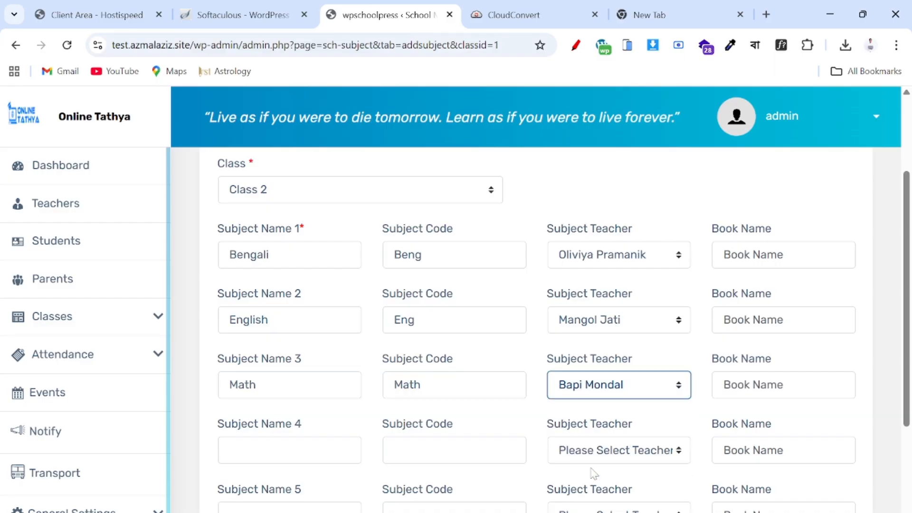
# - Submit the three Class 2 subjects and review the six-entry Subjects list
pyautogui.scroll(-3, 593, 472)
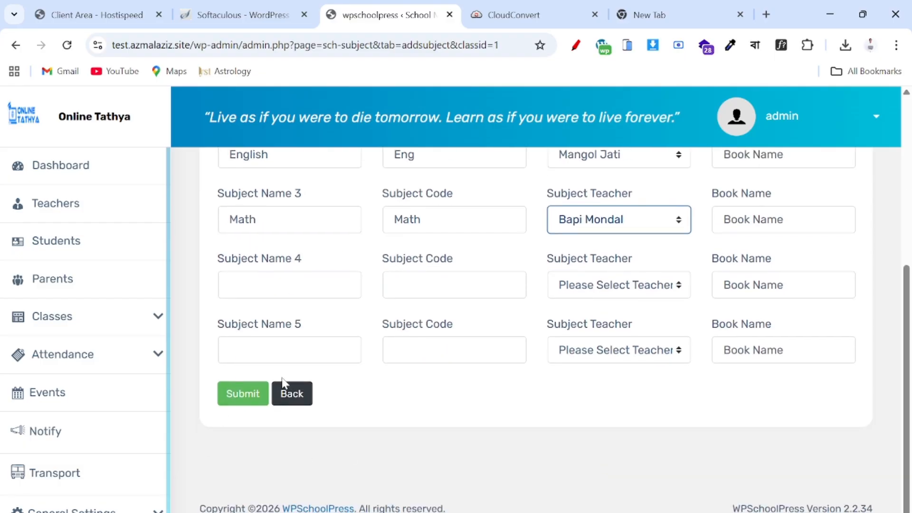
pyautogui.scroll(1, 284, 395)
pyautogui.click(256, 418)
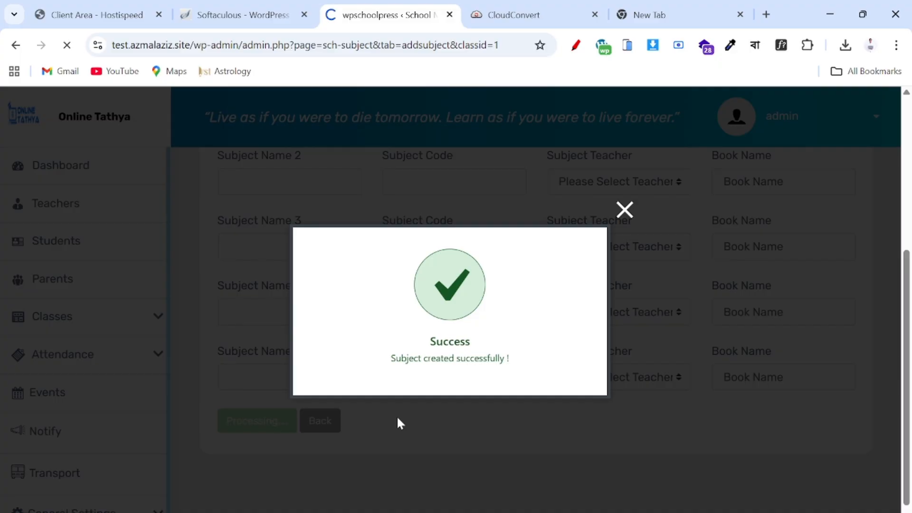
pyautogui.scroll(-3, 450, 357)
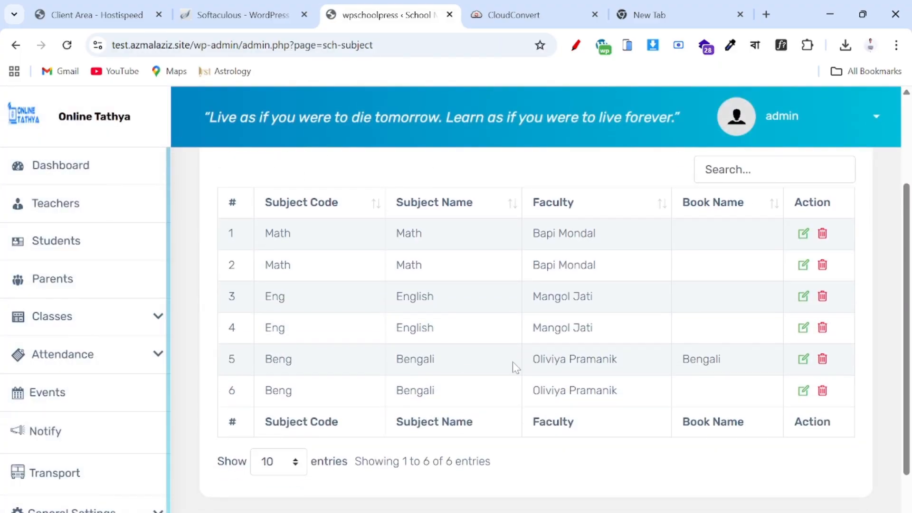
pyautogui.scroll(3, 512, 369)
pyautogui.scroll(-4, 512, 361)
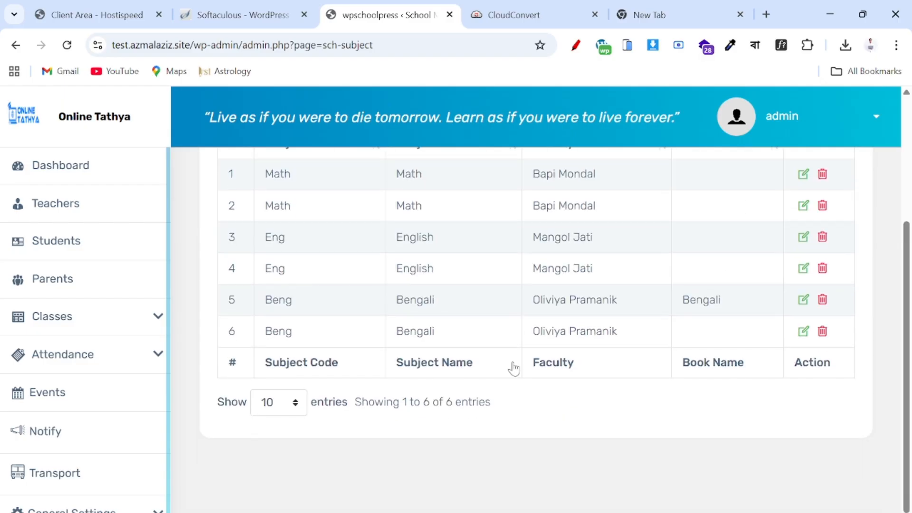
# - Add a Class 1 Bengali subject mark field of 100 on the Subject Mark Fields page
pyautogui.click(93, 319)
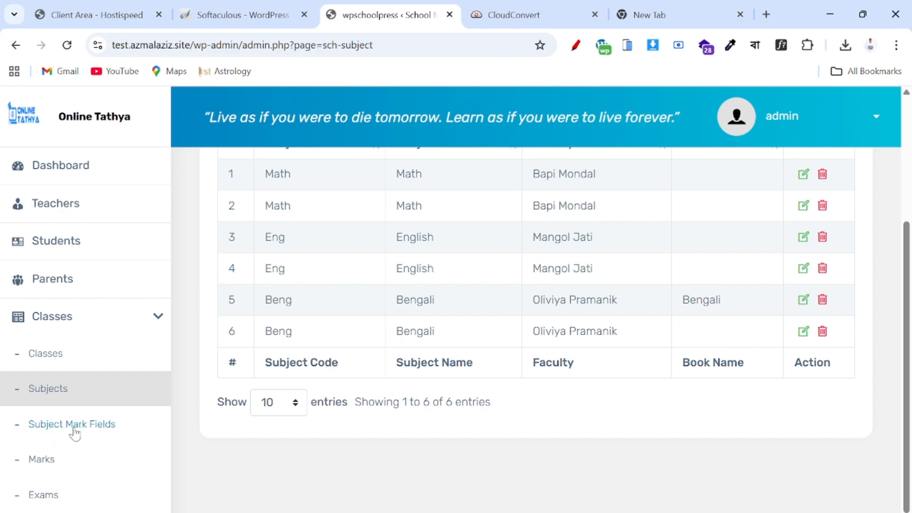
pyautogui.click(82, 428)
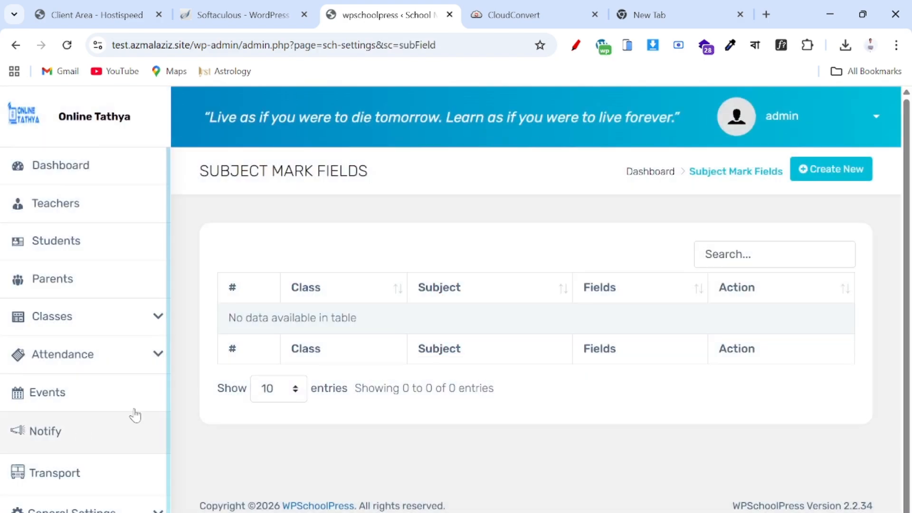
pyautogui.click(823, 181)
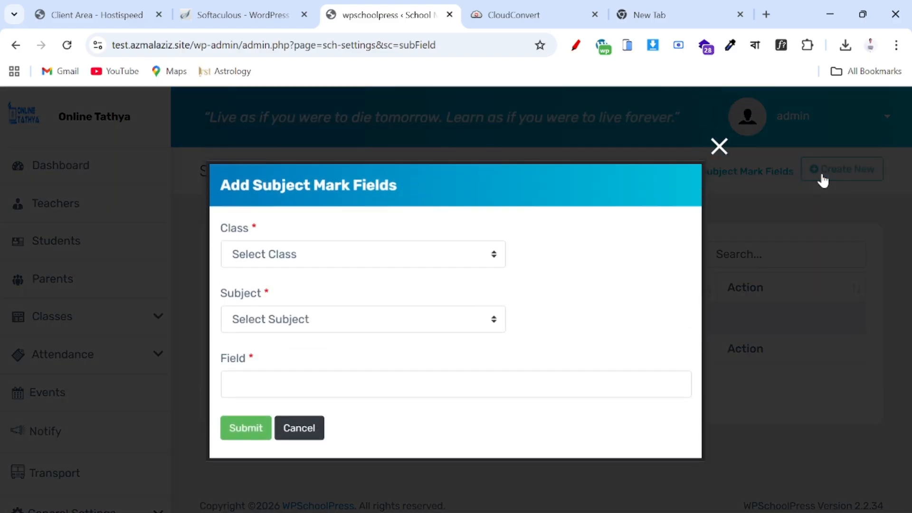
pyautogui.click(298, 266)
pyautogui.click(275, 298)
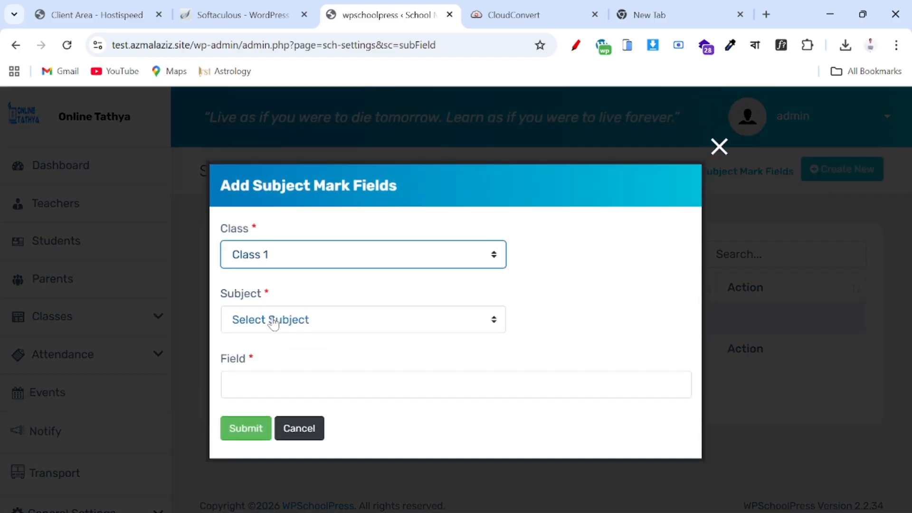
pyautogui.click(273, 320)
pyautogui.click(257, 362)
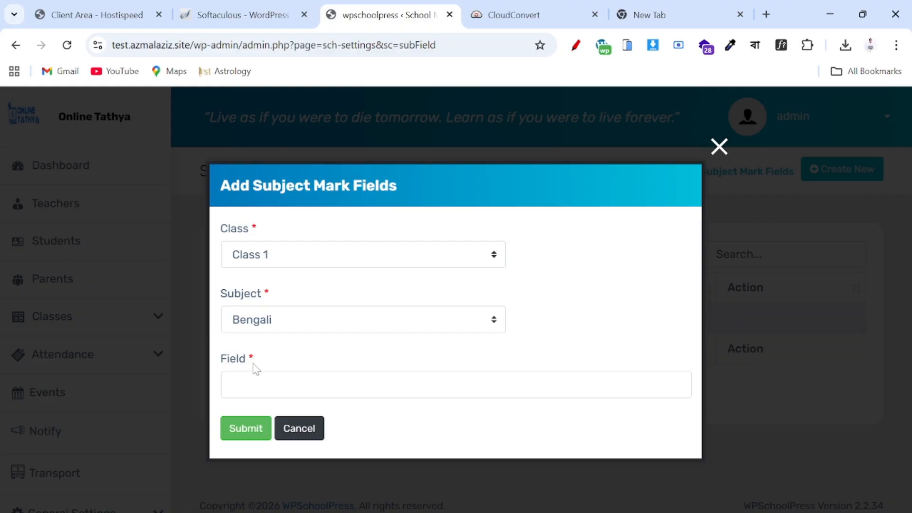
pyautogui.click(260, 385)
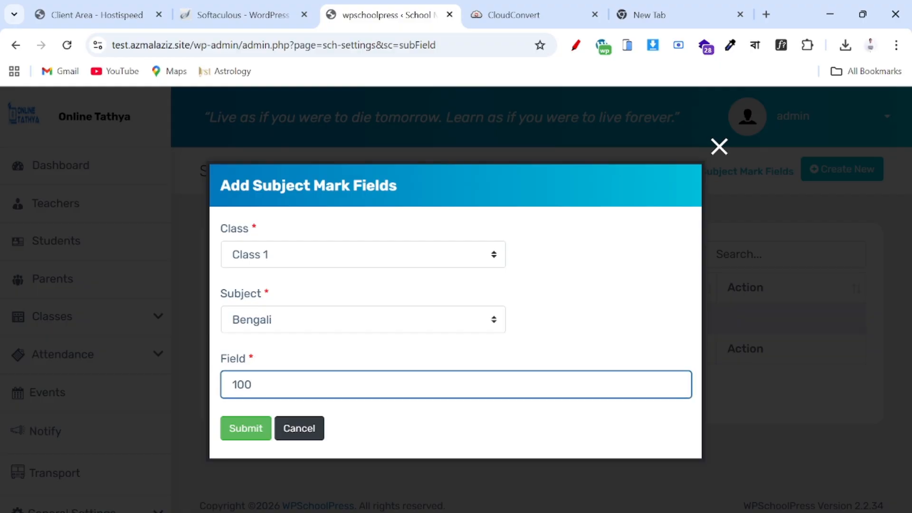
pyautogui.click(245, 427)
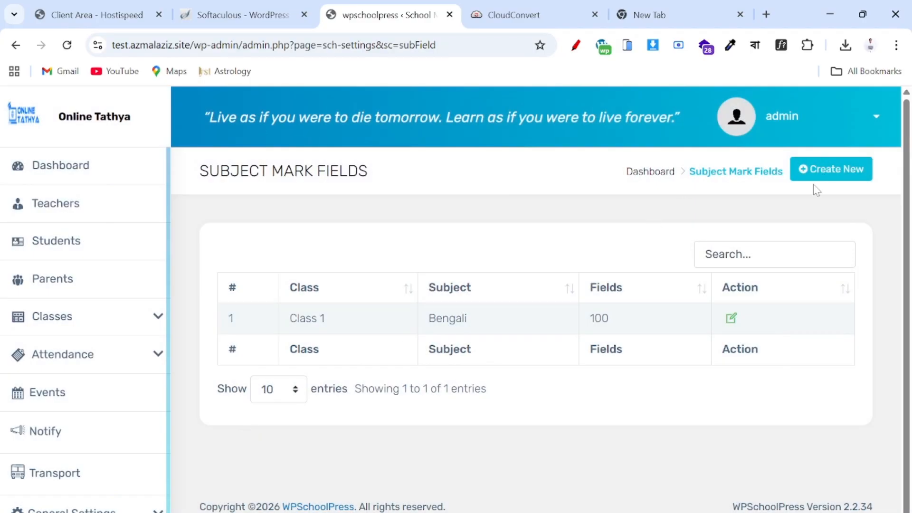
# - Add a Class 1 English subject mark field of 100
pyautogui.click(818, 177)
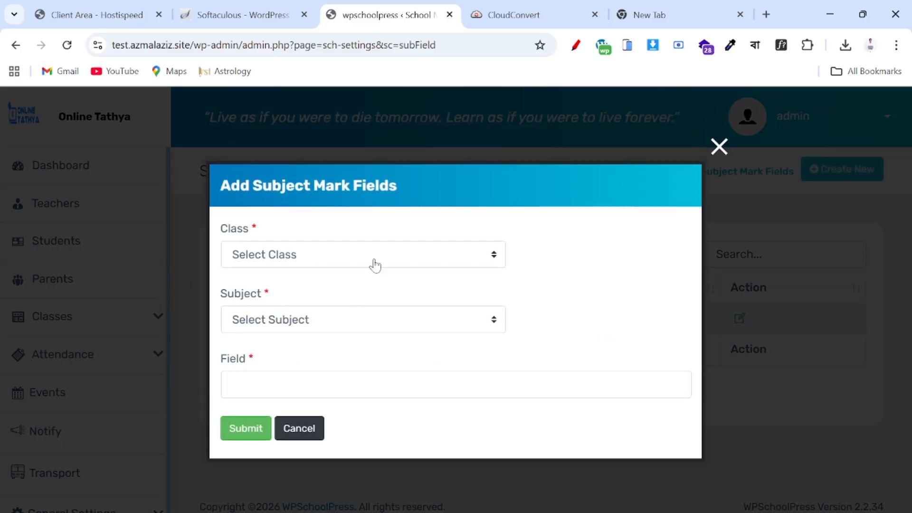
pyautogui.click(387, 250)
pyautogui.click(309, 299)
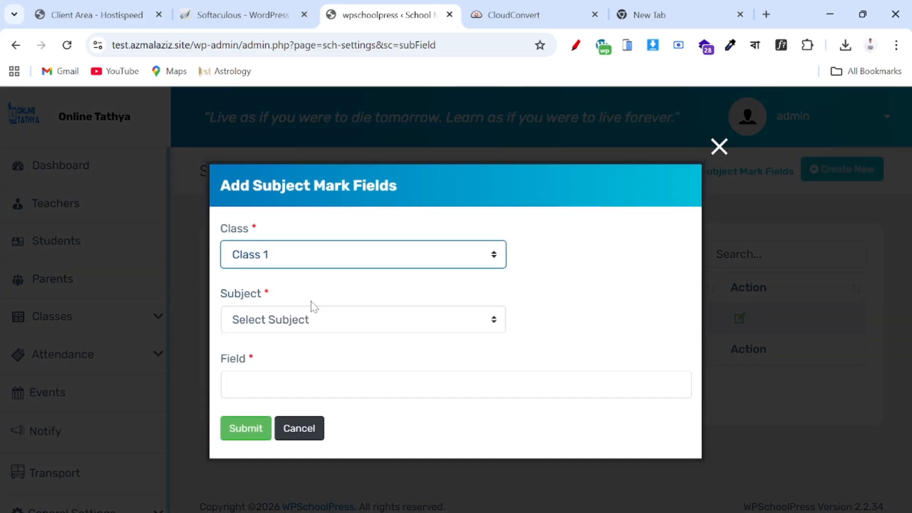
pyautogui.click(290, 325)
pyautogui.click(262, 381)
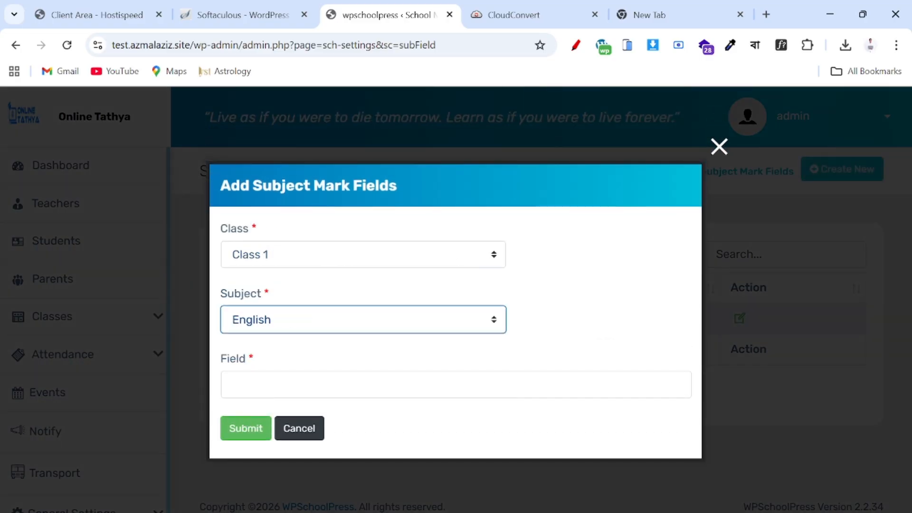
pyautogui.click(262, 384)
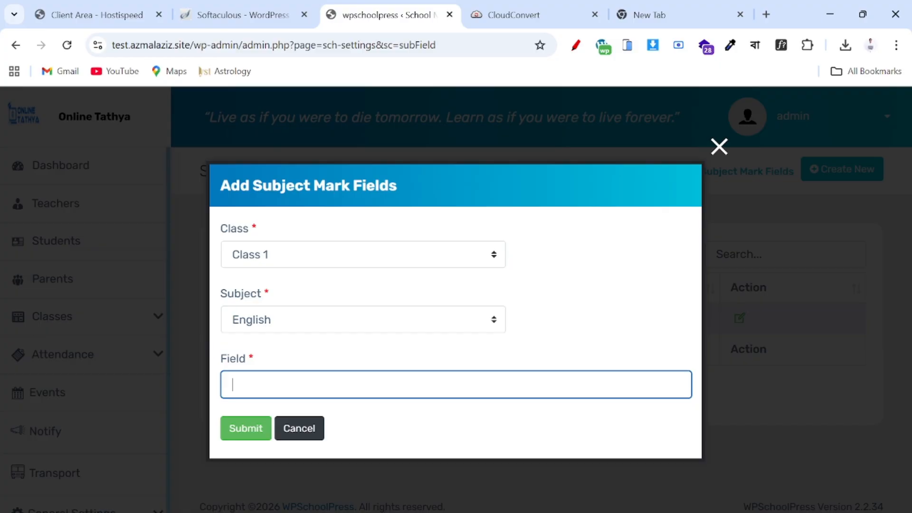
pyautogui.click(245, 429)
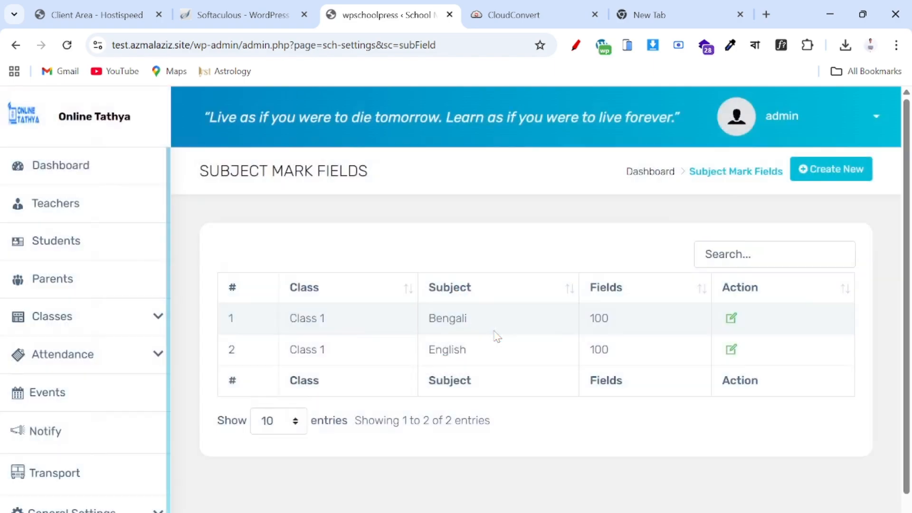
# - Add a Class 1 Math subject mark field of 100
pyautogui.click(824, 172)
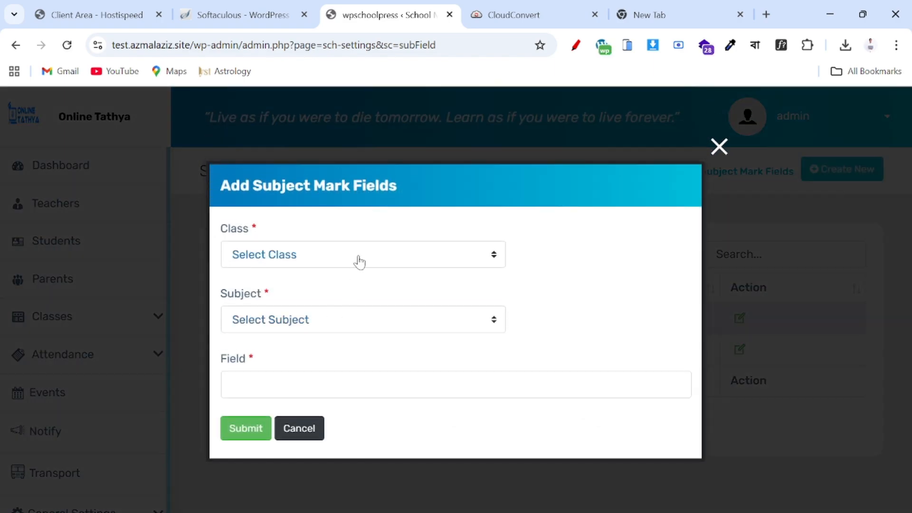
pyautogui.click(380, 248)
pyautogui.click(295, 299)
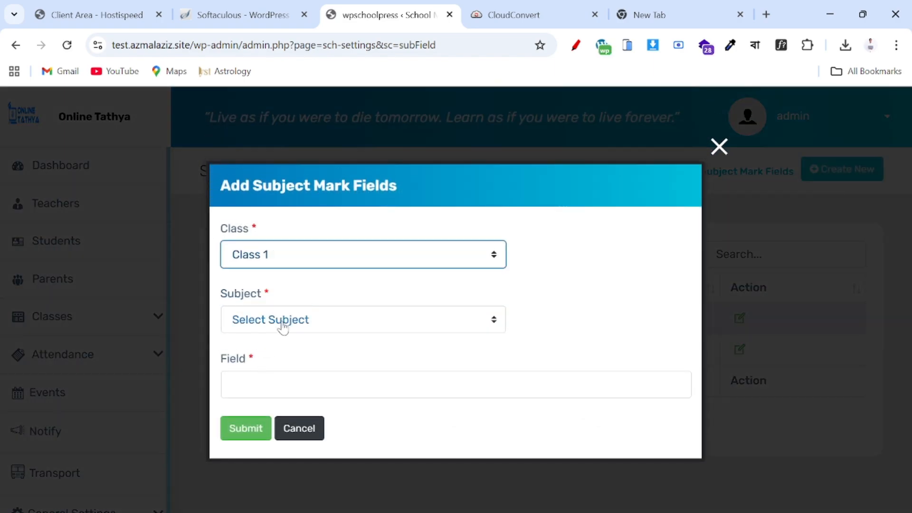
pyautogui.click(288, 322)
pyautogui.click(257, 399)
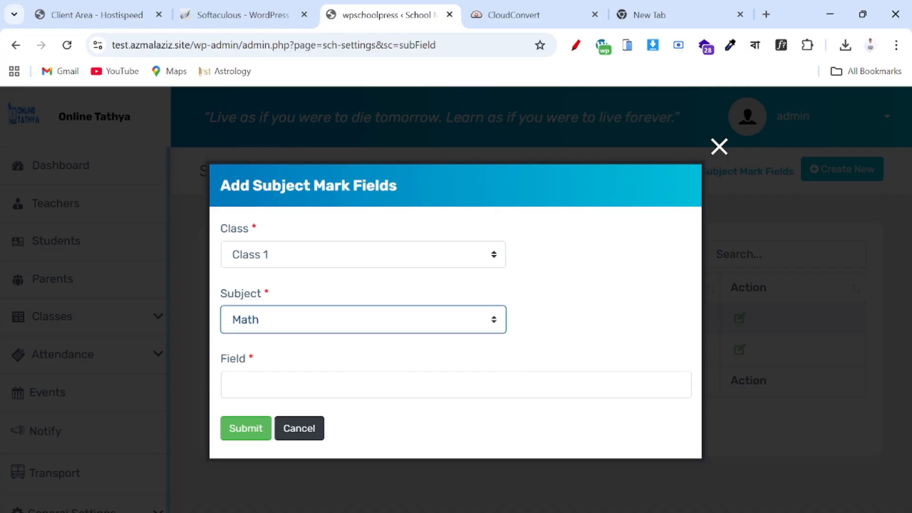
pyautogui.click(257, 385)
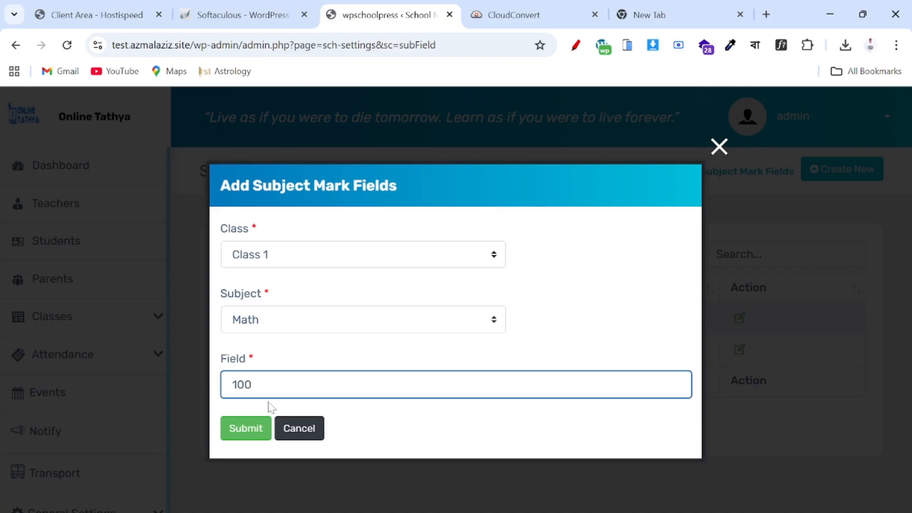
pyautogui.click(246, 433)
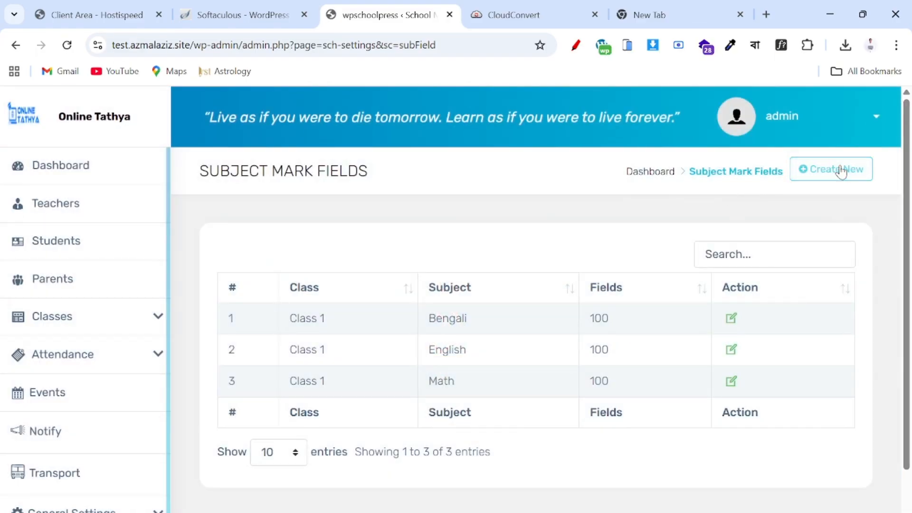
# - Add a Class 2 Bengali subject mark field of 100
pyautogui.click(841, 171)
pyautogui.click(371, 259)
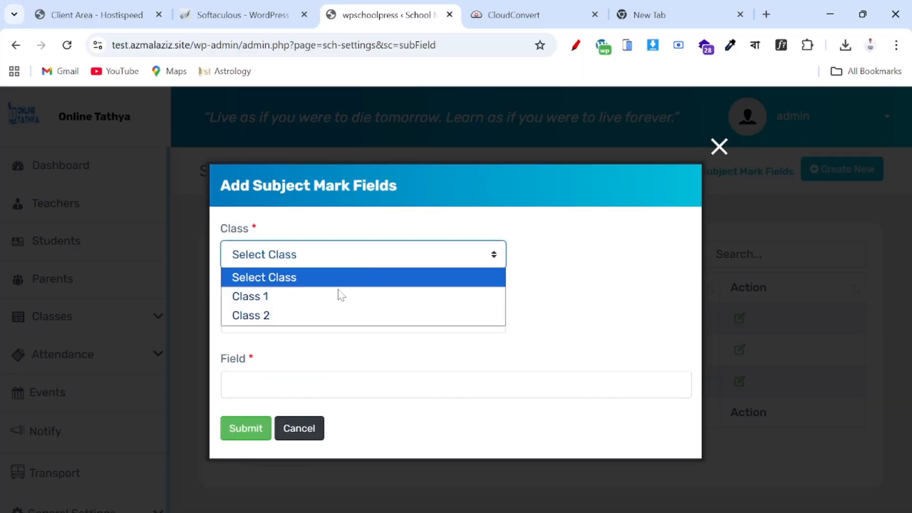
pyautogui.click(317, 316)
pyautogui.click(315, 319)
pyautogui.click(287, 363)
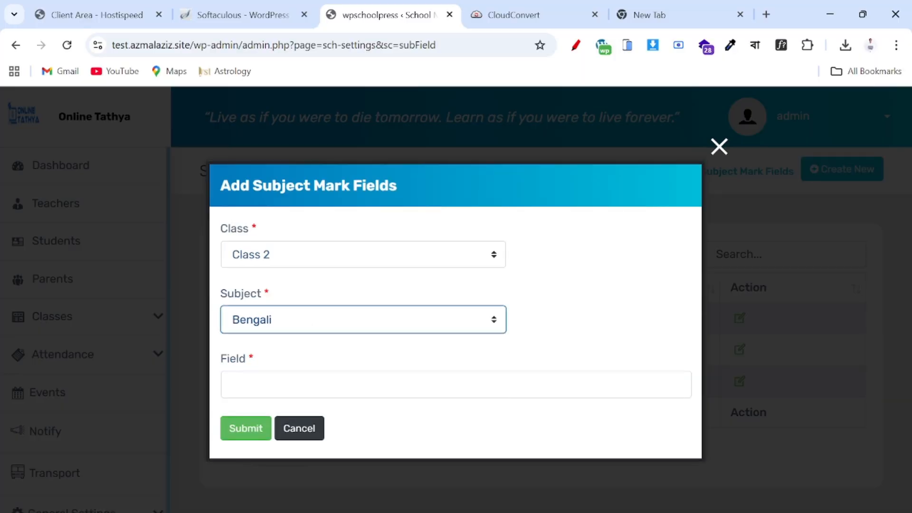
pyautogui.click(284, 384)
pyautogui.write('100')
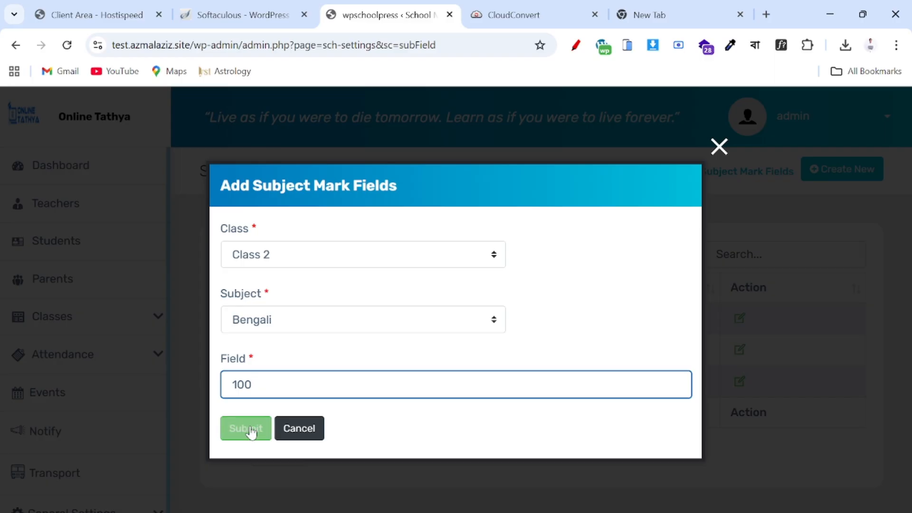
pyautogui.click(246, 430)
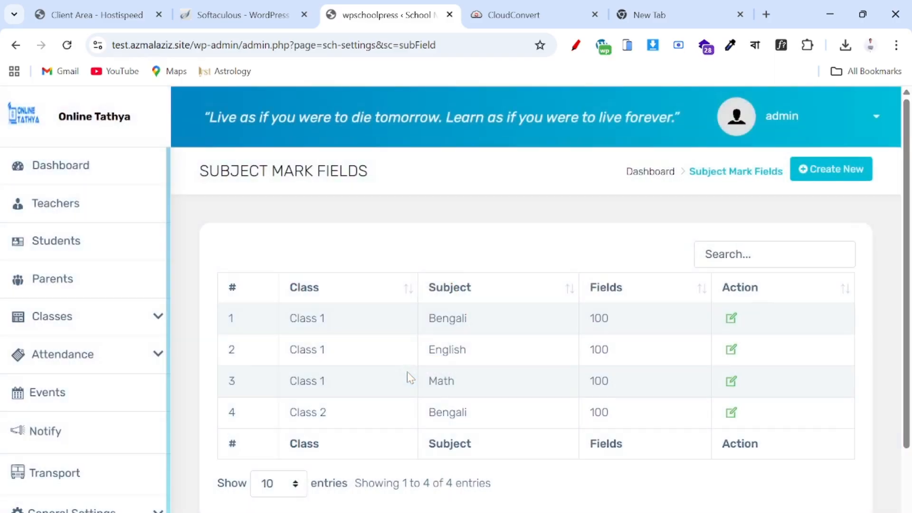
# - Add a Class 2 English subject mark field of 100
pyautogui.click(825, 176)
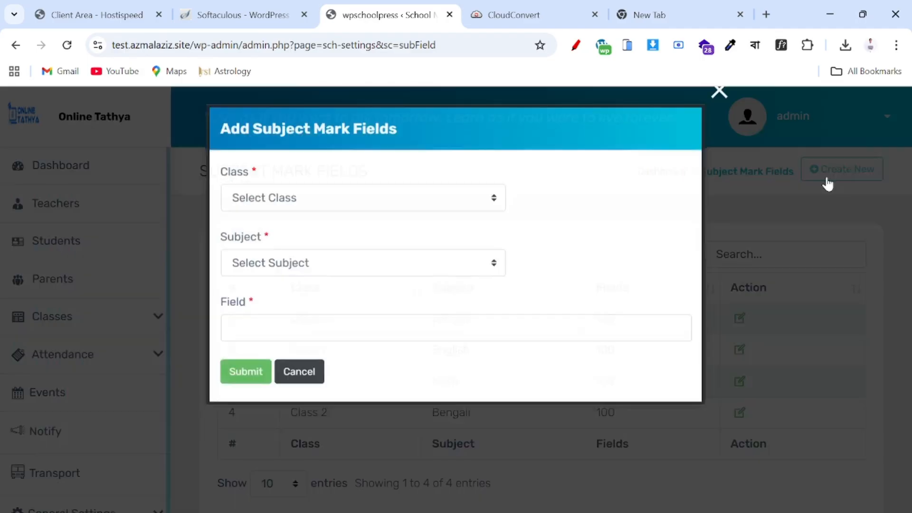
pyautogui.click(352, 265)
pyautogui.click(312, 319)
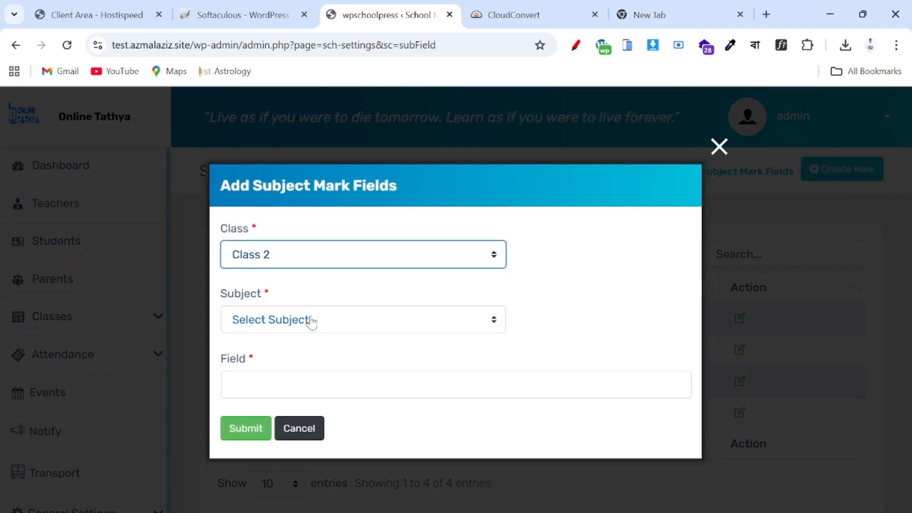
pyautogui.click(311, 321)
pyautogui.click(281, 381)
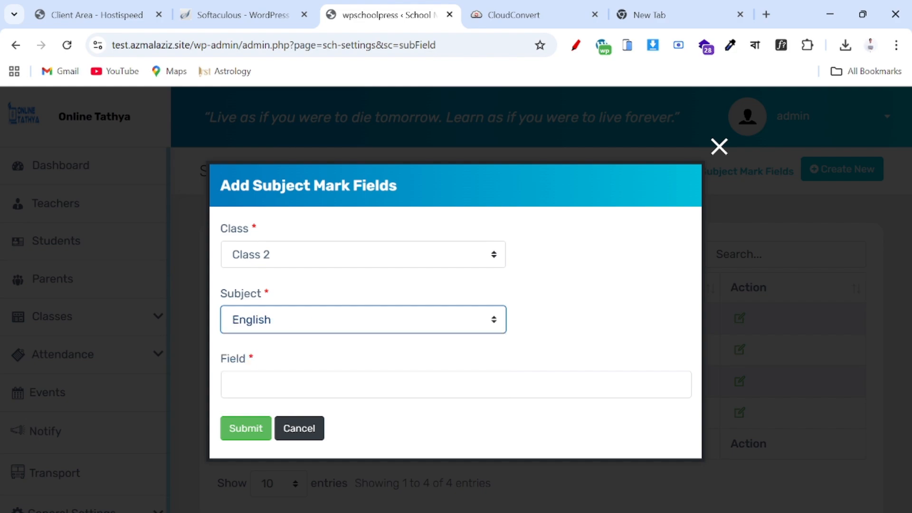
pyautogui.click(281, 383)
pyautogui.write('100')
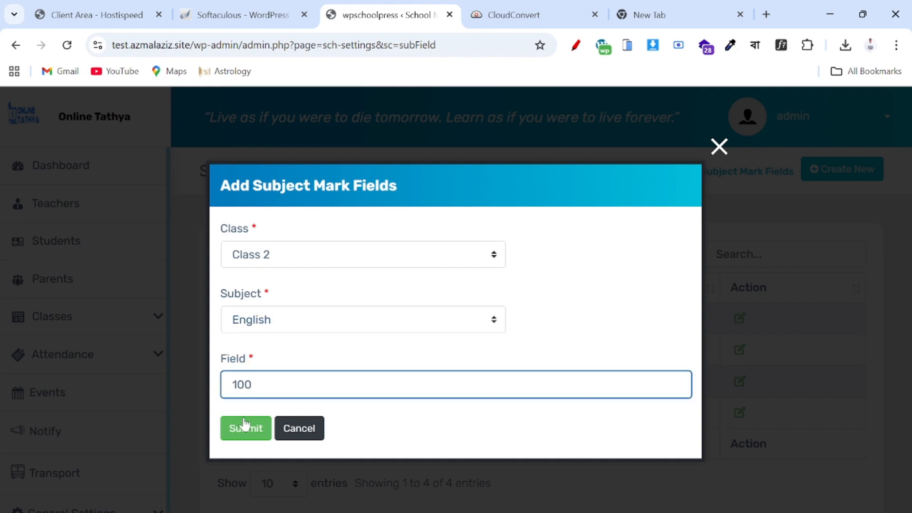
pyautogui.click(244, 423)
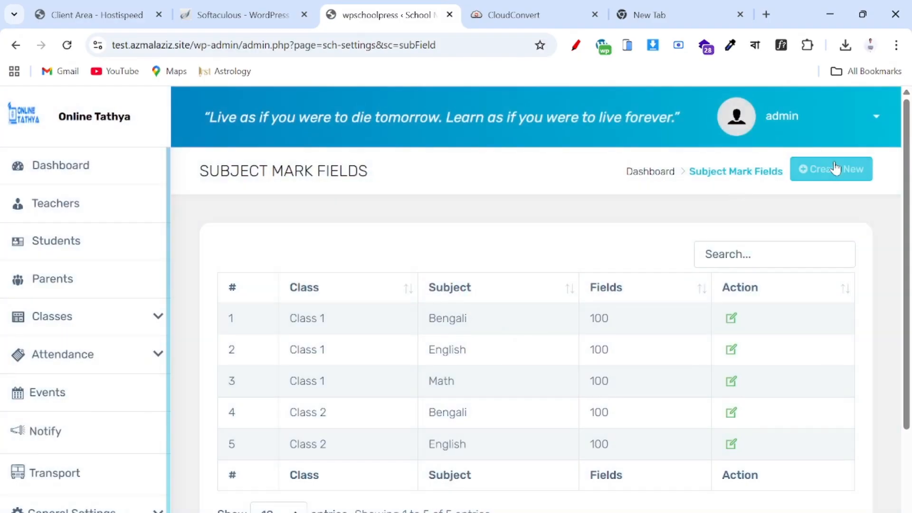
# - Add a Class 2 Math subject mark field of 100 and review the six entries
pyautogui.click(835, 169)
pyautogui.click(421, 261)
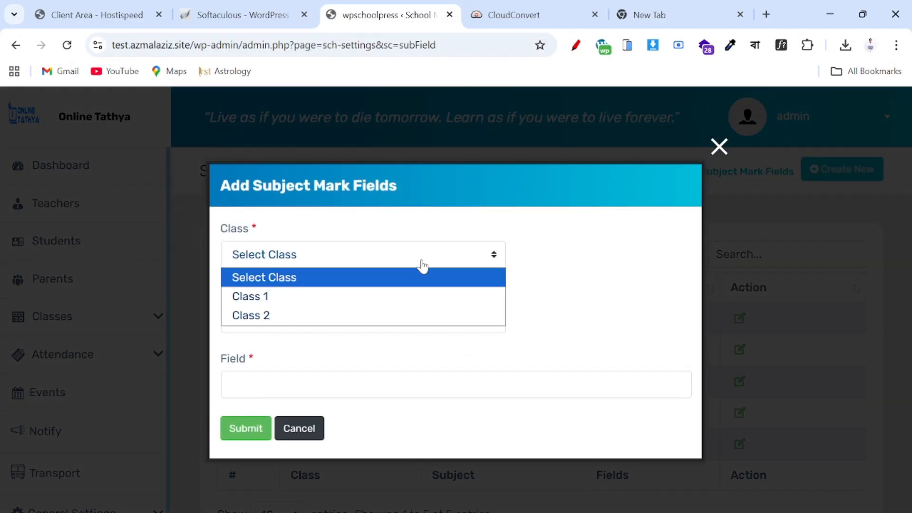
pyautogui.click(364, 317)
pyautogui.click(343, 325)
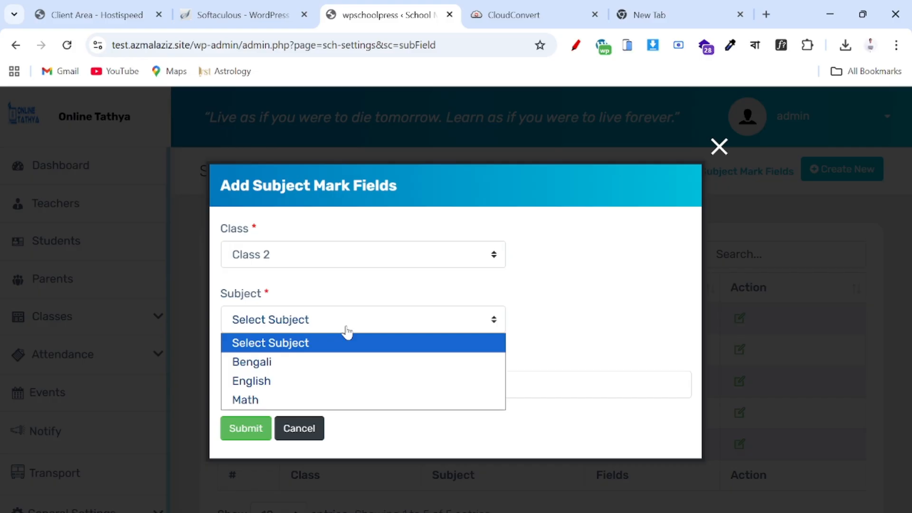
pyautogui.click(288, 400)
pyautogui.click(291, 386)
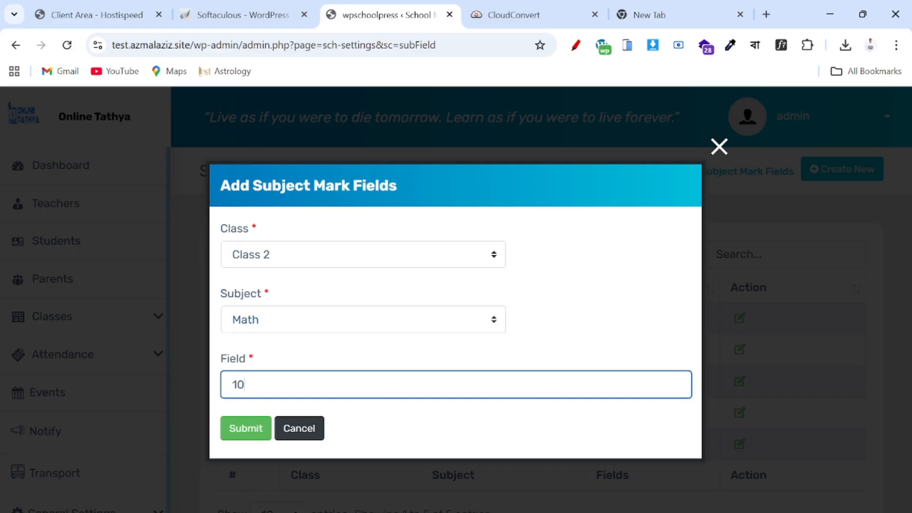
pyautogui.click(255, 430)
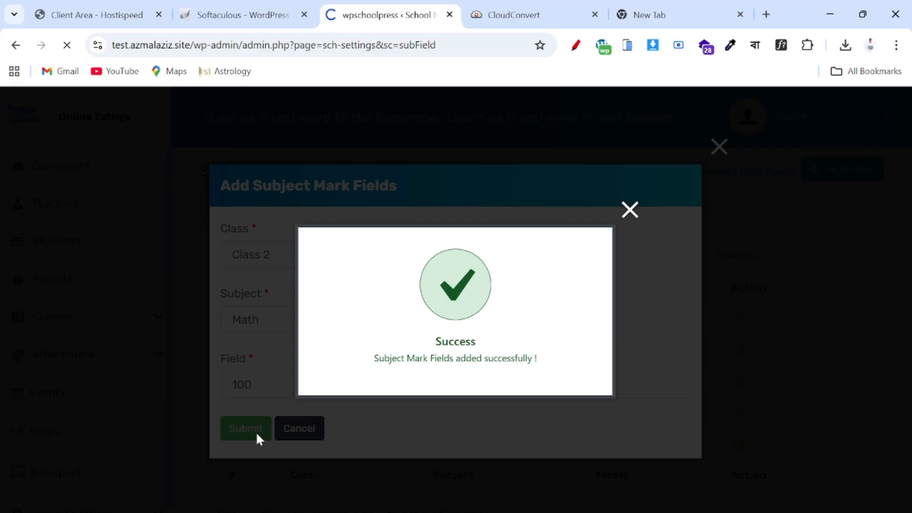
pyautogui.scroll(-3, 256, 435)
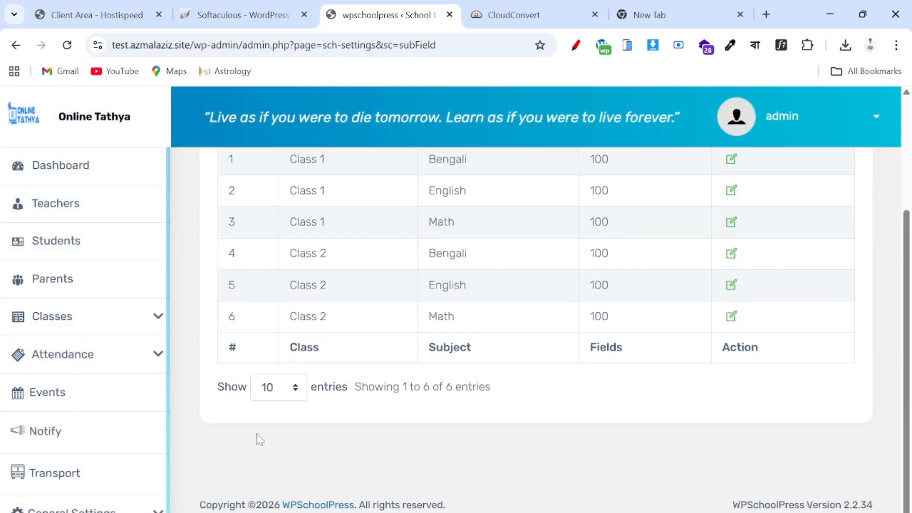
pyautogui.scroll(3, 257, 438)
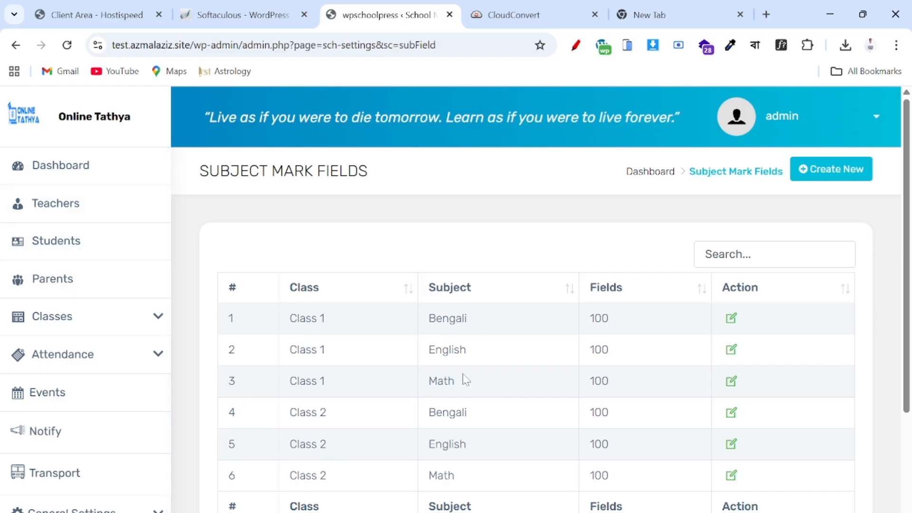
pyautogui.scroll(-2, 28, 299)
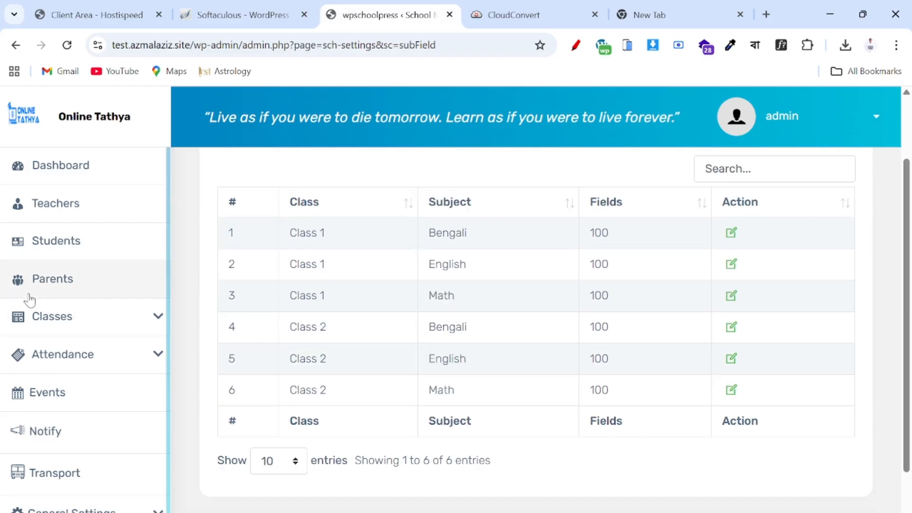
pyautogui.scroll(1, 30, 299)
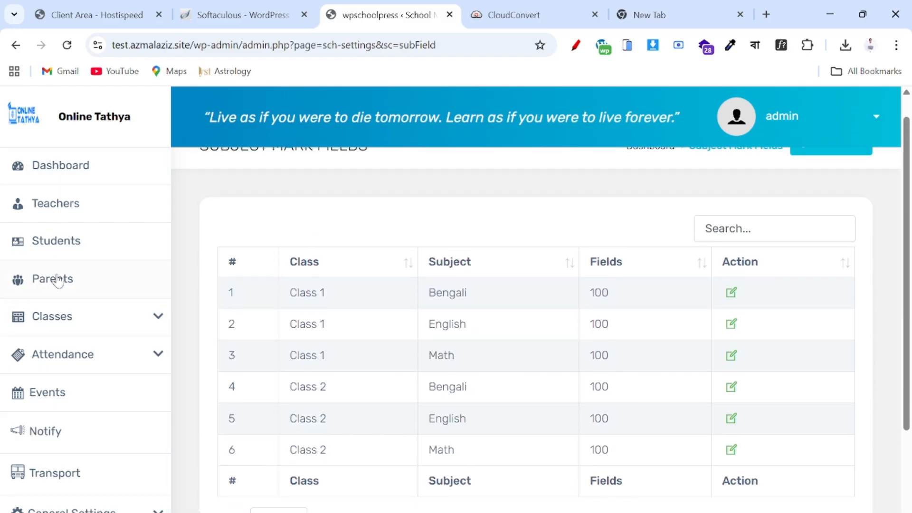
# - Open a blank add-student form from the empty Students list and focus First Name
pyautogui.click(66, 255)
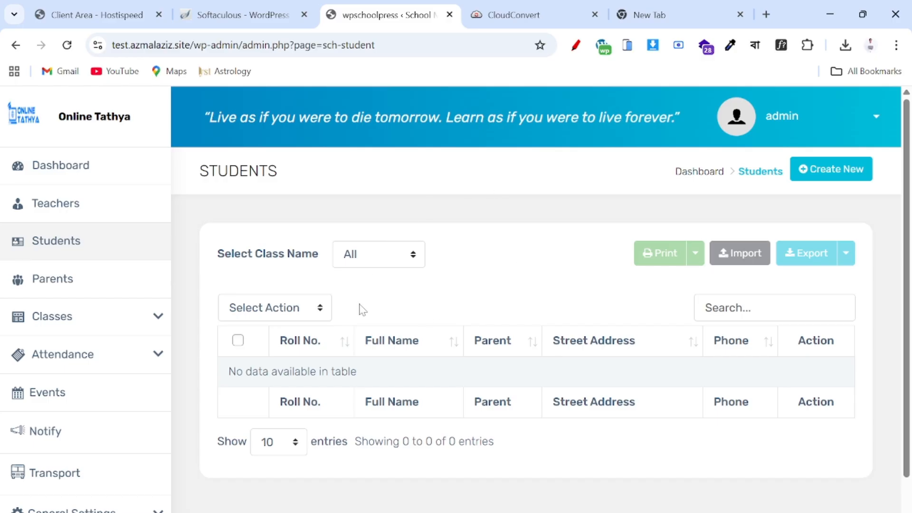
pyautogui.click(823, 179)
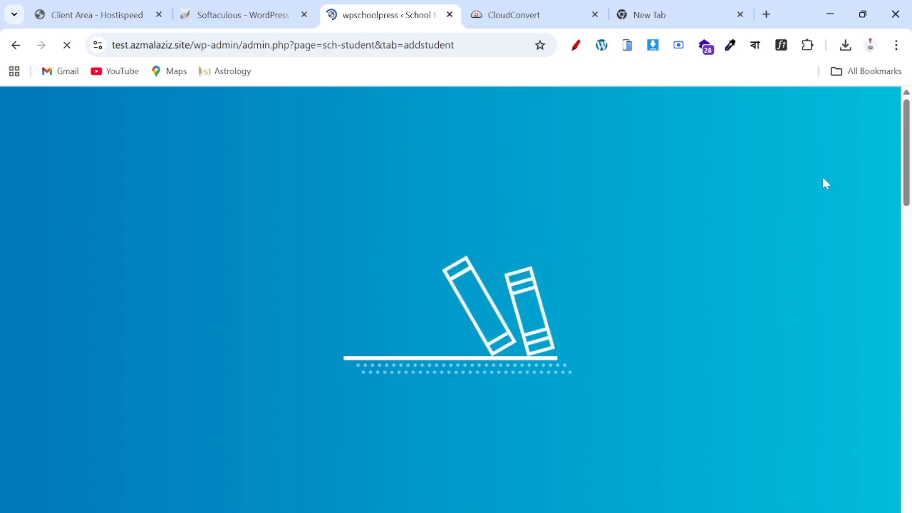
pyautogui.scroll(-5, 485, 271)
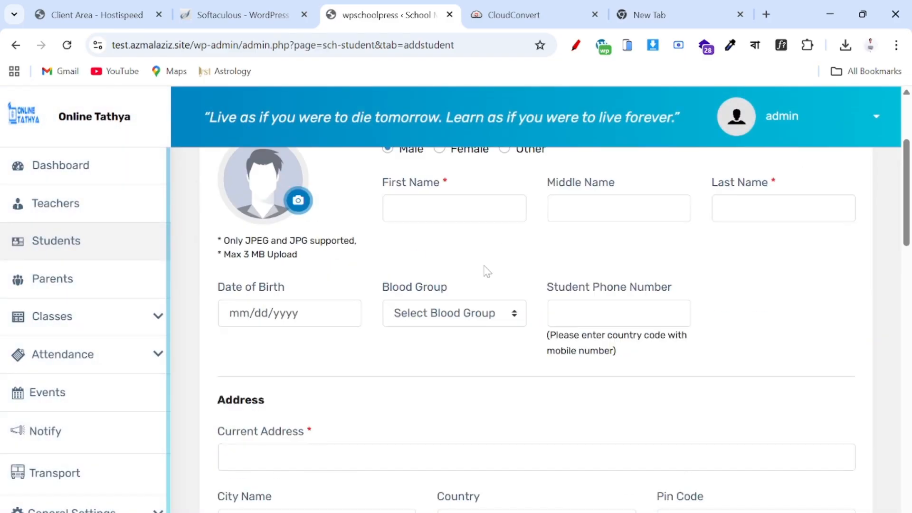
pyautogui.scroll(-3, 486, 272)
pyautogui.scroll(8, 487, 271)
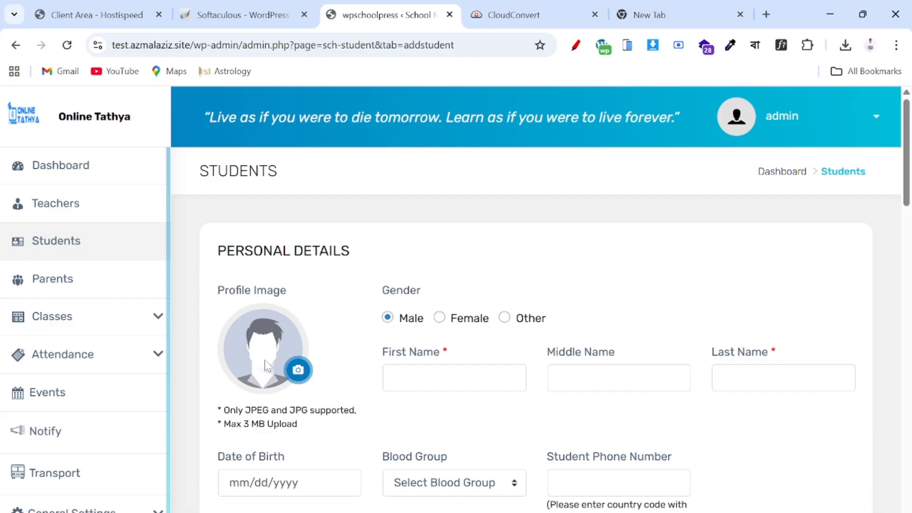
pyautogui.click(454, 378)
# - Select the first student's name in golden hook.txt, then return to the add-student form
pyautogui.hotkey('alt', 'Tab')
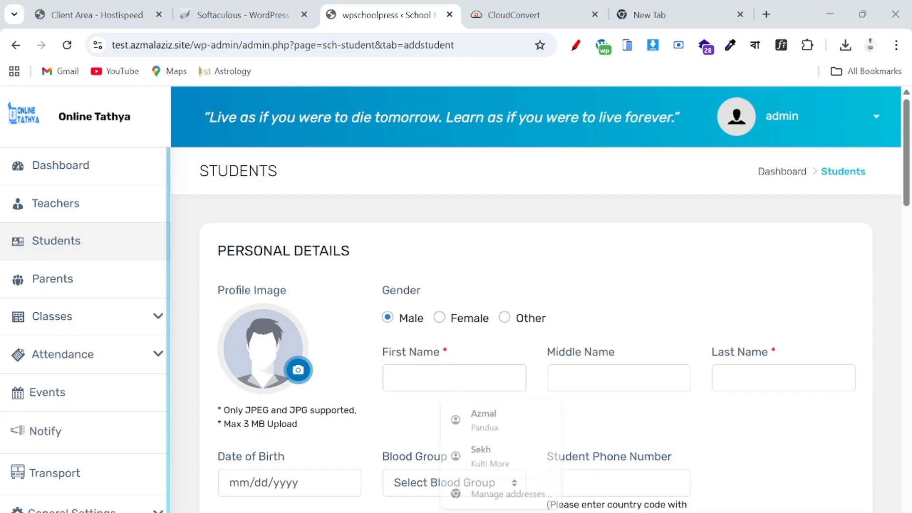
pyautogui.scroll(-4, 445, 323)
pyautogui.scroll(2, 445, 323)
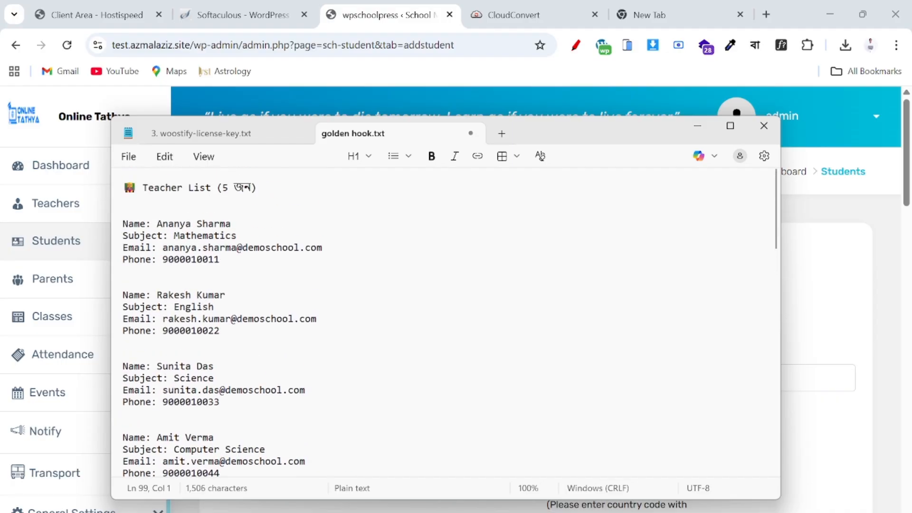
pyautogui.scroll(-10, 445, 323)
pyautogui.scroll(2, 446, 323)
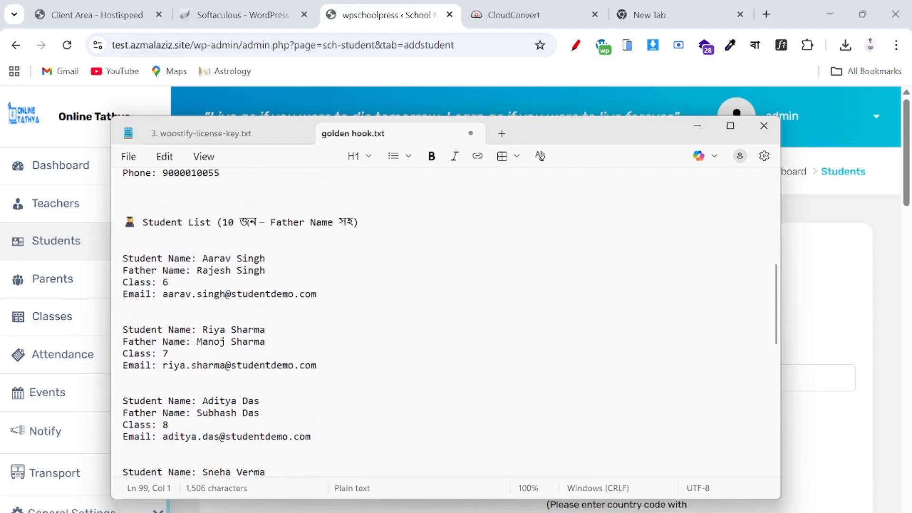
pyautogui.moveTo(202, 258); pyautogui.dragTo(271, 259)
pyautogui.hotkey('ctrl', 'c')
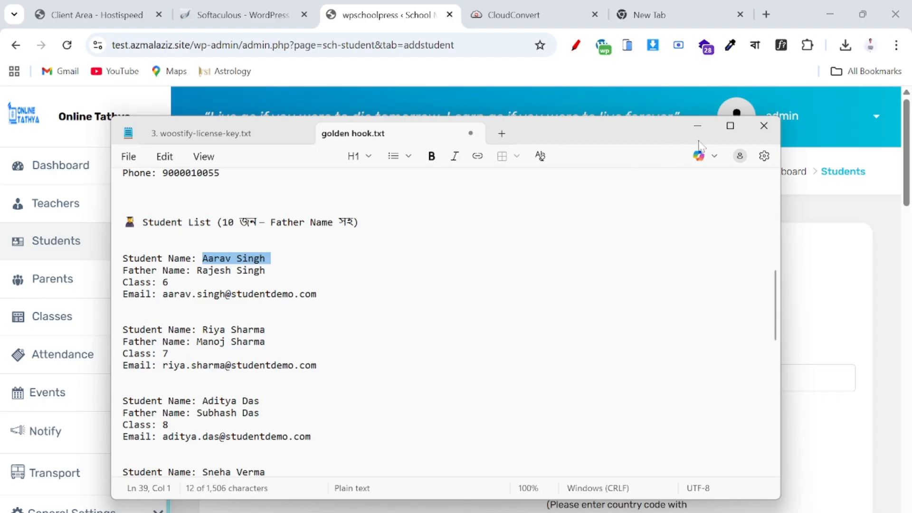
pyautogui.click(697, 126)
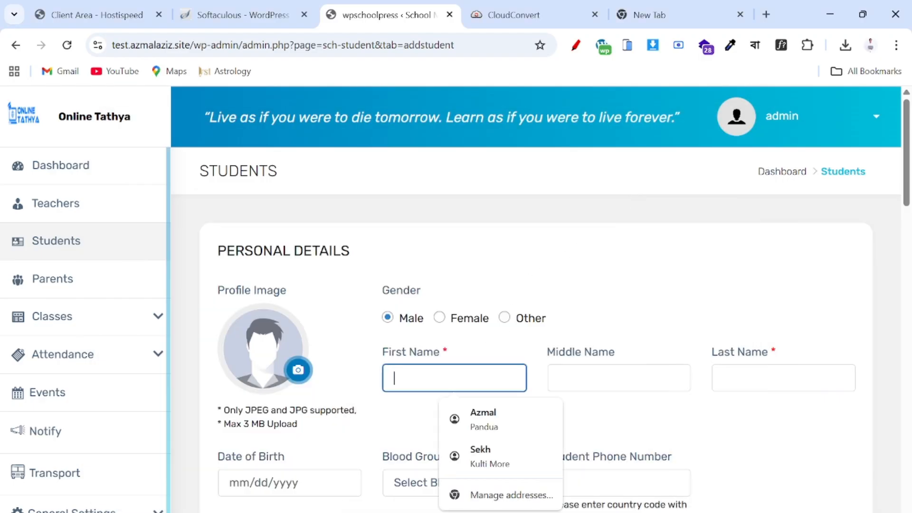
# - Trim the pasted name down to the given name and enter the student's last name
pyautogui.hotkey('ctrl', 'v')
pyautogui.moveTo(427, 378); pyautogui.dragTo(458, 378)
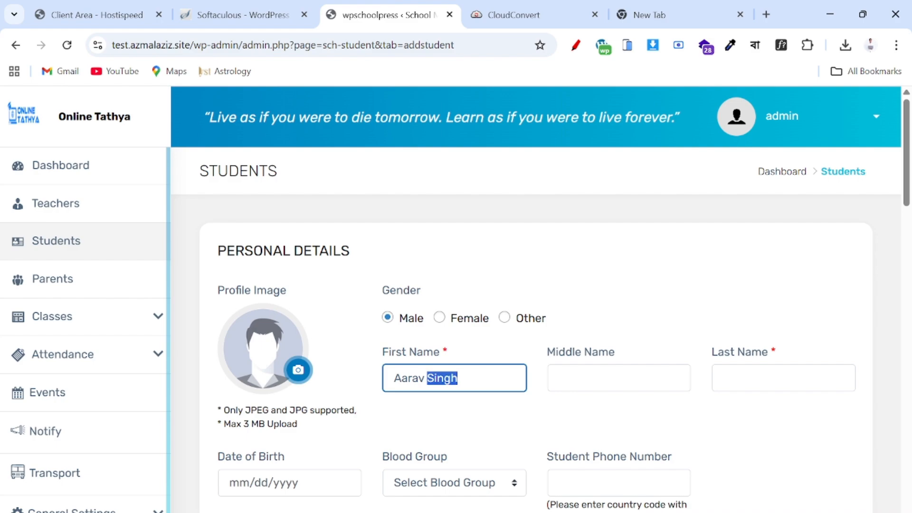
pyautogui.press('BackSpace')
pyautogui.click(725, 378)
pyautogui.write('Singh')
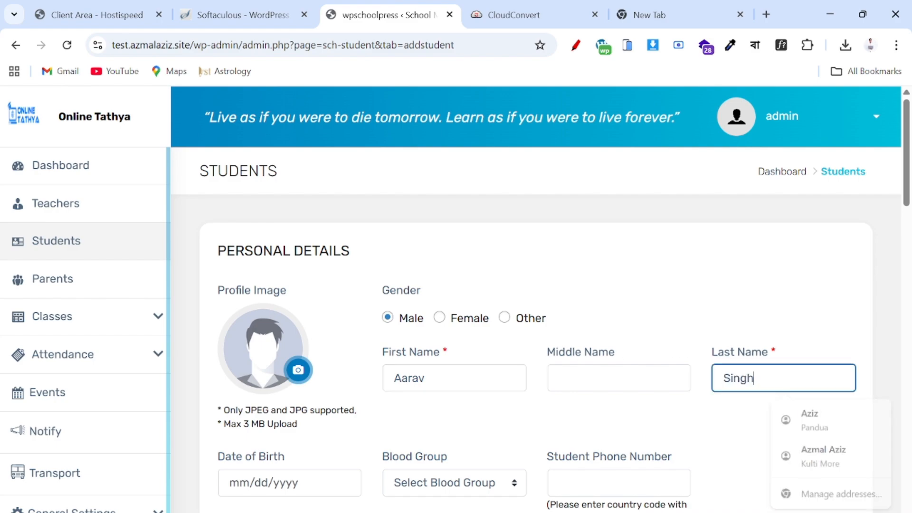
# - Set the student's date of birth to 01/01/2020 in the calendar picker
pyautogui.scroll(-2, 541, 397)
pyautogui.click(299, 380)
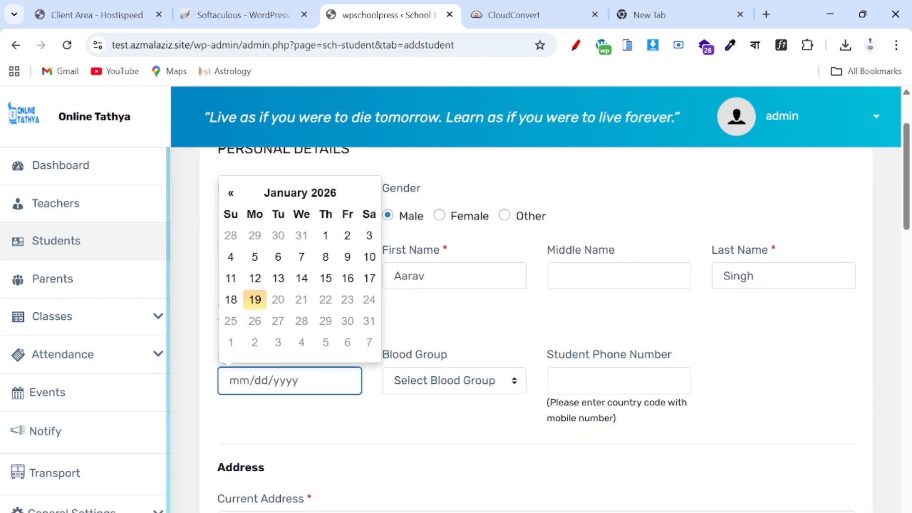
pyautogui.click(311, 195)
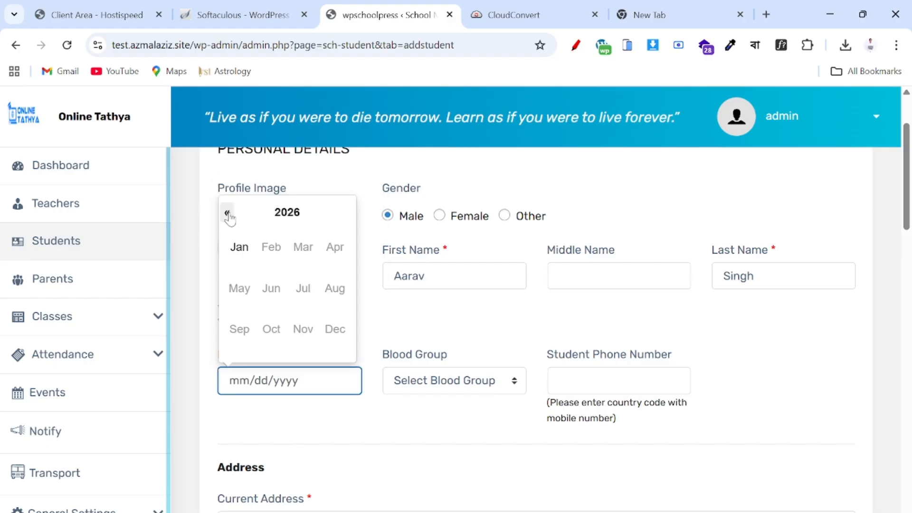
pyautogui.click(227, 213)
pyautogui.click(228, 212)
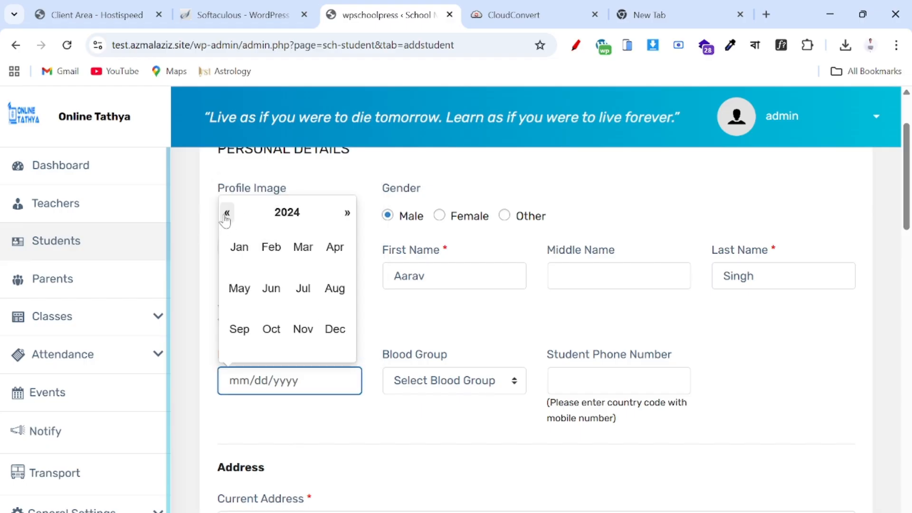
pyautogui.click(226, 214)
pyautogui.click(226, 214)
pyautogui.click(227, 213)
pyautogui.click(227, 214)
pyautogui.click(239, 246)
pyautogui.click(302, 235)
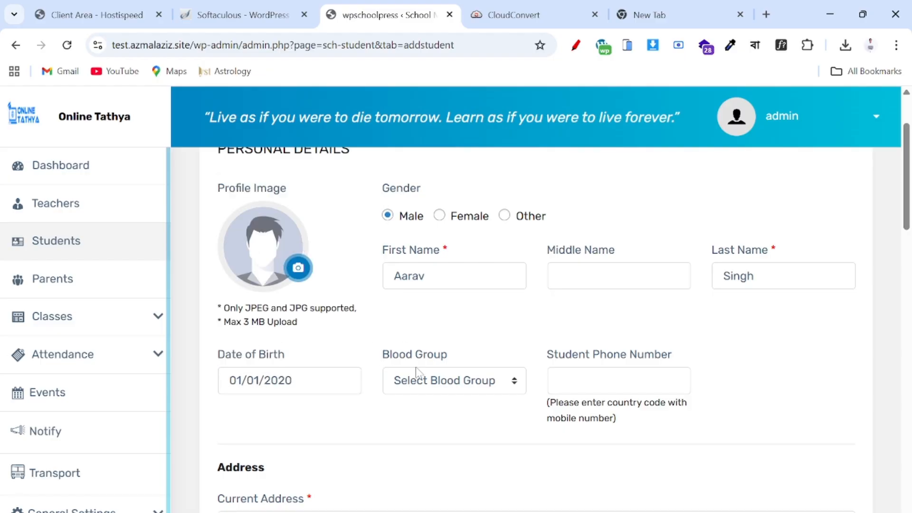
# - Choose blood group B+ and enter the student's phone number
pyautogui.click(418, 380)
pyautogui.click(406, 303)
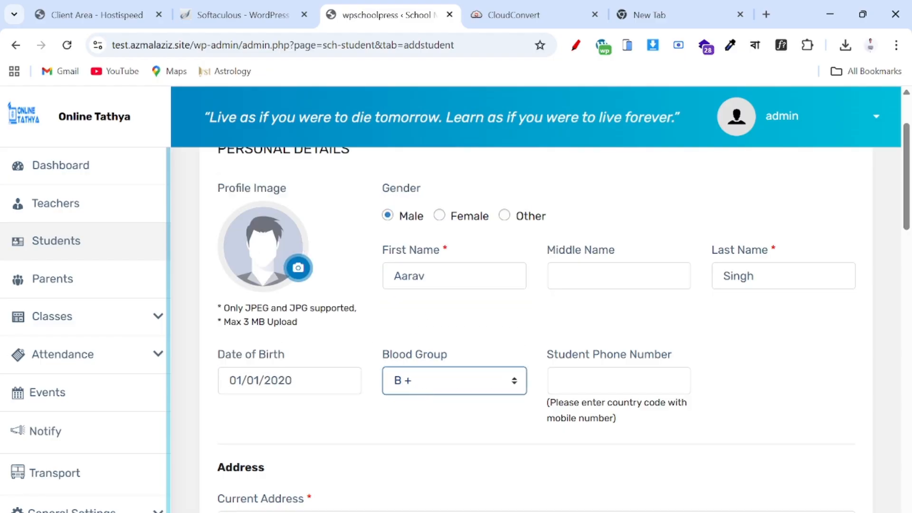
pyautogui.press('Tab')
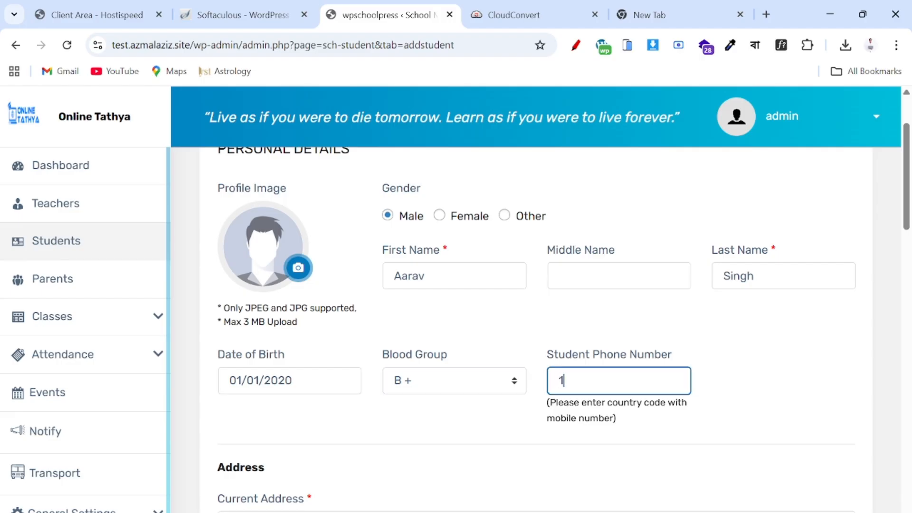
pyautogui.write('1222222222')
pyautogui.click(504, 431)
# - Autofill the current address and mirror it into the permanent address with Same as Above
pyautogui.scroll(-4, 506, 433)
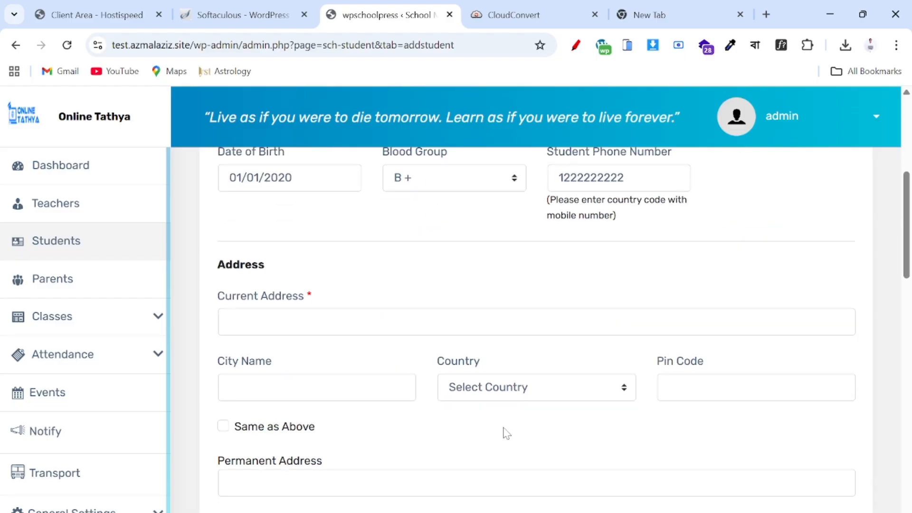
pyautogui.click(334, 323)
pyautogui.click(327, 376)
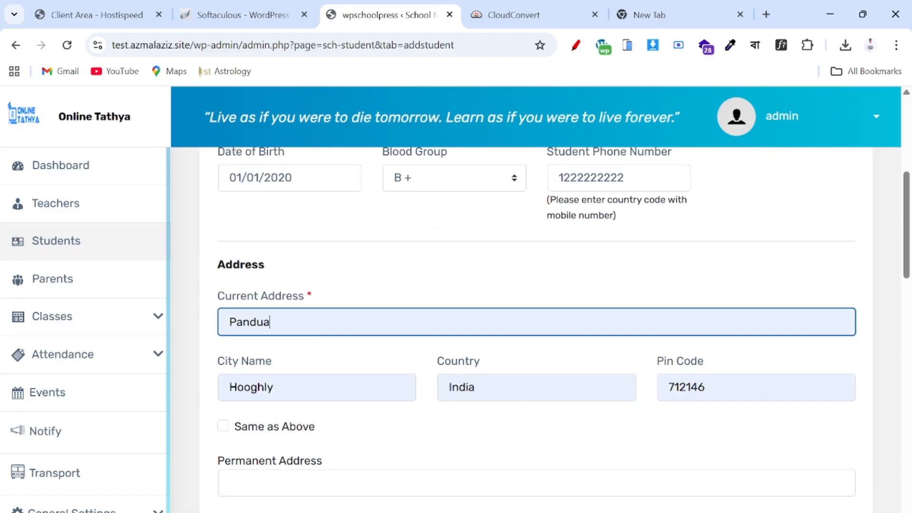
pyautogui.scroll(-2, 327, 377)
pyautogui.click(222, 312)
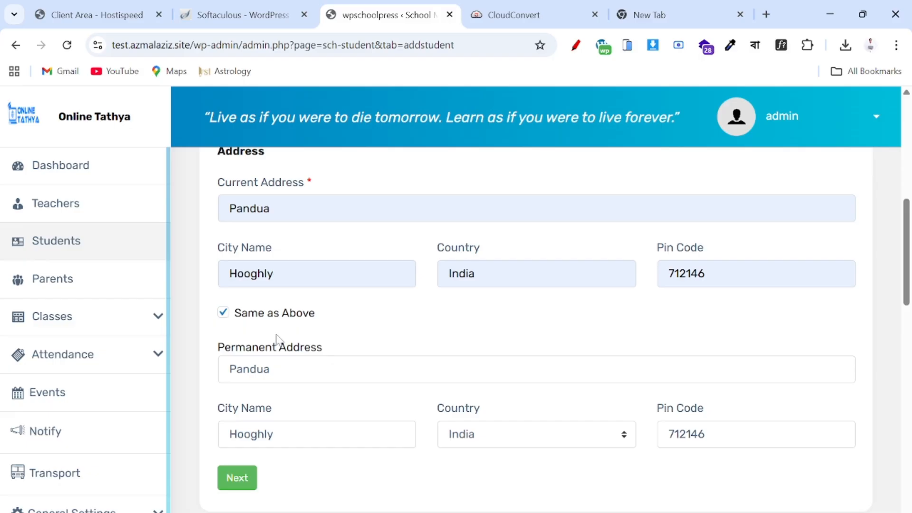
# - Advance the add-student form to the parent details step
pyautogui.scroll(-2, 277, 339)
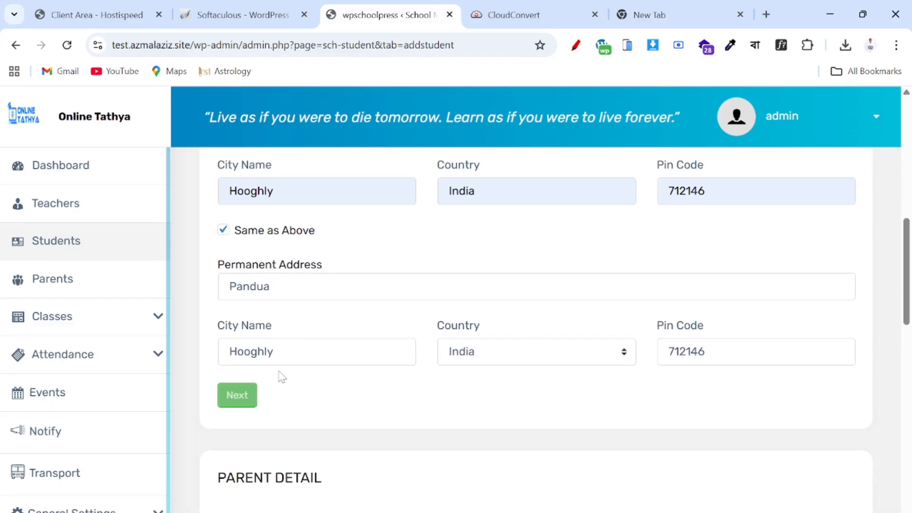
pyautogui.scroll(-3, 281, 376)
pyautogui.scroll(-3, 281, 378)
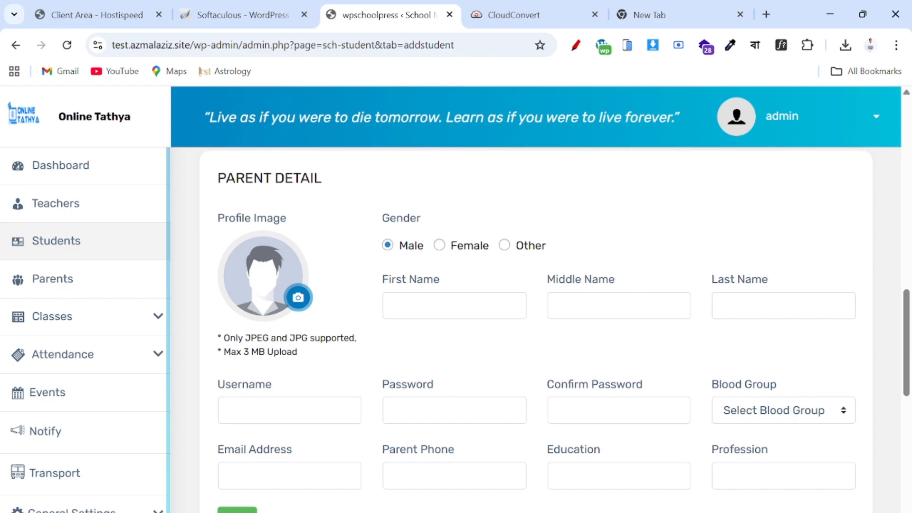
pyautogui.scroll(2, 382, 267)
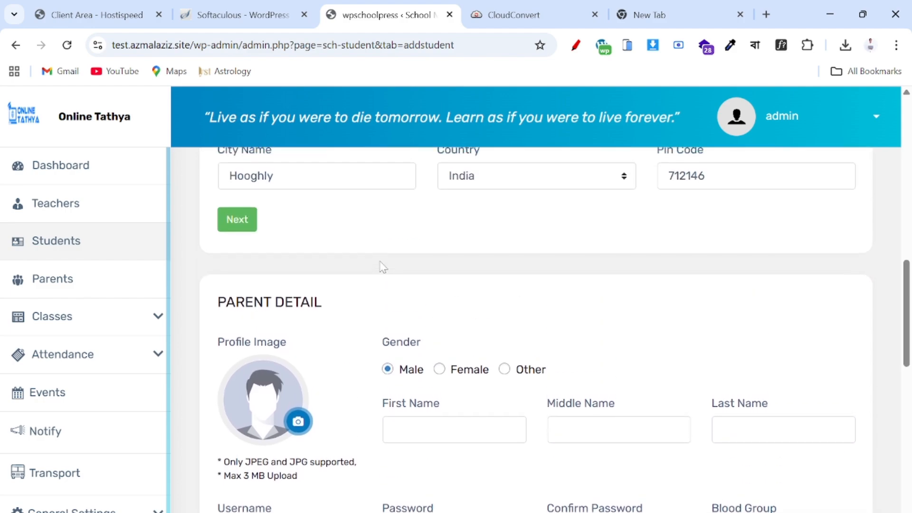
pyautogui.click(241, 221)
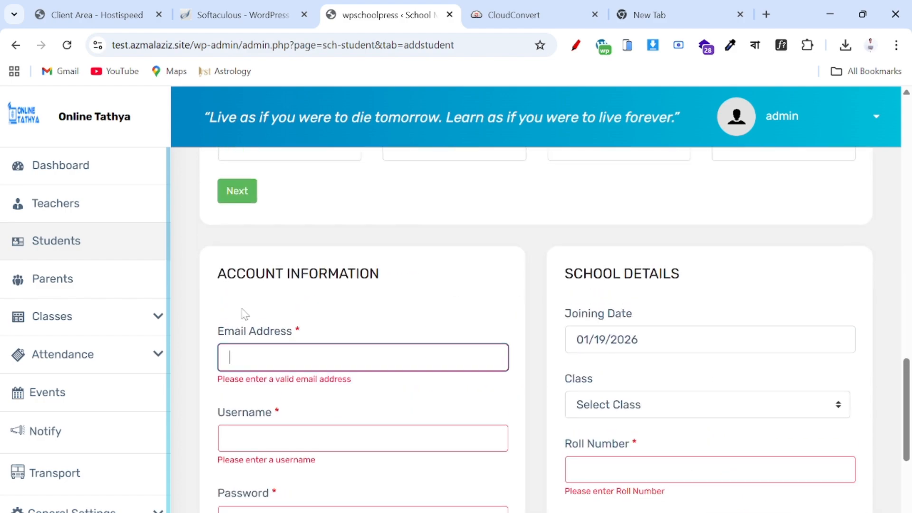
pyautogui.scroll(10, 310, 341)
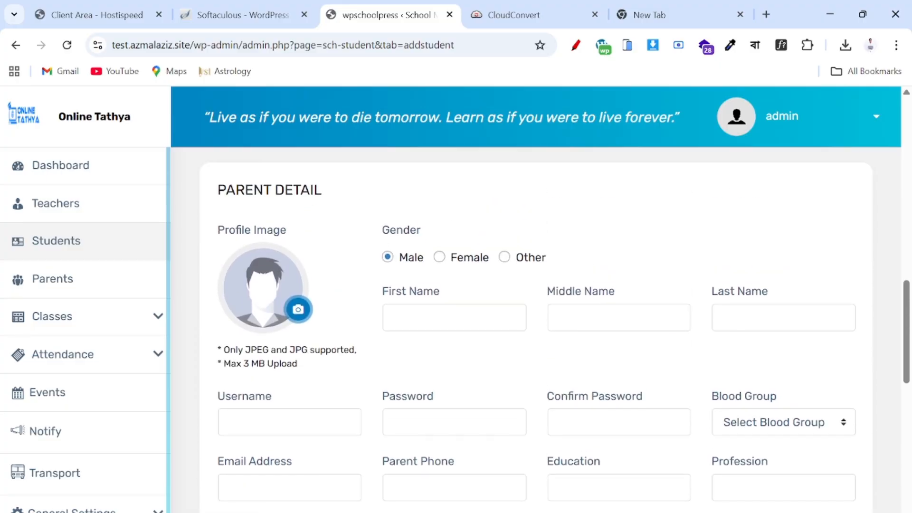
pyautogui.scroll(-2, 308, 340)
pyautogui.scroll(-2, 363, 349)
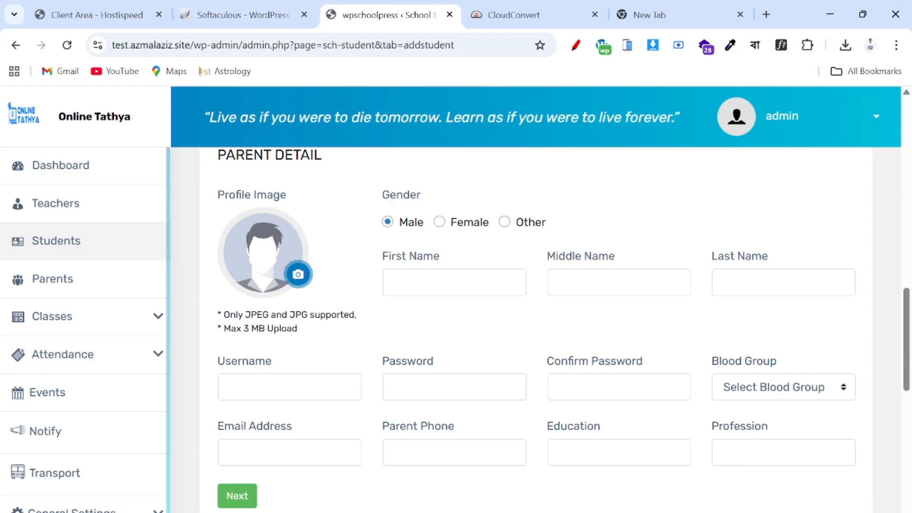
# - Cut the first student's father name from golden hook.txt and return to the browser form
pyautogui.hotkey('alt', 'Tab')
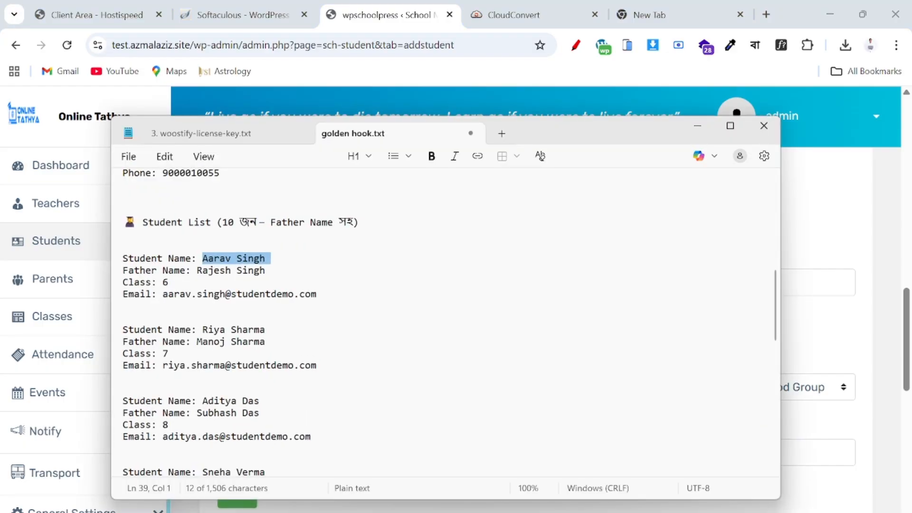
pyautogui.moveTo(196, 270); pyautogui.dragTo(265, 272)
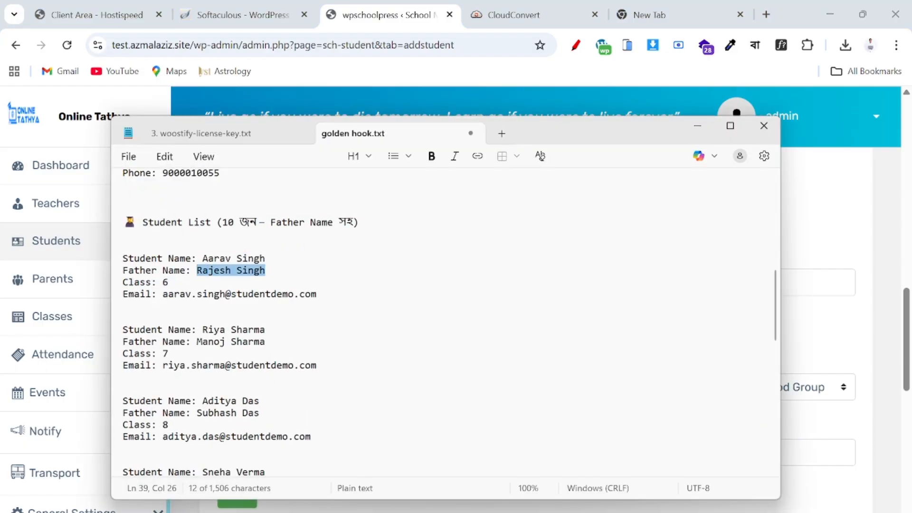
pyautogui.hotkey('ctrl', 'x')
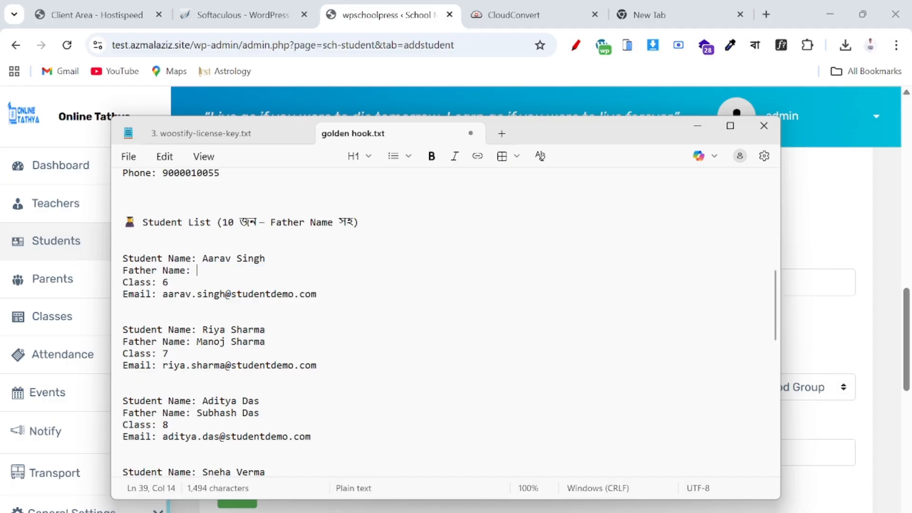
pyautogui.click(603, 512)
# - Enter the father's first name and last name in the parent section
pyautogui.click(454, 283)
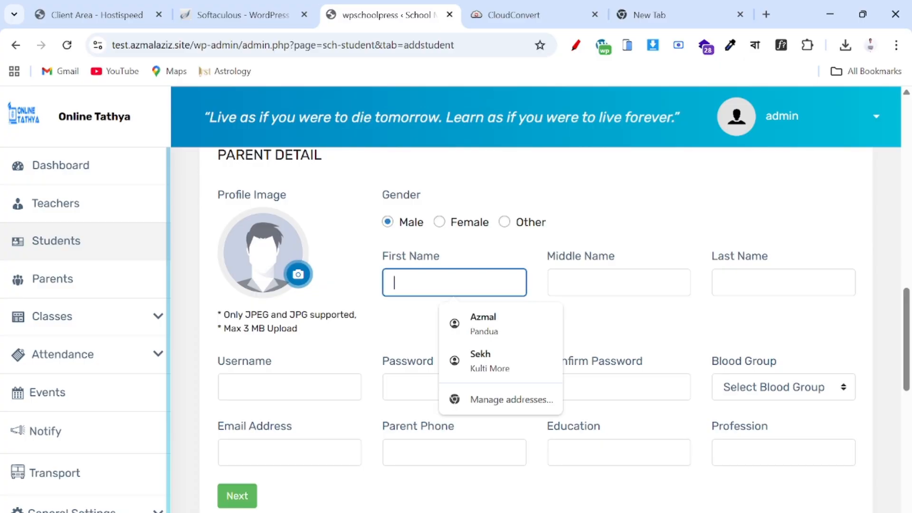
pyautogui.hotkey('ctrl', 'v')
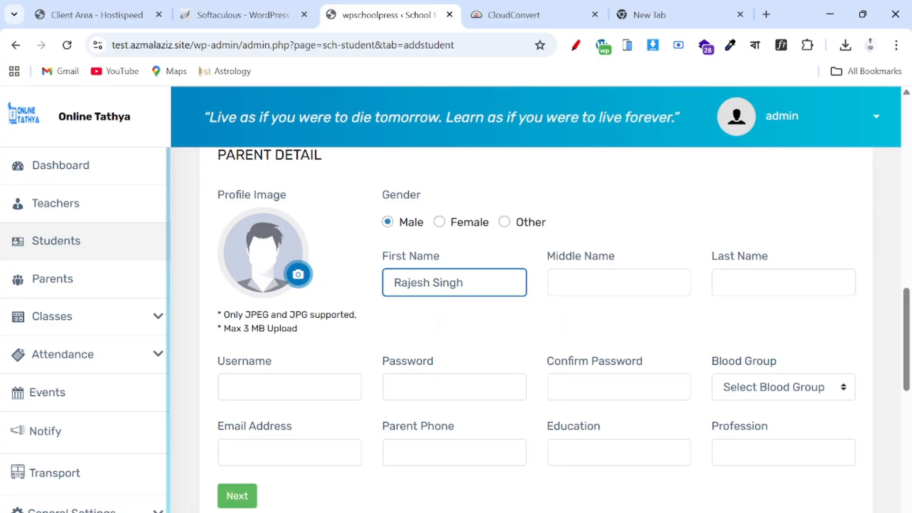
pyautogui.moveTo(430, 283); pyautogui.dragTo(465, 283)
pyautogui.press('BackSpace')
pyautogui.click(723, 282)
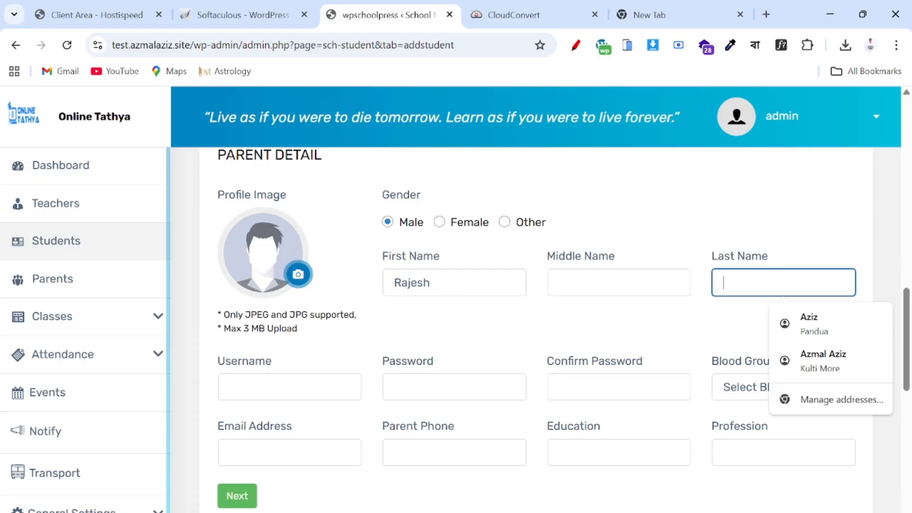
pyautogui.write('Singh')
# - Skip the parent username and fill in the parent password and its confirmation
pyautogui.scroll(-1, 366, 295)
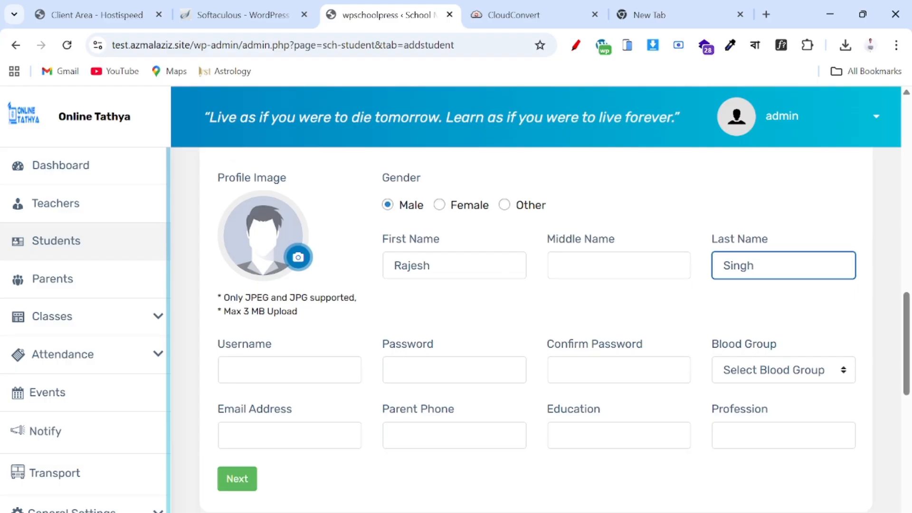
pyautogui.scroll(3, 277, 357)
pyautogui.scroll(-4, 279, 389)
pyautogui.press('Tab')
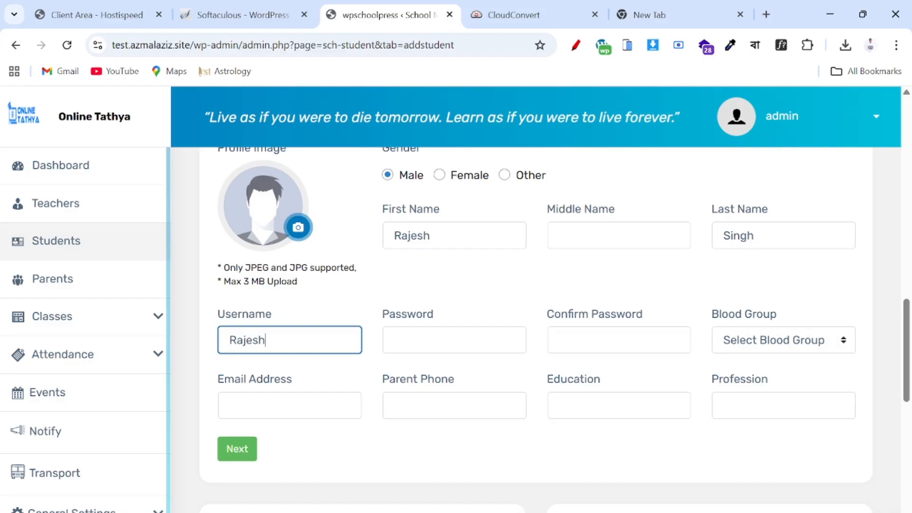
pyautogui.press('Tab')
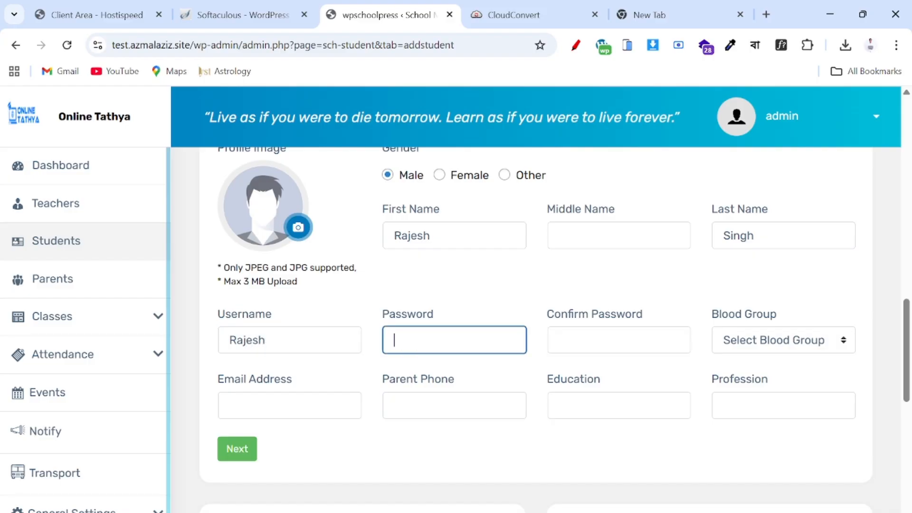
pyautogui.write('23456')
pyautogui.press('Tab')
pyautogui.write('1')
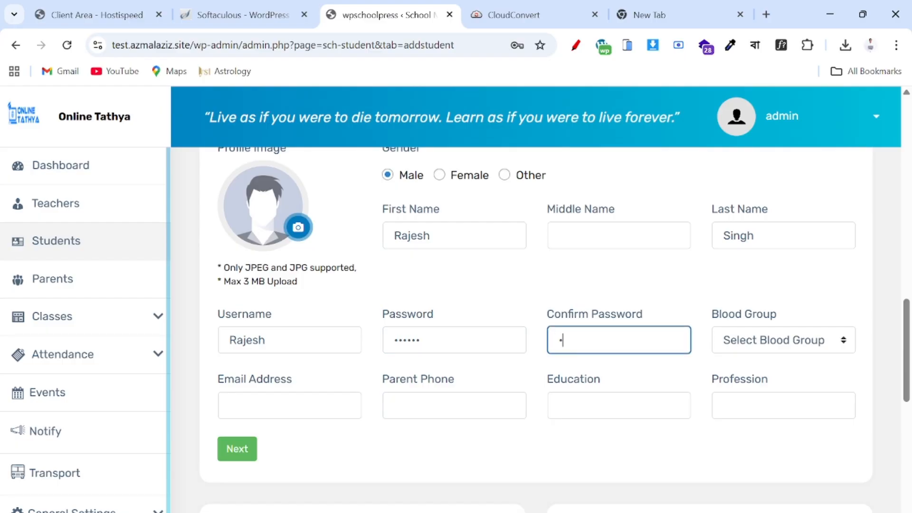
pyautogui.write('23456')
# - Set the parent's blood group to B+ and enter the parent's e-mail address
pyautogui.press('Tab')
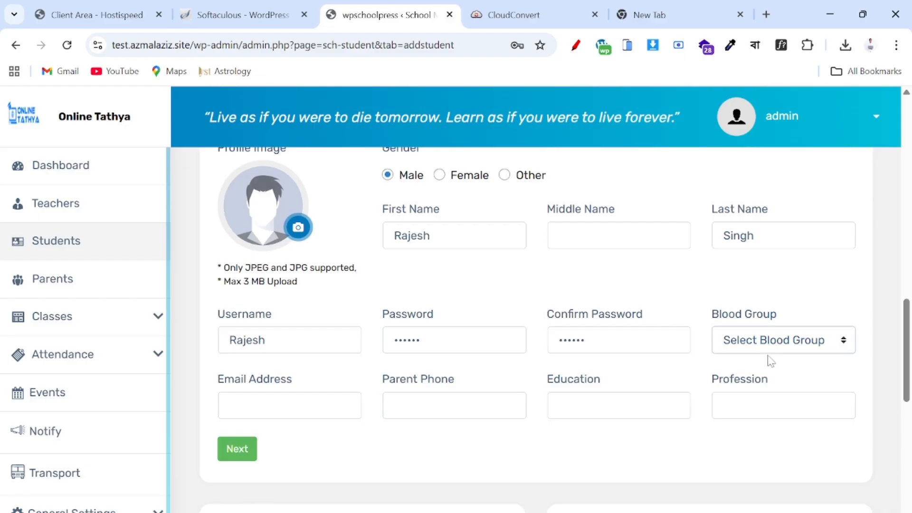
pyautogui.click(768, 352)
pyautogui.click(748, 459)
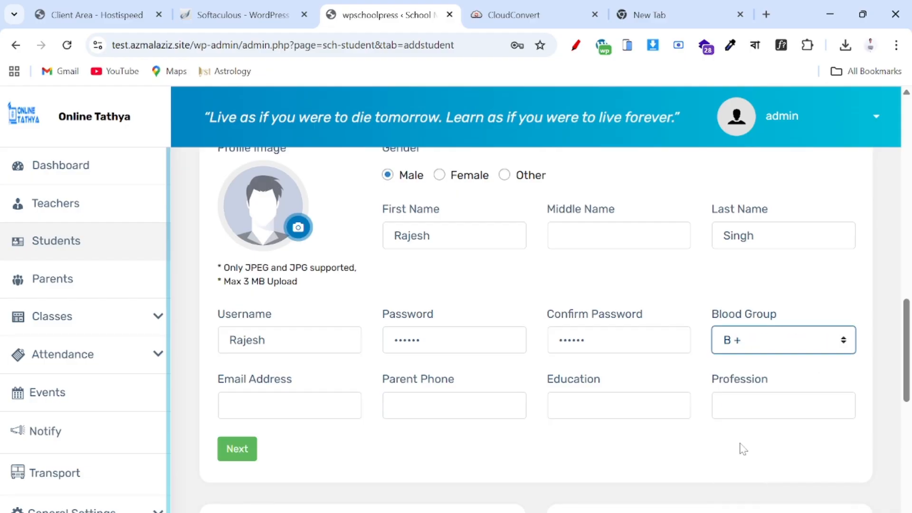
pyautogui.press('Tab')
pyautogui.scroll(5, 488, 276)
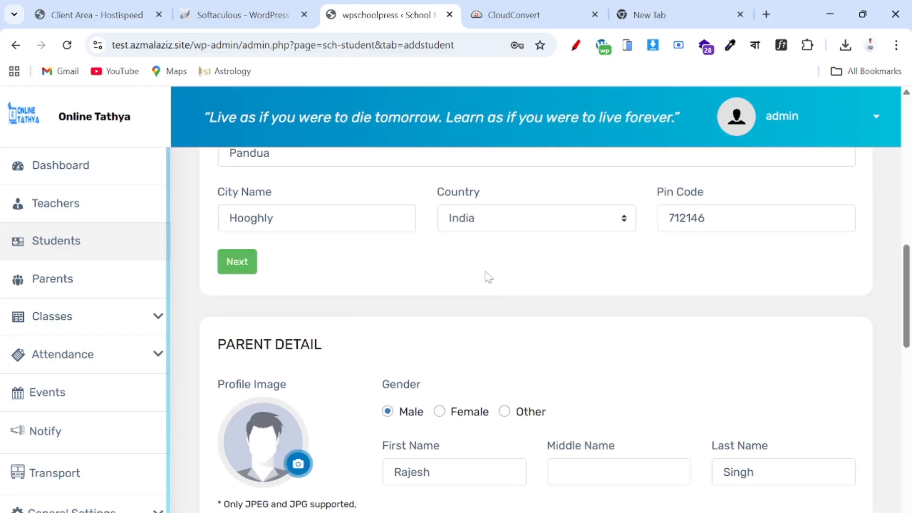
pyautogui.scroll(-5, 489, 275)
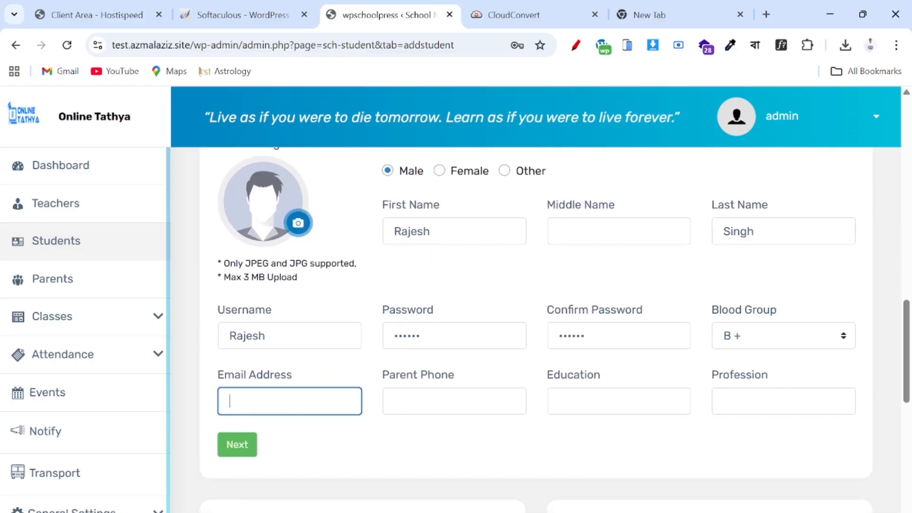
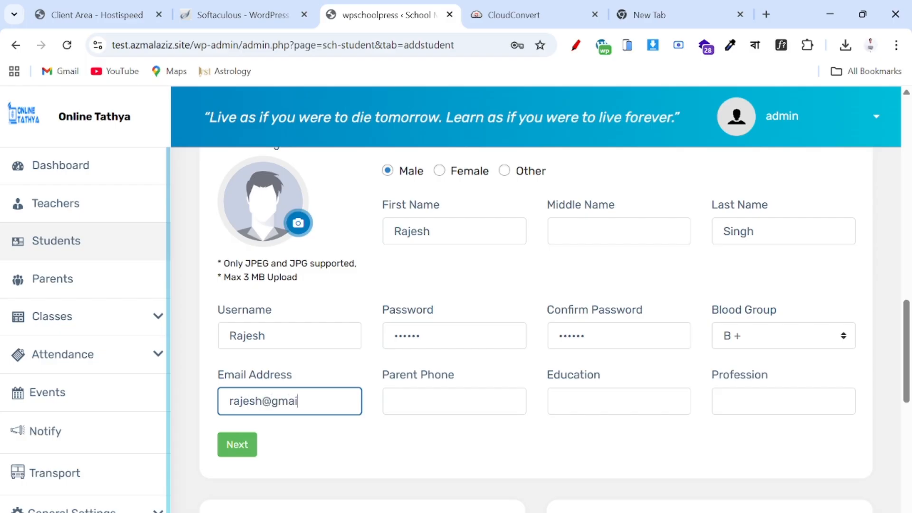
# - Enter the parent's phone number, education 12+ and profession Business
pyautogui.press('Tab')
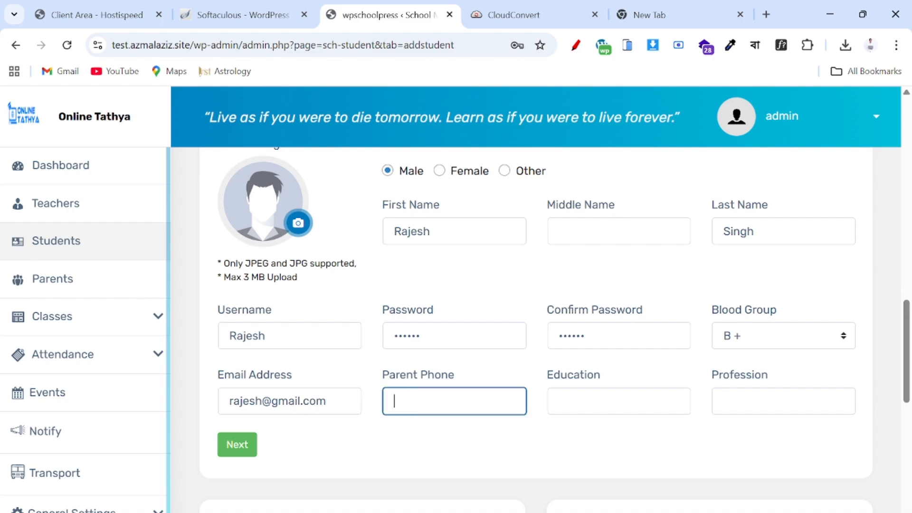
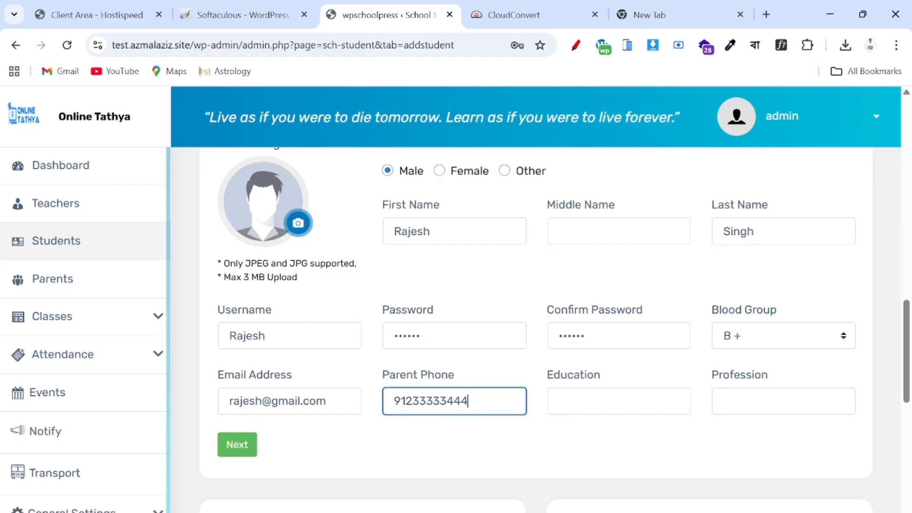
pyautogui.press('Tab')
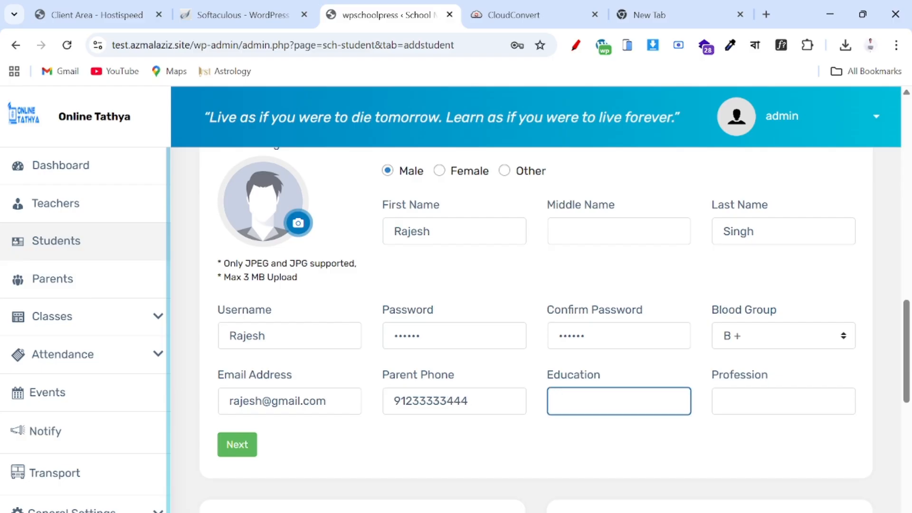
pyautogui.write('12+')
pyautogui.press('Tab')
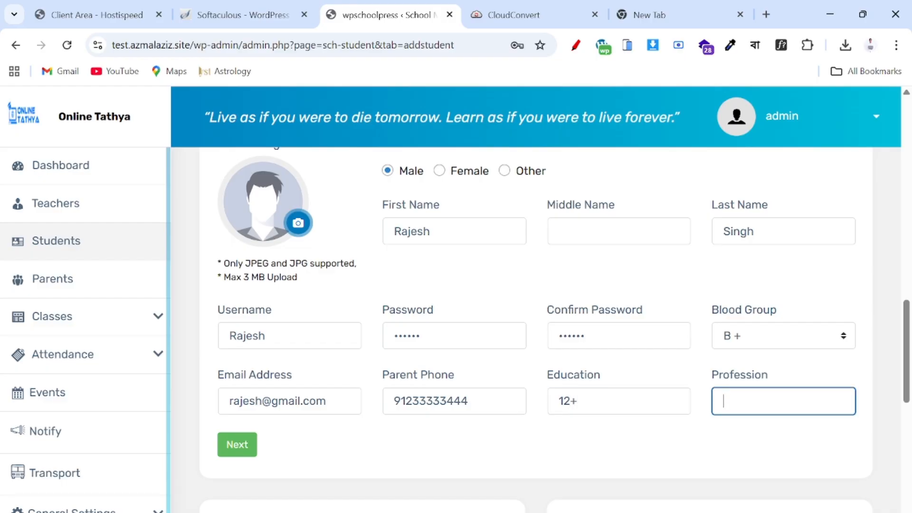
pyautogui.write('Business')
pyautogui.scroll(-5, 760, 399)
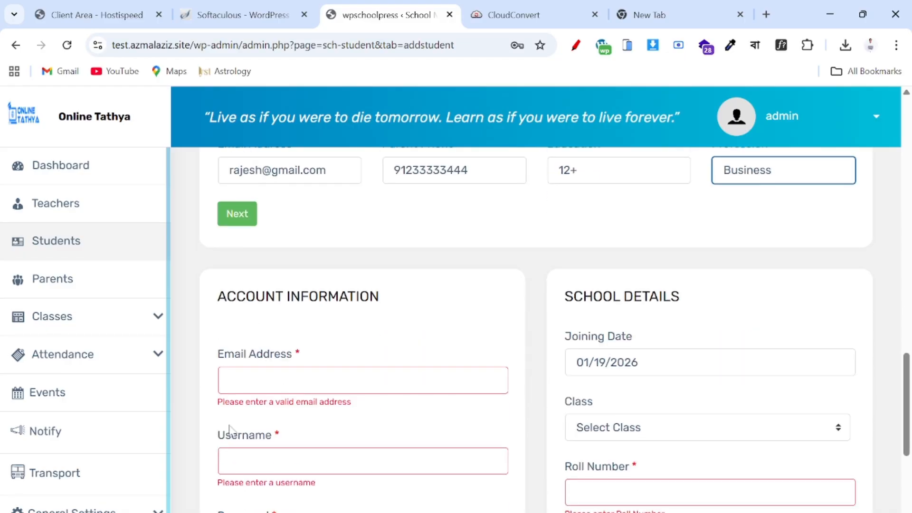
pyautogui.scroll(-1, 362, 223)
# - Build the account e-mail from the student's lowercase first name plus a gmail domain
pyautogui.scroll(-3, 322, 368)
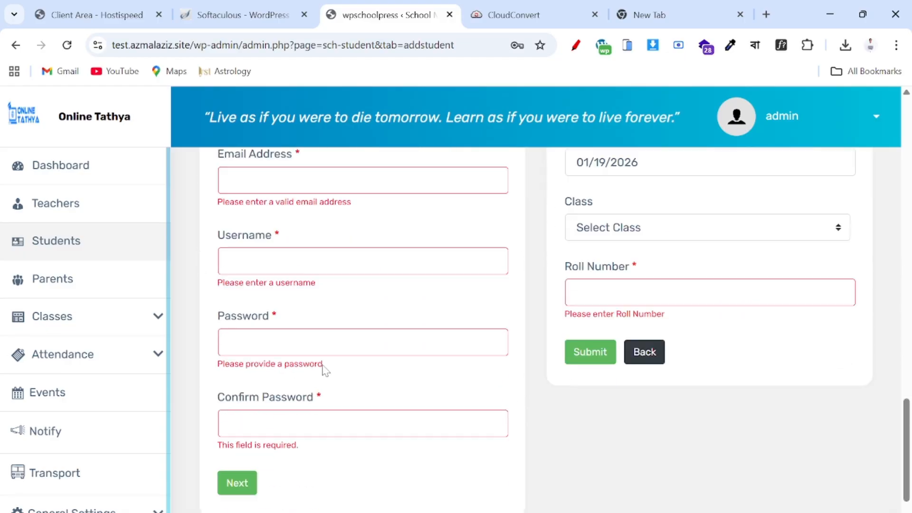
pyautogui.scroll(3, 322, 369)
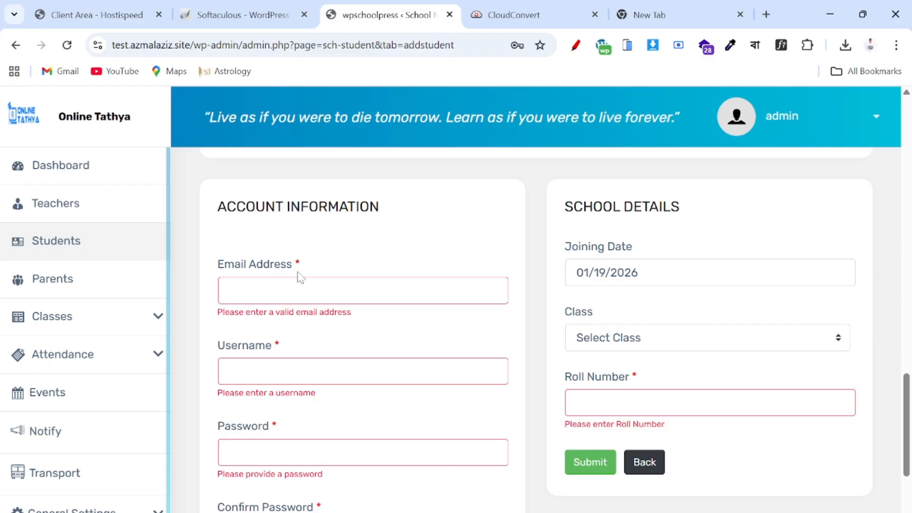
pyautogui.click(301, 290)
pyautogui.scroll(10, 301, 291)
pyautogui.scroll(8, 301, 291)
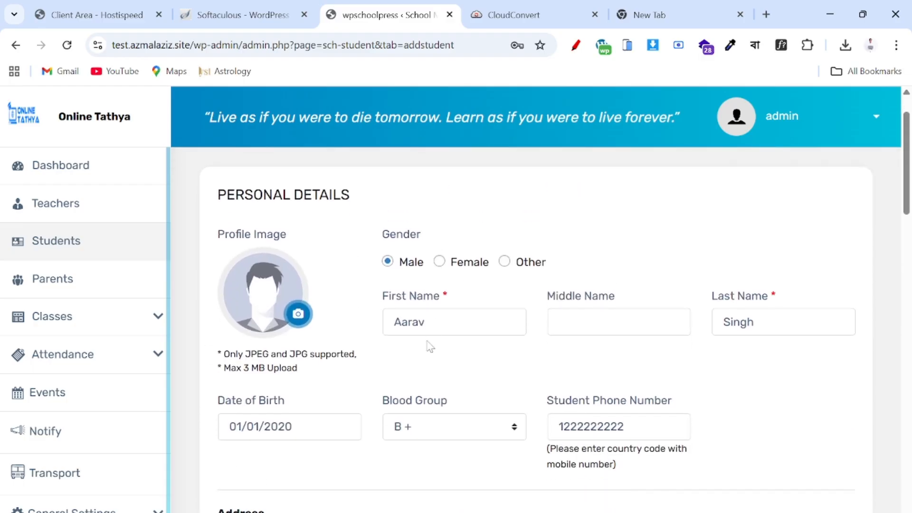
pyautogui.doubleClick(427, 322)
pyautogui.scroll(-20, 388, 333)
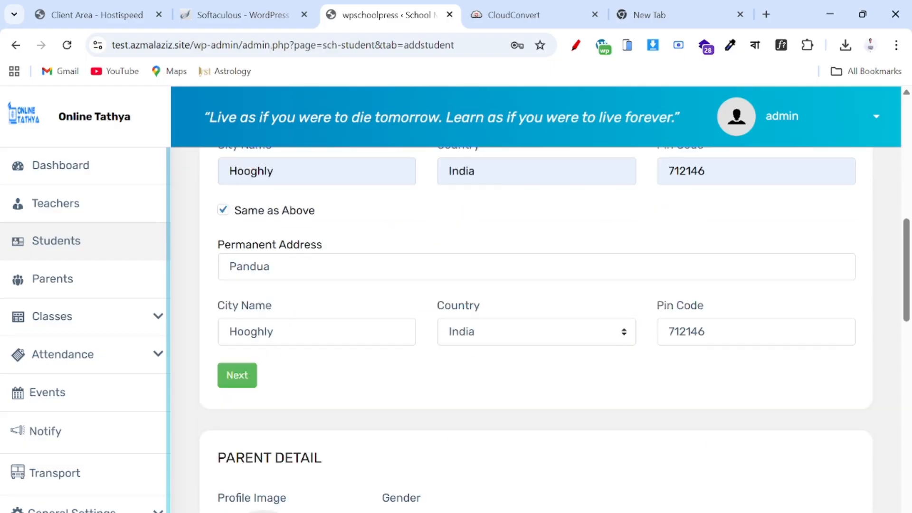
pyautogui.click(229, 296)
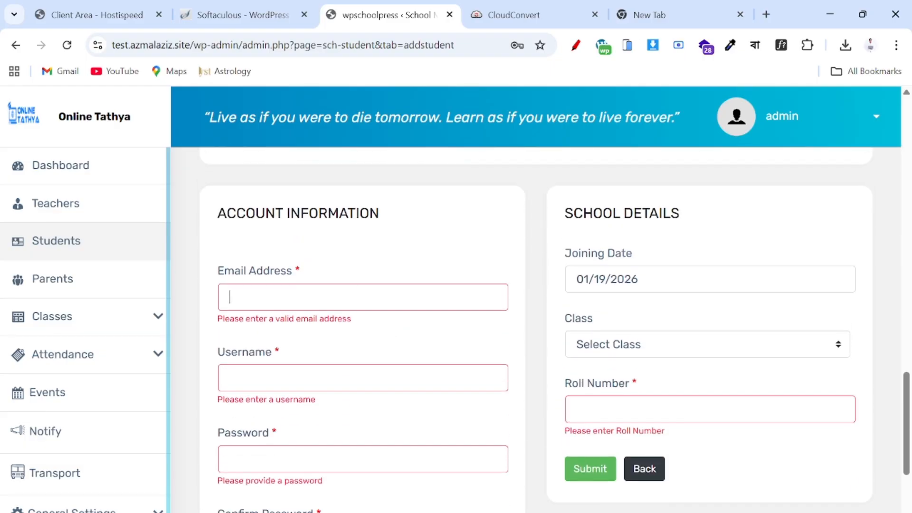
pyautogui.hotkey('ctrl', 'v')
pyautogui.click(236, 297)
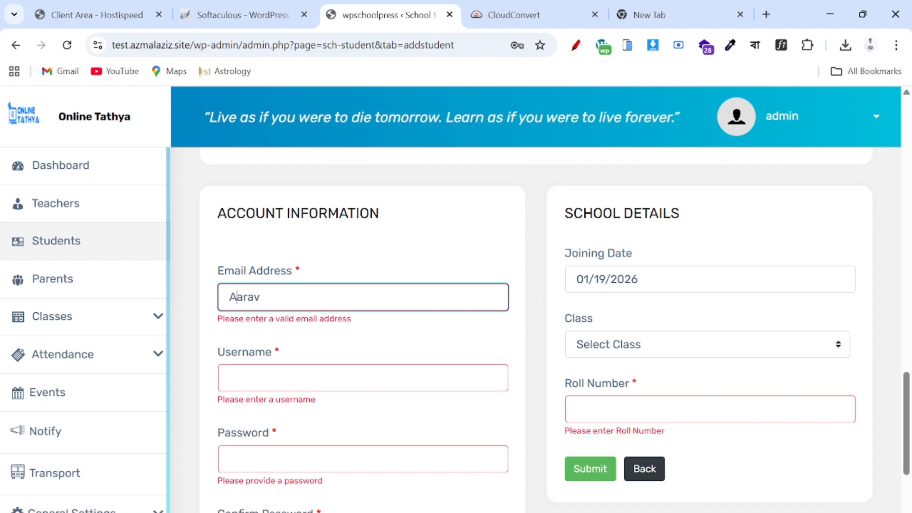
pyautogui.press('BackSpace')
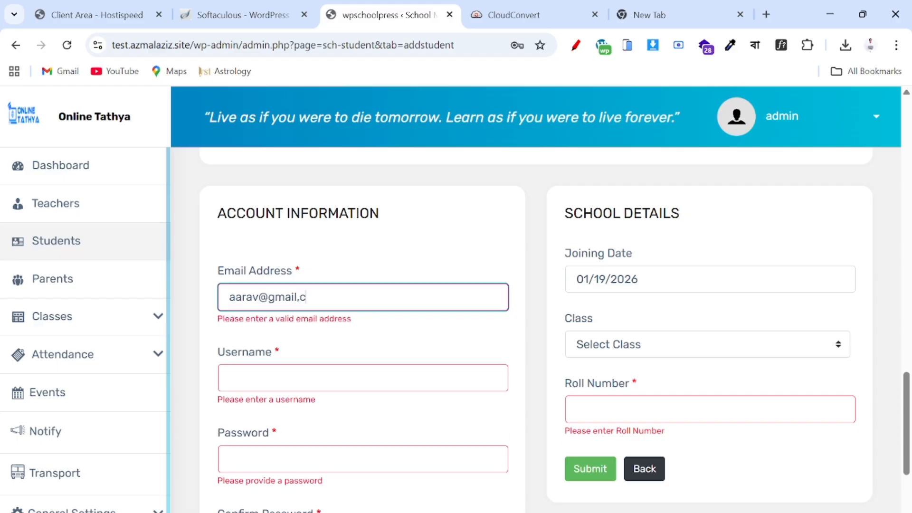
# - Correct the comma in the e-mail domain to a dot
pyautogui.press('Tab')
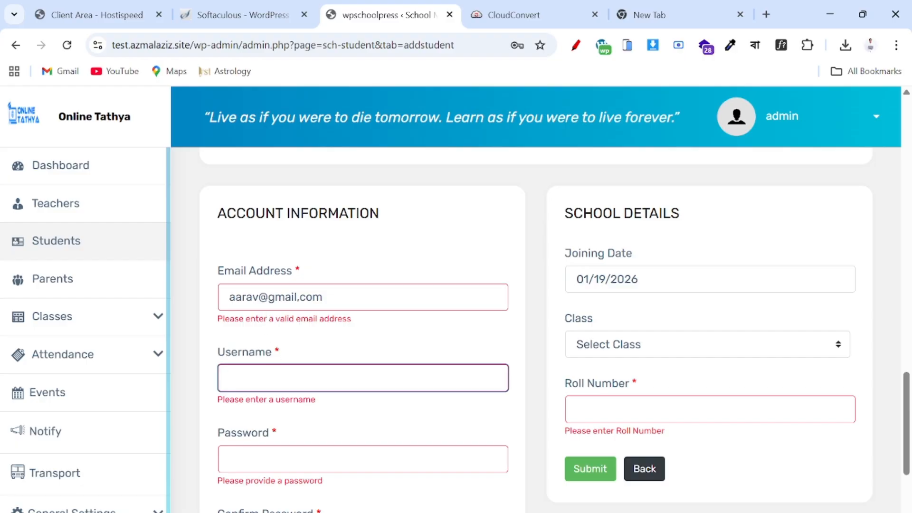
pyautogui.click(300, 298)
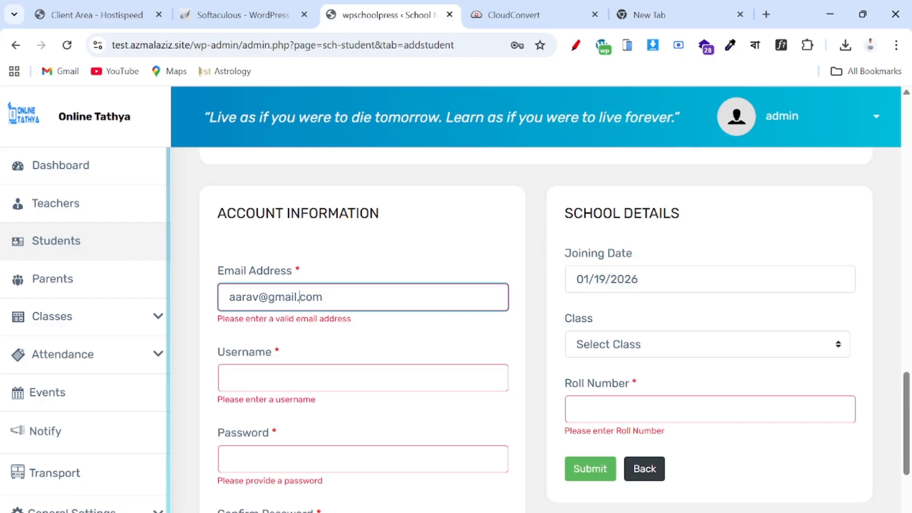
pyautogui.press('BackSpace')
pyautogui.write('.')
# - Enter the student's username, password and matching confirm password
pyautogui.press('Tab')
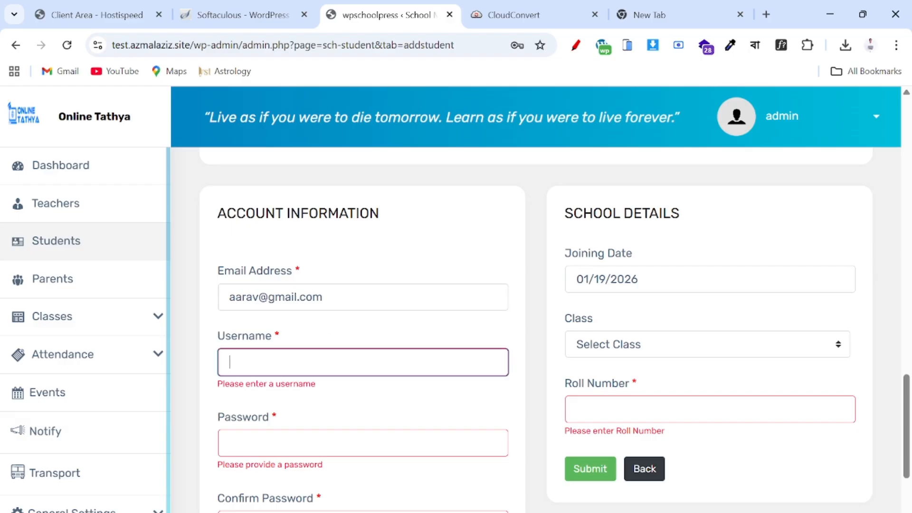
pyautogui.write('a')
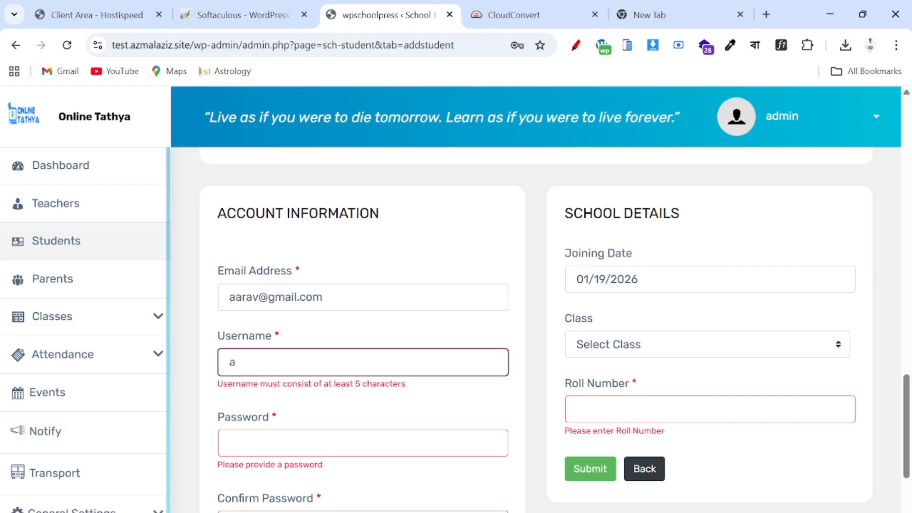
pyautogui.write('arab')
pyautogui.press('BackSpace')
pyautogui.write('v')
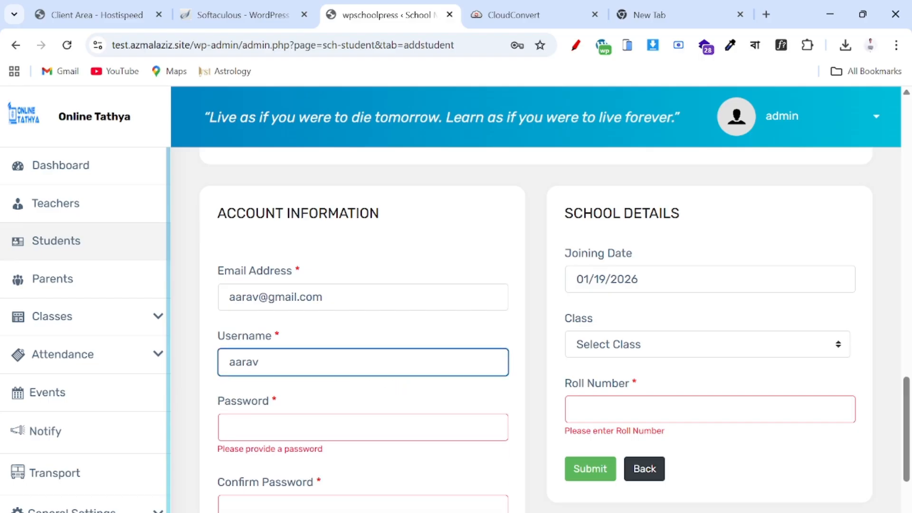
pyautogui.click(240, 428)
pyautogui.write('1')
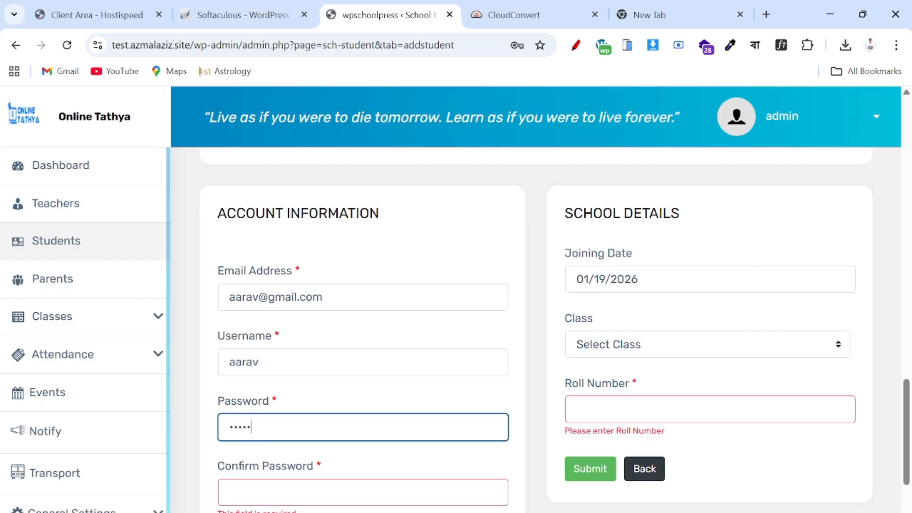
pyautogui.click(230, 492)
pyautogui.write('12')
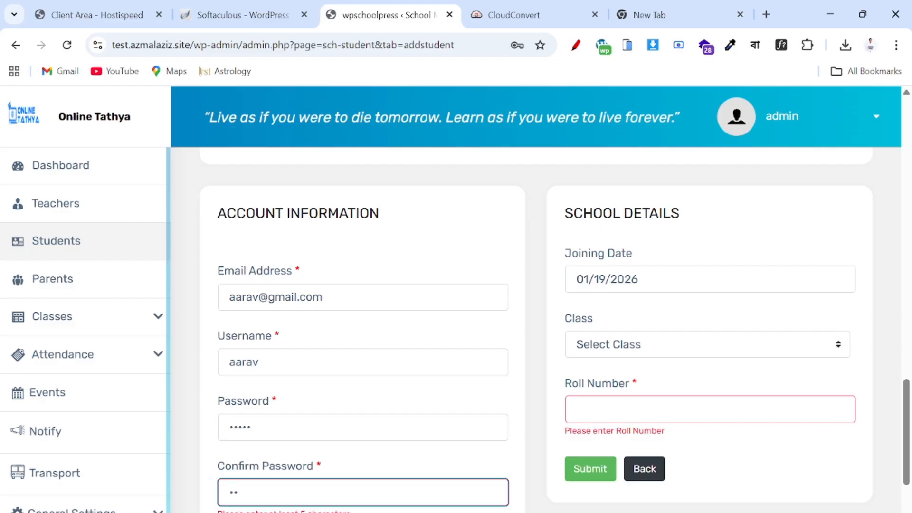
pyautogui.write('345')
pyautogui.scroll(-3, 254, 489)
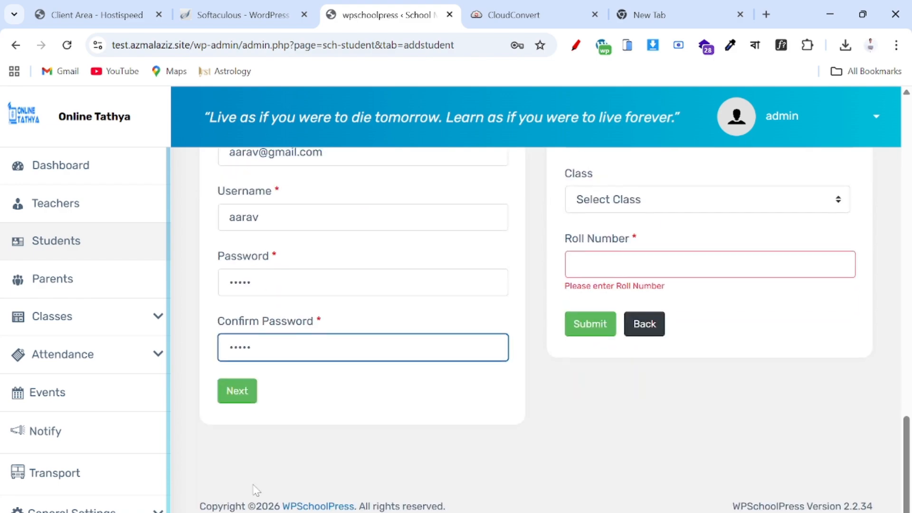
pyautogui.scroll(2, 349, 368)
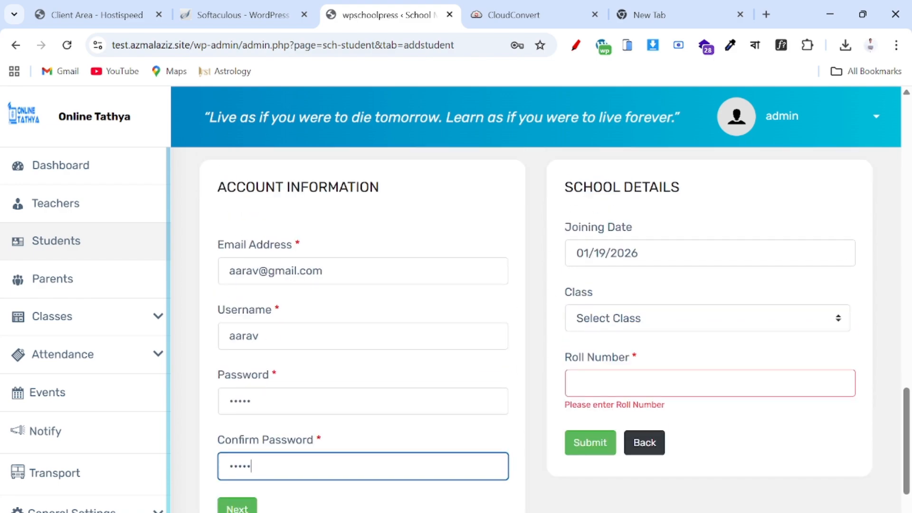
# - Leave Joining Date empty, assign Class 1 with roll number 1, submit and dismiss the password warning
pyautogui.click(683, 253)
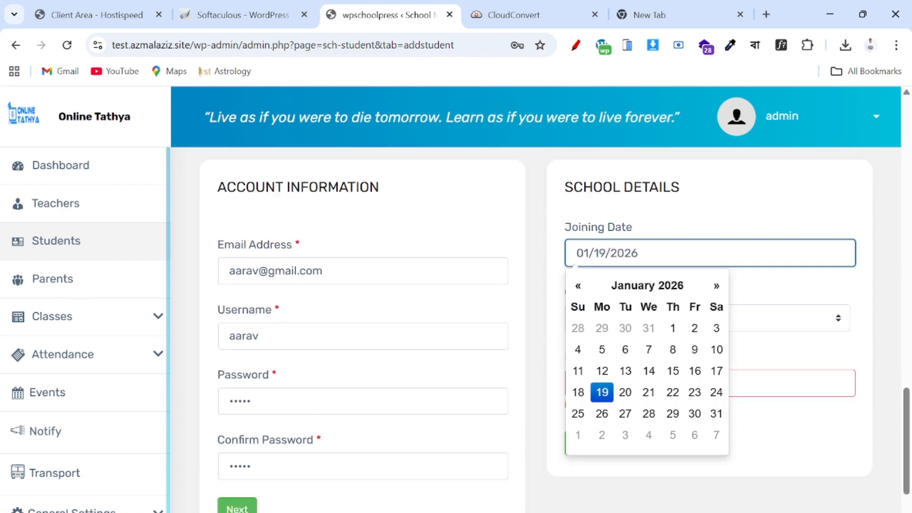
pyautogui.click(602, 393)
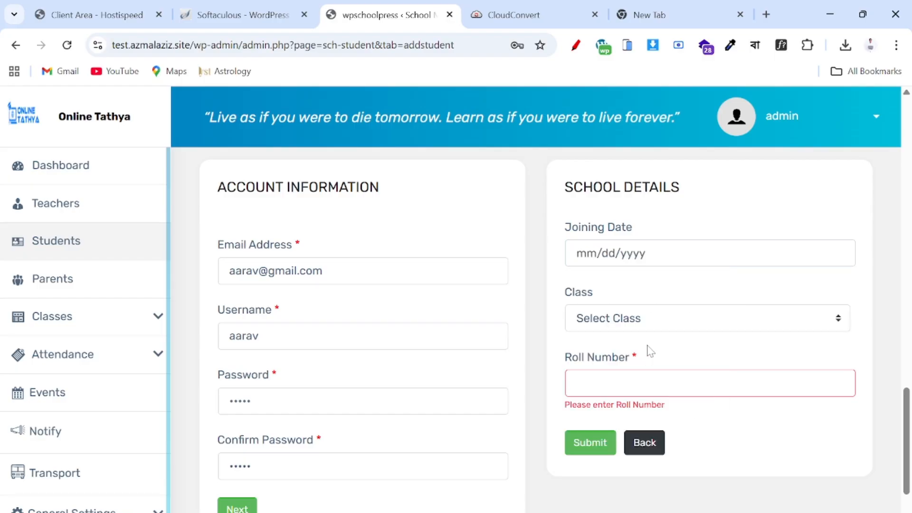
pyautogui.click(653, 328)
pyautogui.click(618, 358)
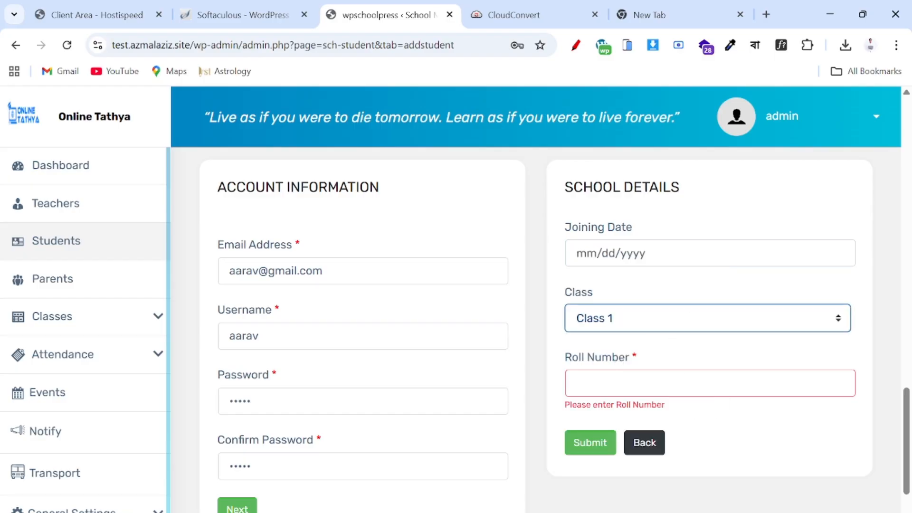
pyautogui.click(665, 384)
pyautogui.write('1')
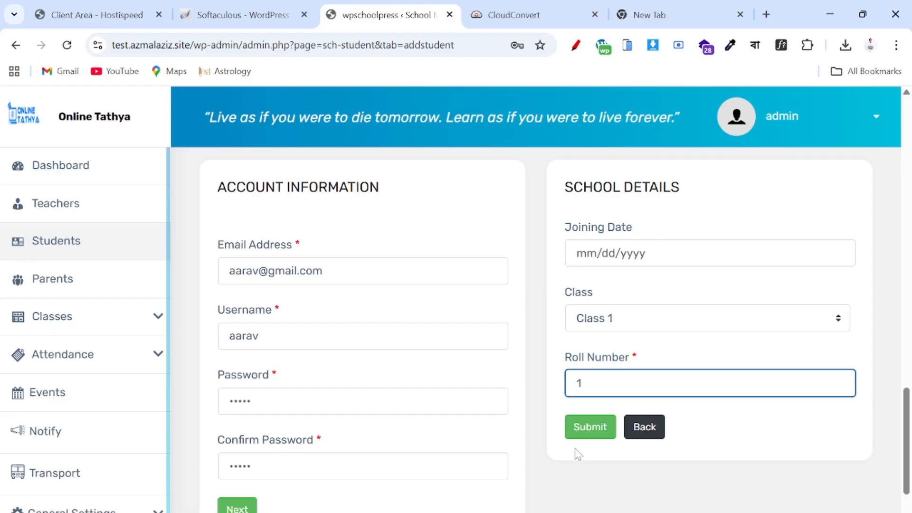
pyautogui.click(599, 432)
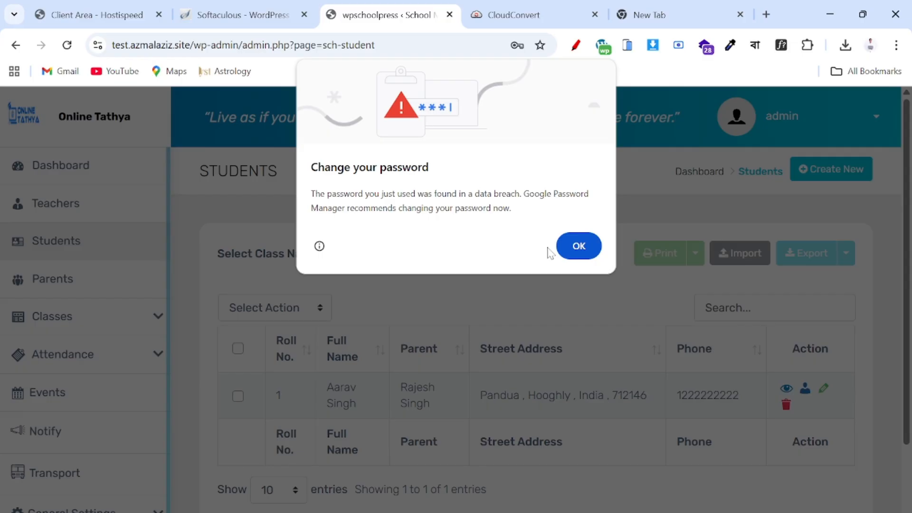
pyautogui.click(565, 244)
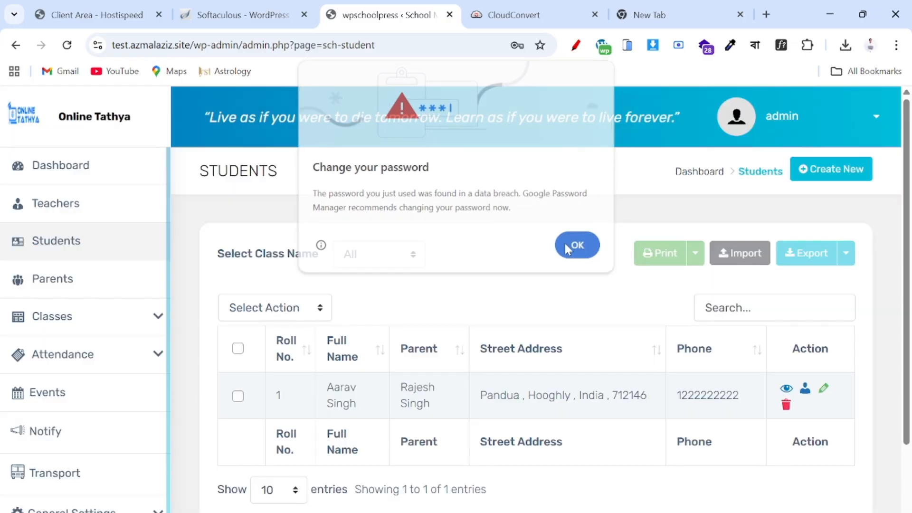
# - Open a new add-student form and copy the second student's name from the notes
pyautogui.click(813, 175)
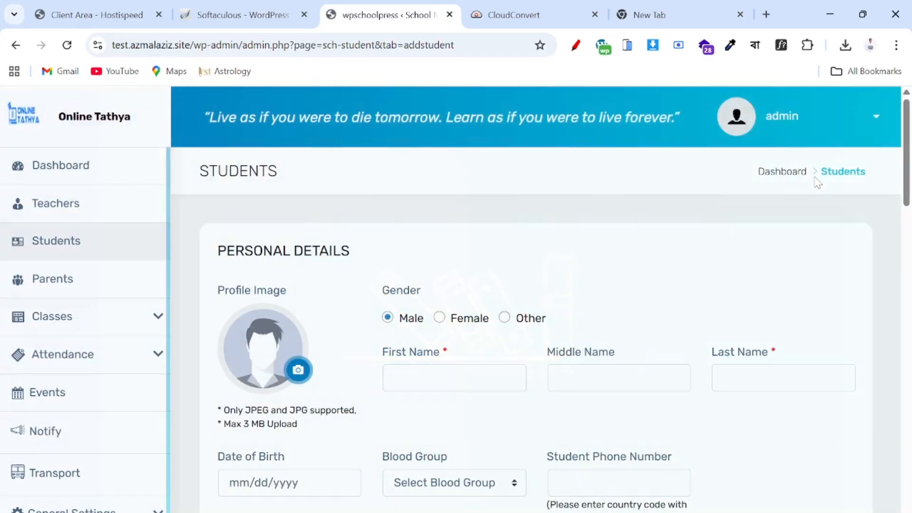
pyautogui.hotkey('alt', 'Tab')
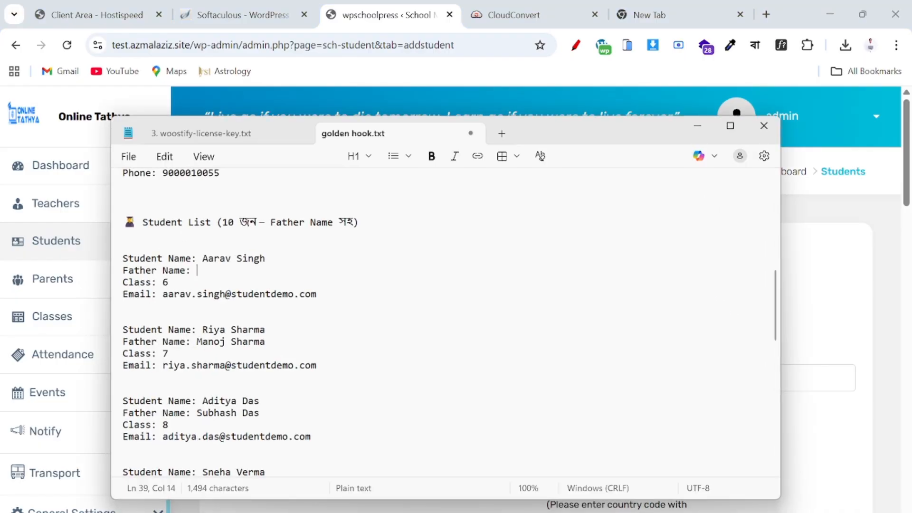
pyautogui.moveTo(203, 329); pyautogui.dragTo(122, 341)
pyautogui.hotkey('ctrl', 'c')
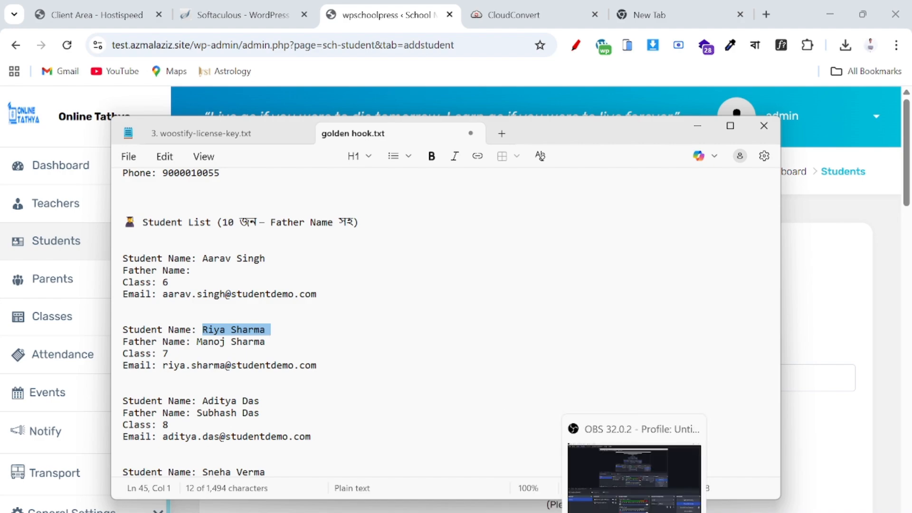
pyautogui.click(602, 512)
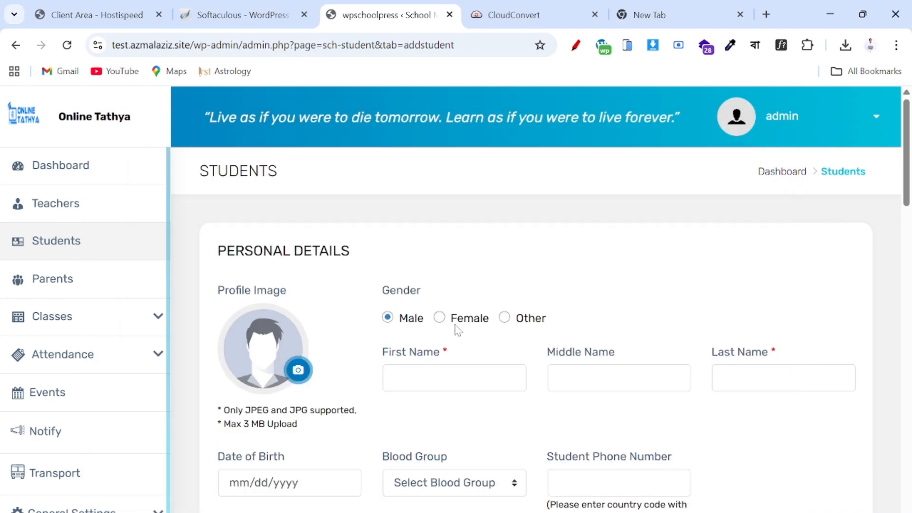
# - Mark the student Female and split the pasted name into First Name and Last Name
pyautogui.click(439, 318)
pyautogui.click(447, 368)
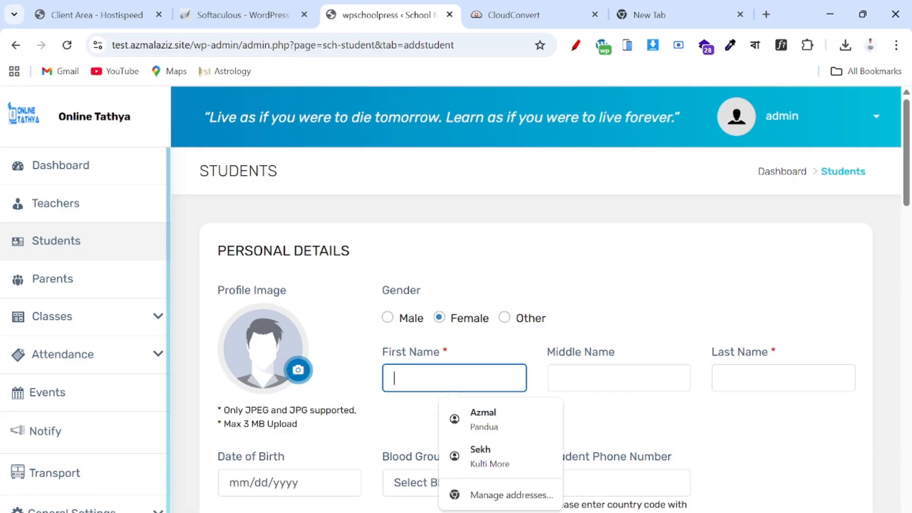
pyautogui.hotkey('ctrl', 'v')
pyautogui.hotkey('ctrl', 'Left')
pyautogui.hotkey('ctrl', 'shift', 'Right')
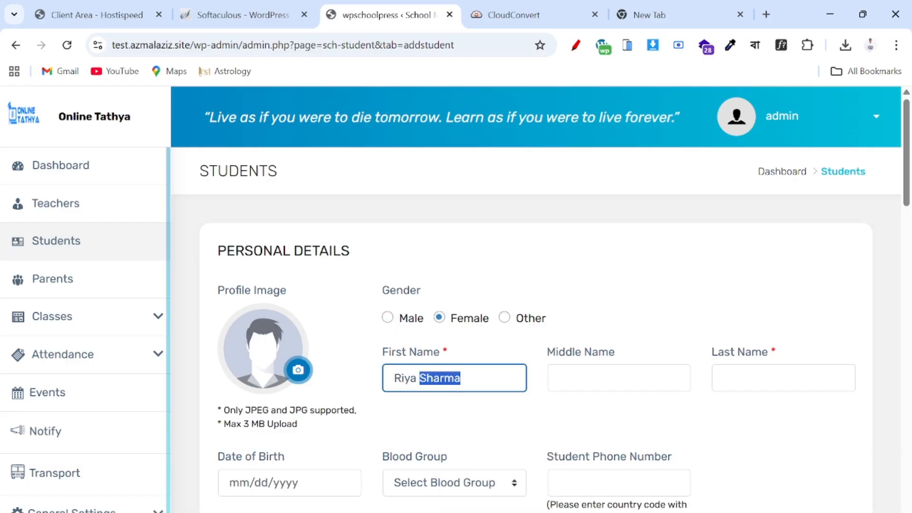
pyautogui.hotkey('ctrl', 'x')
pyautogui.click(781, 378)
pyautogui.hotkey('ctrl', 'v')
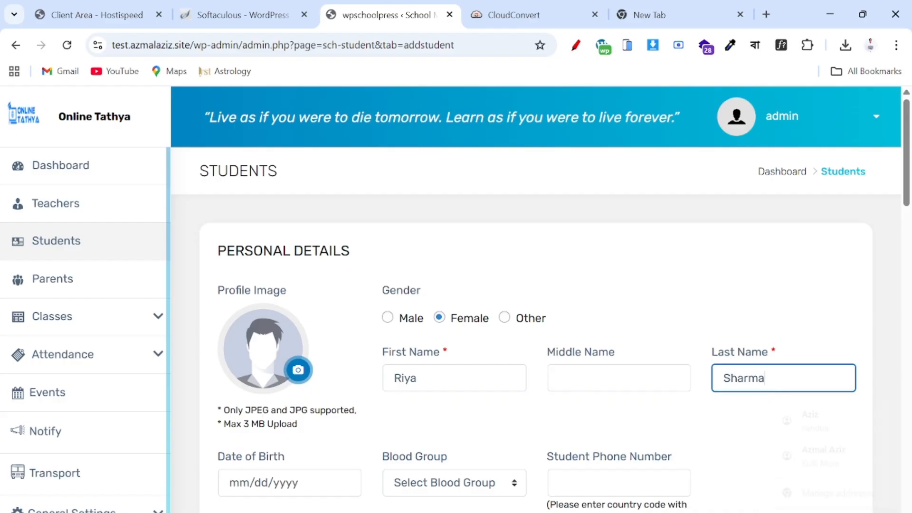
pyautogui.scroll(-3, 536, 330)
# - Set the date of birth to 02/19/2020 in the calendar picker
pyautogui.click(265, 366)
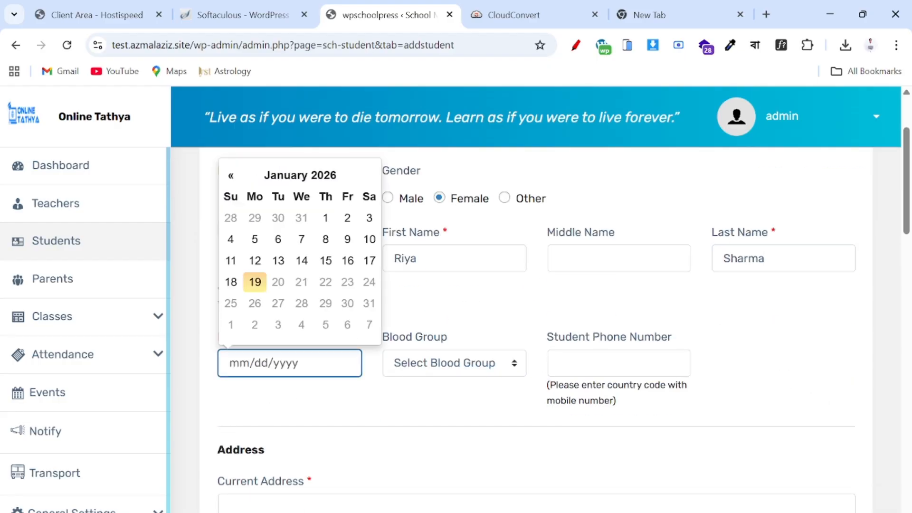
pyautogui.click(295, 175)
pyautogui.click(287, 195)
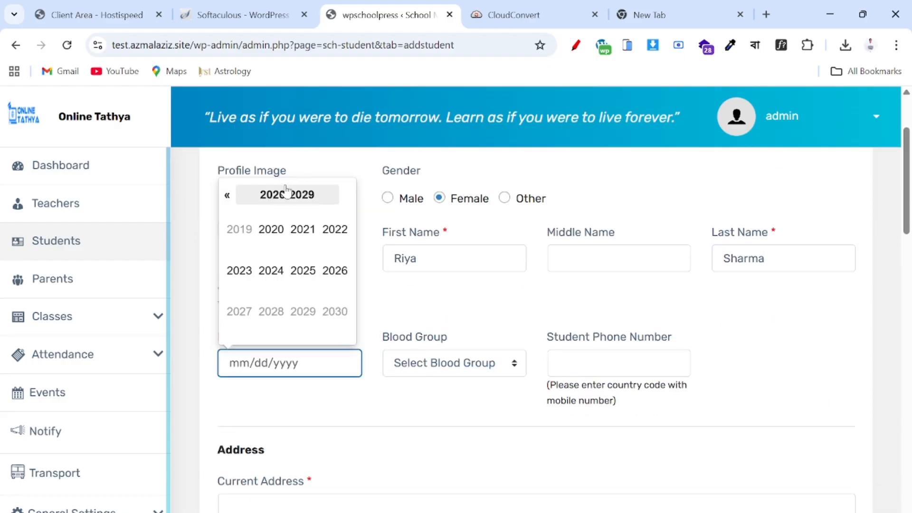
pyautogui.click(269, 231)
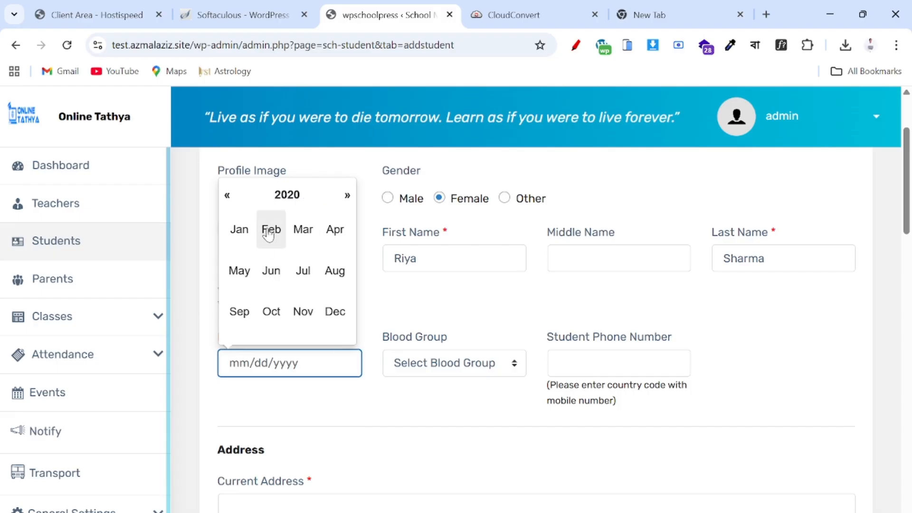
pyautogui.click(269, 230)
pyautogui.click(302, 285)
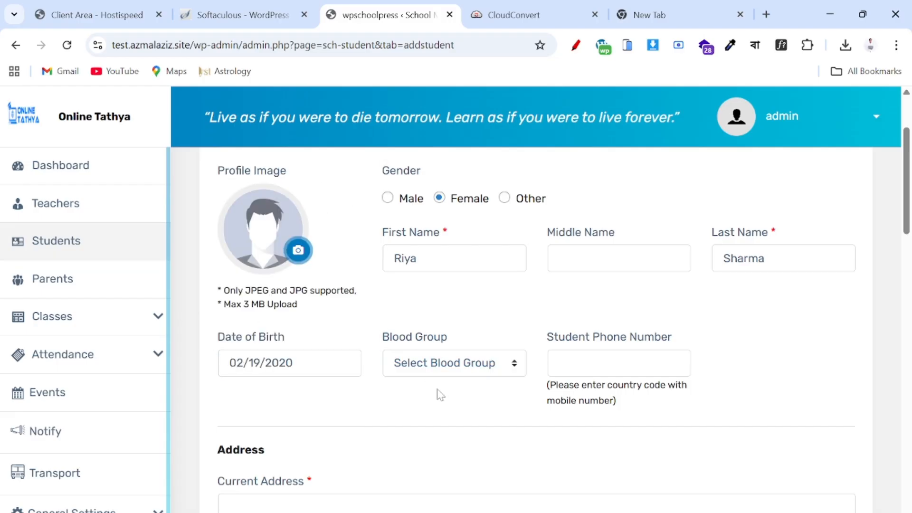
# - Choose blood group A+ and enter the student's phone number
pyautogui.click(445, 362)
pyautogui.click(420, 245)
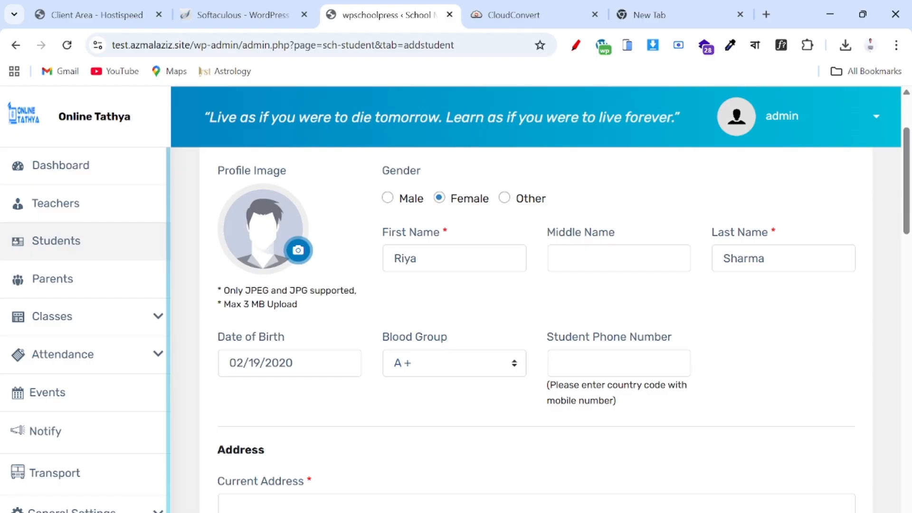
pyautogui.click(619, 362)
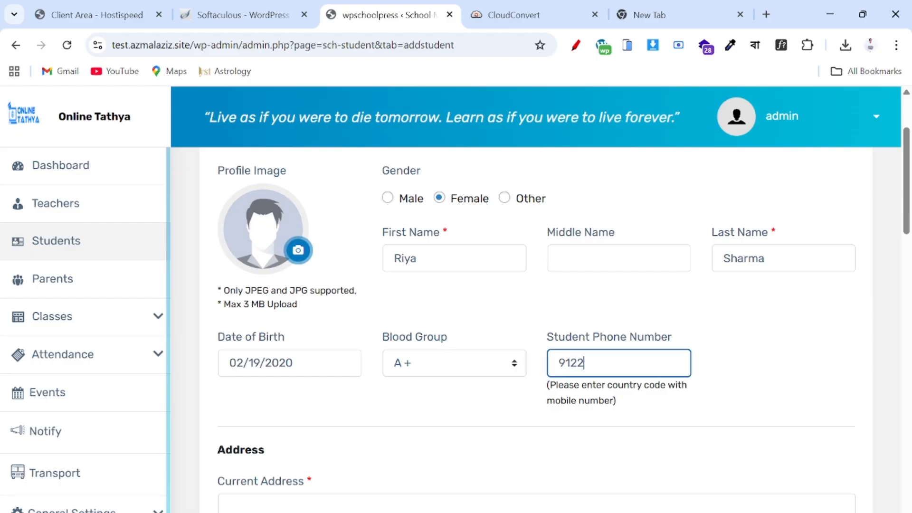
# - Autofill the current address and copy it to the permanent address with Same as Above
pyautogui.scroll(-3, 294, 401)
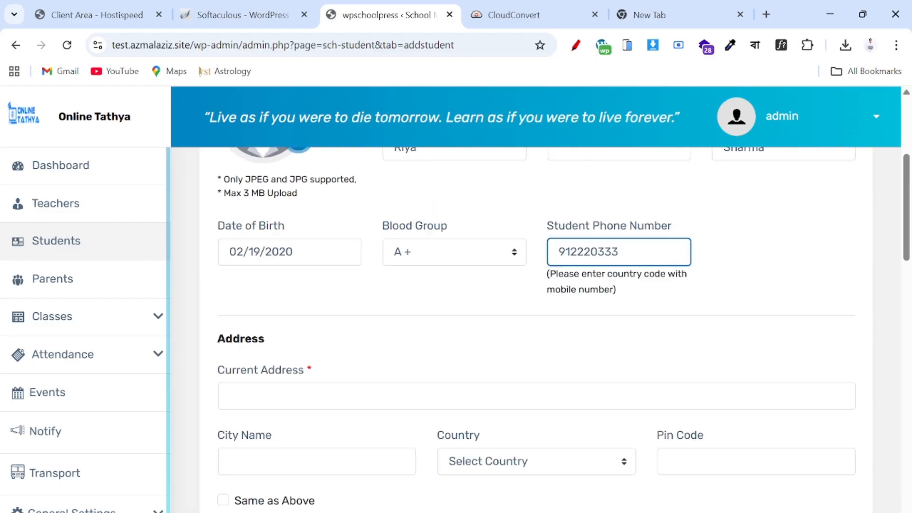
pyautogui.click(293, 387)
pyautogui.click(328, 469)
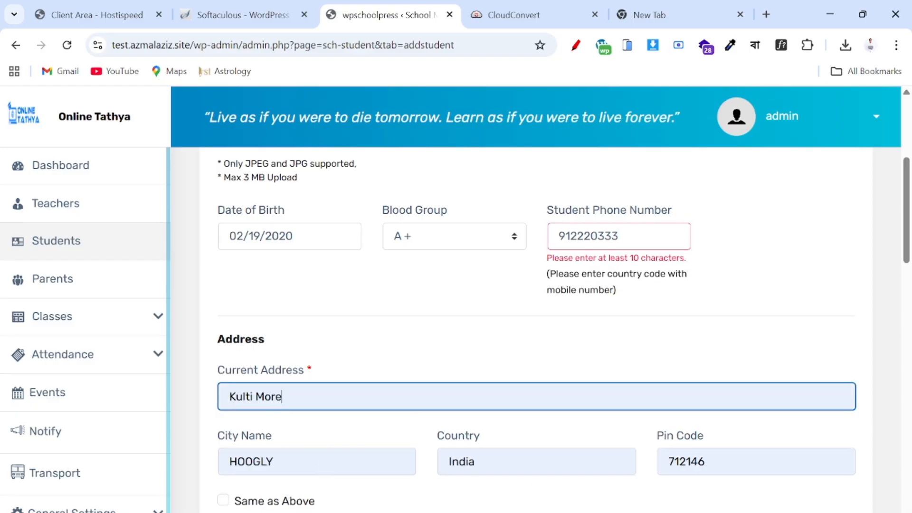
pyautogui.scroll(-6, 328, 469)
pyautogui.click(223, 234)
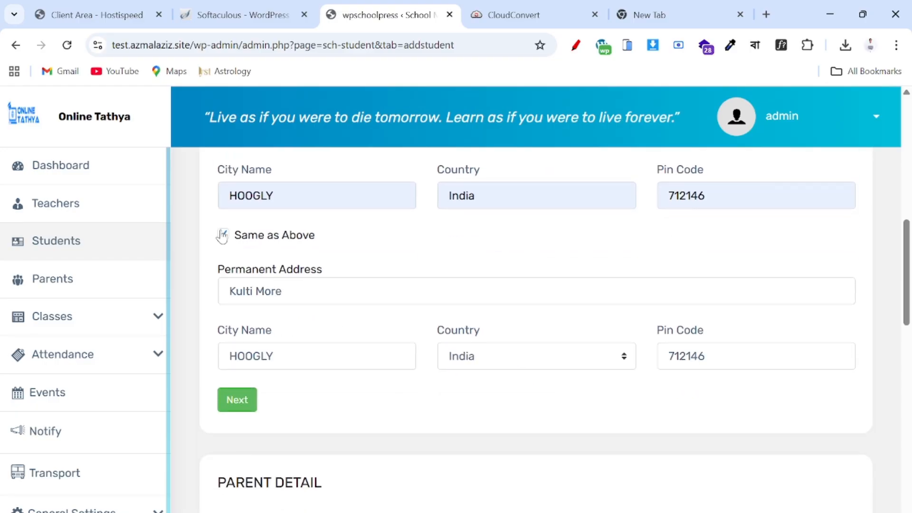
pyautogui.scroll(-4, 221, 236)
pyautogui.scroll(-3, 221, 237)
# - Fill in the parent's first and last name, copied from the notes file
pyautogui.click(409, 316)
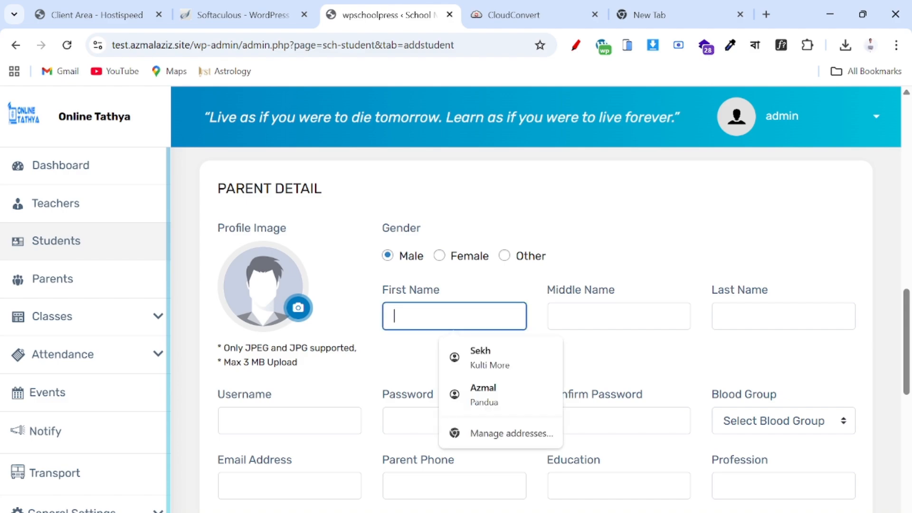
pyautogui.hotkey('alt', 'Tab')
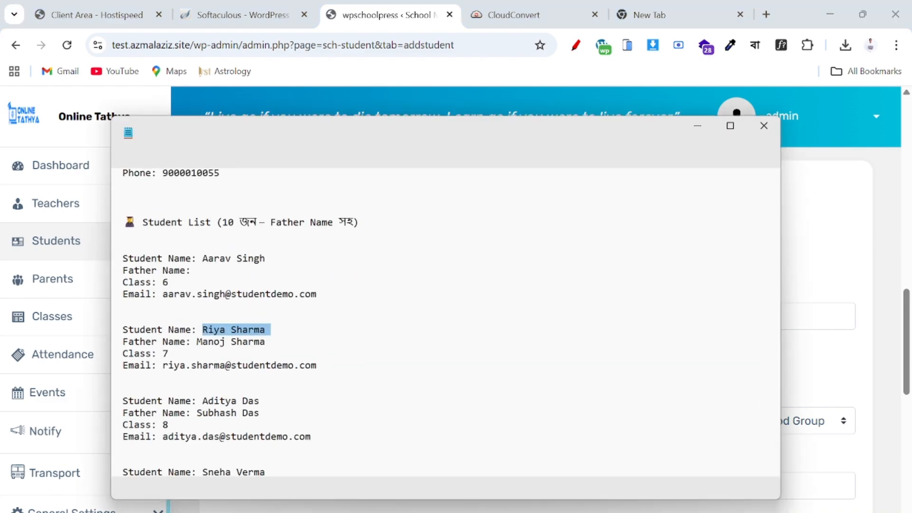
pyautogui.moveTo(197, 342); pyautogui.dragTo(265, 344)
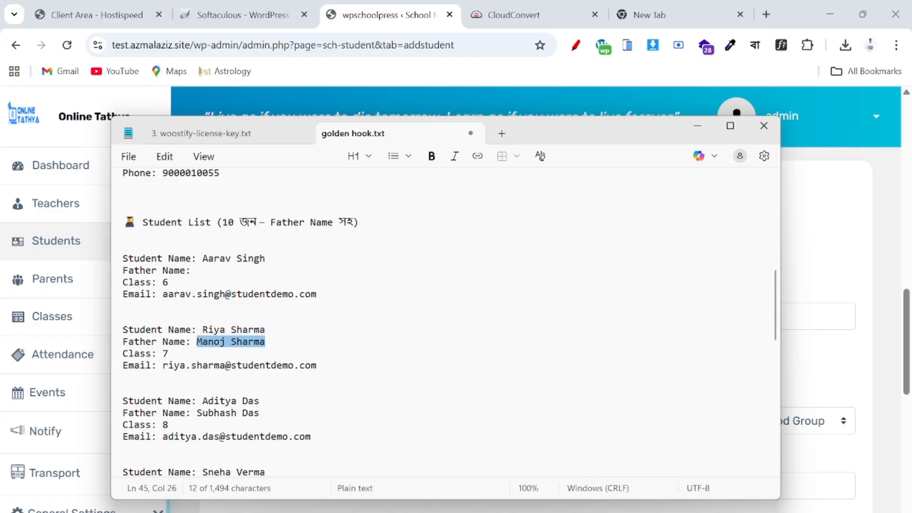
pyautogui.hotkey('alt', 'Tab')
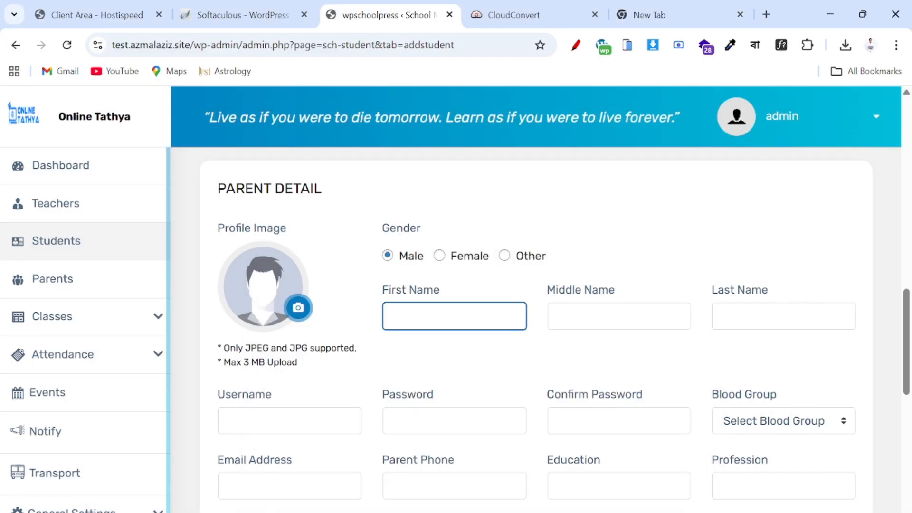
pyautogui.hotkey('ctrl', 'v')
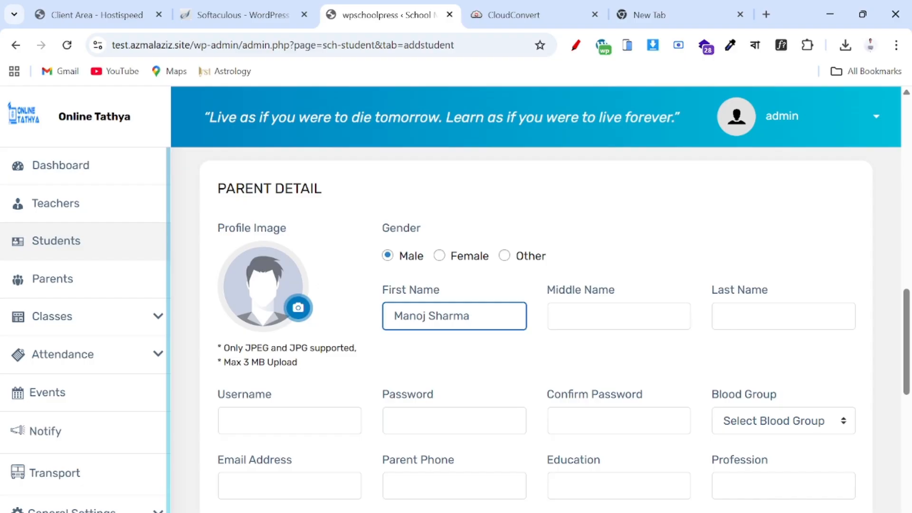
pyautogui.moveTo(429, 316); pyautogui.dragTo(472, 317)
pyautogui.hotkey('ctrl', 'x')
pyautogui.click(784, 316)
pyautogui.hotkey('ctrl', 'v')
# - Enter the parent's username and password, confirm the password, and choose blood group A+
pyautogui.scroll(-2, 525, 346)
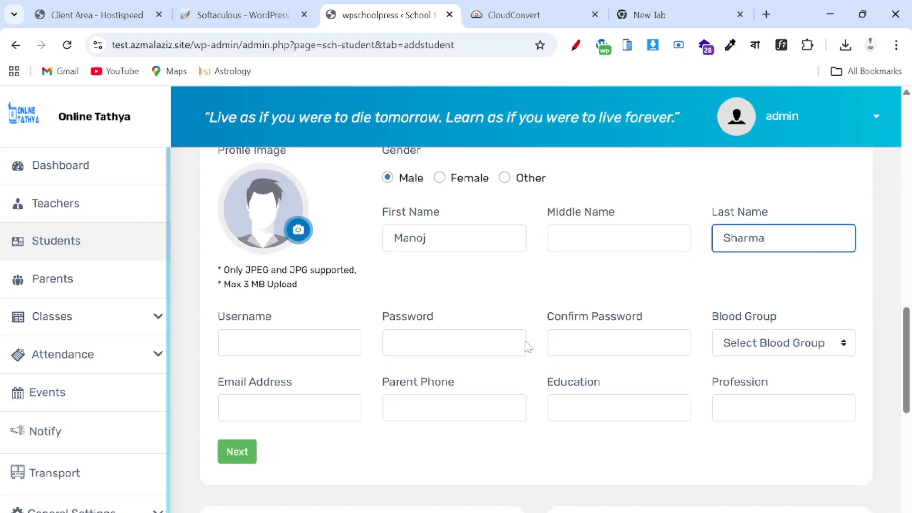
pyautogui.click(289, 342)
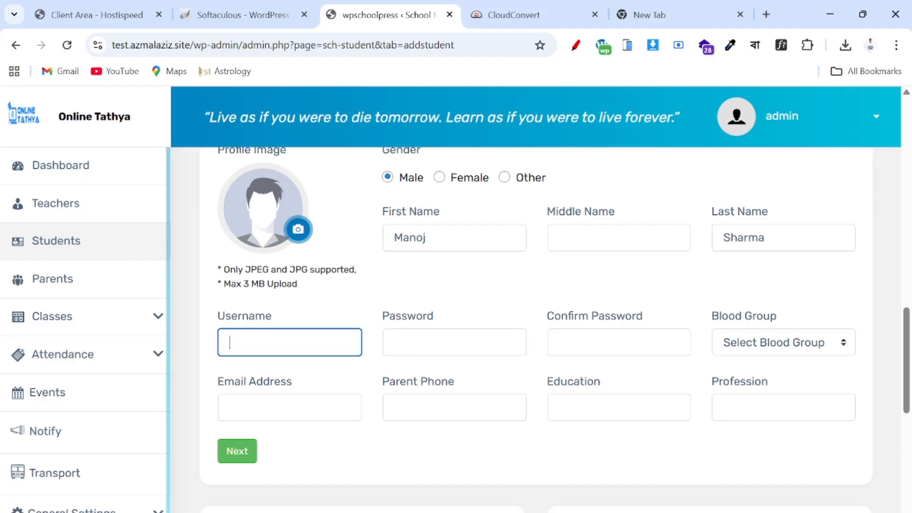
pyautogui.write('monoj')
pyautogui.click(454, 342)
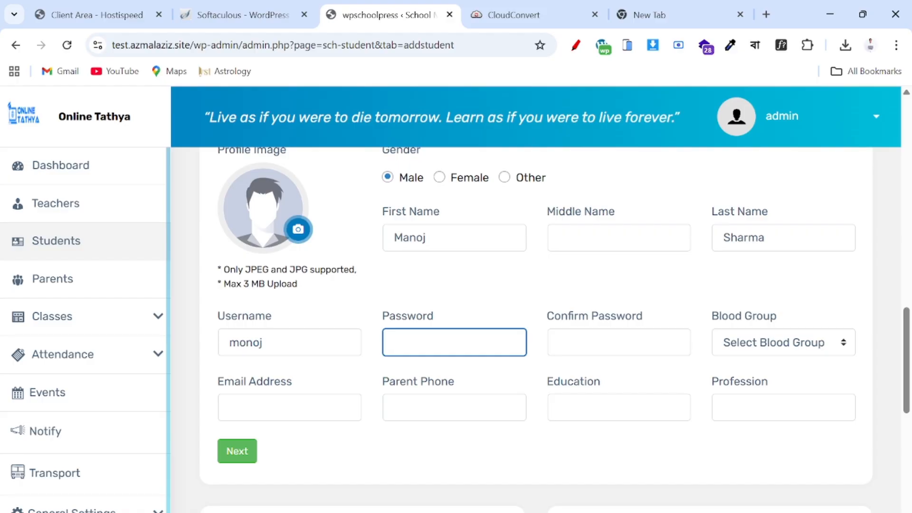
pyautogui.write('12345')
pyautogui.press('Tab')
pyautogui.write('12')
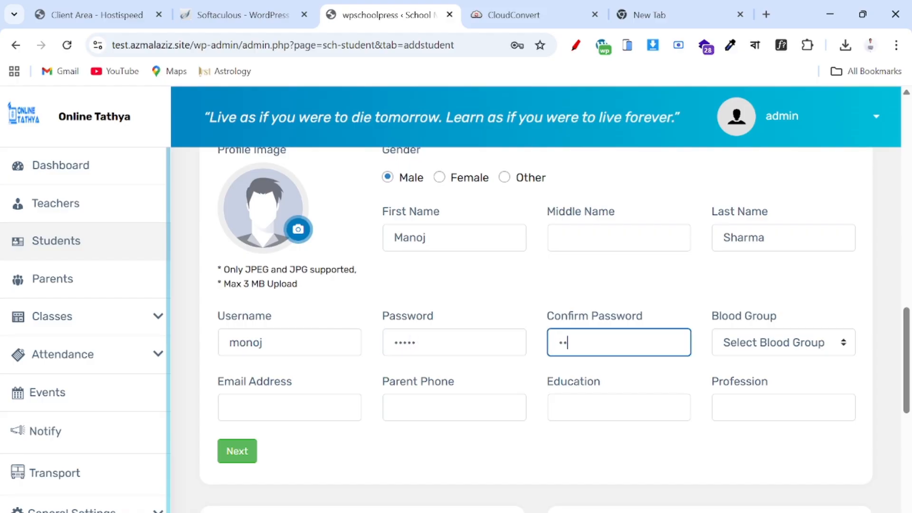
pyautogui.write('345')
pyautogui.press('Tab')
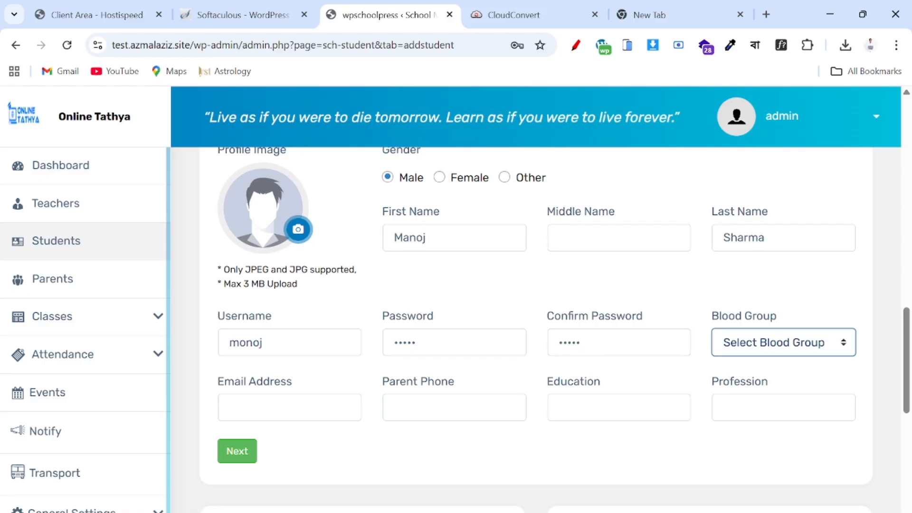
pyautogui.click(741, 343)
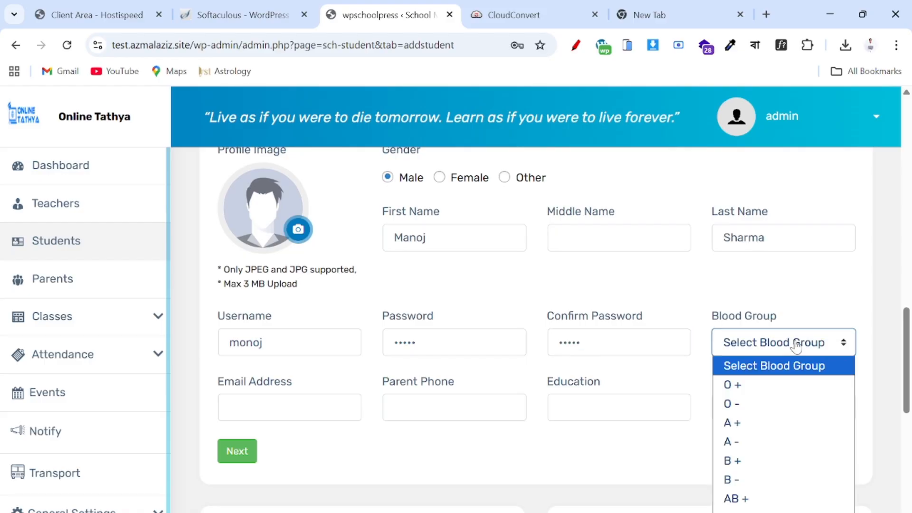
pyautogui.click(749, 419)
# - Enter the parent's email and phone number, education 12+ and profession Farmer
pyautogui.press('Tab')
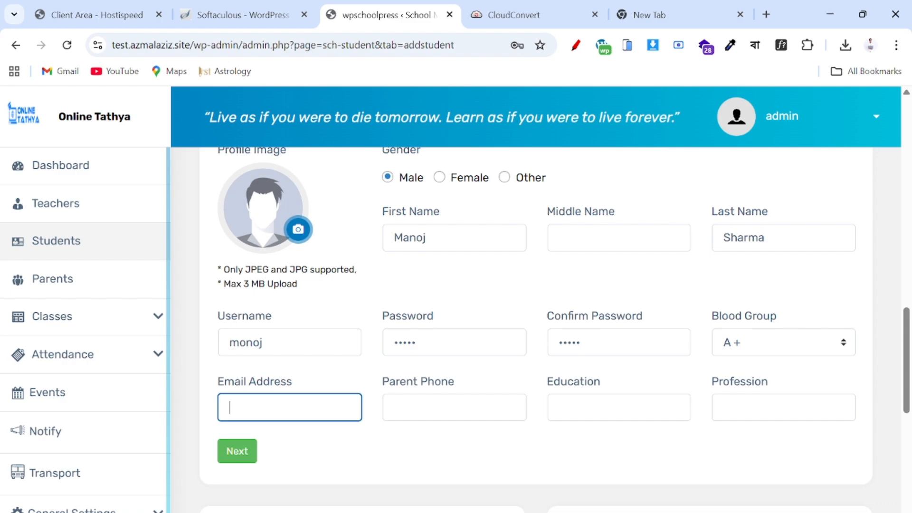
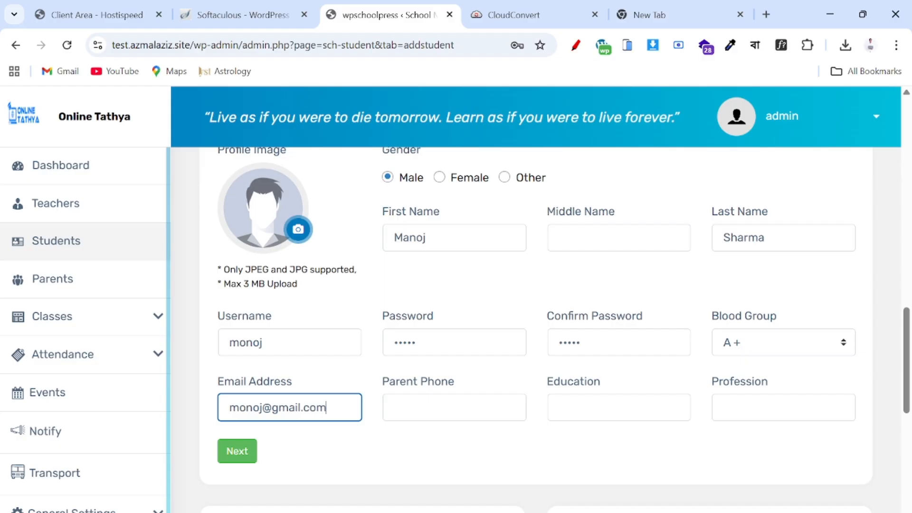
pyautogui.press('Tab')
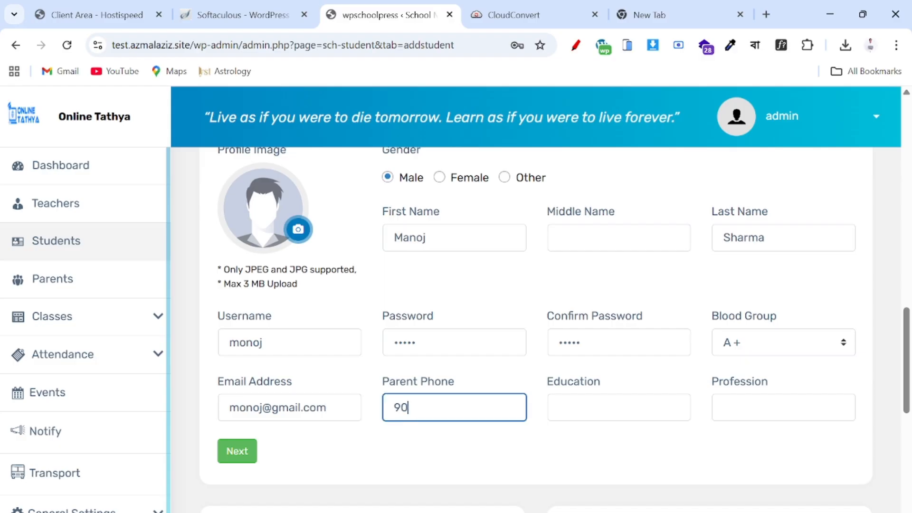
pyautogui.press('Tab')
pyautogui.write('1')
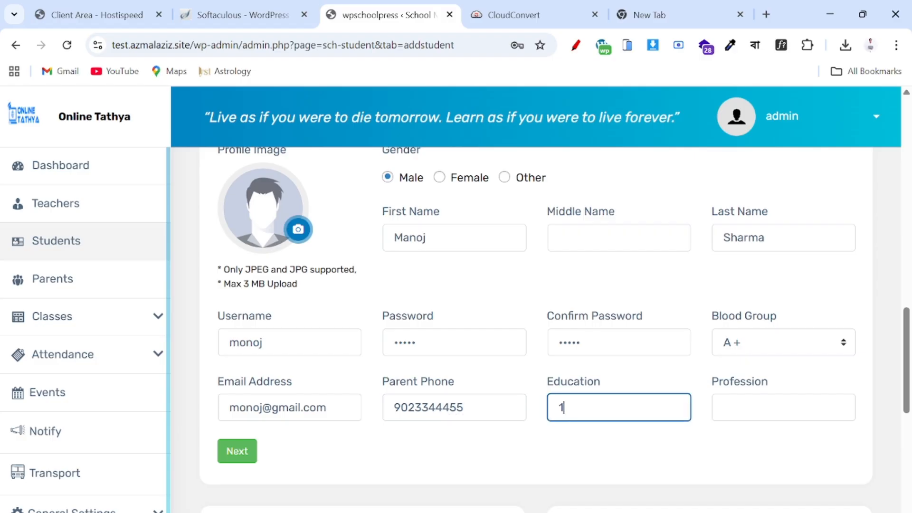
pyautogui.write('2')
pyautogui.write('=')
pyautogui.write('+')
pyautogui.press('Tab')
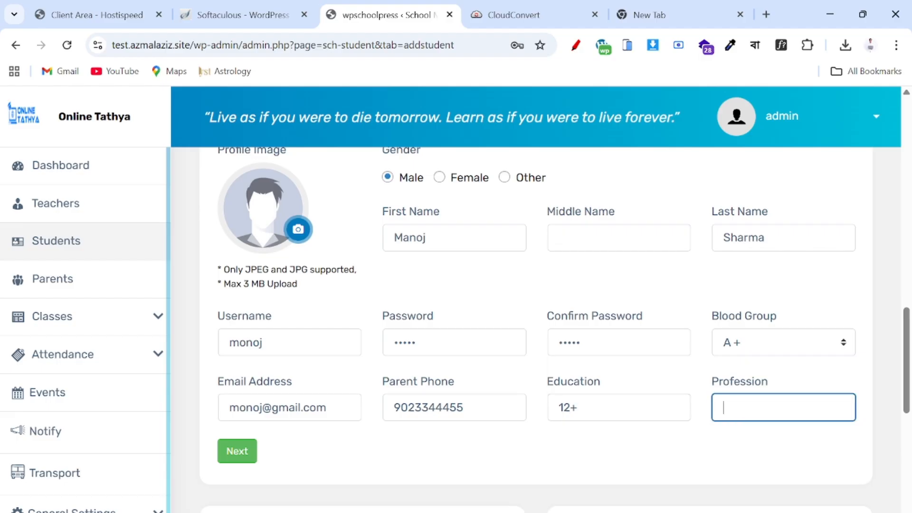
pyautogui.write('Farmer')
pyautogui.scroll(-5, 534, 335)
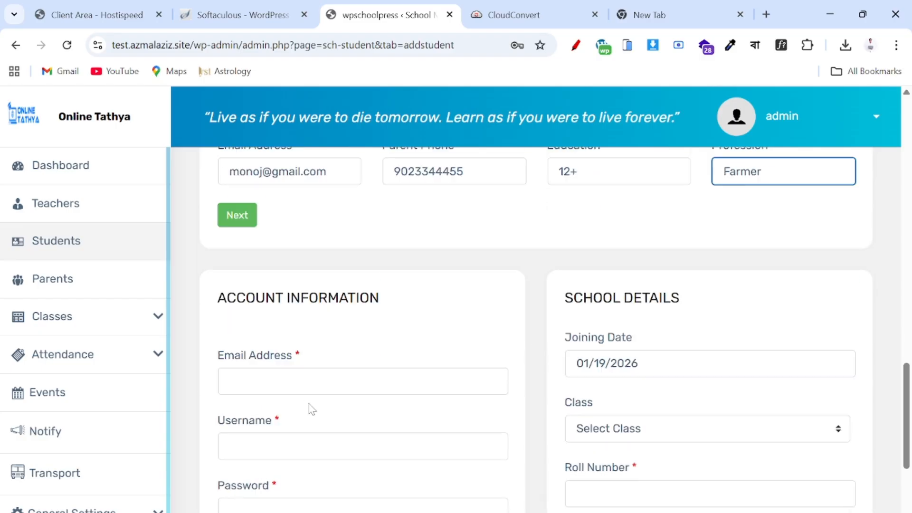
# - Enter the student's Gmail login email address, fixing a mistyped character
pyautogui.click(309, 375)
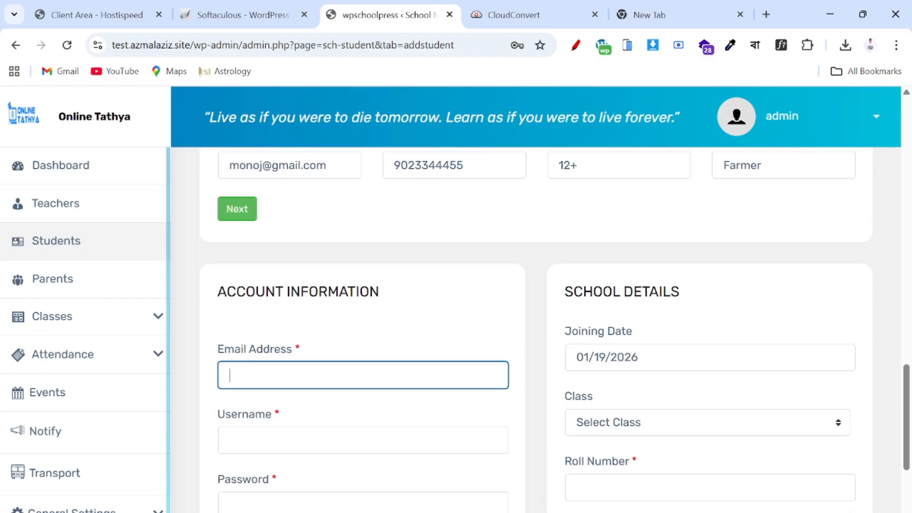
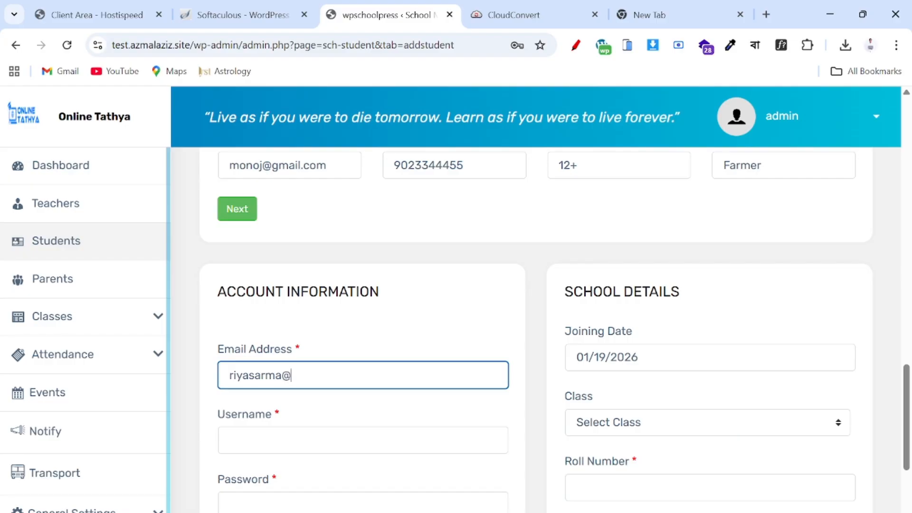
# - Set the student's username and matching password, lengthening both to pass validation
pyautogui.click(229, 440)
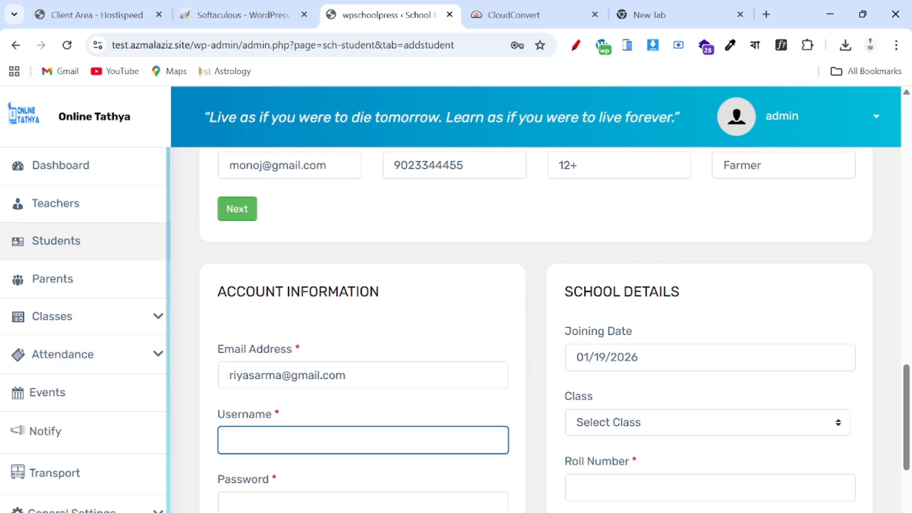
pyautogui.write('riya')
pyautogui.scroll(-3, 272, 357)
pyautogui.click(271, 357)
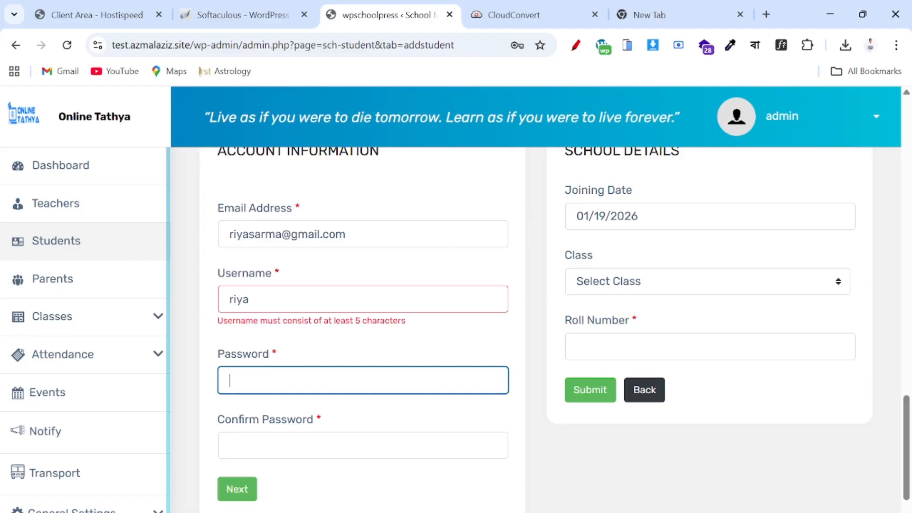
pyautogui.click(268, 301)
pyautogui.write('s')
pyautogui.click(230, 364)
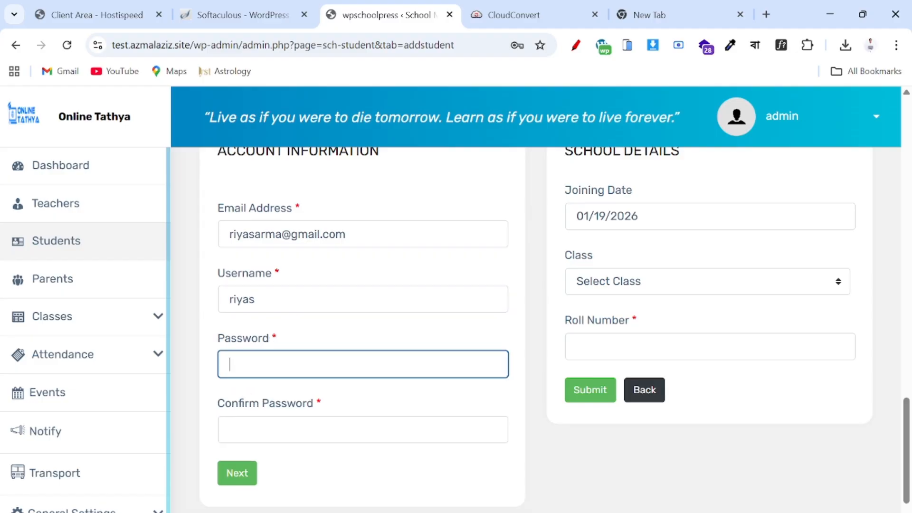
pyautogui.click(229, 429)
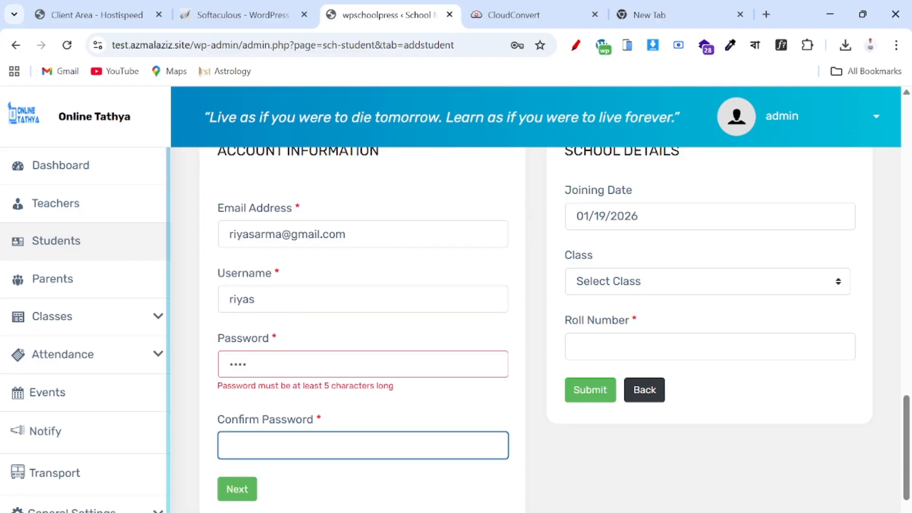
pyautogui.click(249, 364)
pyautogui.write('5')
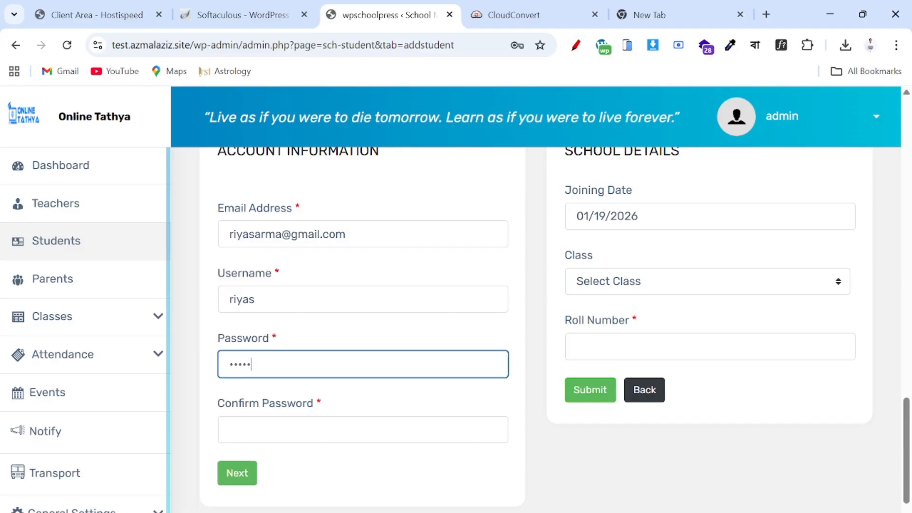
pyautogui.click(252, 425)
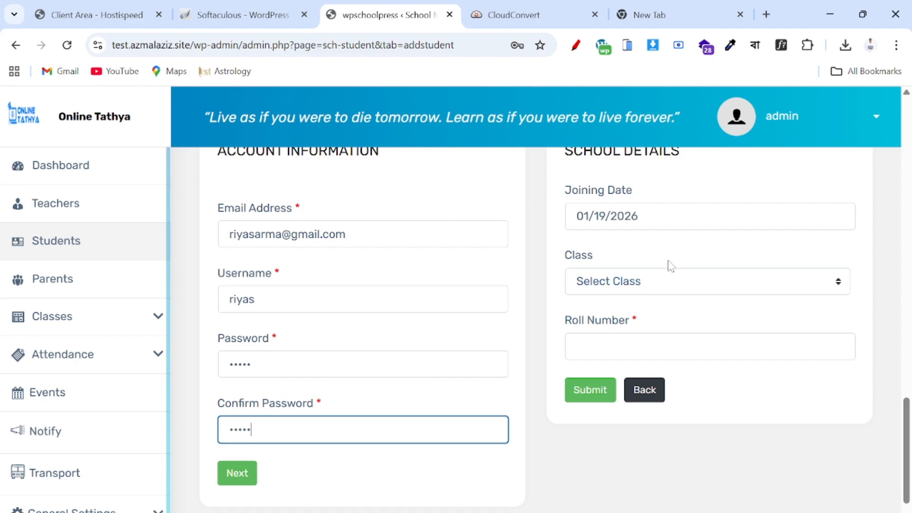
# - Assign the student to Class 2 from the Class dropdown
pyautogui.scroll(1, 670, 265)
pyautogui.click(644, 333)
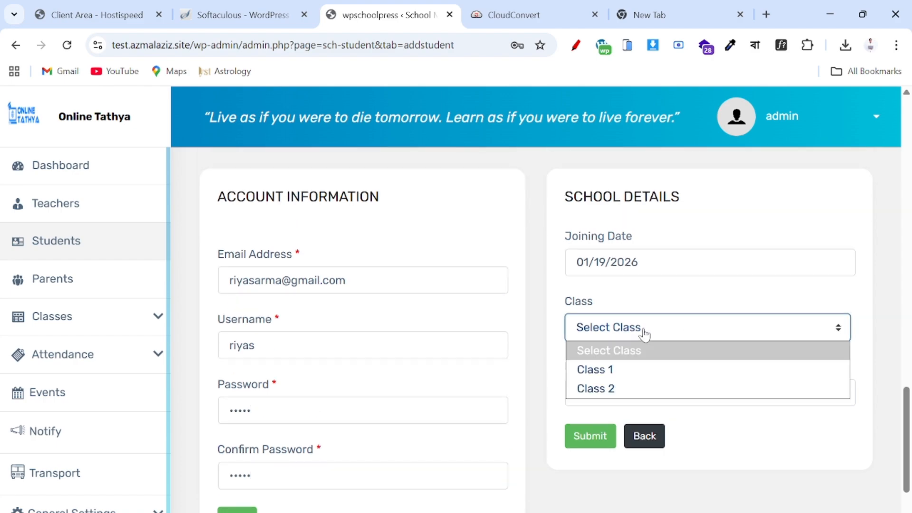
pyautogui.click(617, 389)
pyautogui.click(616, 393)
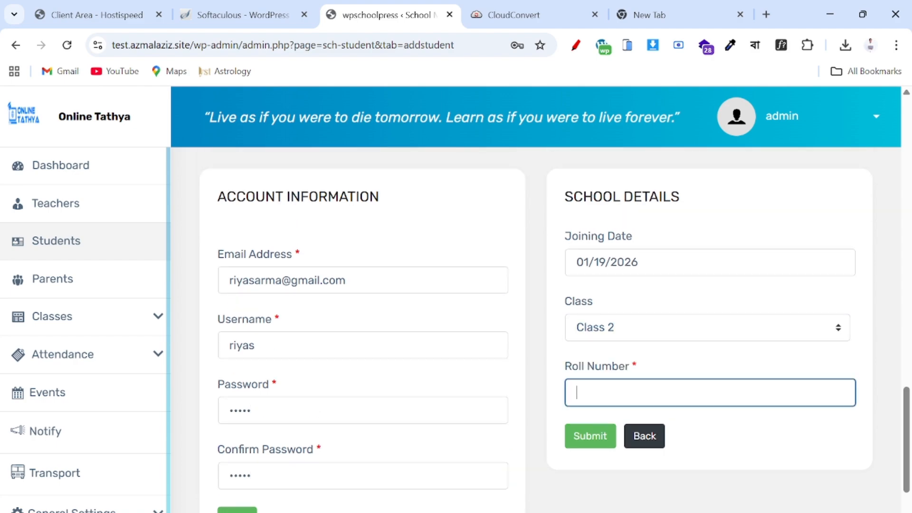
# - Enter roll number 3, fix the phone number to 10 digits, submit, and close the success popup
pyautogui.write('3')
pyautogui.click(606, 442)
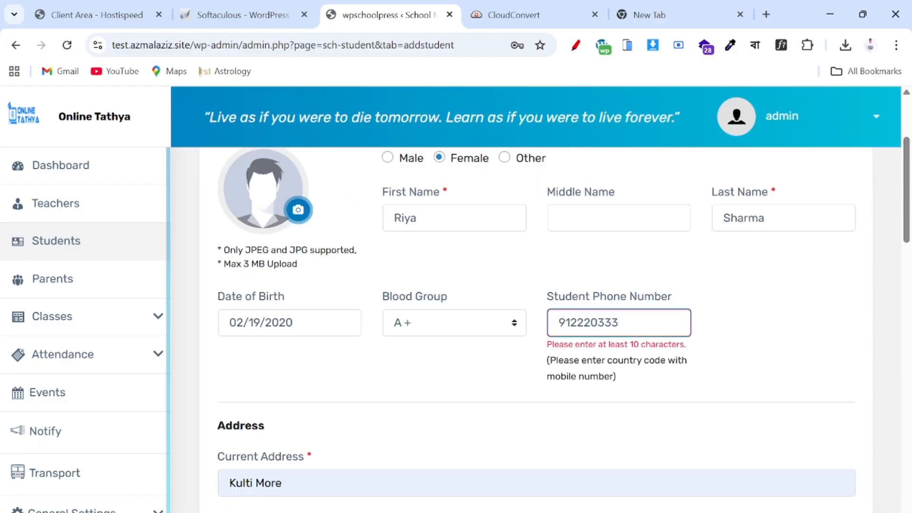
pyautogui.write('3')
pyautogui.scroll(-15, 576, 346)
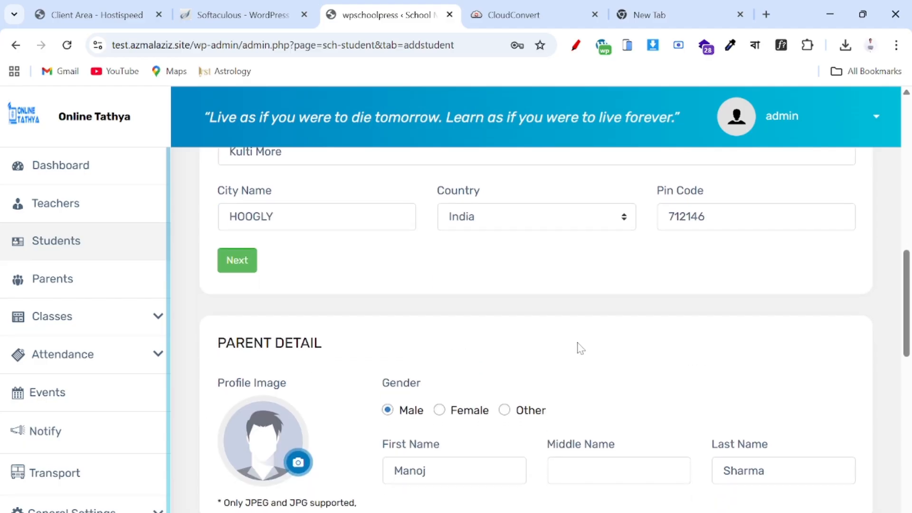
pyautogui.click(597, 468)
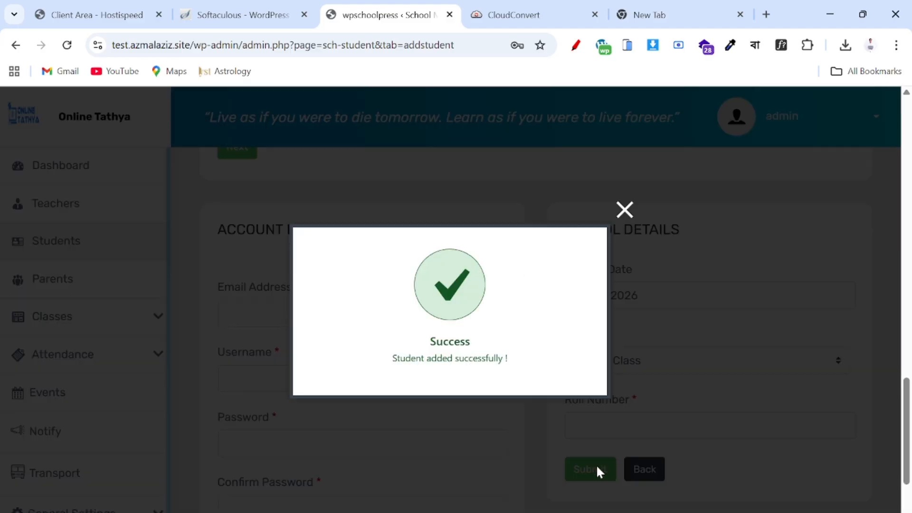
pyautogui.click(625, 208)
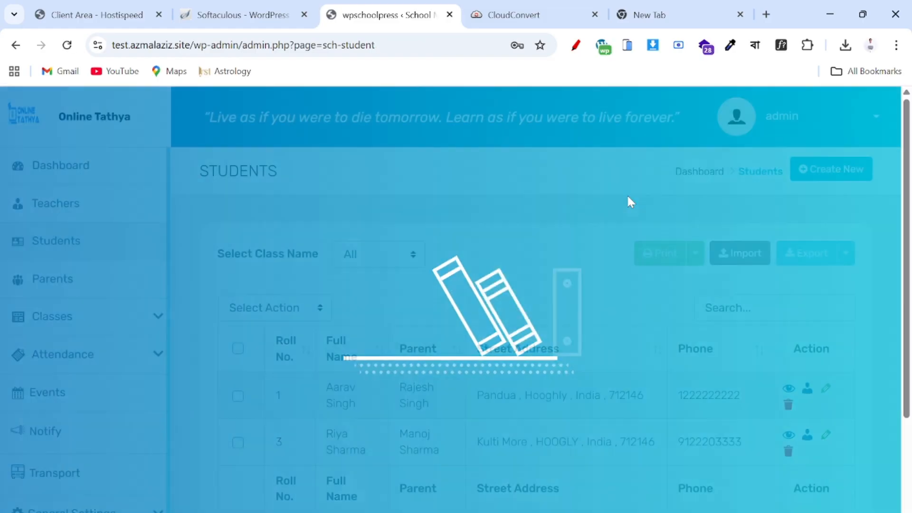
pyautogui.scroll(-3, 628, 202)
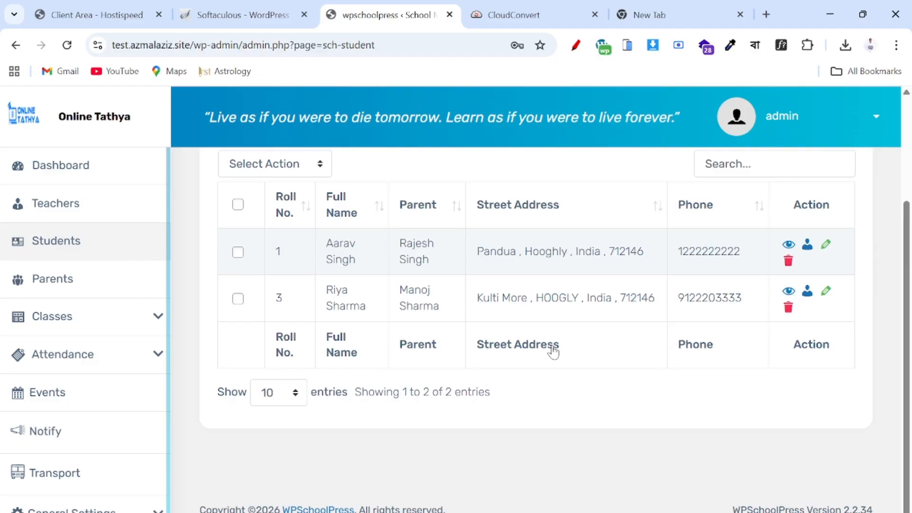
pyautogui.scroll(3, 553, 352)
pyautogui.scroll(-3, 552, 351)
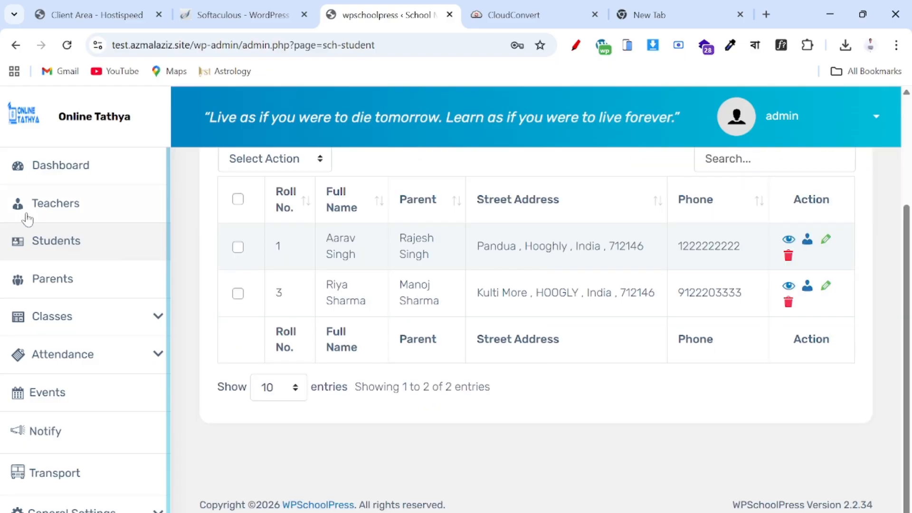
# - Review the Teachers, Students and Parents lists in turn
pyautogui.click(56, 217)
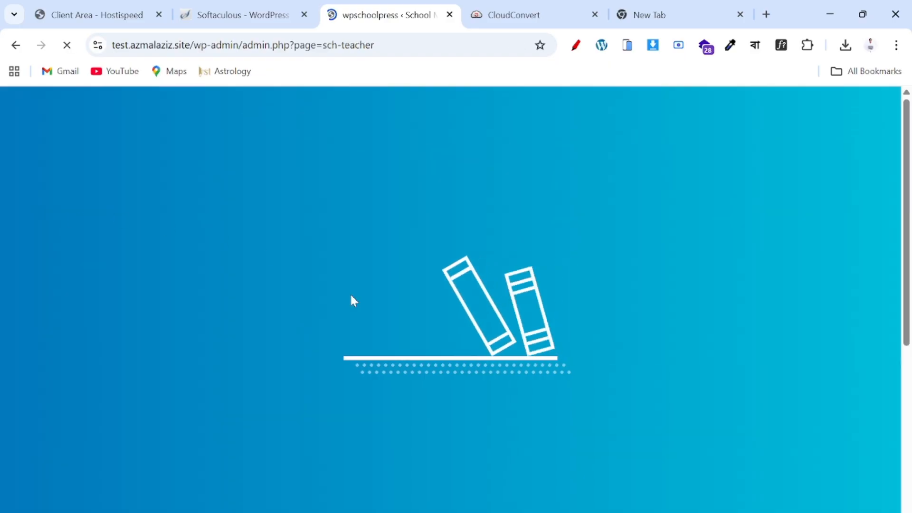
pyautogui.scroll(-2, 475, 432)
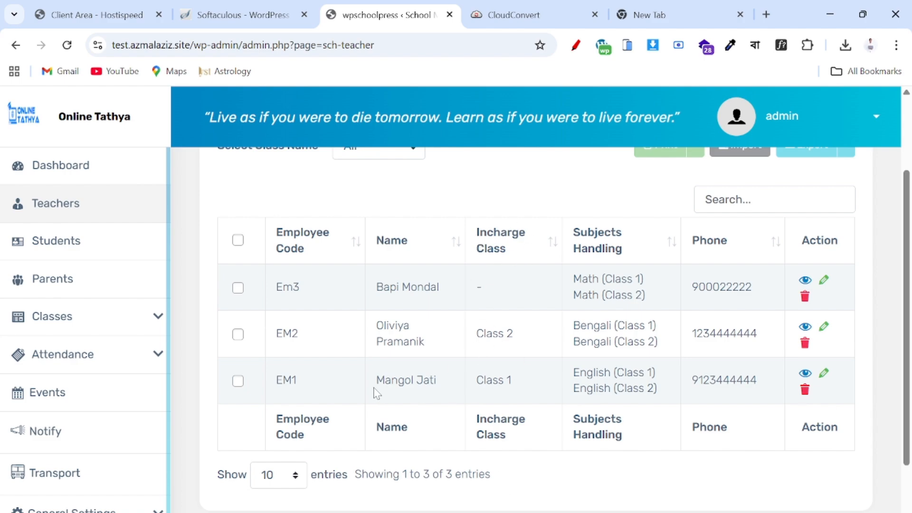
pyautogui.scroll(3, 342, 331)
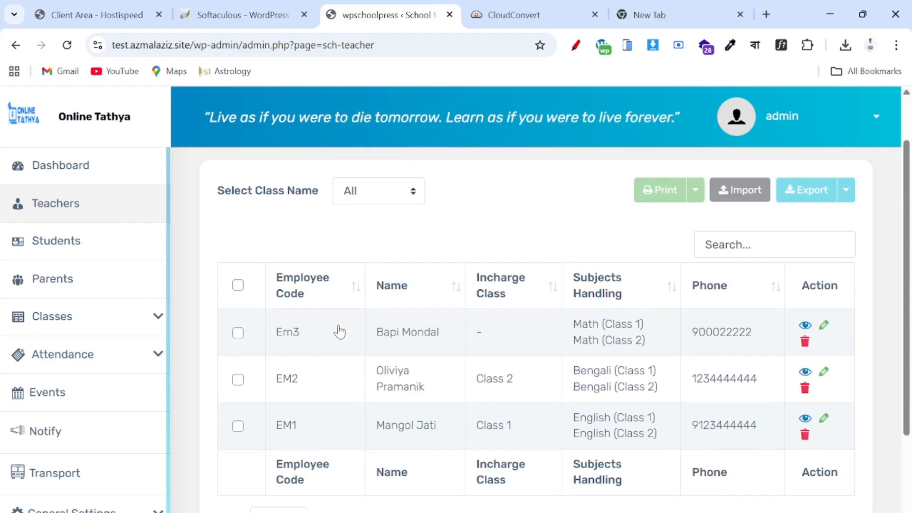
pyautogui.click(58, 241)
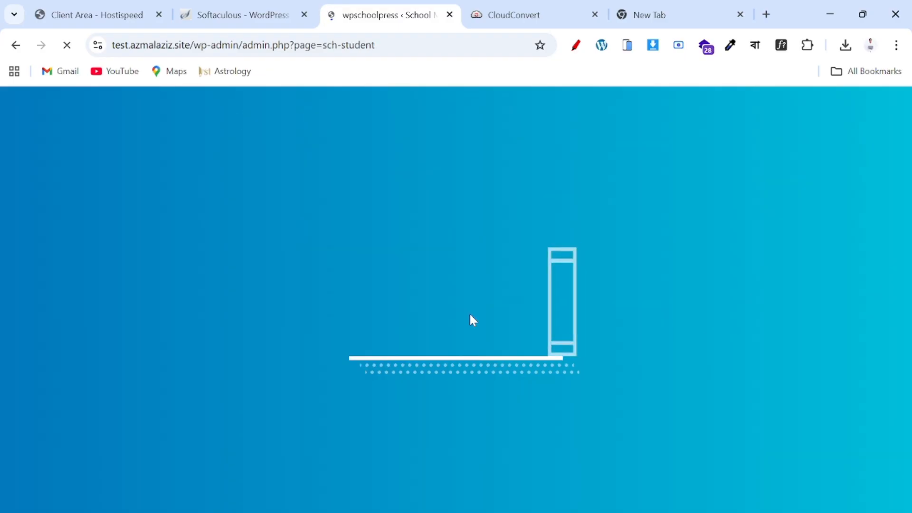
pyautogui.scroll(-3, 250, 444)
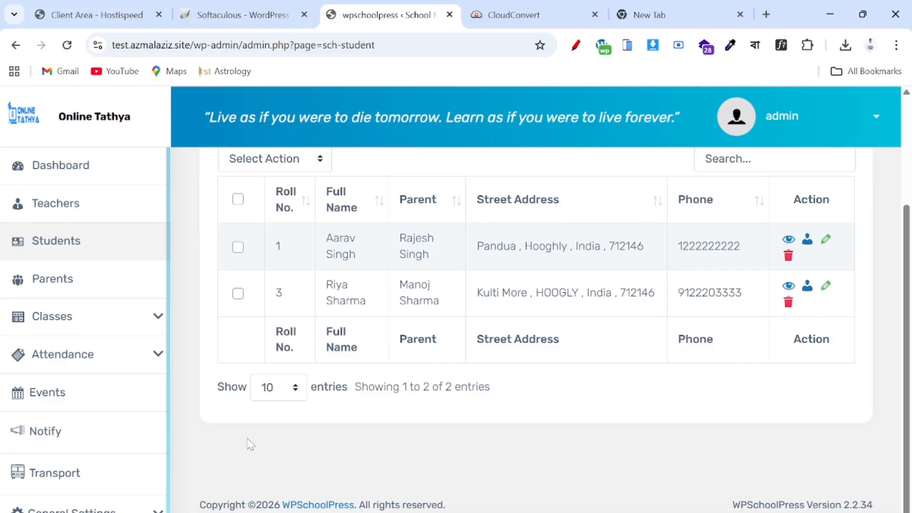
pyautogui.click(87, 282)
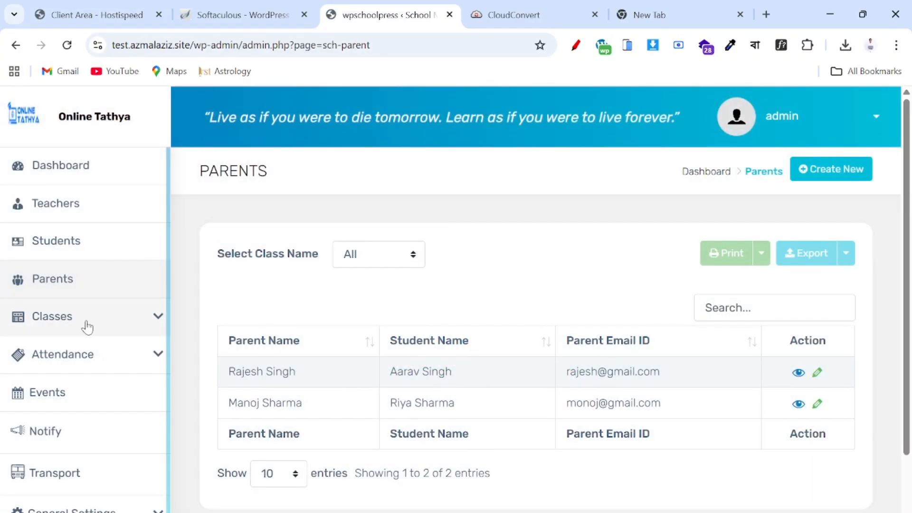
# - Show the Classes page, where Class 1 and Class 2 each have one student
pyautogui.click(87, 327)
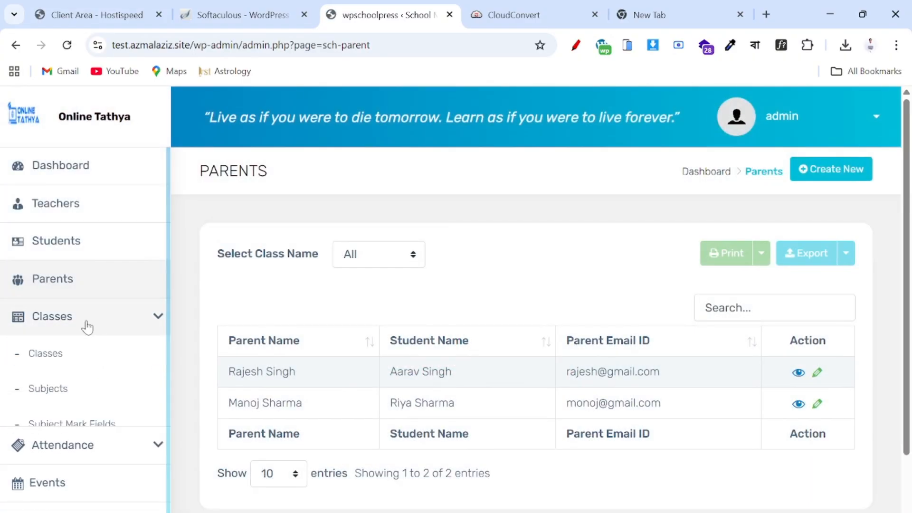
pyautogui.click(46, 355)
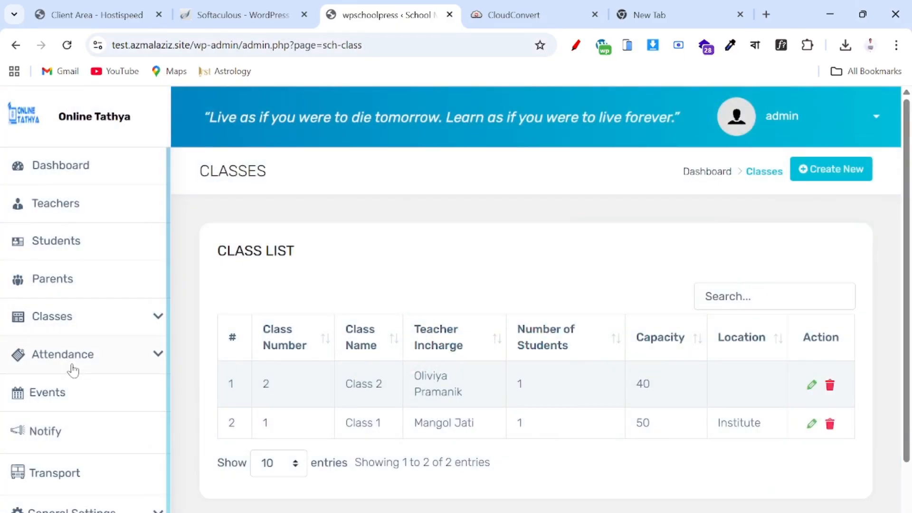
pyautogui.click(95, 312)
pyautogui.scroll(-4, 78, 405)
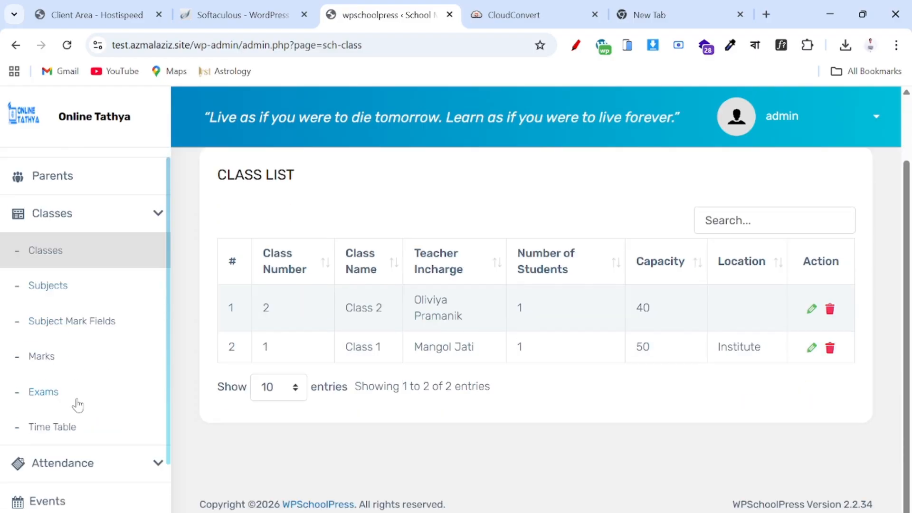
pyautogui.scroll(3, 78, 405)
pyautogui.scroll(-3, 78, 405)
pyautogui.scroll(4, 78, 405)
pyautogui.scroll(-3, 78, 405)
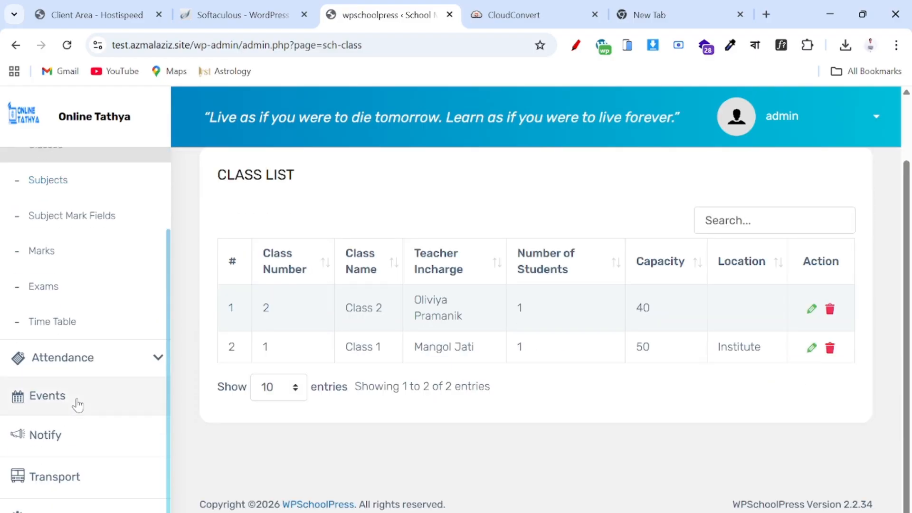
pyautogui.scroll(3, 77, 405)
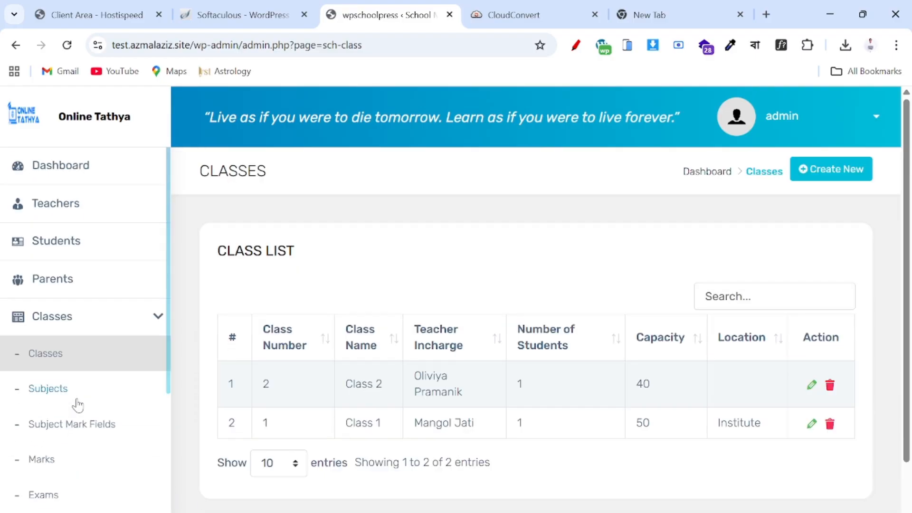